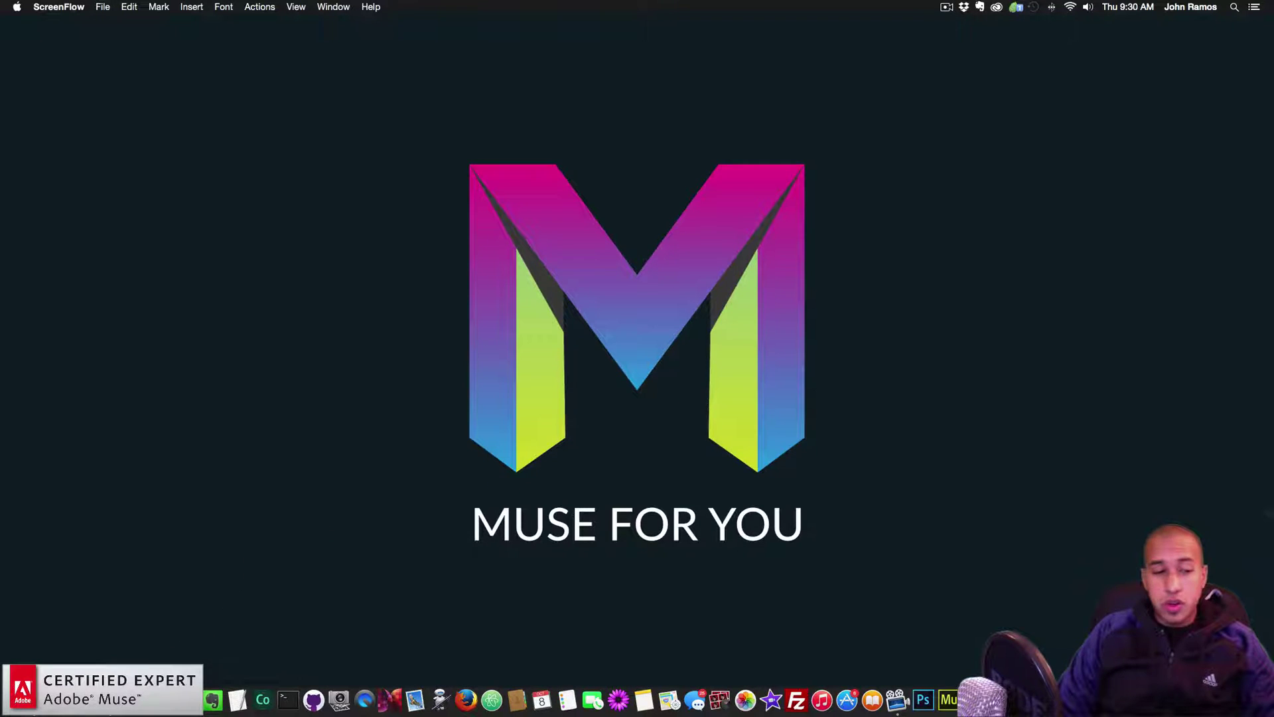
# Switch to Chrome, load muse.adobe.com and go to its Site of the Day page.
pyautogui.click(109, 694)
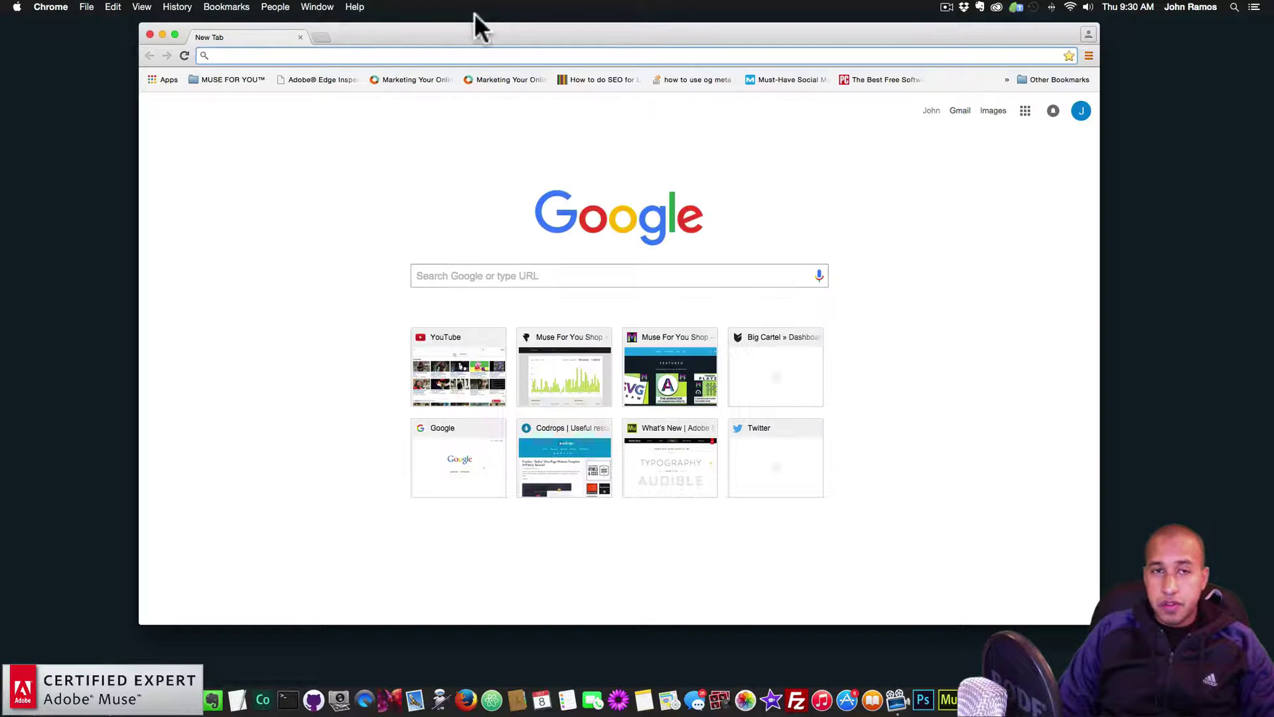
pyautogui.write('muse.adob')
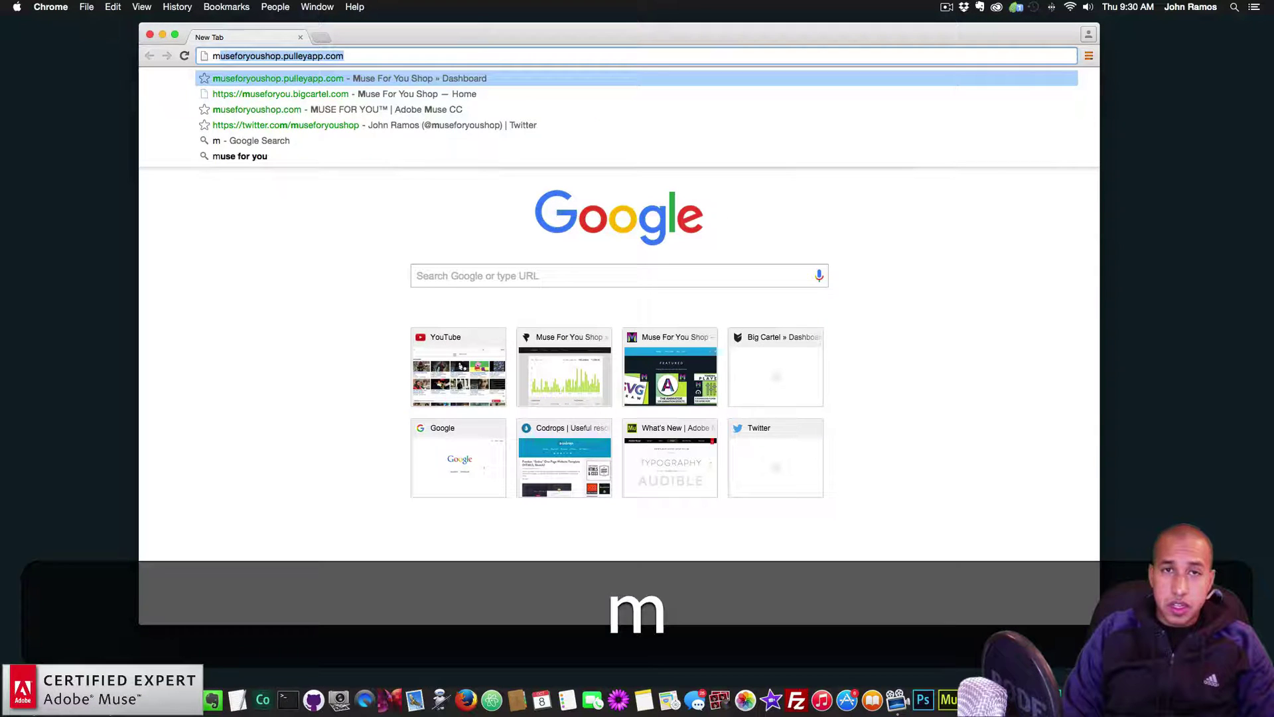
pyautogui.write('e.c')
pyautogui.press('Return')
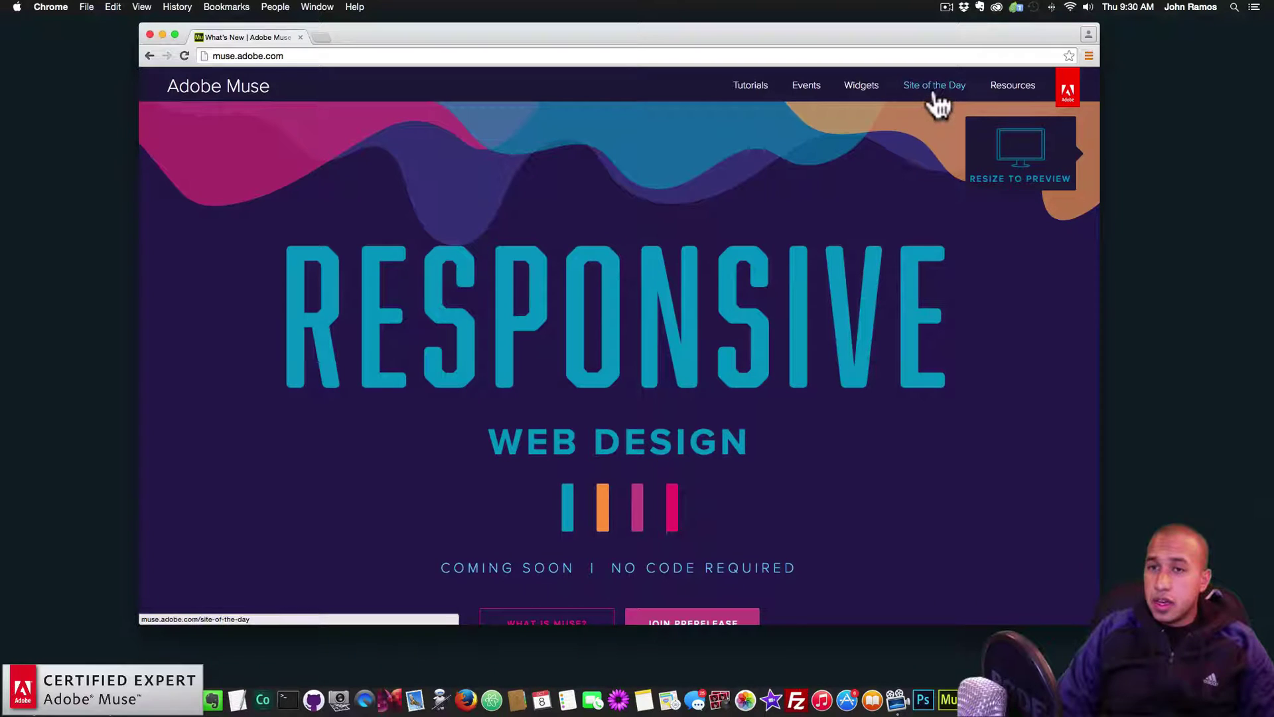
pyautogui.click(936, 99)
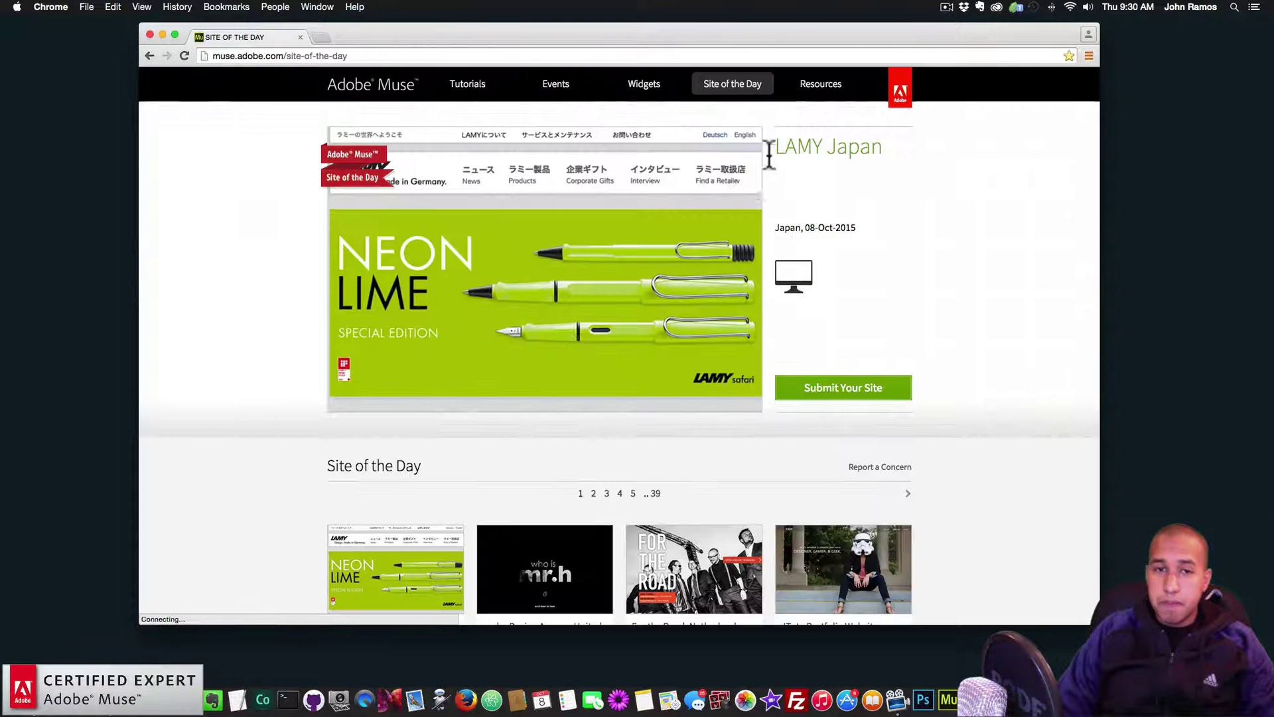
# Open the mr.h design agency site from the Site of the Day gallery and examine its full-width background visuals and page sections.
pyautogui.scroll(-3, 594, 268)
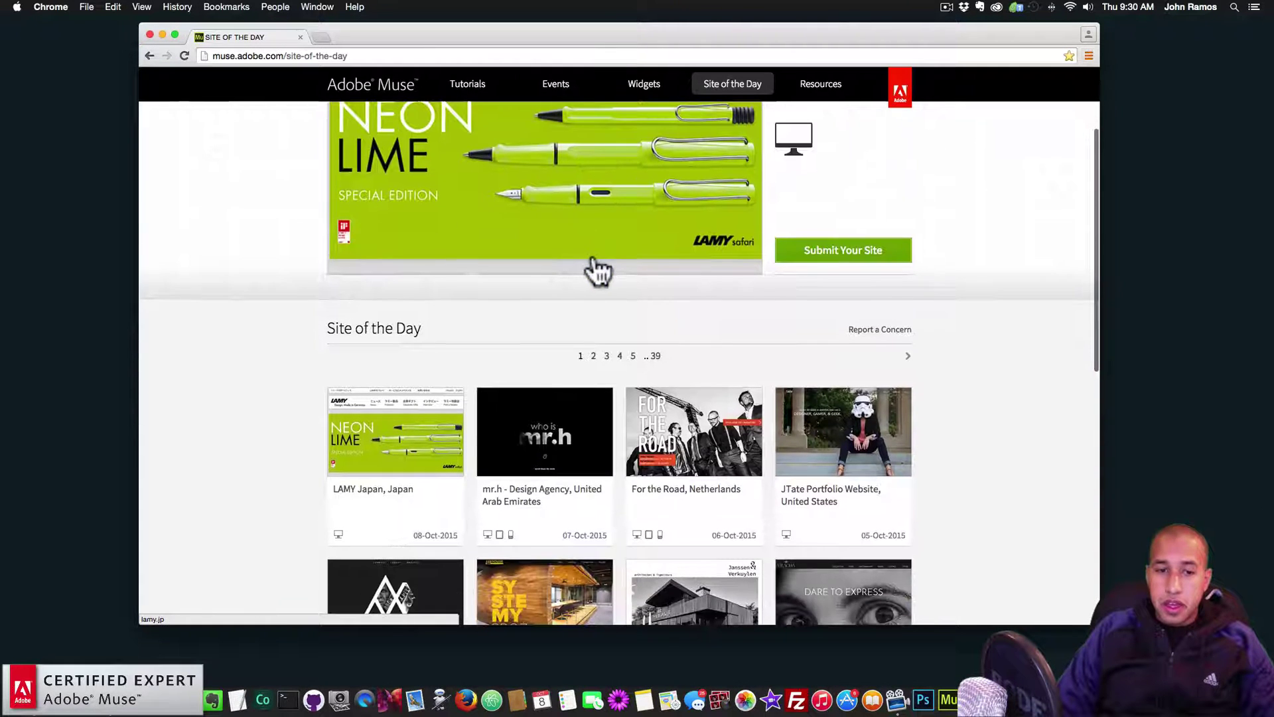
pyautogui.click(533, 432)
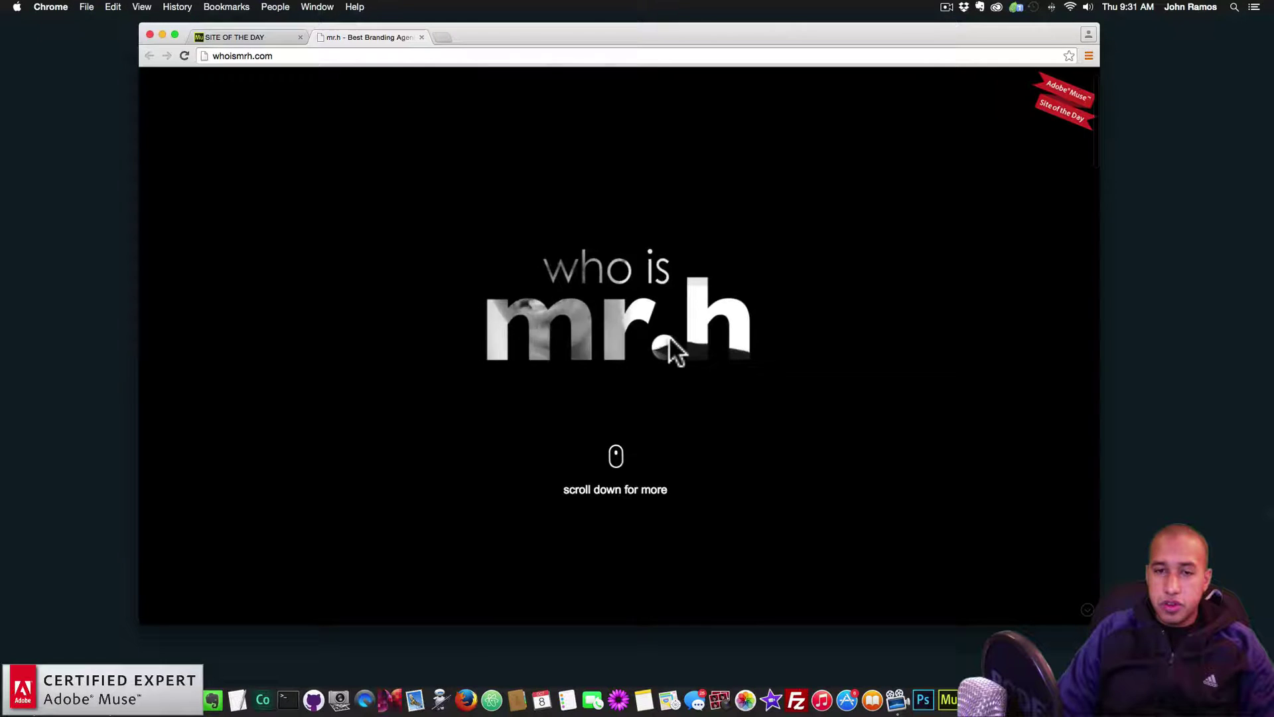
pyautogui.scroll(-5, 669, 338)
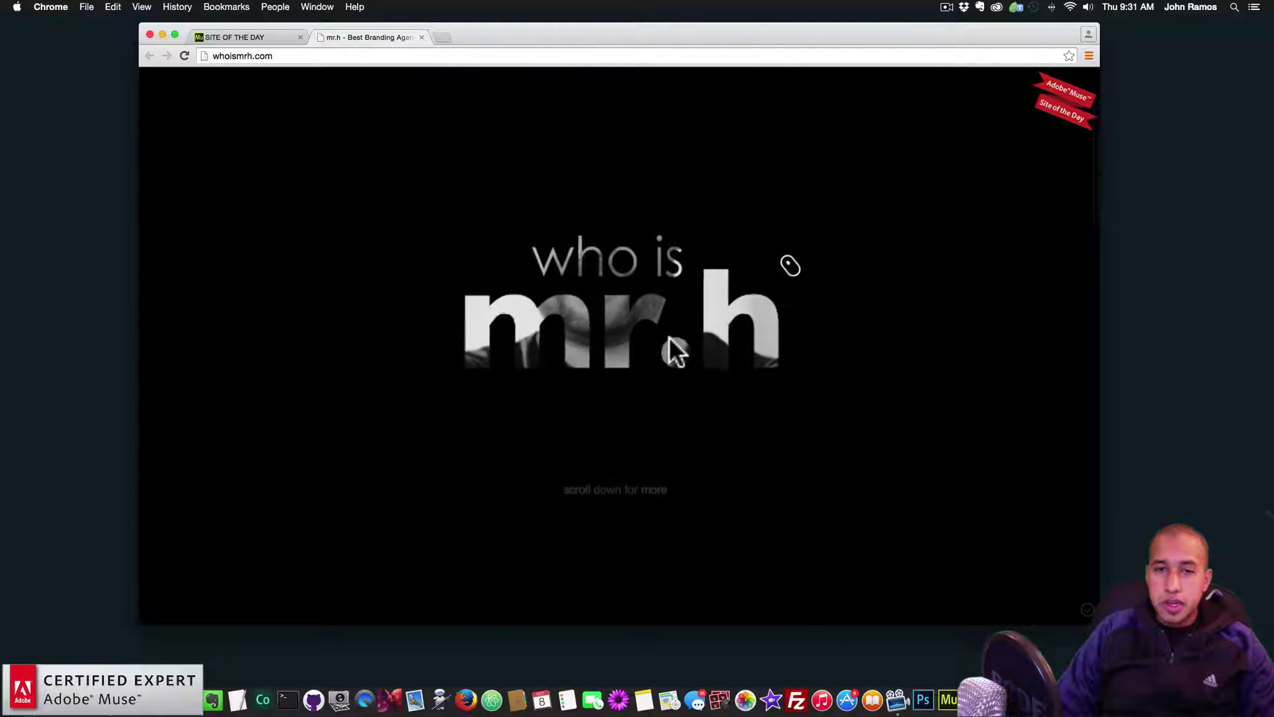
pyautogui.scroll(-5, 669, 336)
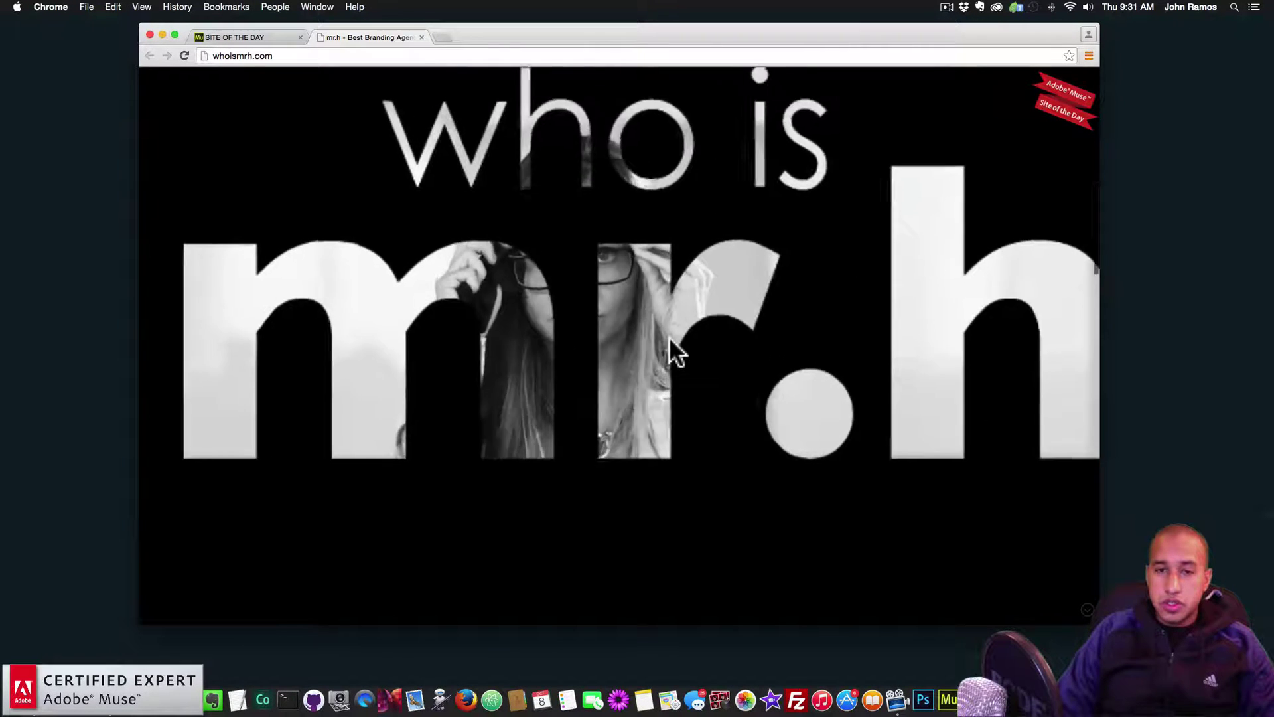
pyautogui.scroll(-5, 669, 336)
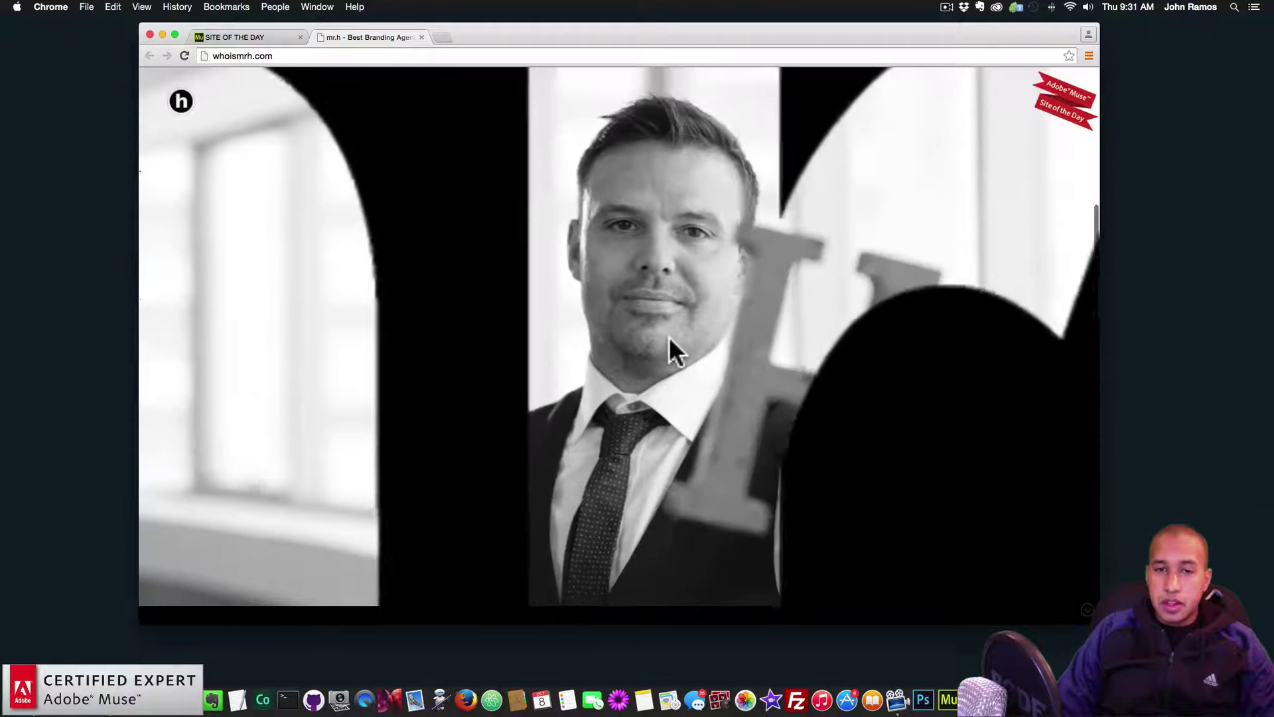
pyautogui.scroll(-5, 669, 338)
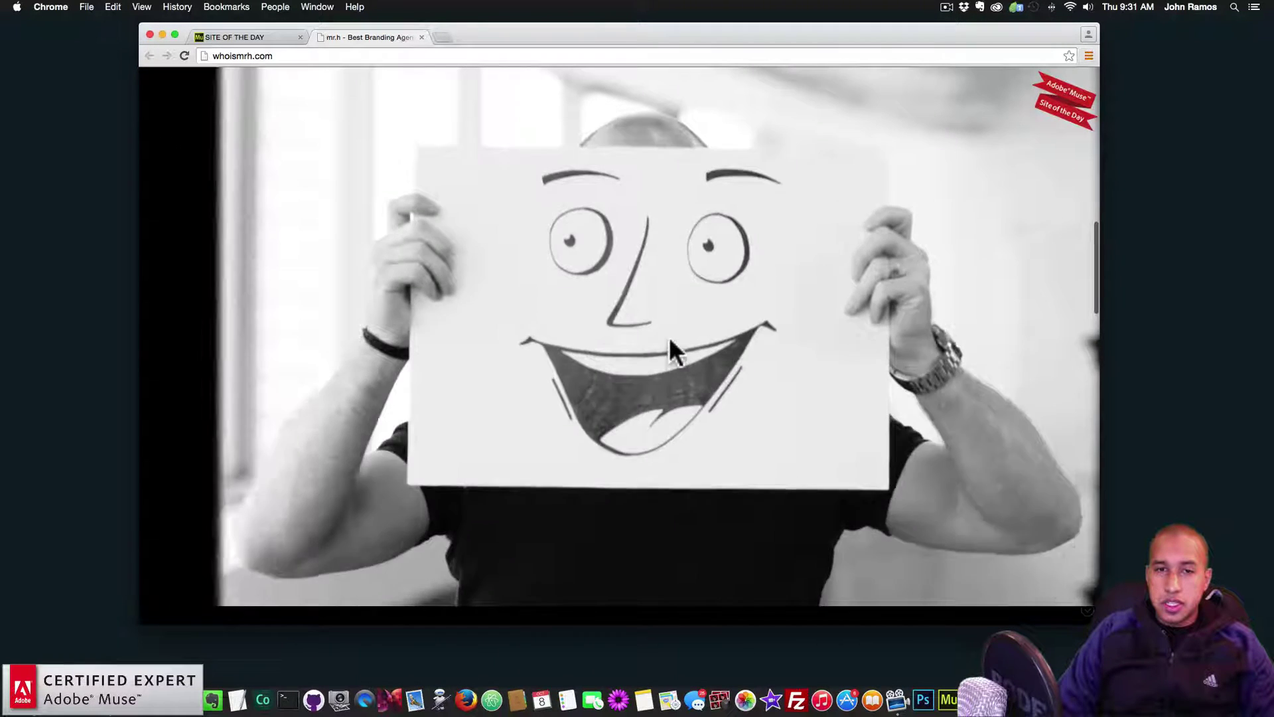
pyautogui.scroll(-5, 669, 338)
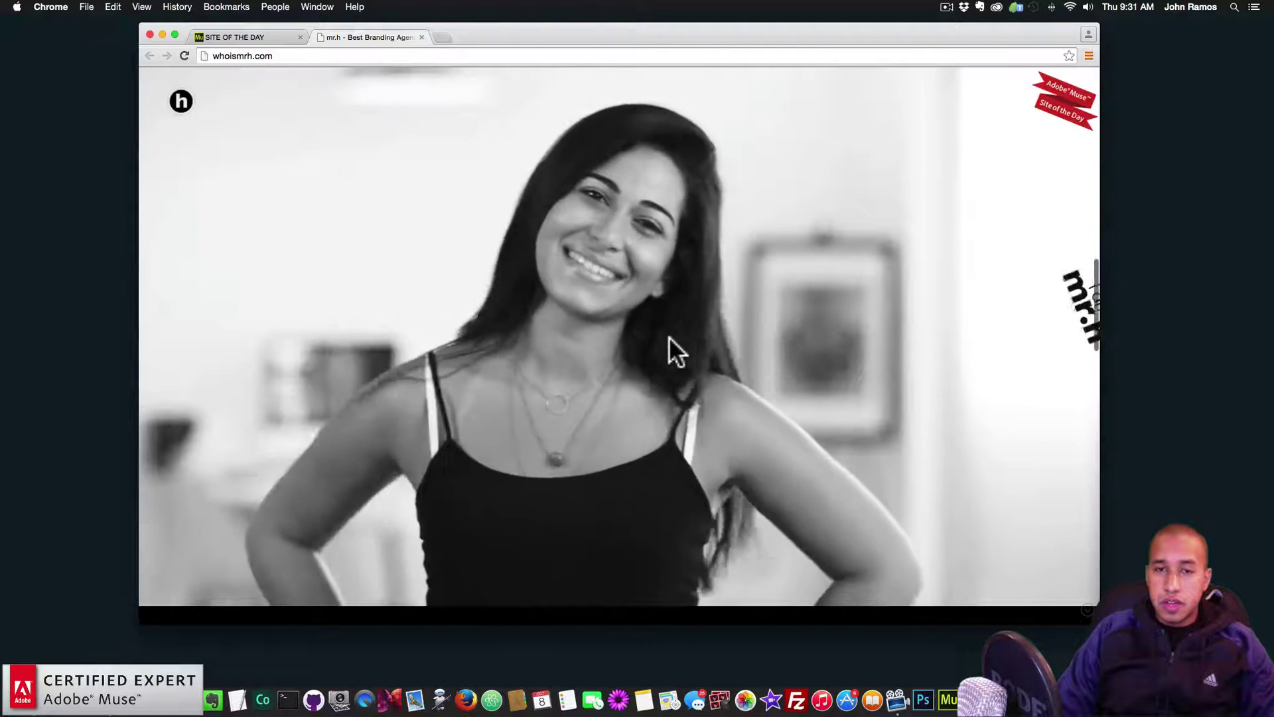
pyautogui.scroll(-5, 669, 336)
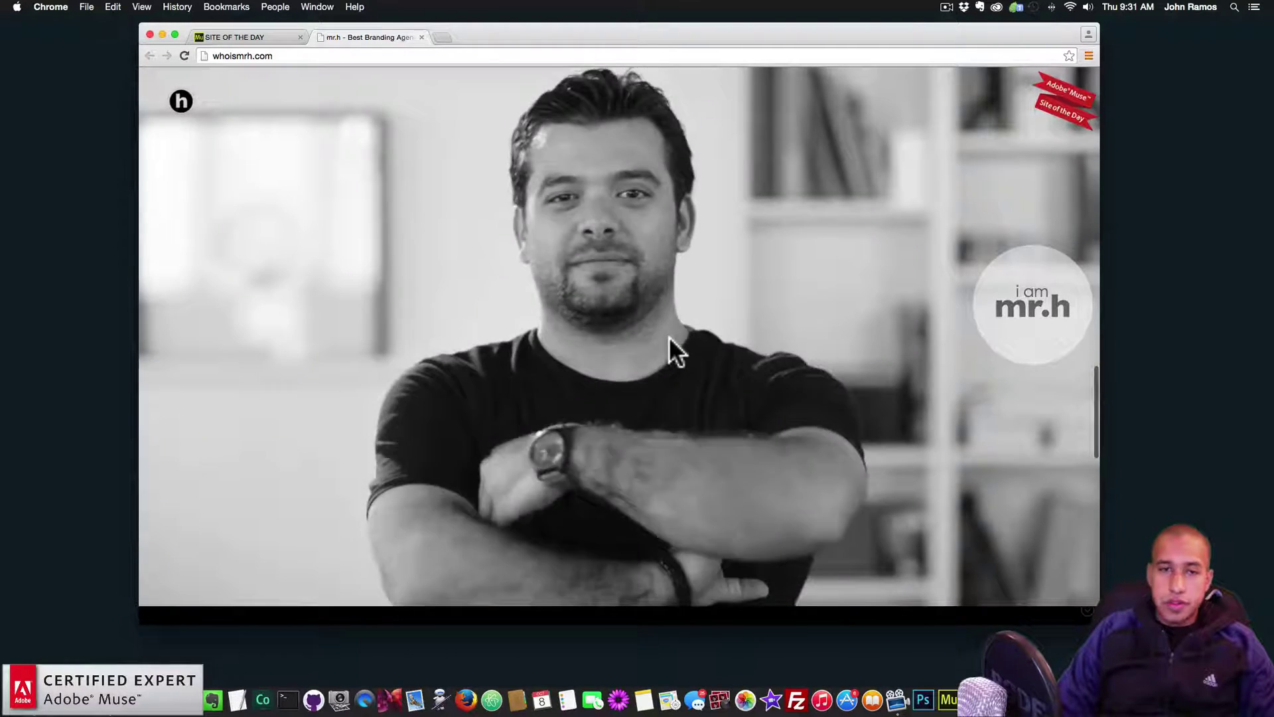
pyautogui.scroll(-5, 669, 352)
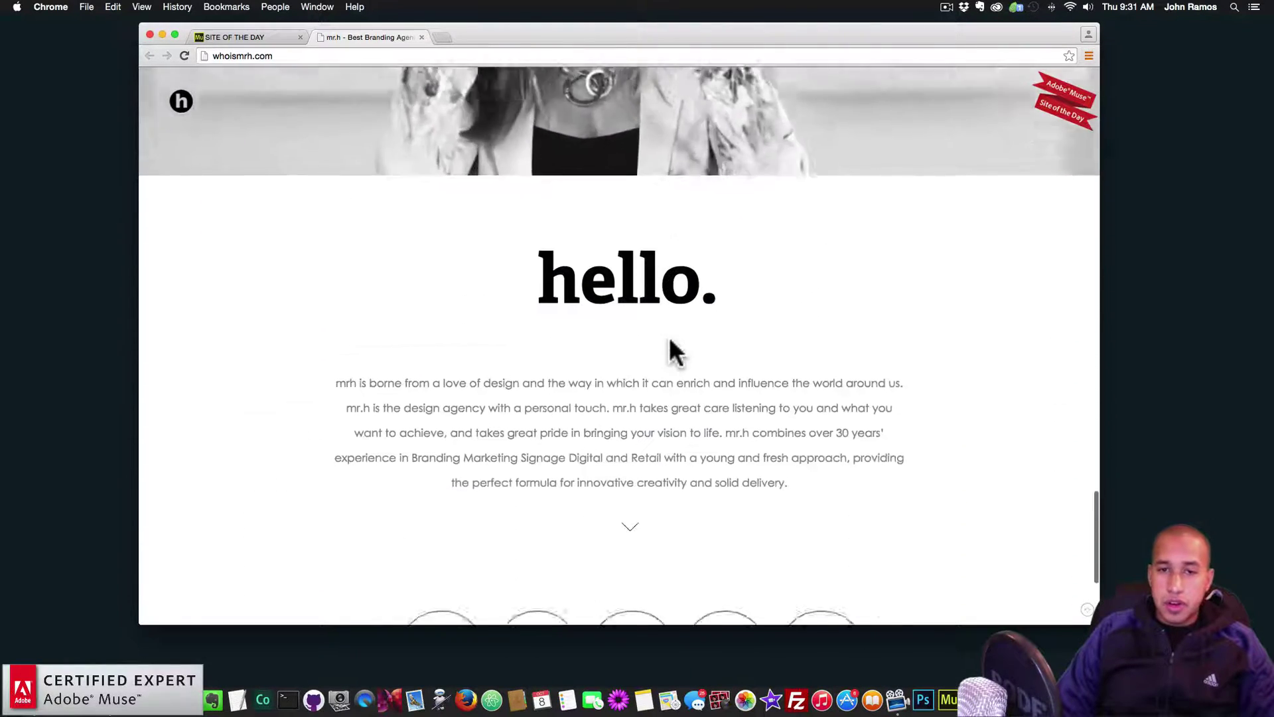
pyautogui.scroll(5, 669, 337)
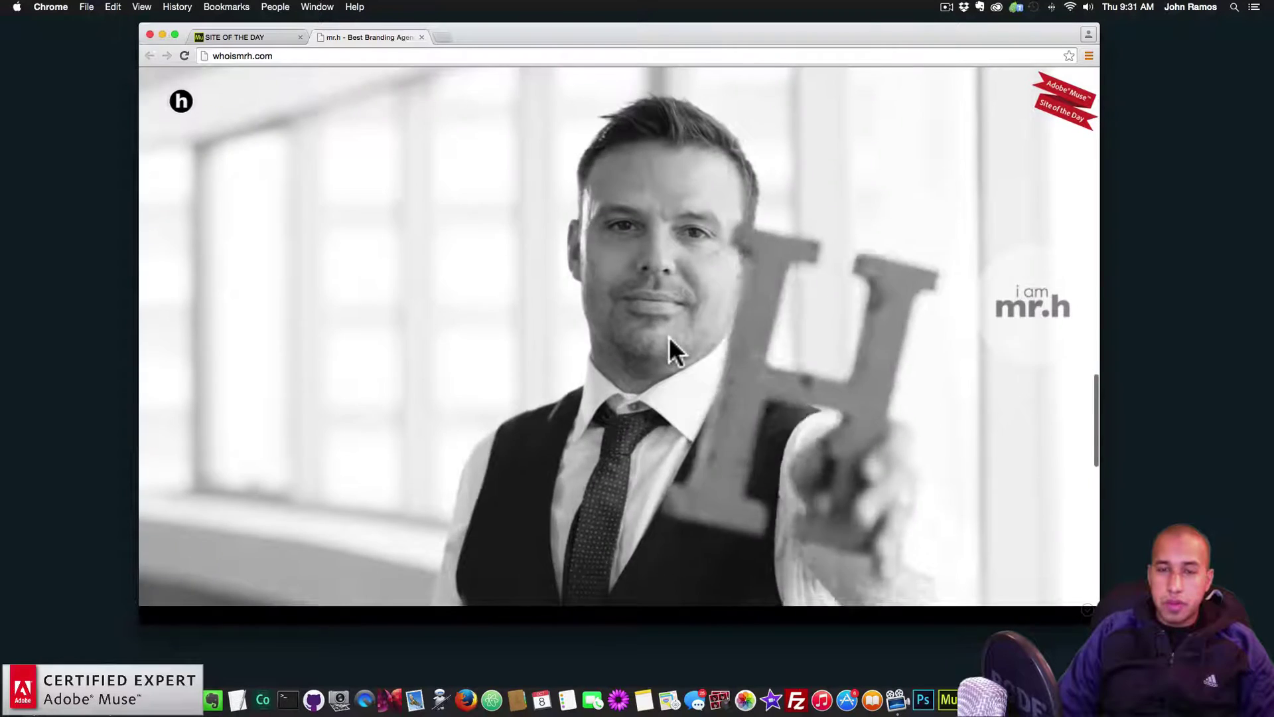
pyautogui.scroll(-3, 669, 336)
pyautogui.scroll(-4, 670, 340)
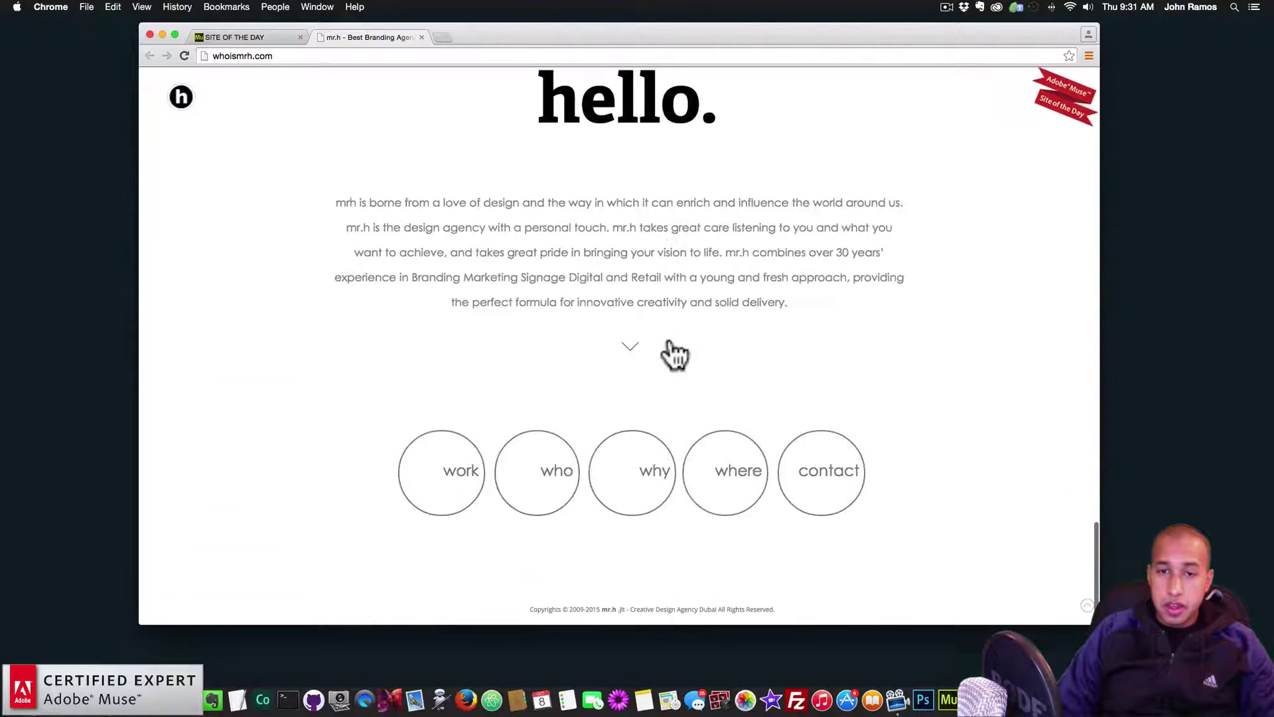
pyautogui.scroll(5, 599, 237)
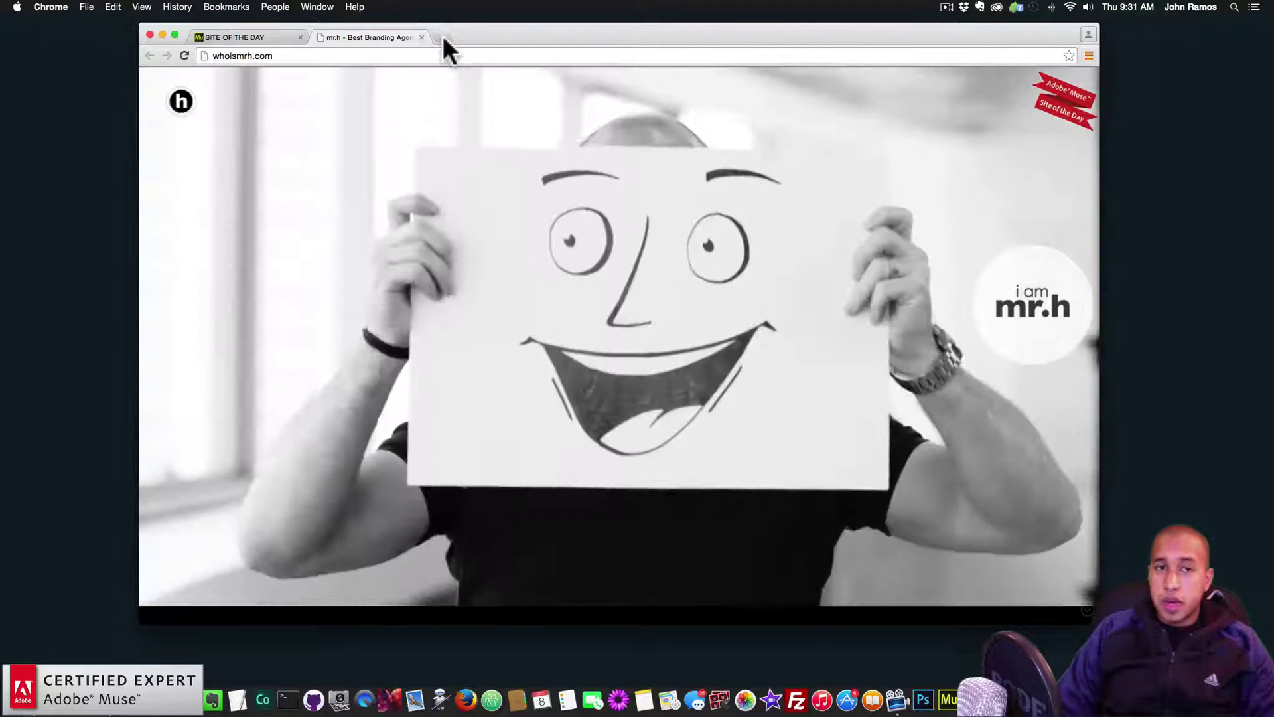
# Search Google in a new browser tab for "vimeo free stock footage".
pyautogui.click(443, 36)
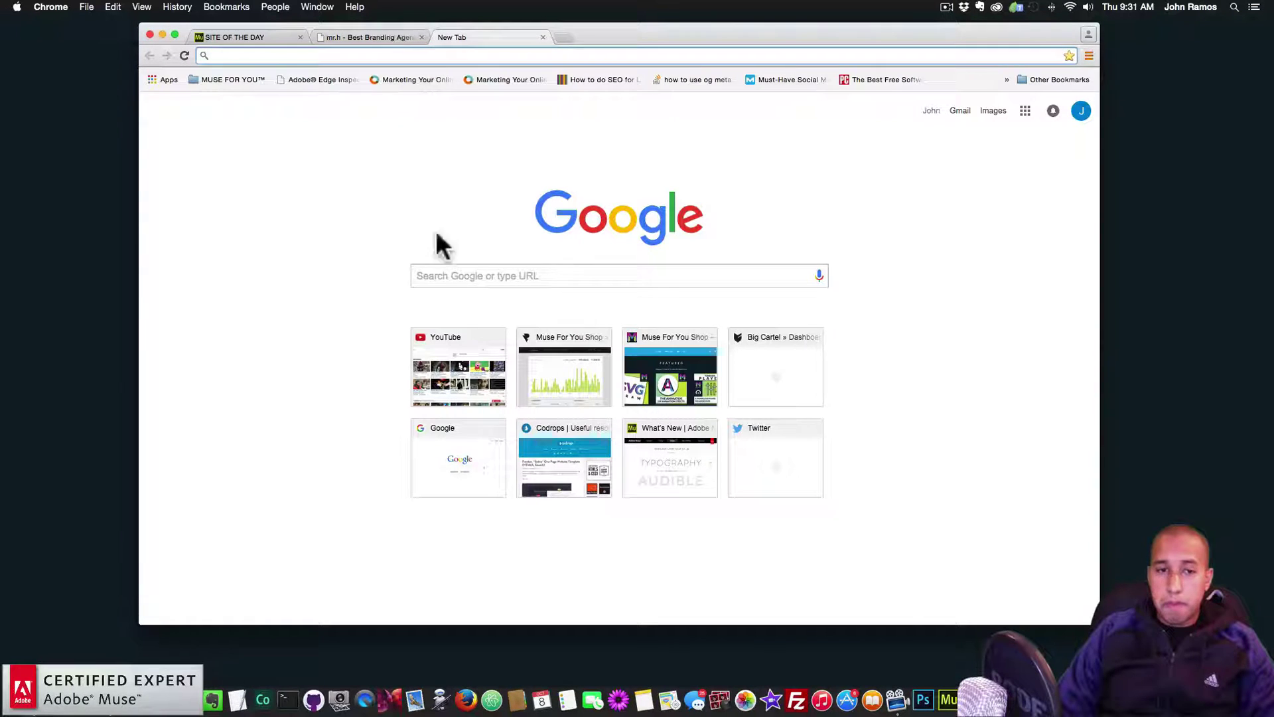
pyautogui.click(465, 278)
pyautogui.write('vmem')
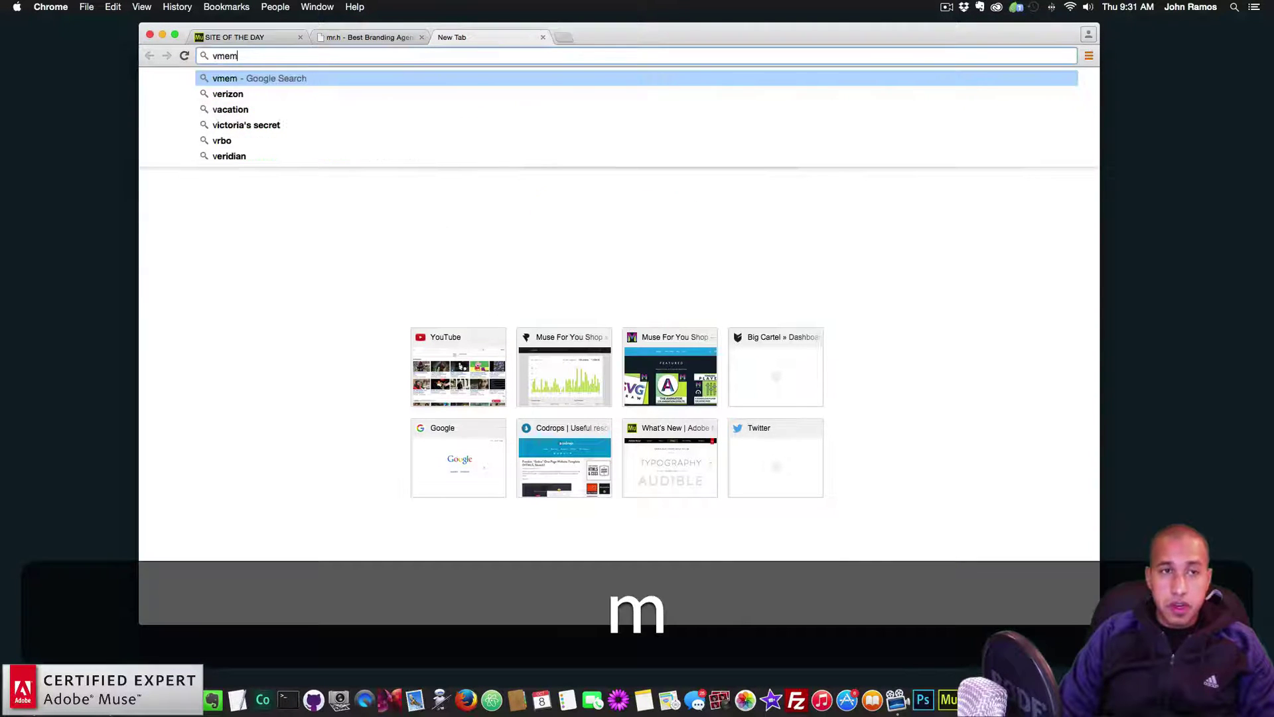
pyautogui.press('BackSpace')
pyautogui.write('e')
pyautogui.press('BackSpace')
pyautogui.write('imeo free sto')
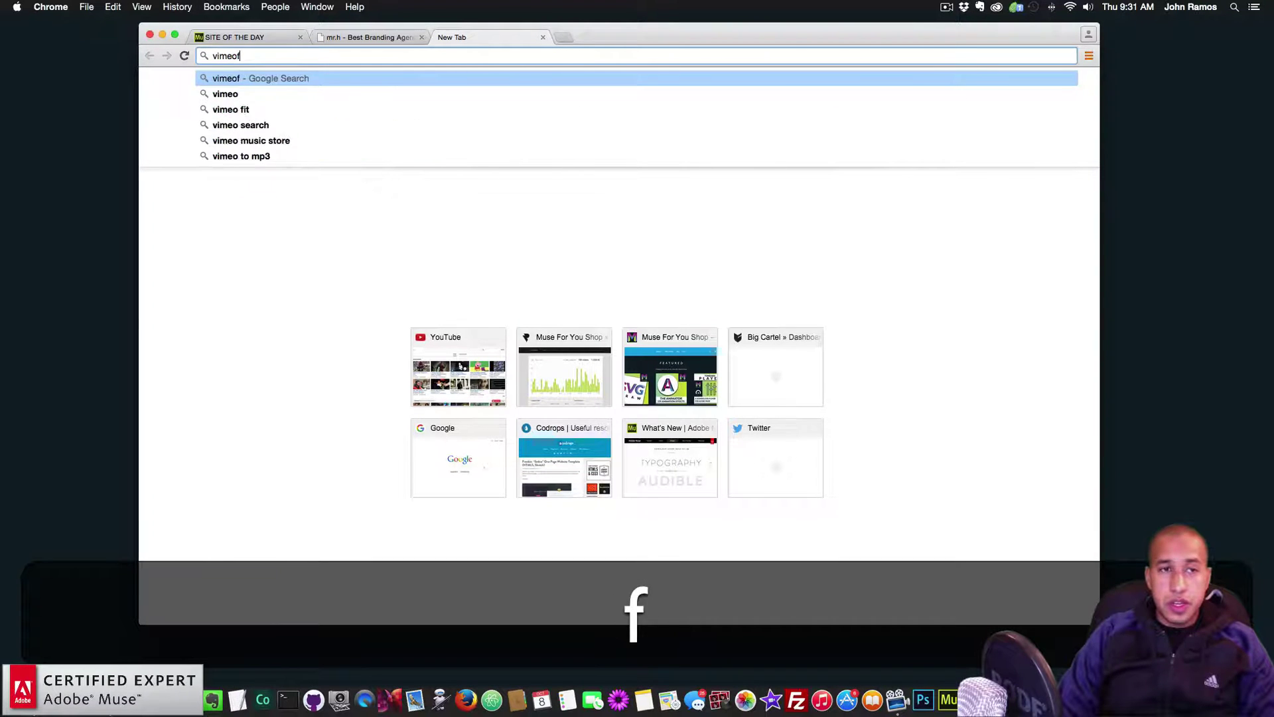
pyautogui.write('ck footage')
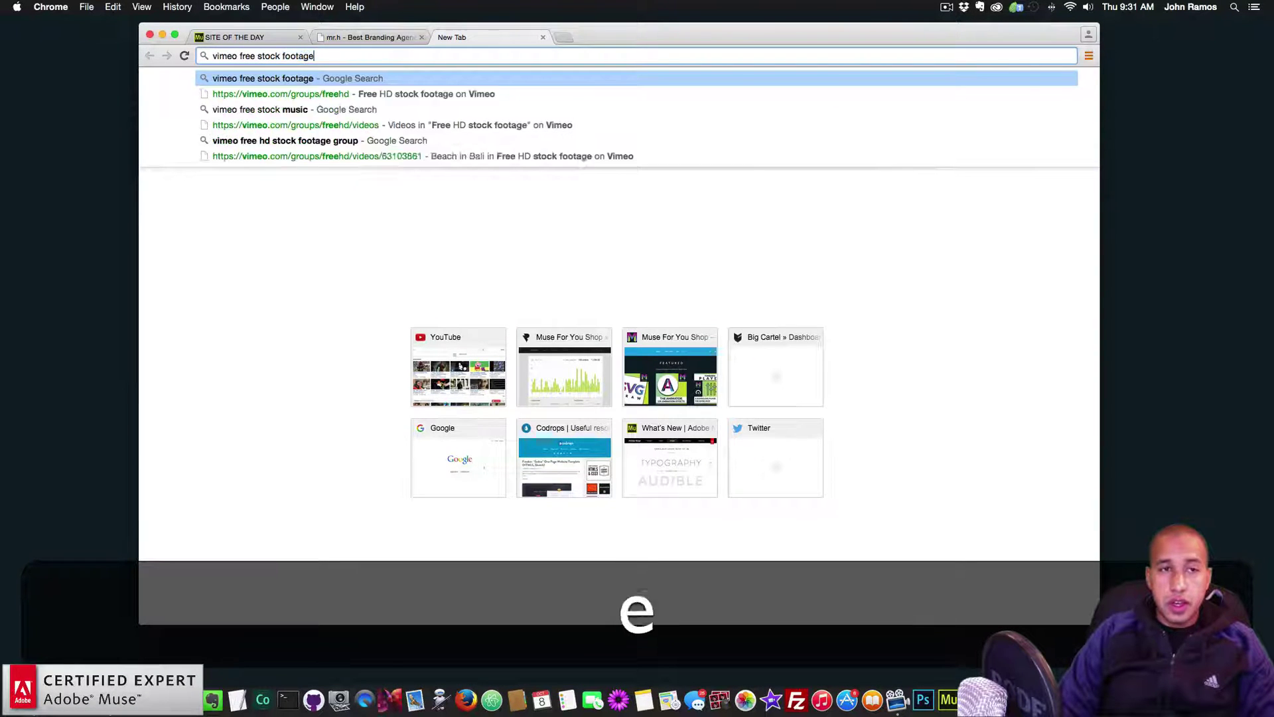
pyautogui.press('Return')
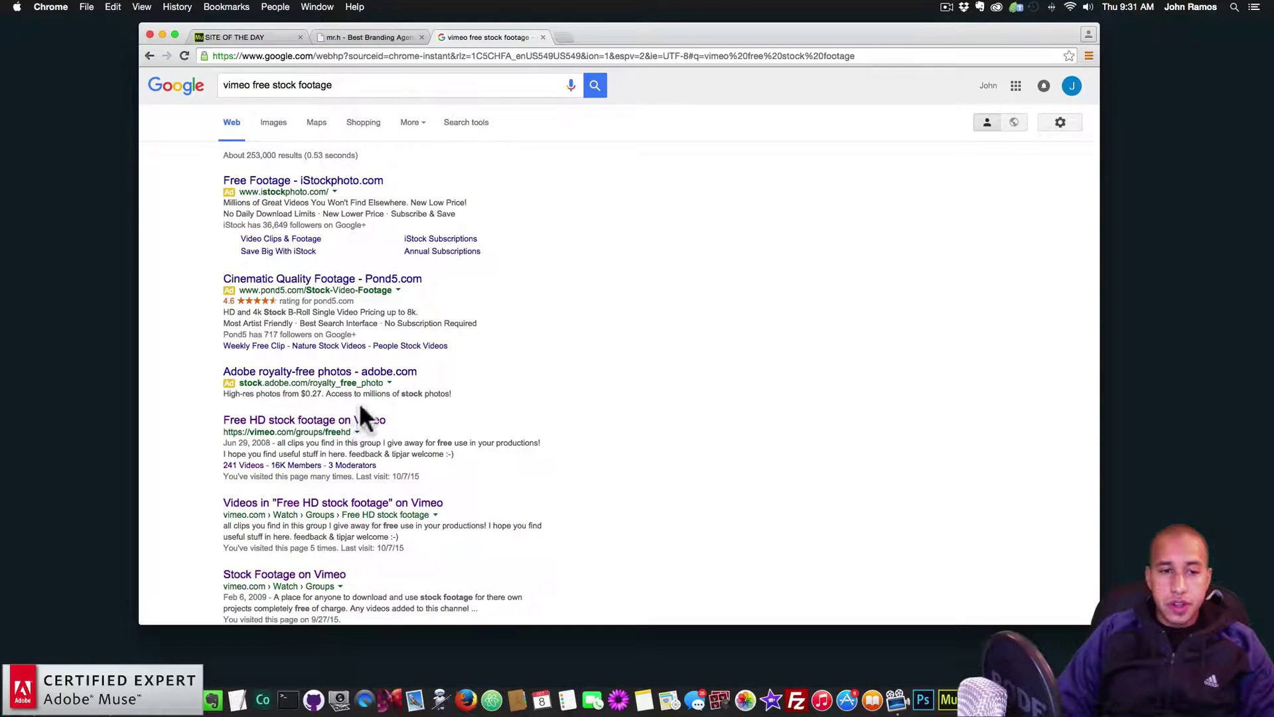
# Open Vimeo's Free HD stock footage group and preview the Beach in Bali clip, pausing it after a few seconds.
pyautogui.click(335, 421)
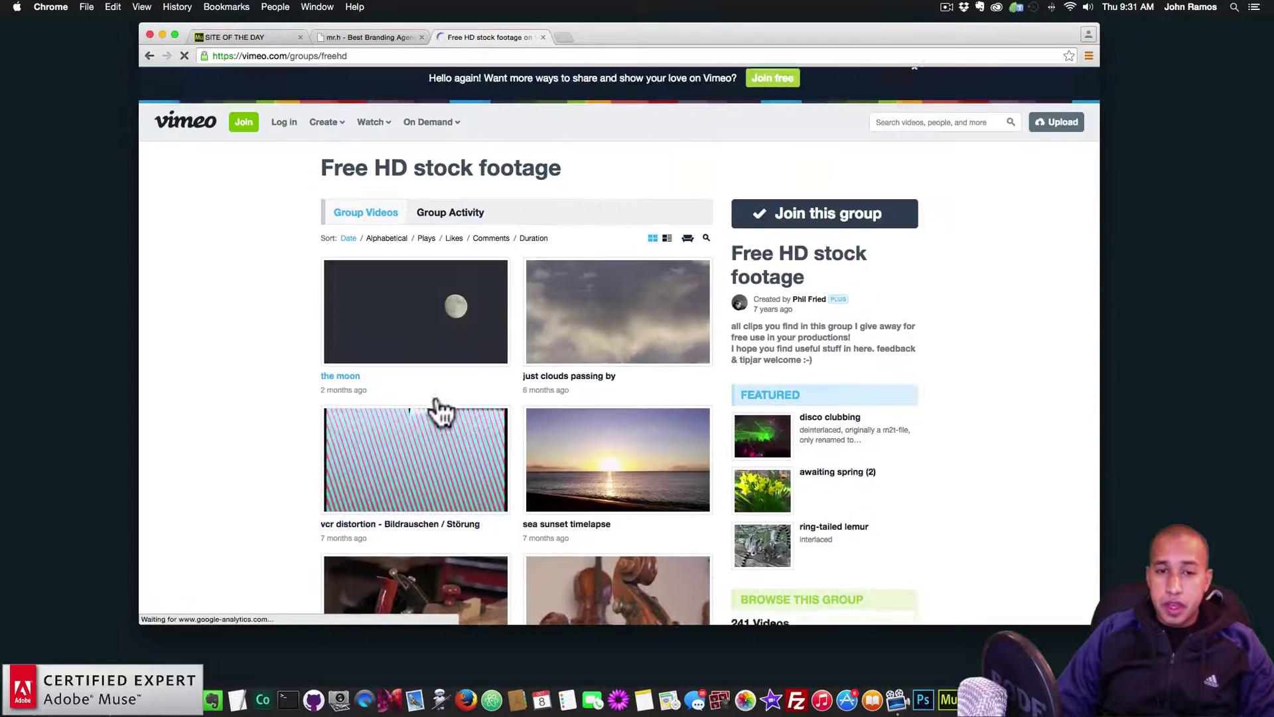
pyautogui.scroll(-15, 436, 401)
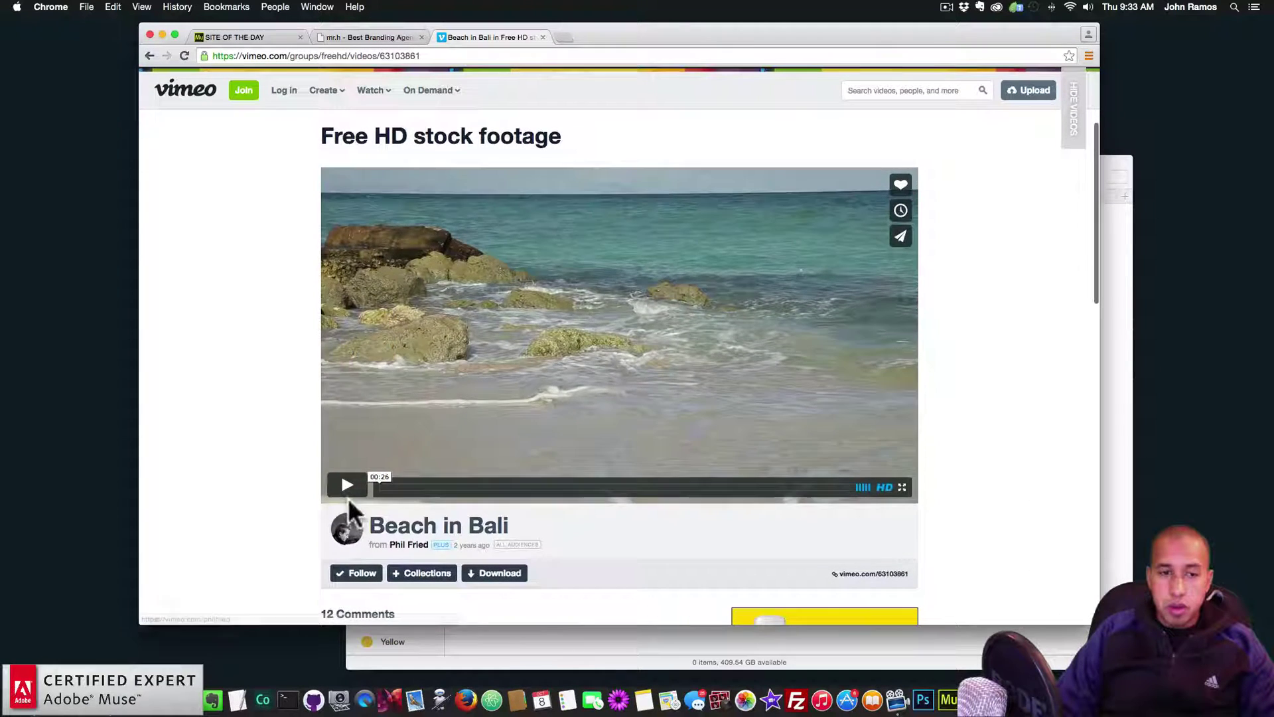
pyautogui.click(347, 495)
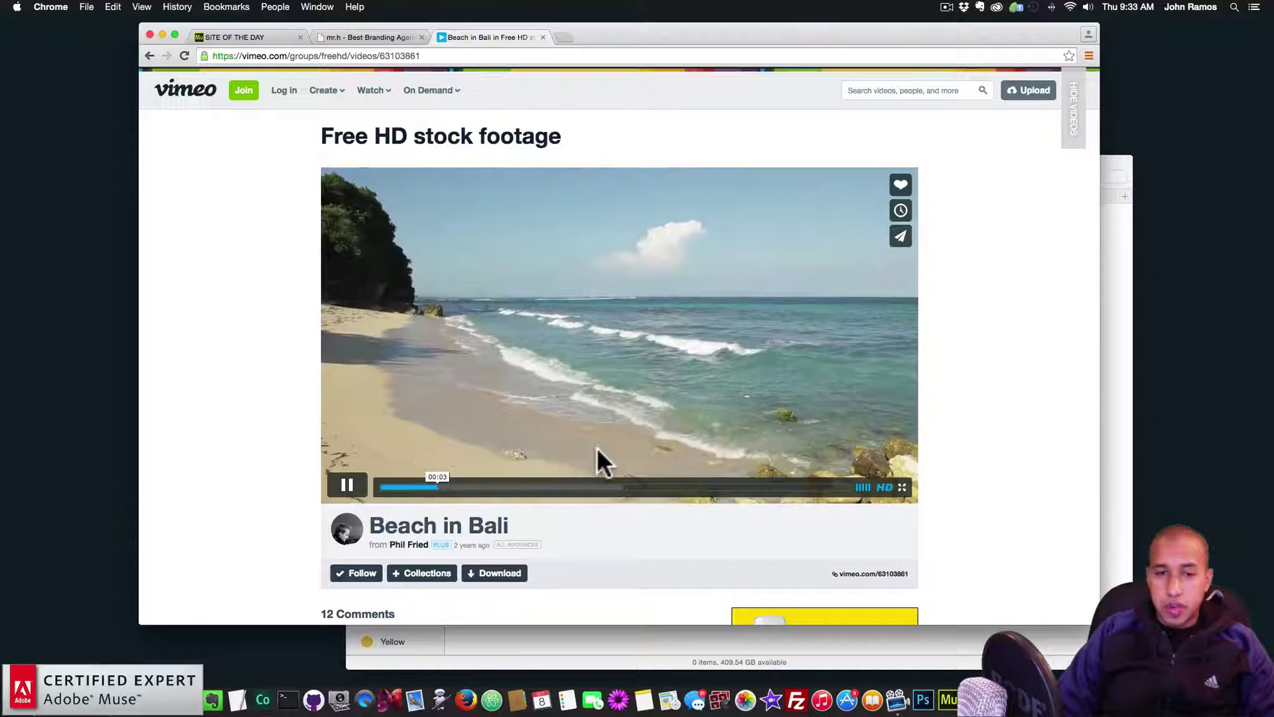
pyautogui.click(348, 493)
# Download the Beach in Bali clip in the HD 720p (1280x720) version.
pyautogui.scroll(-5, 285, 460)
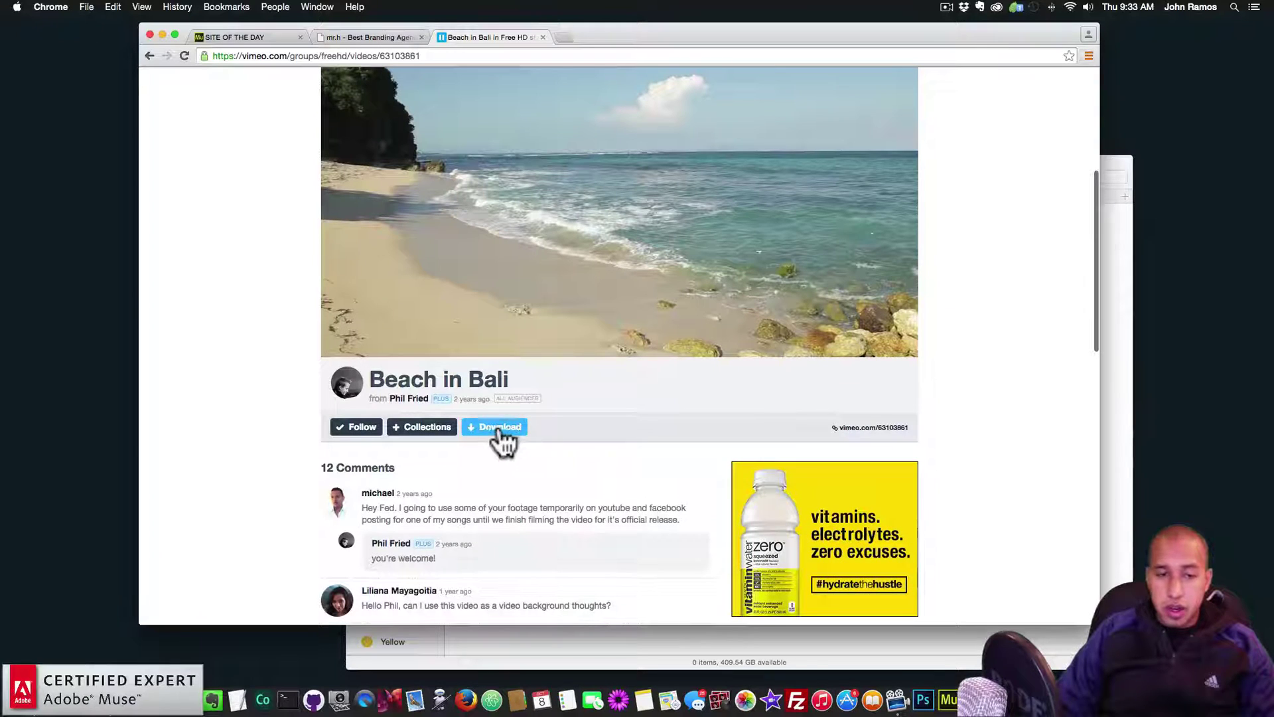
pyautogui.click(508, 430)
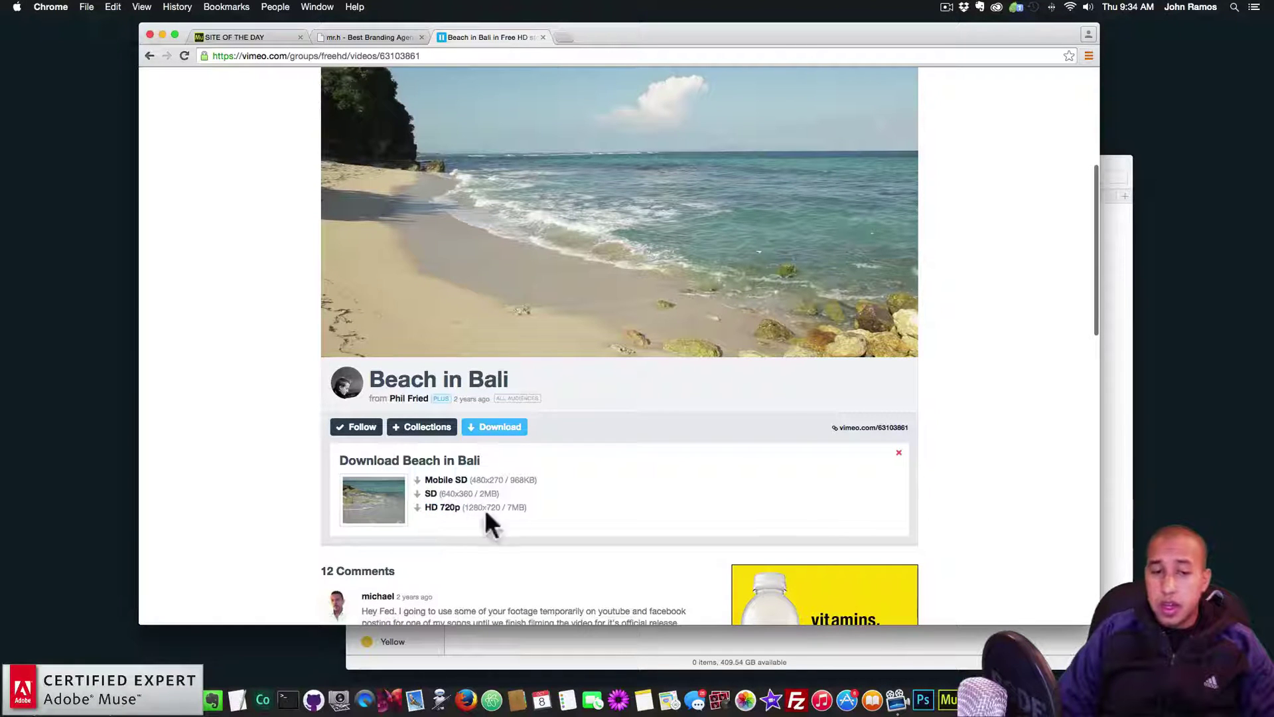
pyautogui.click(442, 509)
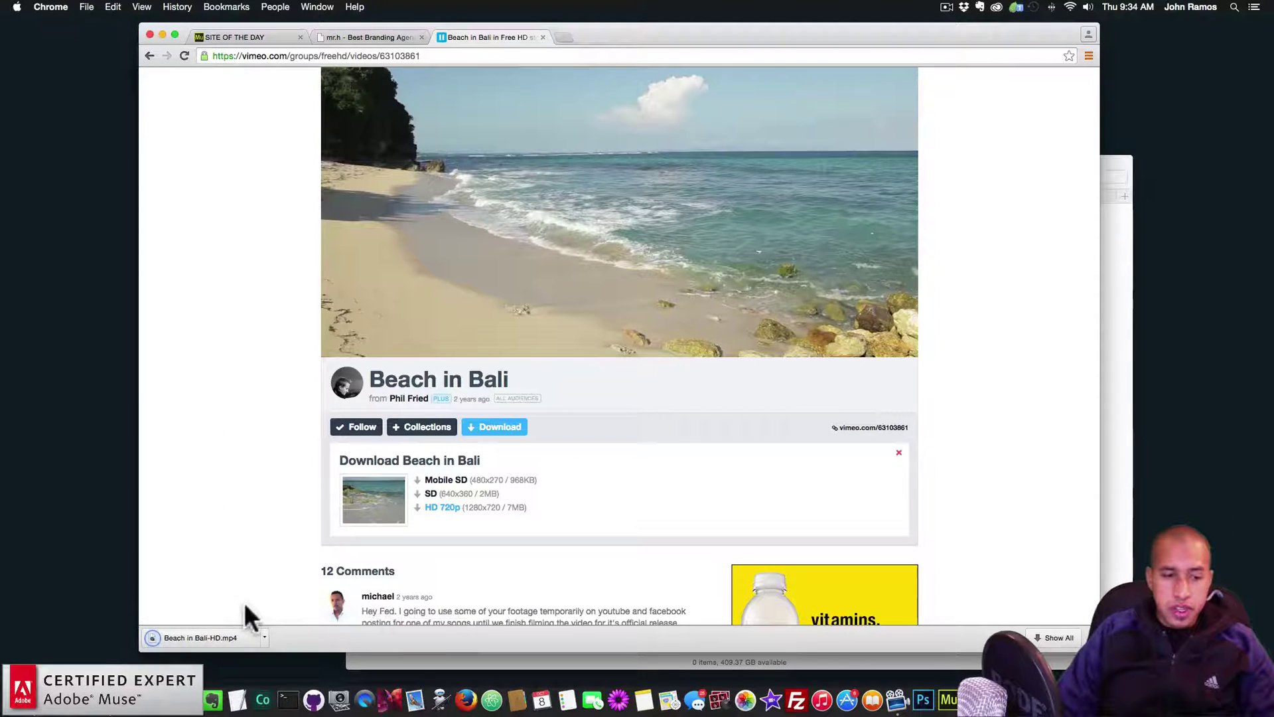
# Switch to Finder and move Beach in Bali-HD.mp4 from the Downloads folder into the video folder.
pyautogui.click(187, 700)
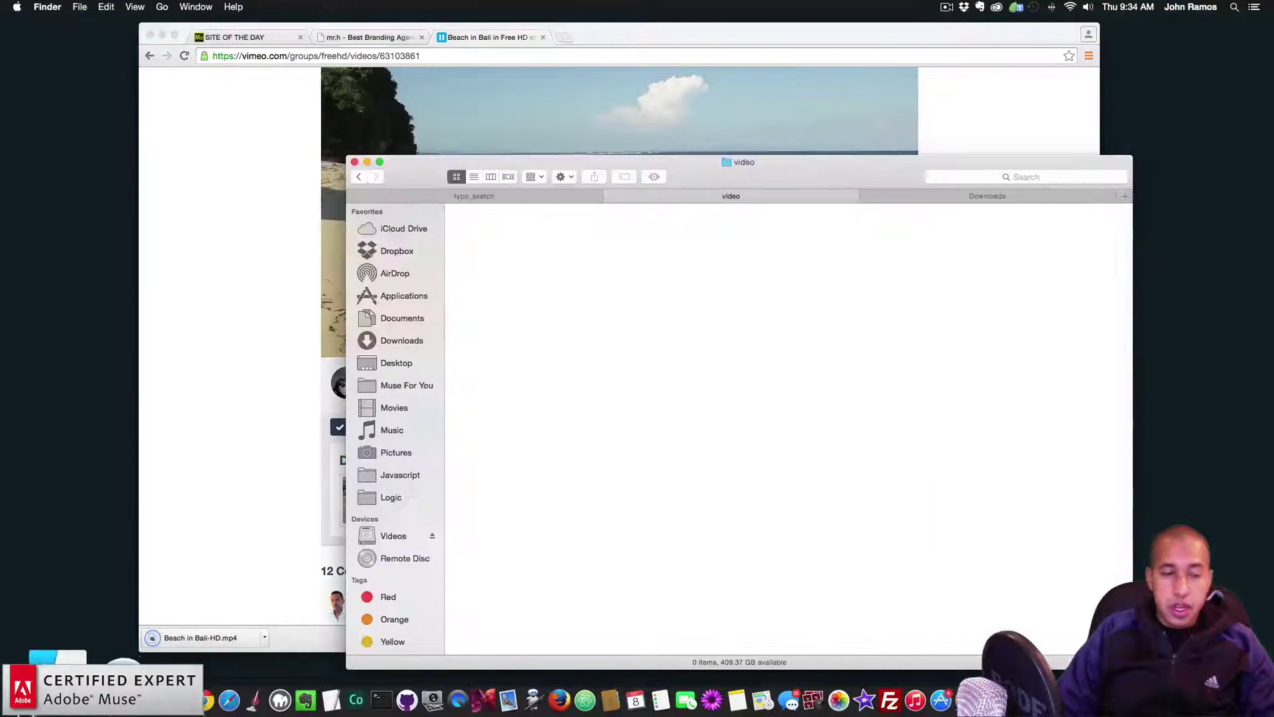
pyautogui.click(974, 195)
pyautogui.moveTo(491, 272); pyautogui.dragTo(557, 166)
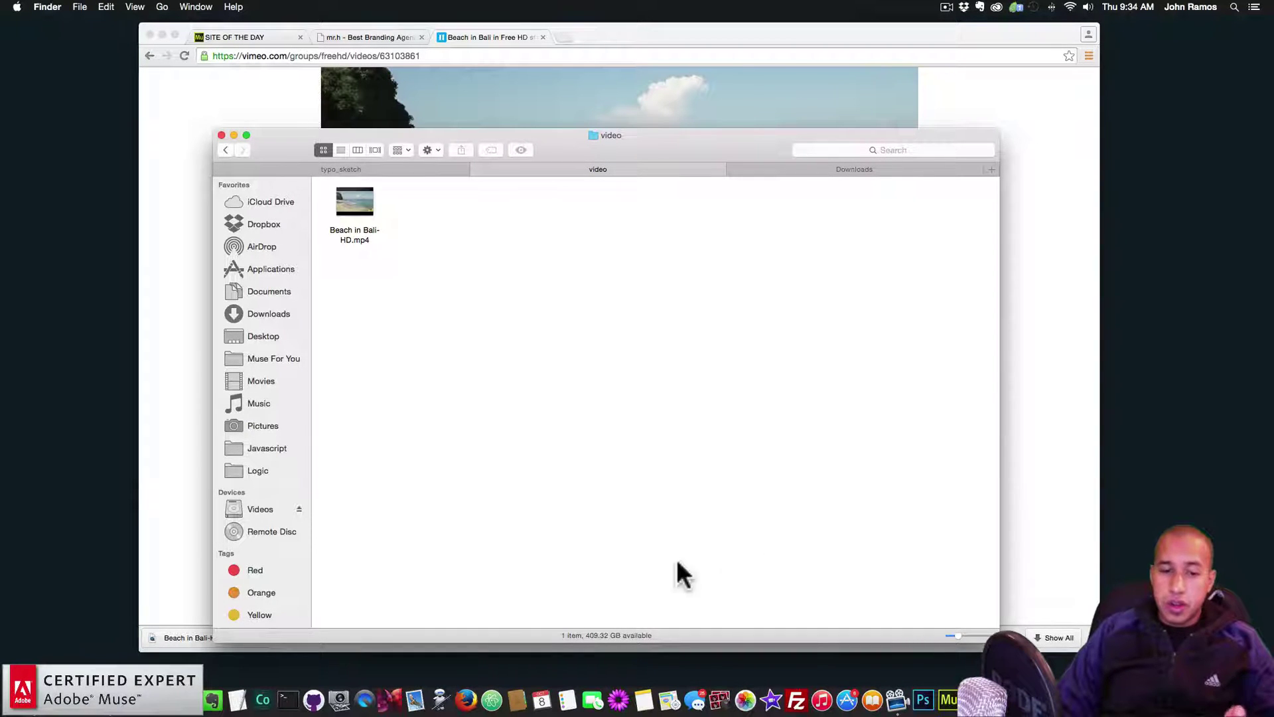
# Switch to Miro Video Converter, add Beach in Bali-HD.mp4 and convert it to the WebM HD video format.
pyautogui.click(393, 697)
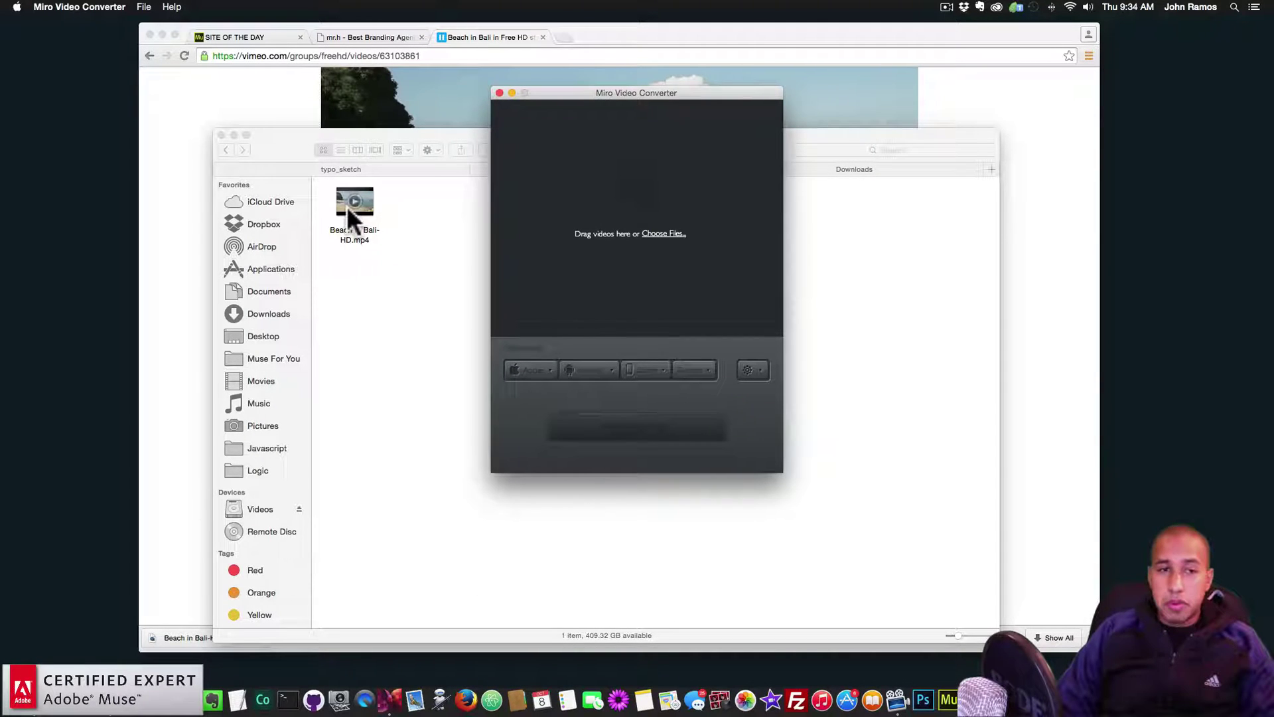
pyautogui.moveTo(336, 206); pyautogui.dragTo(593, 211)
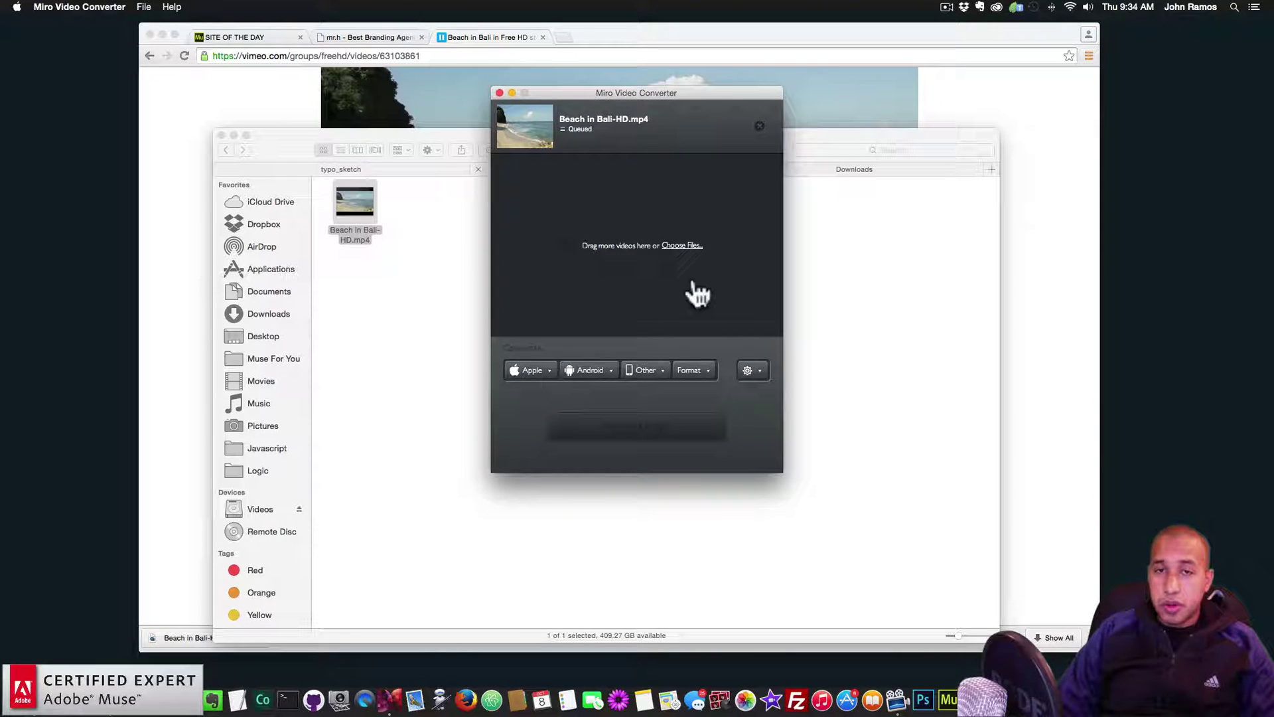
pyautogui.click(698, 370)
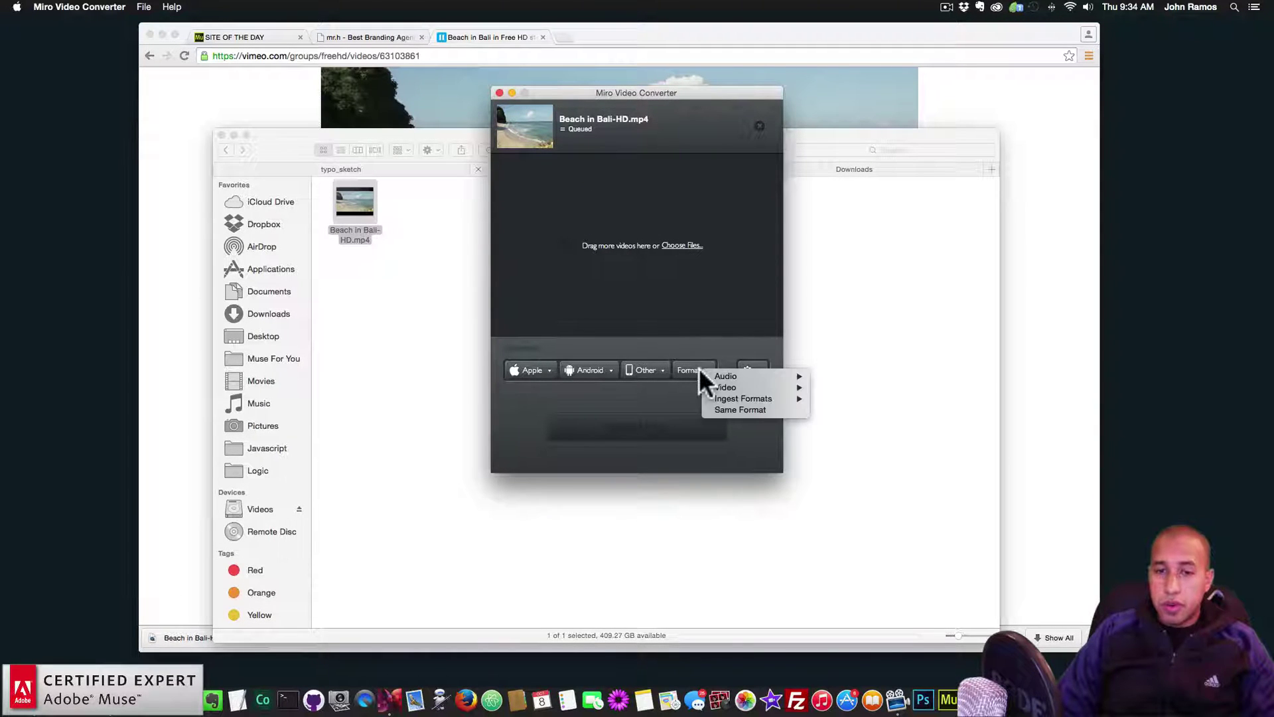
pyautogui.moveTo(723, 386)
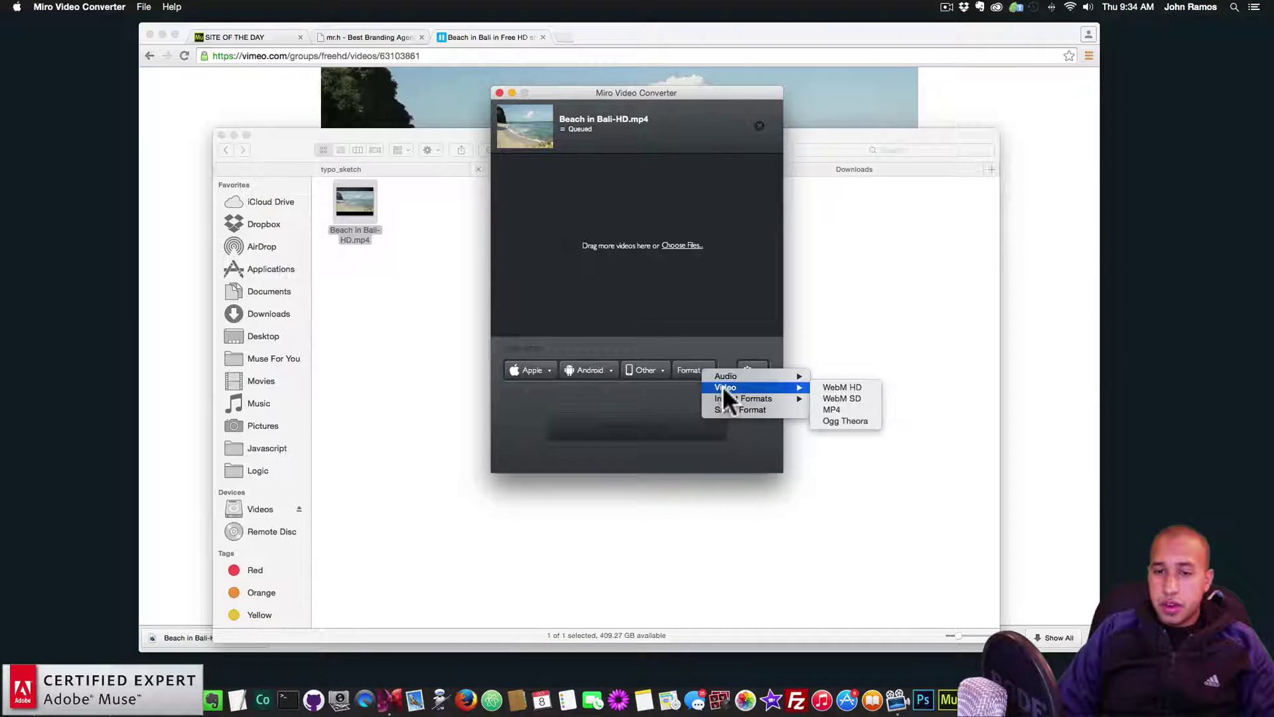
pyautogui.click(842, 387)
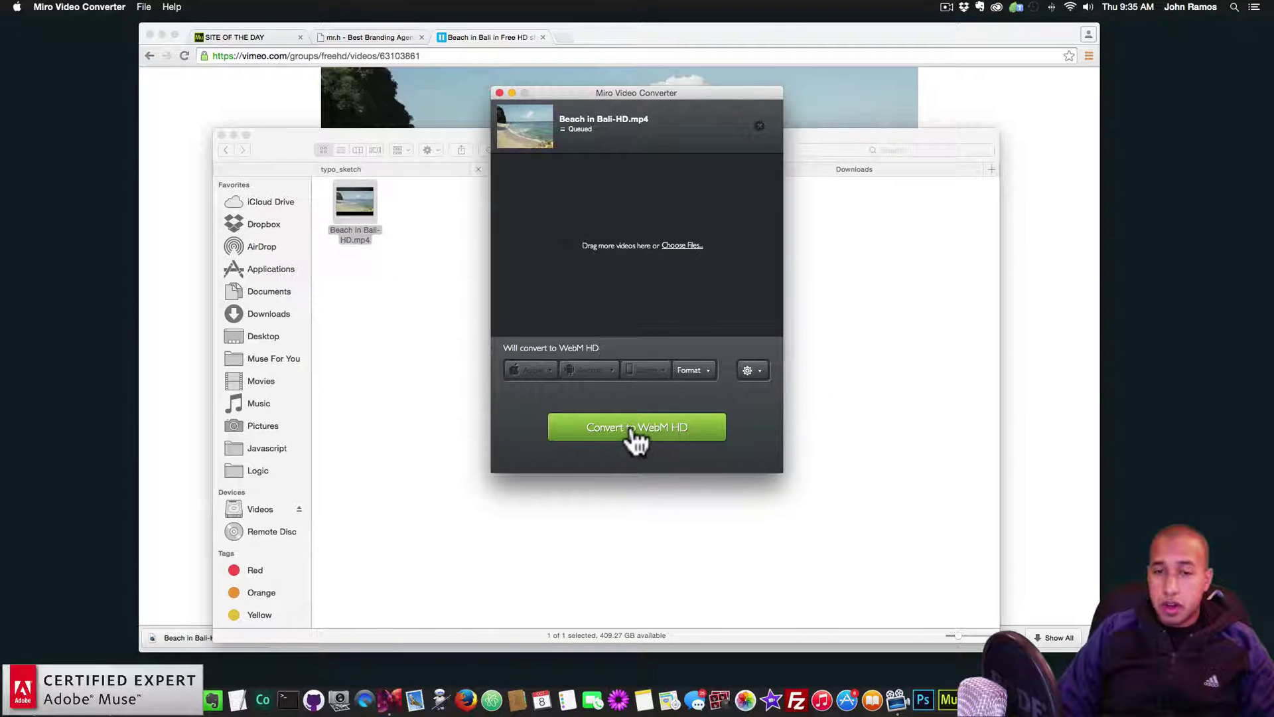
pyautogui.click(642, 438)
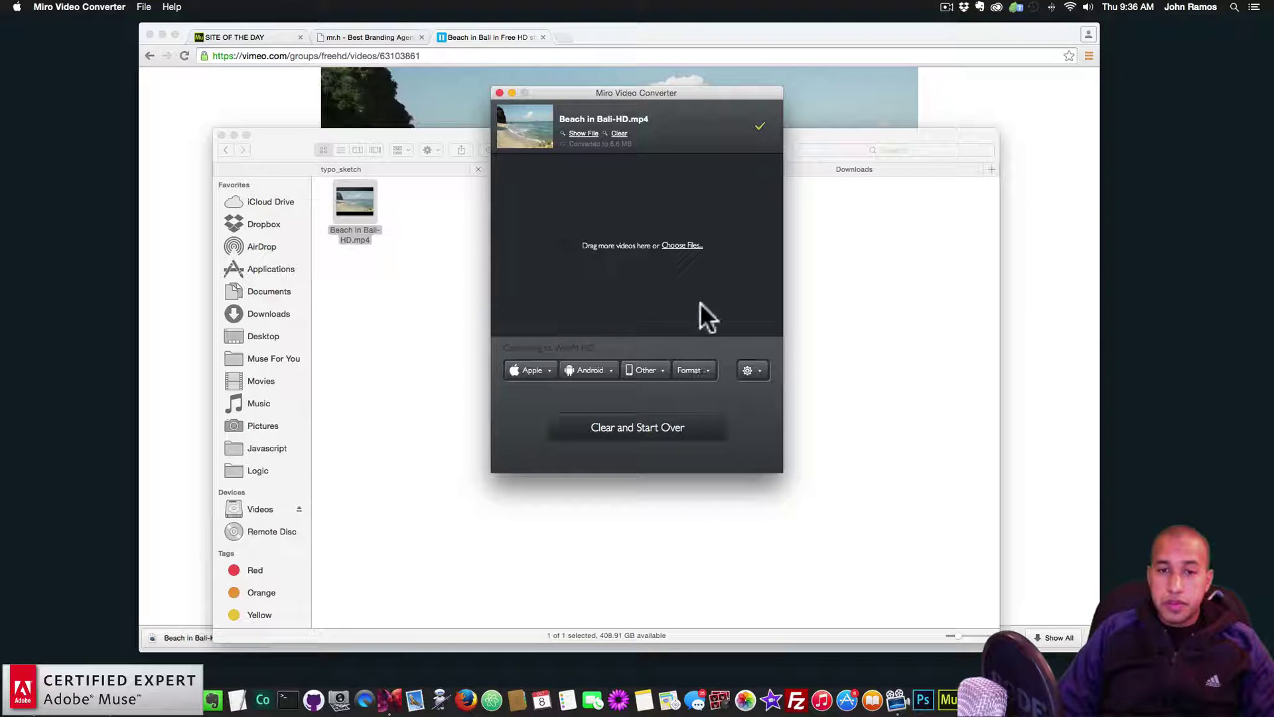
# Move the converted Beach in Bali-HD.webmhd.webm into the video folder in Finder and close the Miro Video Converter folder.
pyautogui.click(584, 134)
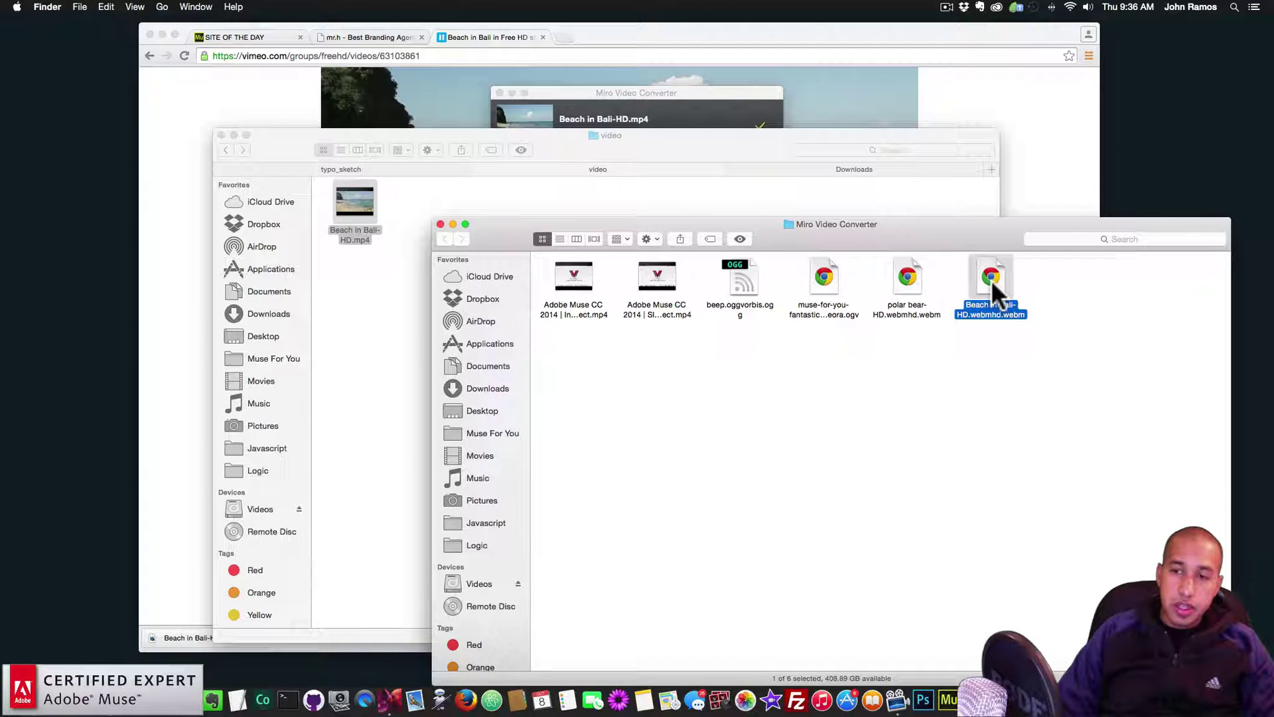
pyautogui.moveTo(990, 284); pyautogui.dragTo(654, 186)
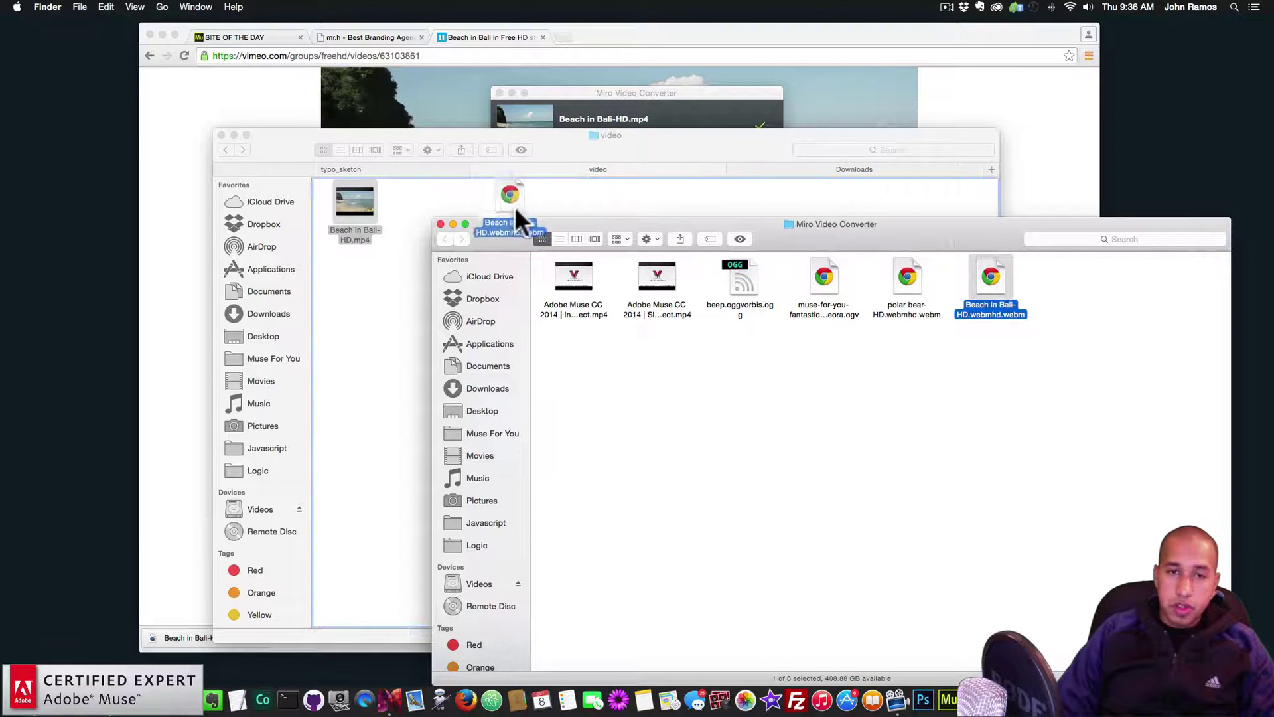
pyautogui.moveTo(483, 199); pyautogui.dragTo(482, 201)
pyautogui.click(495, 219)
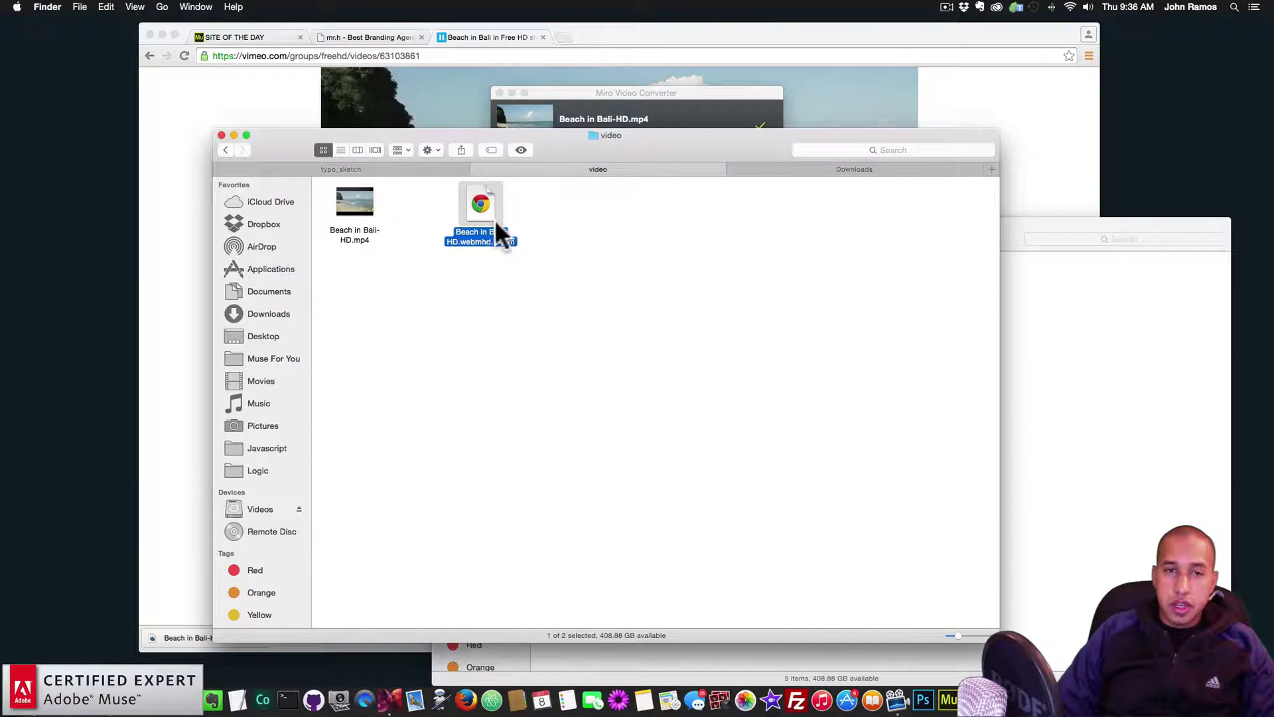
pyautogui.click(1018, 242)
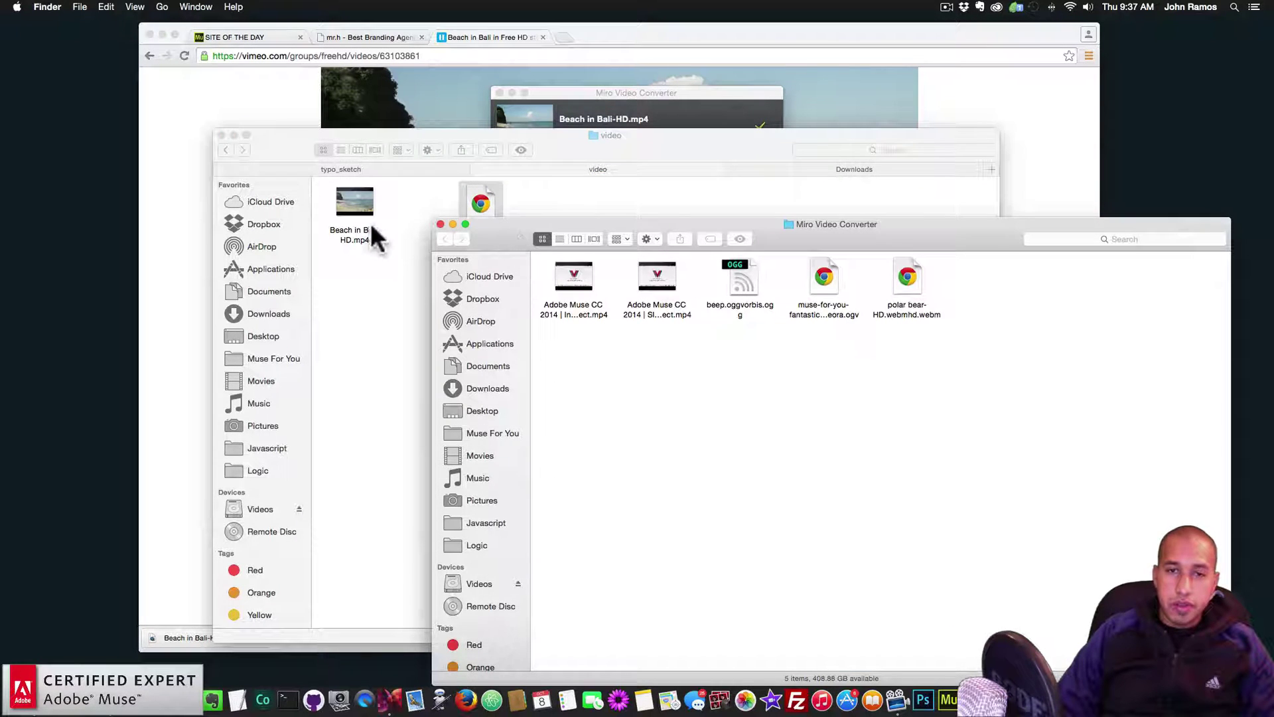
pyautogui.click(440, 224)
pyautogui.moveTo(675, 130); pyautogui.dragTo(684, 122)
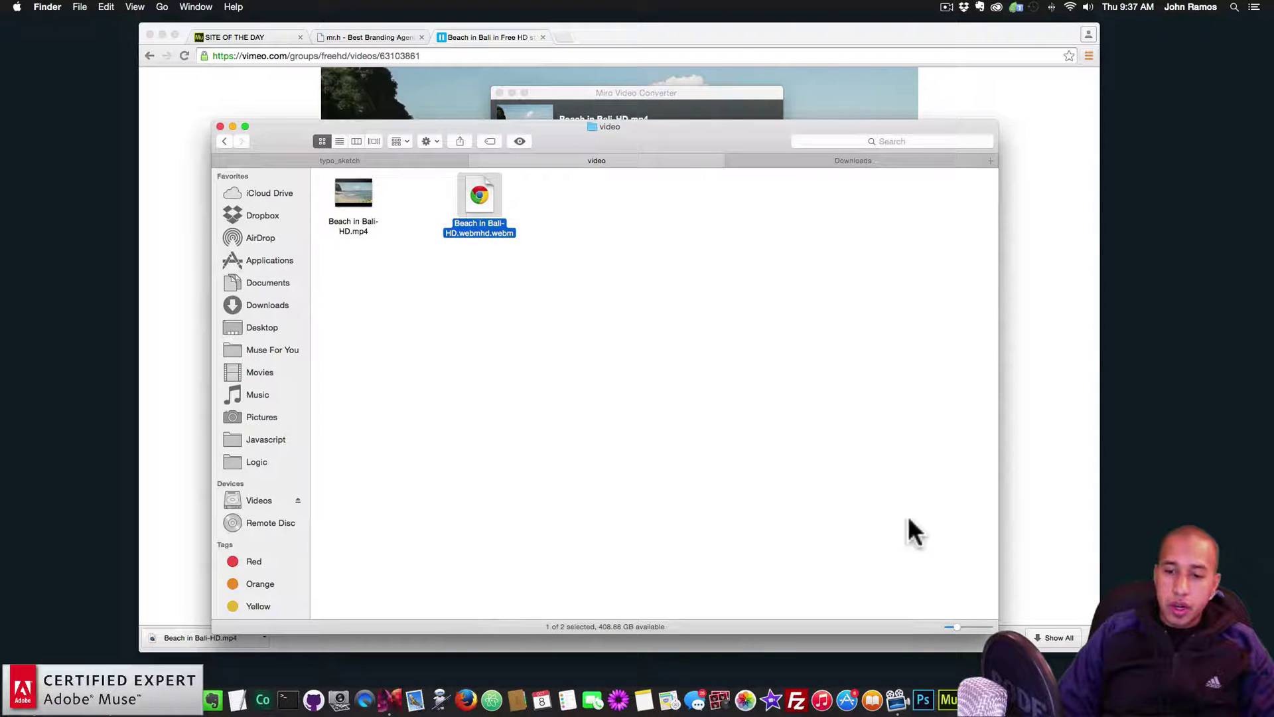
# Switch to Adobe Muse, create a new site with the default settings and open its Home page for design.
pyautogui.click(949, 687)
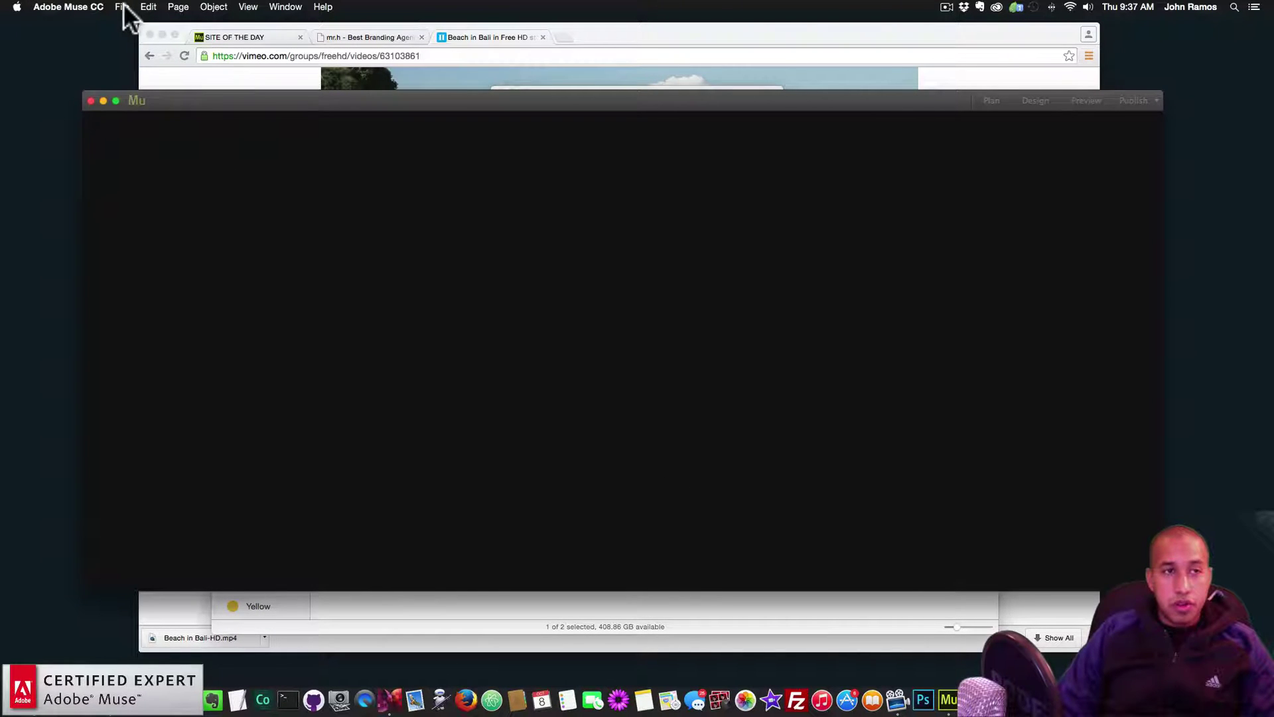
pyautogui.click(122, 8)
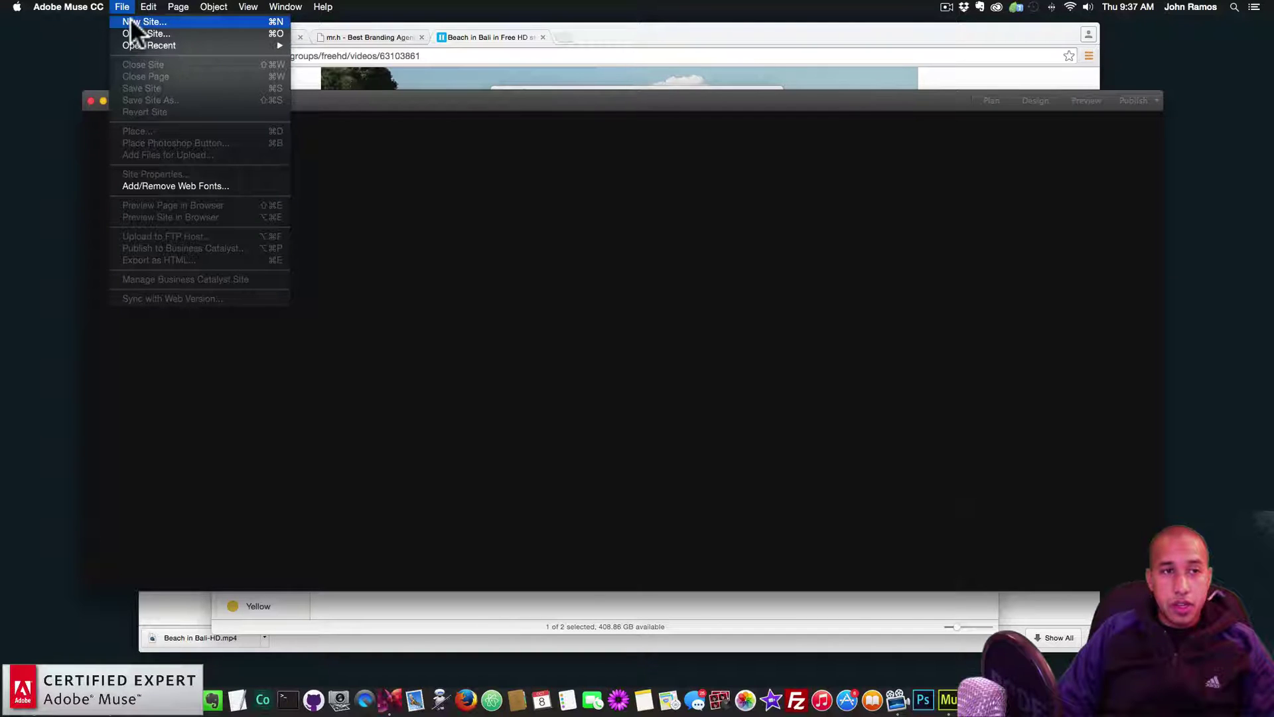
pyautogui.click(131, 20)
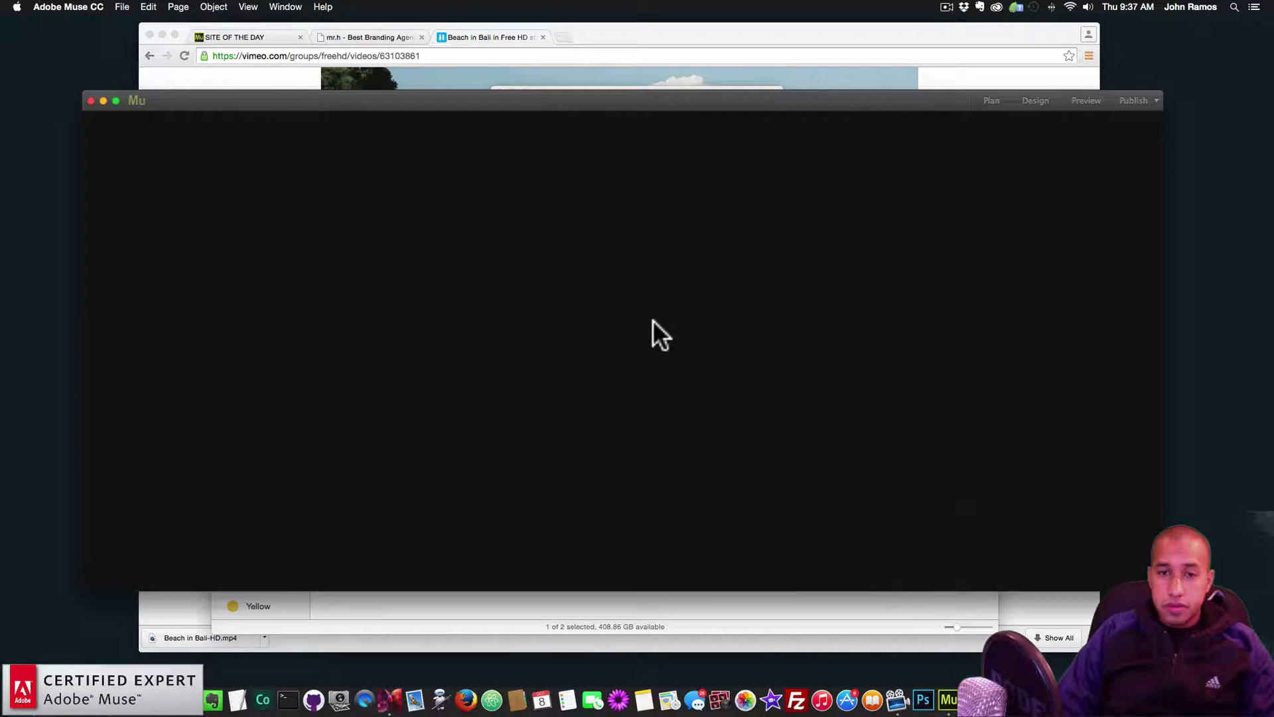
pyautogui.click(770, 482)
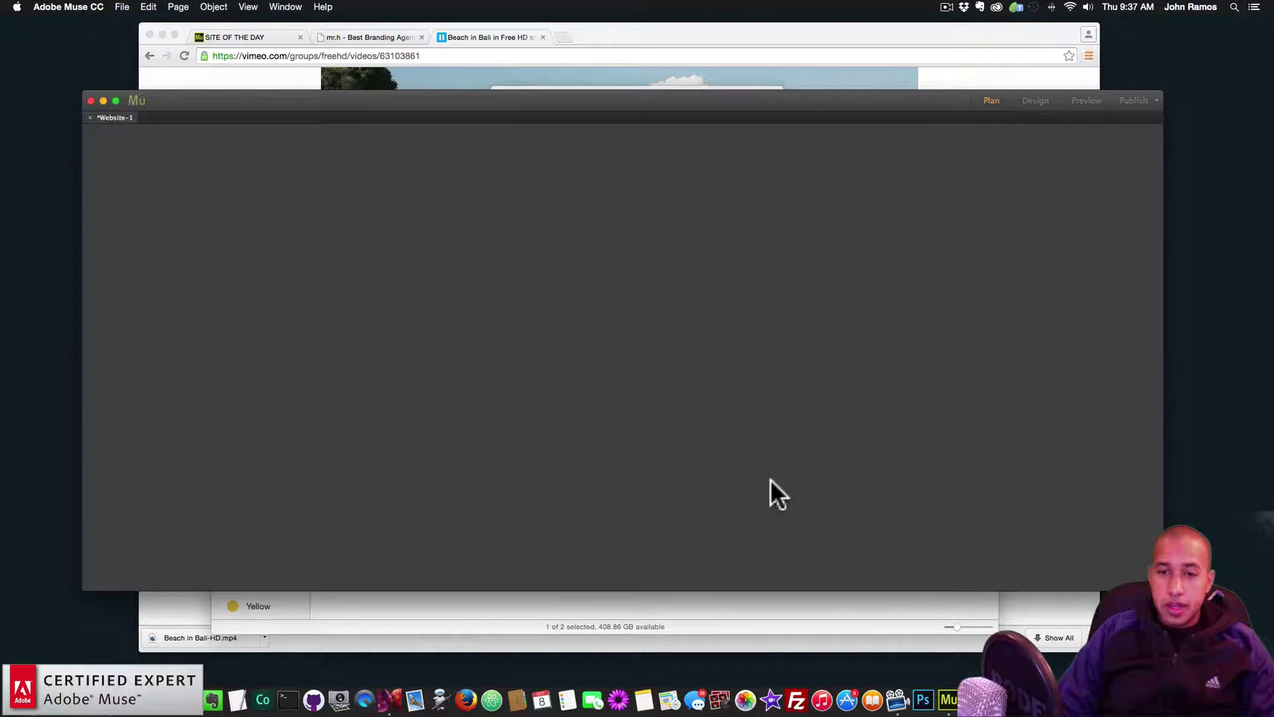
pyautogui.doubleClick(150, 197)
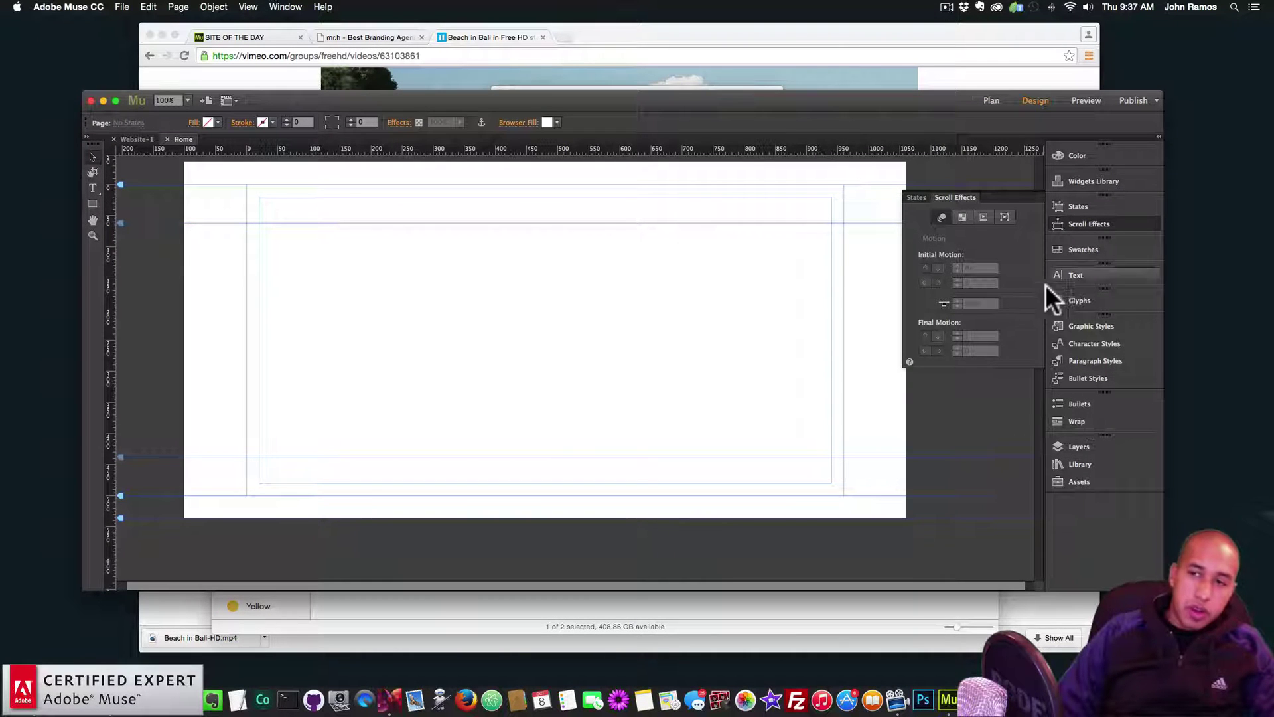
# Collapse the Scroll Effects options and display the installed Library items.
pyautogui.click(1066, 224)
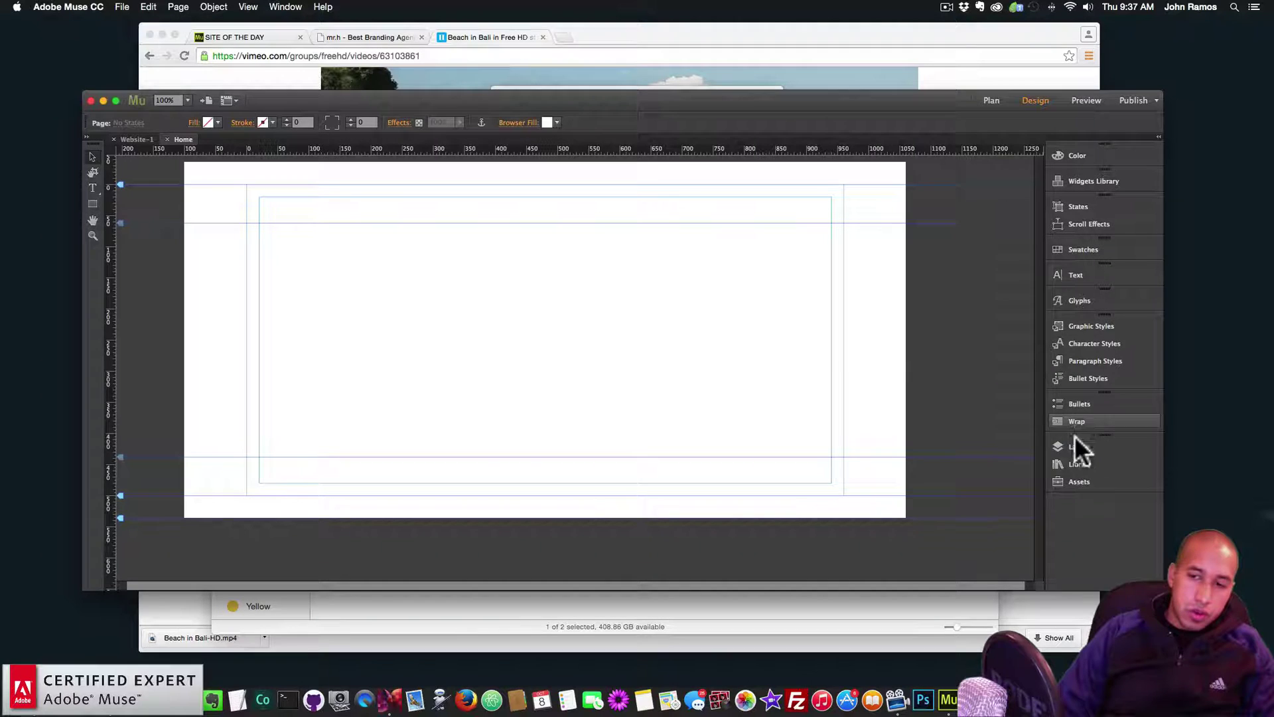
pyautogui.click(1073, 463)
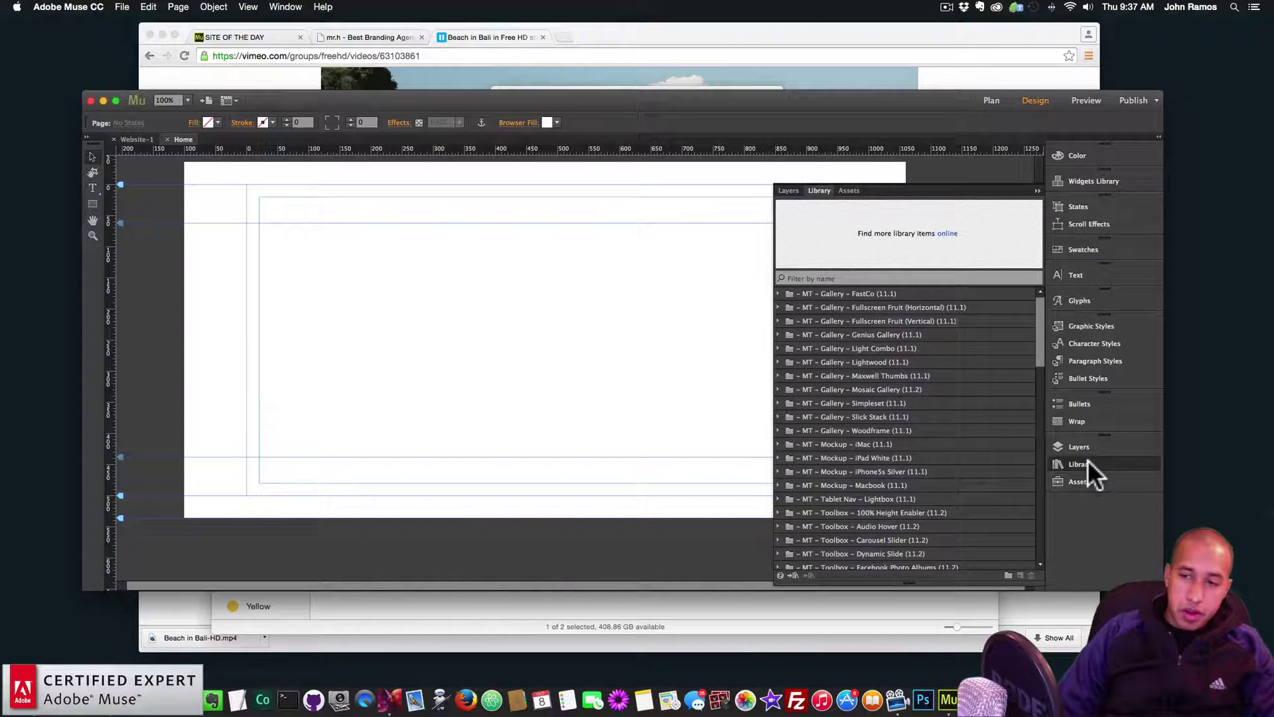
pyautogui.click(1089, 461)
pyautogui.click(284, 8)
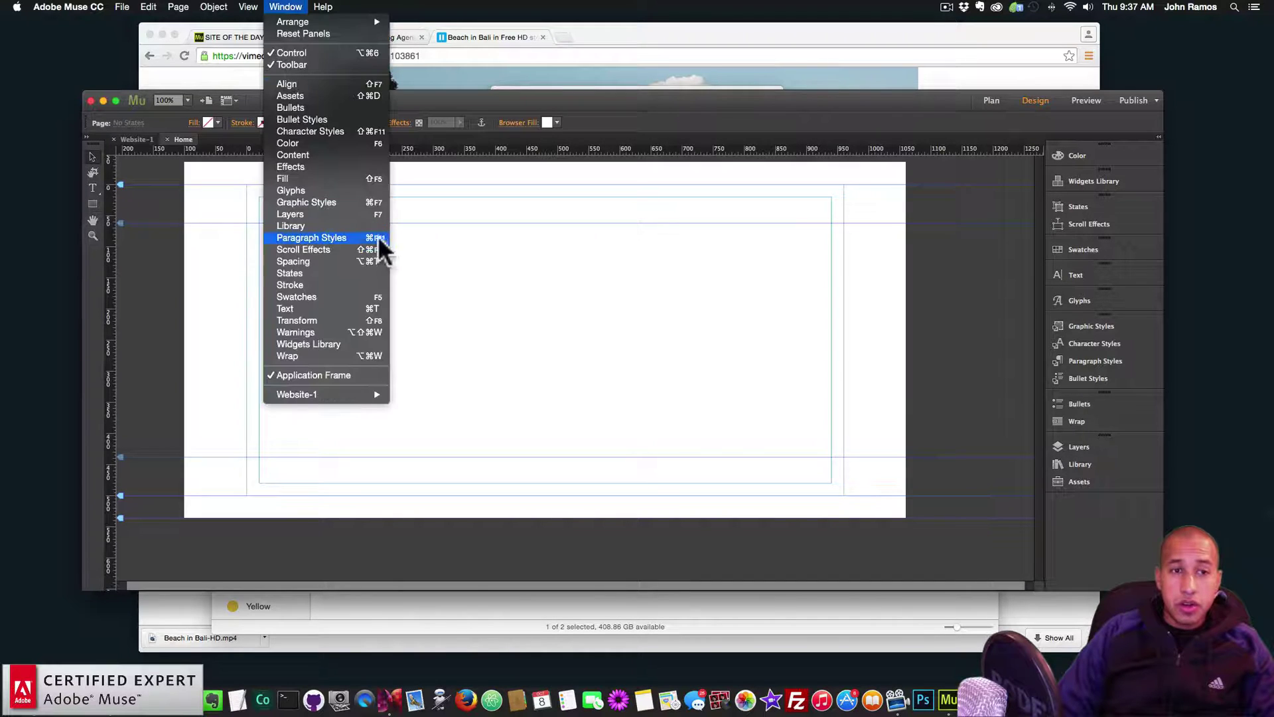
pyautogui.click(310, 226)
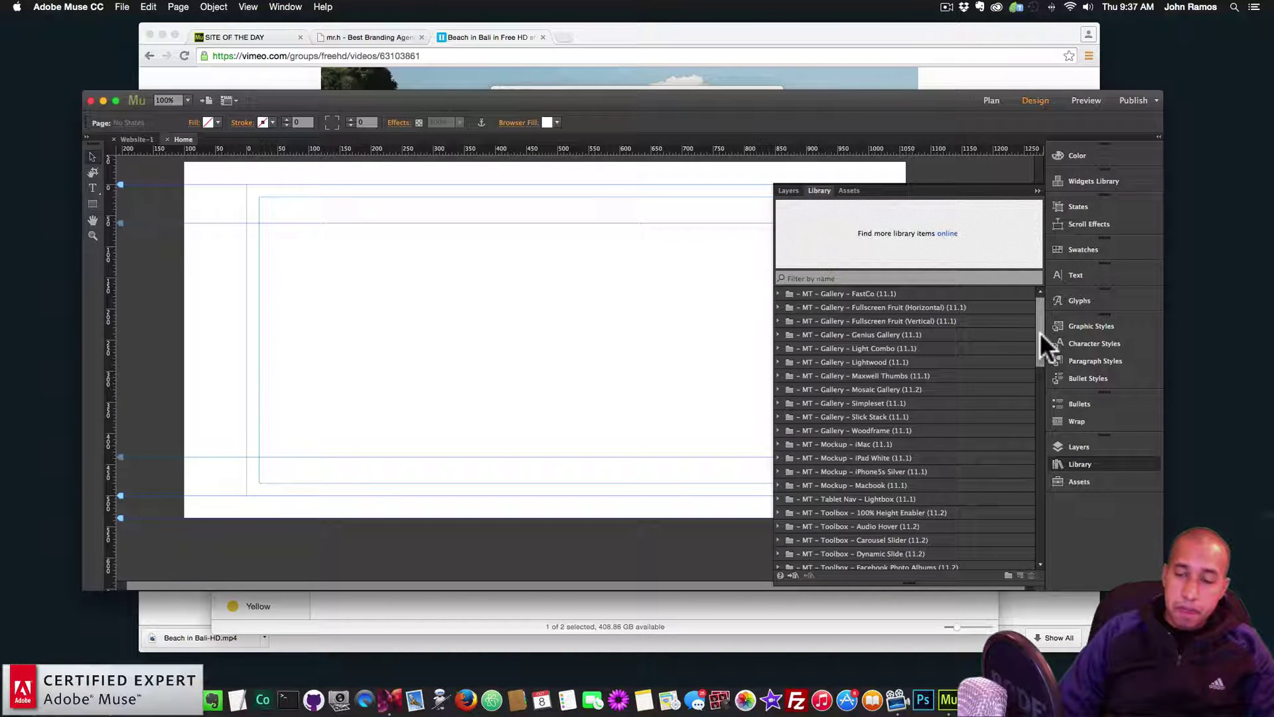
# Place the Full Width Video widget from the MT - Toolbox - Full Width Video (11.2) folder on the Home page and allow incoming network connections.
pyautogui.moveTo(1041, 332); pyautogui.dragTo(1038, 394)
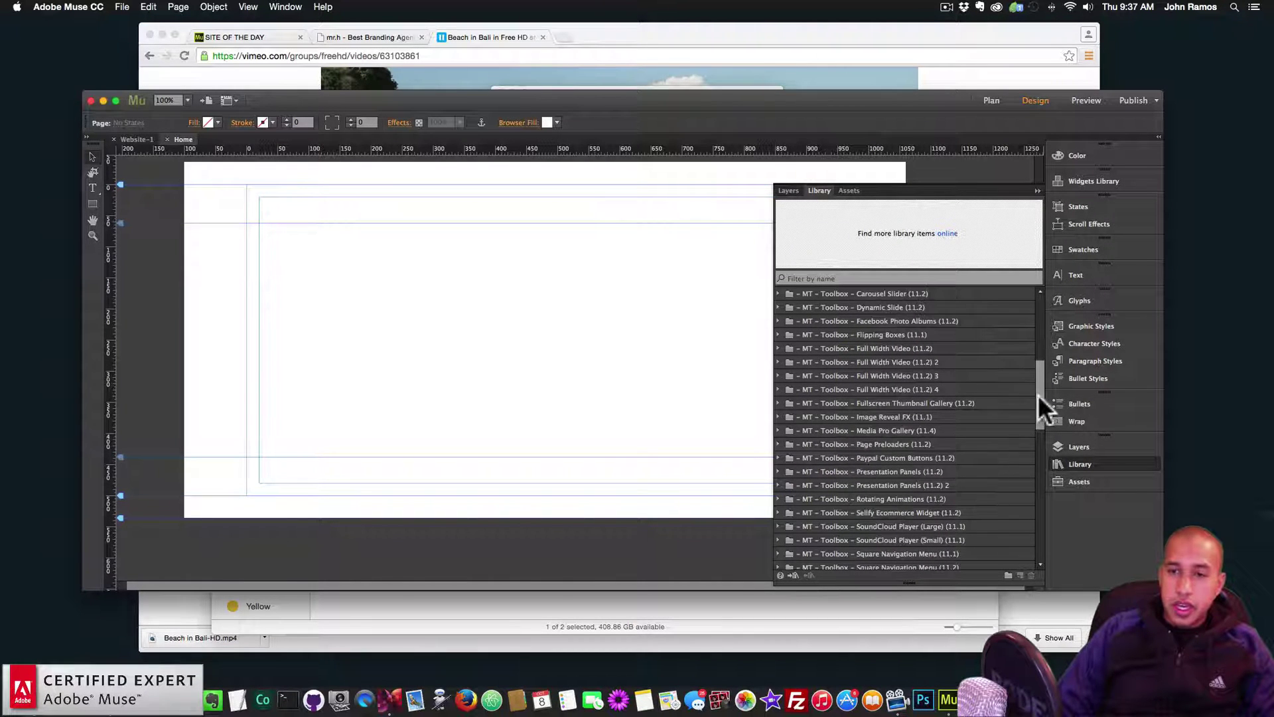
pyautogui.click(855, 348)
pyautogui.click(778, 349)
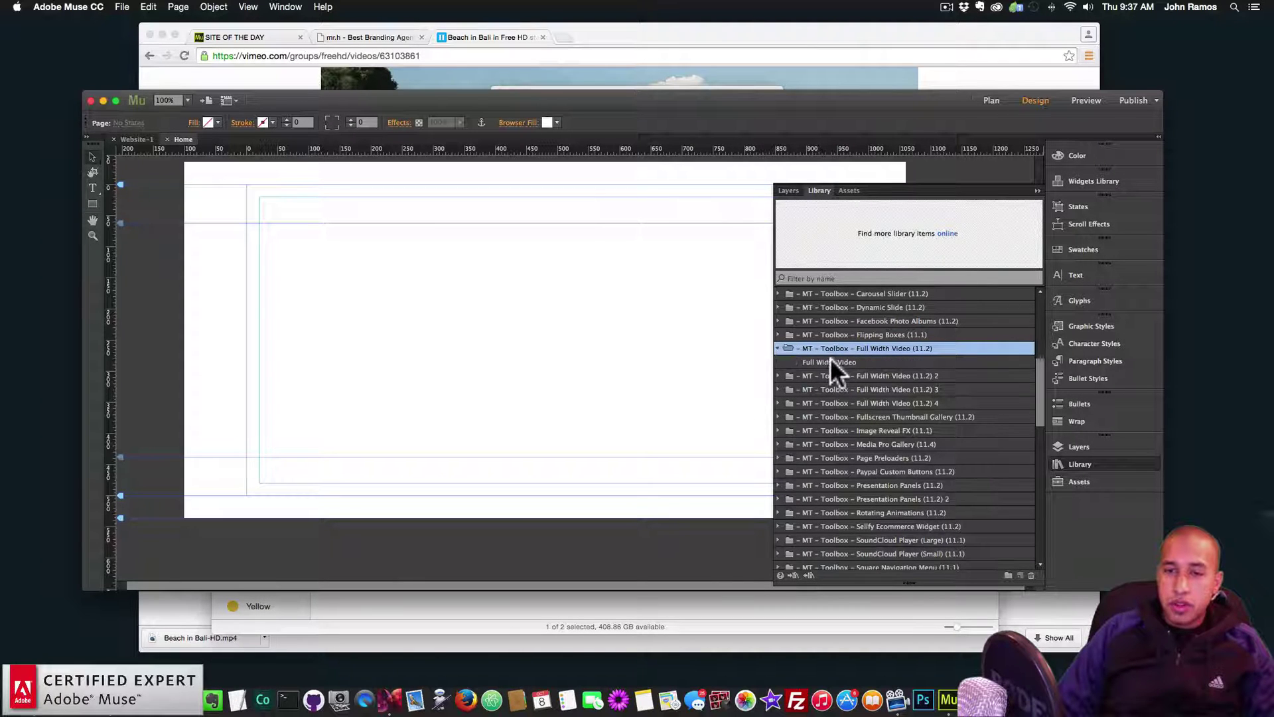
pyautogui.click(830, 361)
pyautogui.scroll(-2, 841, 359)
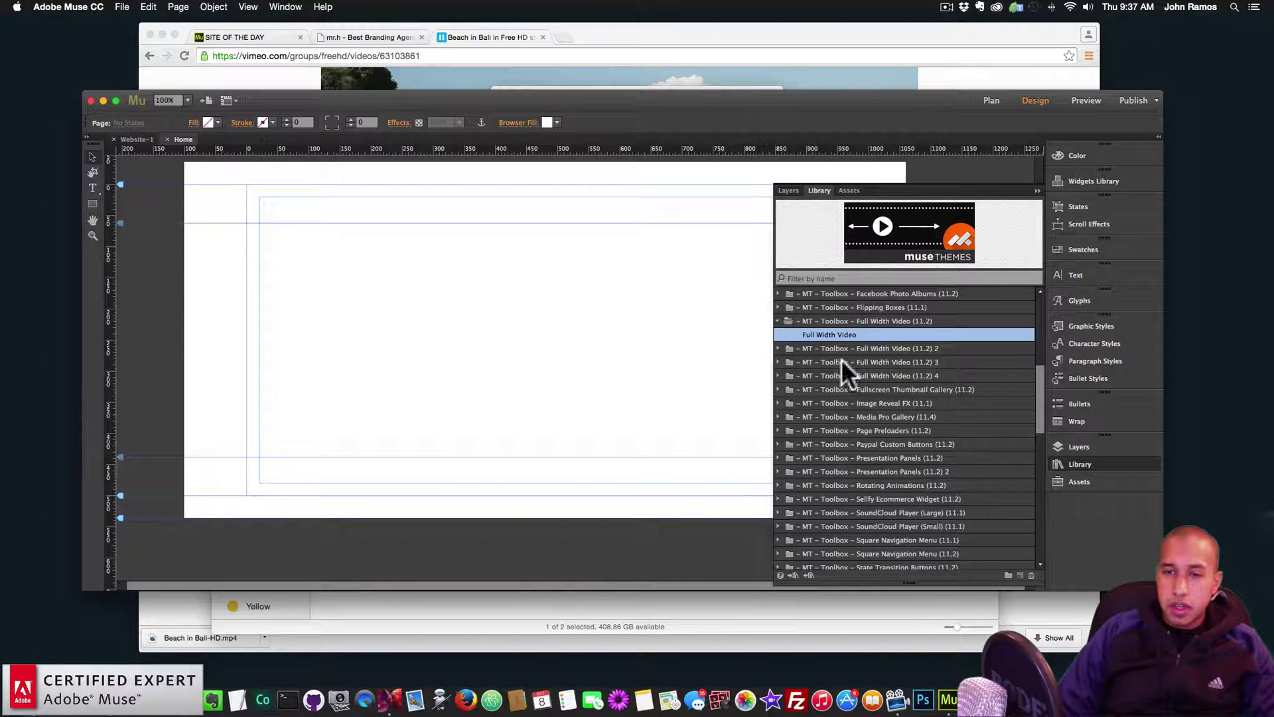
pyautogui.moveTo(840, 332); pyautogui.dragTo(290, 230)
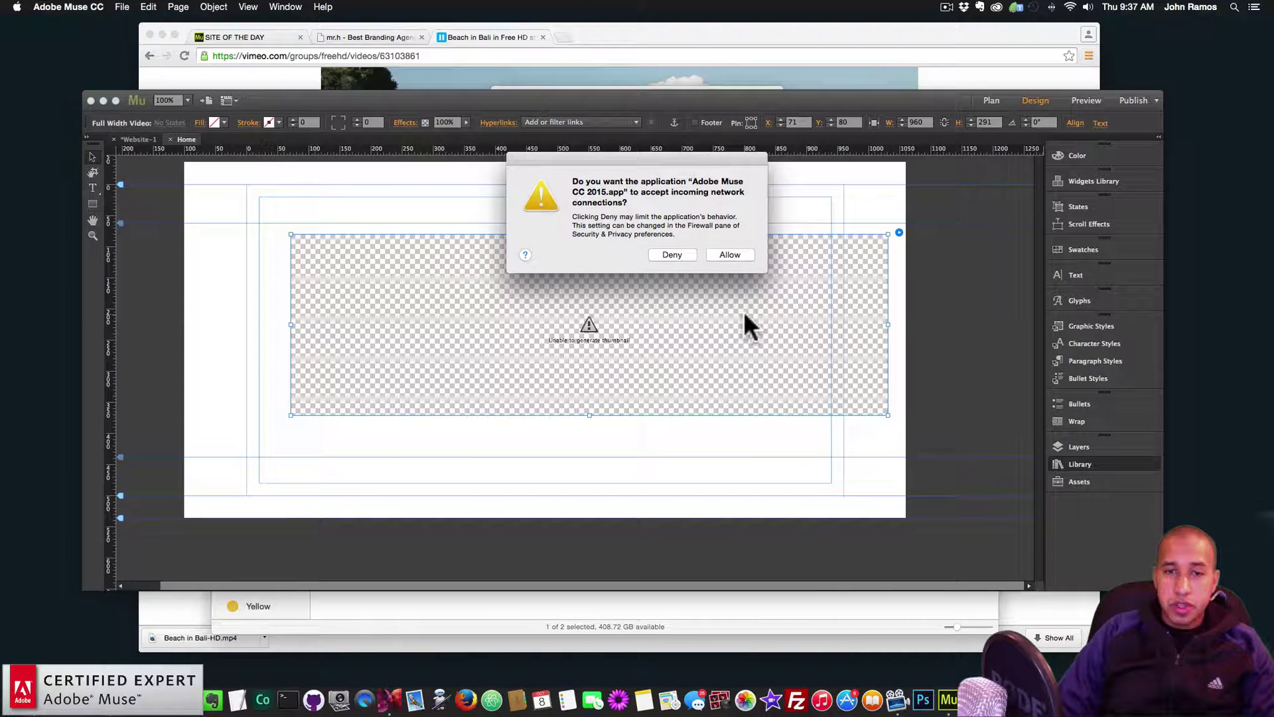
pyautogui.click(735, 256)
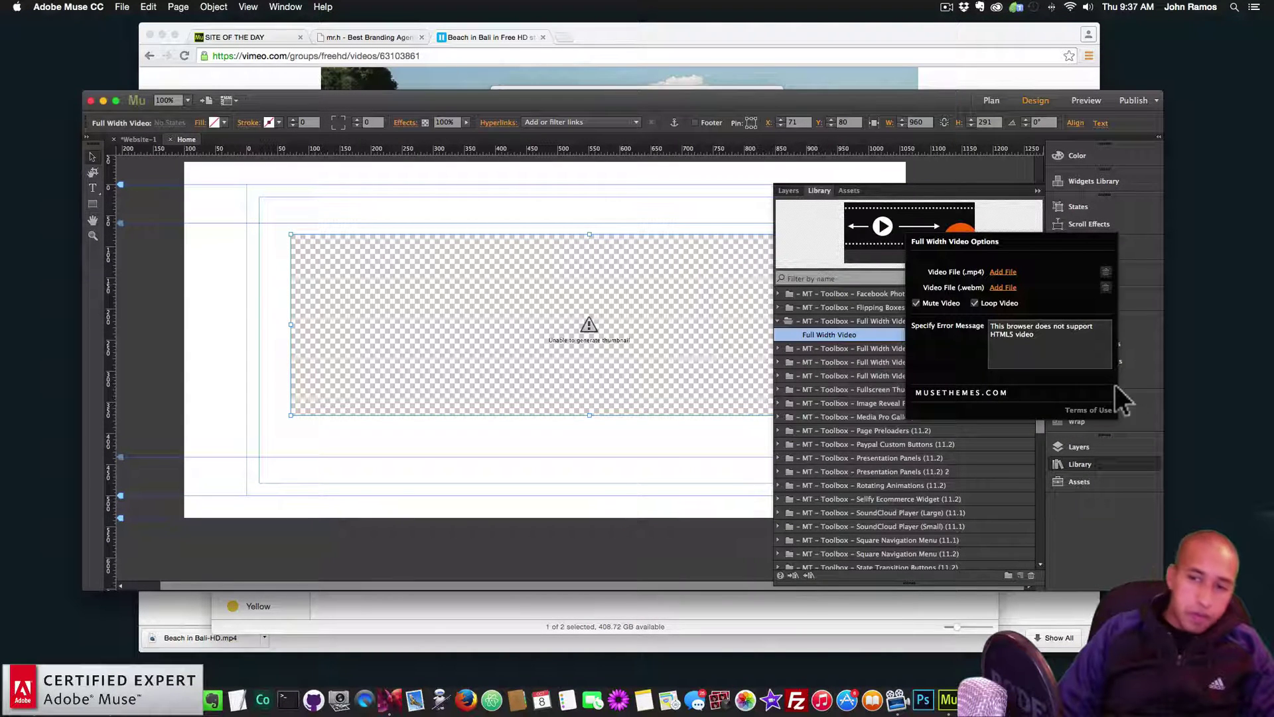
# Move the Full Width Video widget to the page's top-left corner and assign Beach in Bali-HD.mp4 as its MP4 video file.
pyautogui.click(1080, 464)
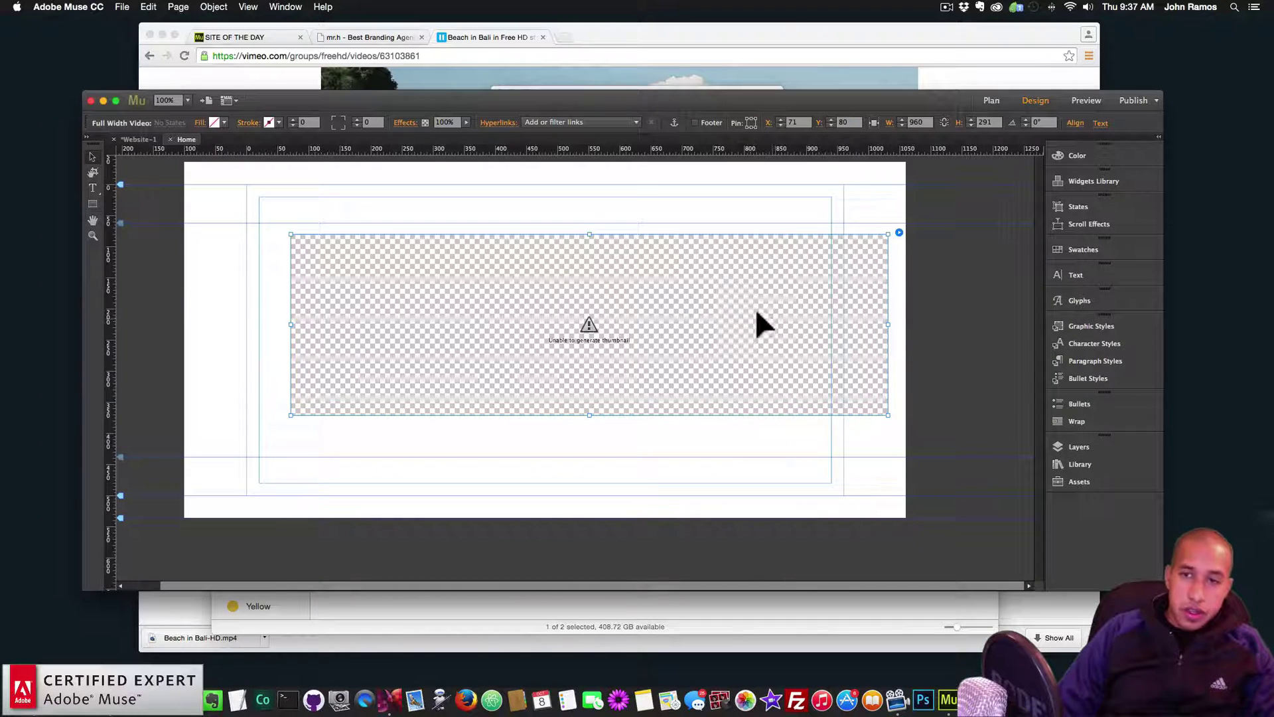
pyautogui.moveTo(755, 308); pyautogui.dragTo(657, 241)
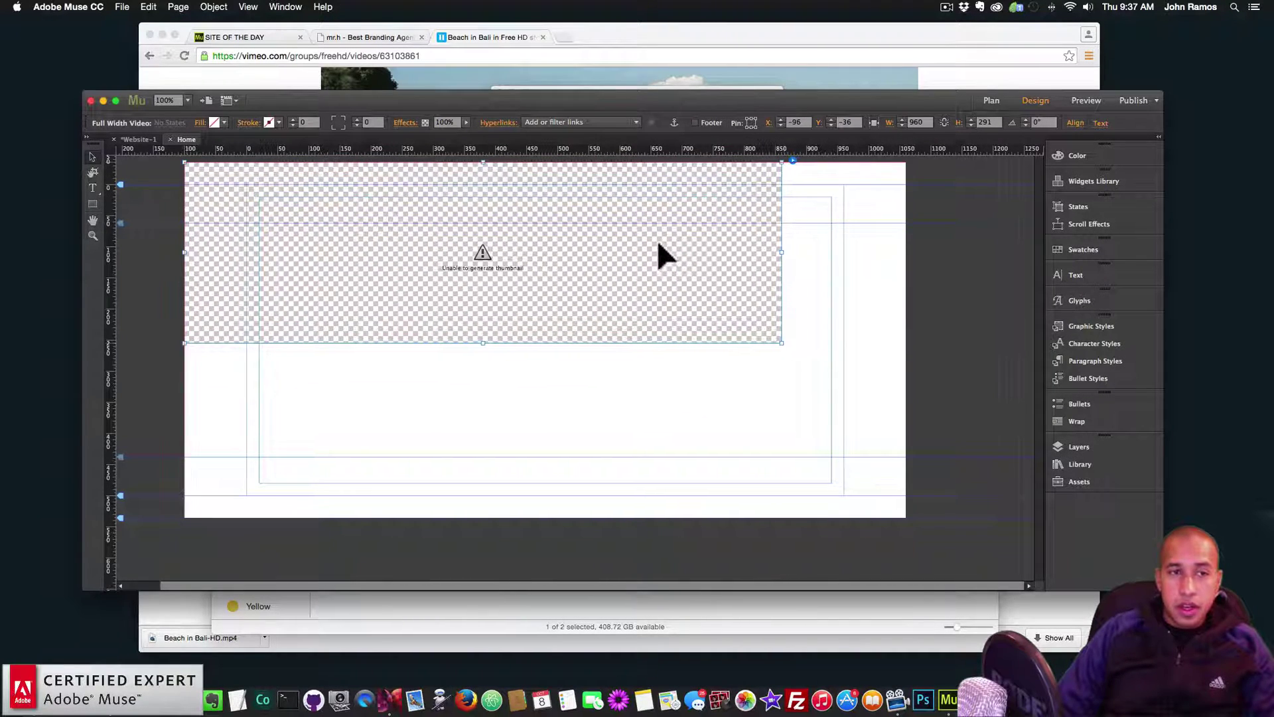
pyautogui.click(797, 160)
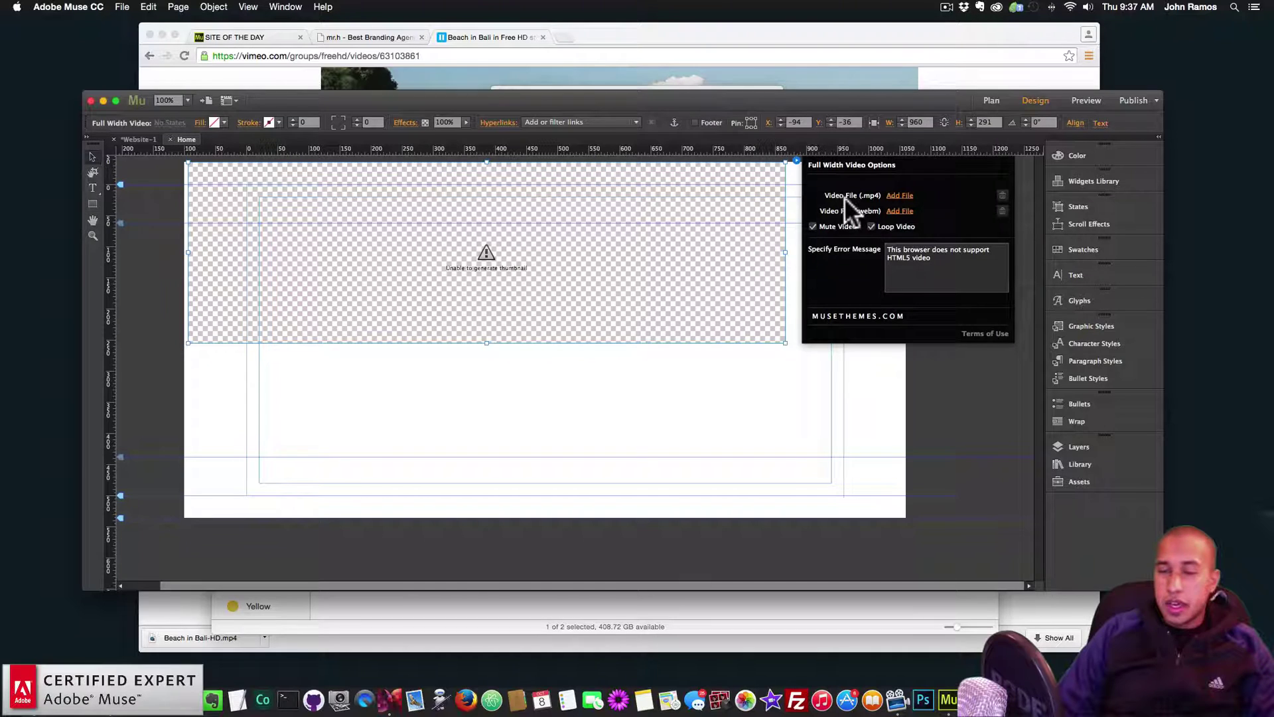
pyautogui.click(900, 196)
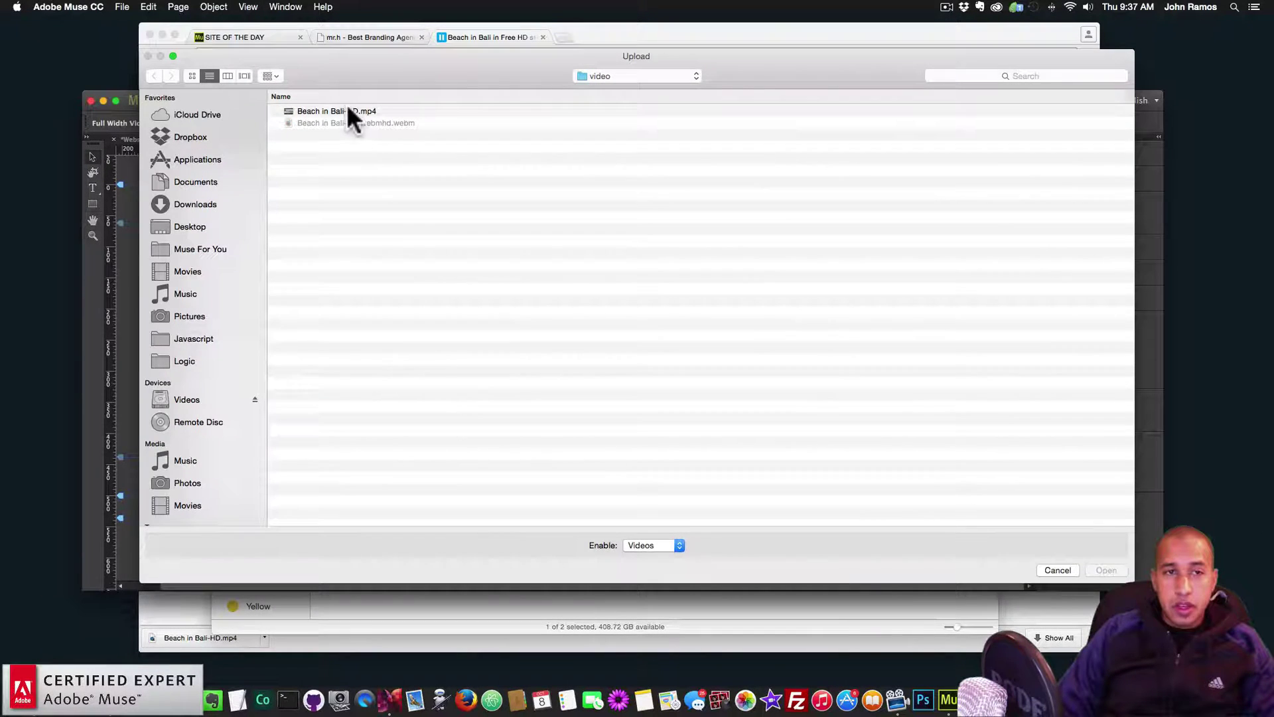
pyautogui.doubleClick(338, 111)
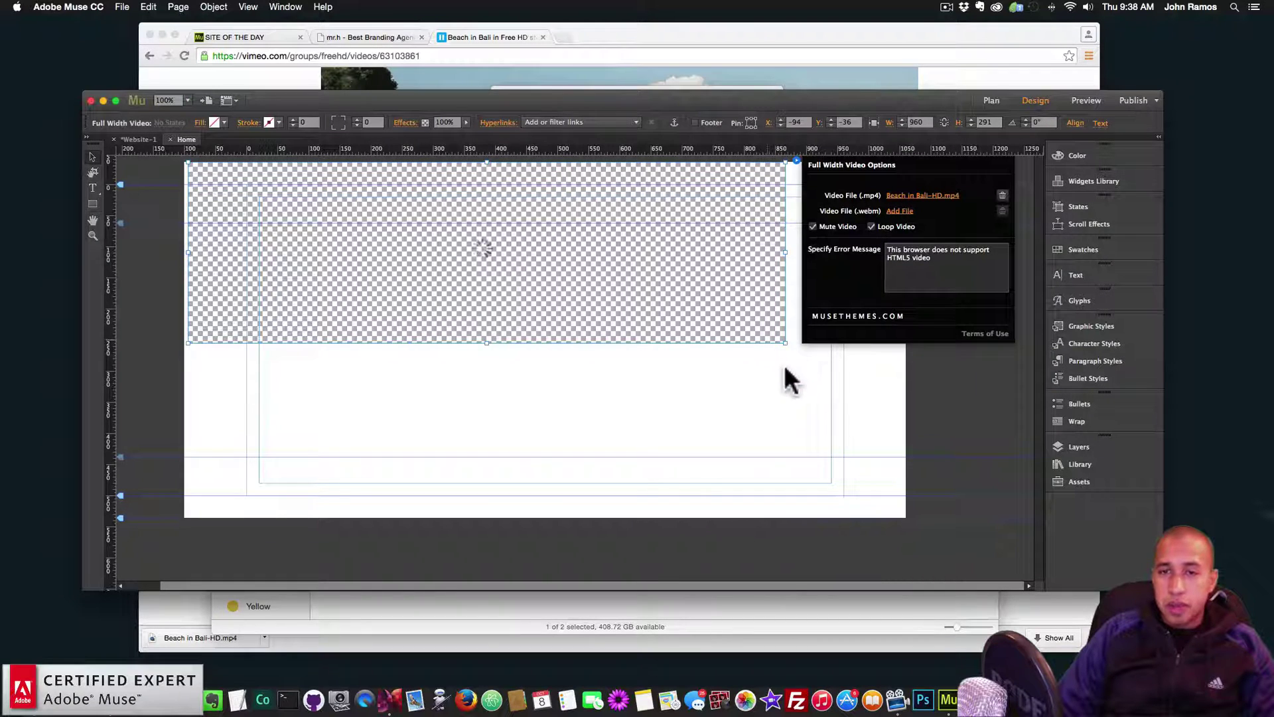
# Assign Beach in Bali-HD.webmhd.webm as the widget's WebM video file and close the widget options.
pyautogui.click(795, 160)
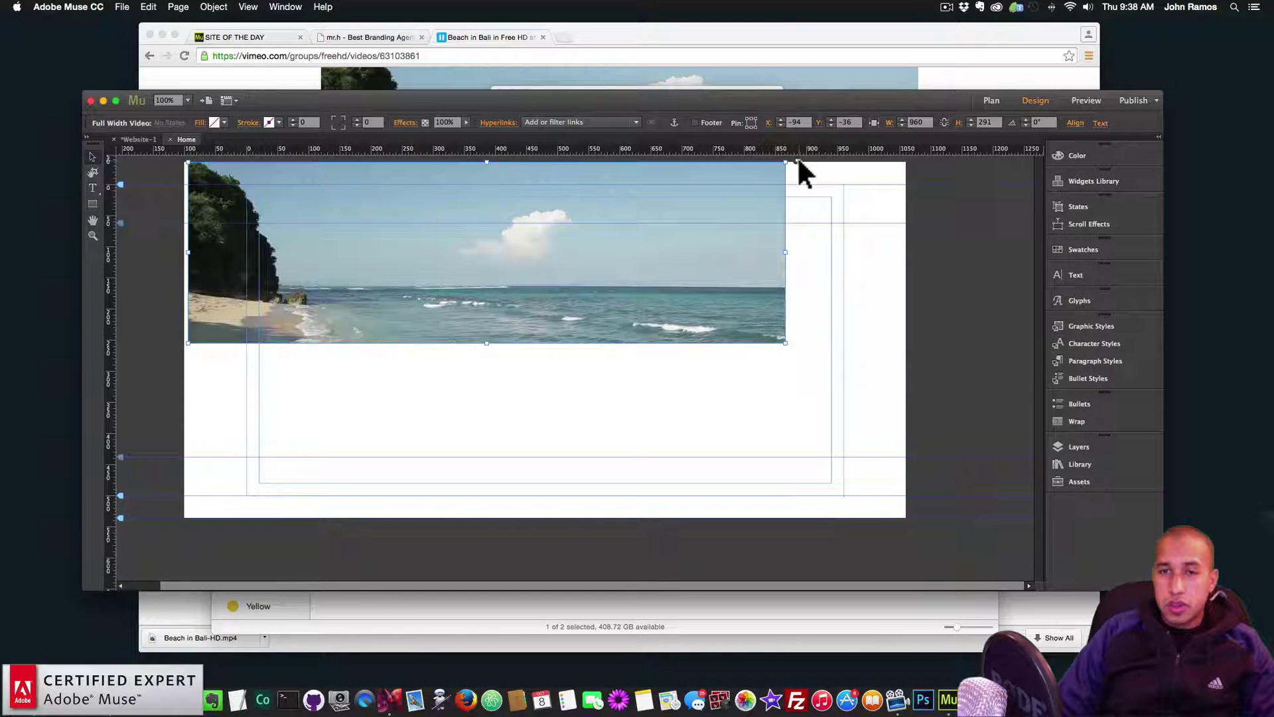
pyautogui.click(797, 161)
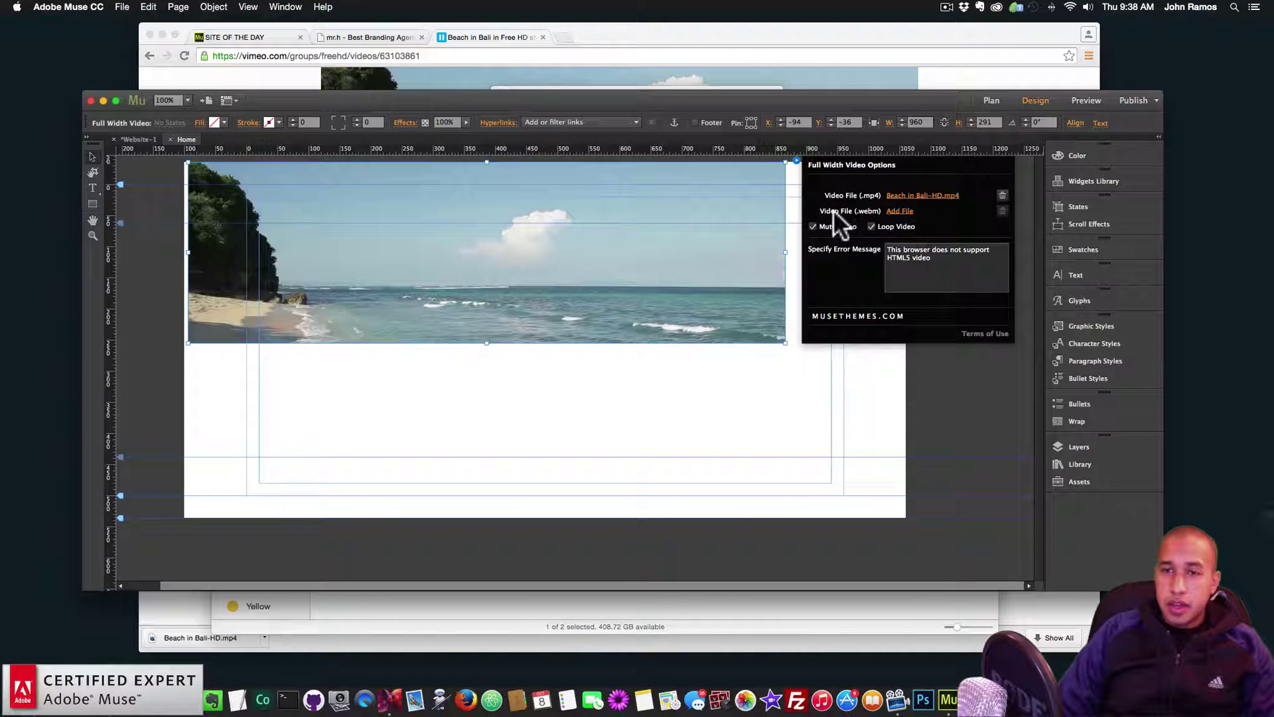
pyautogui.click(900, 211)
pyautogui.doubleClick(385, 123)
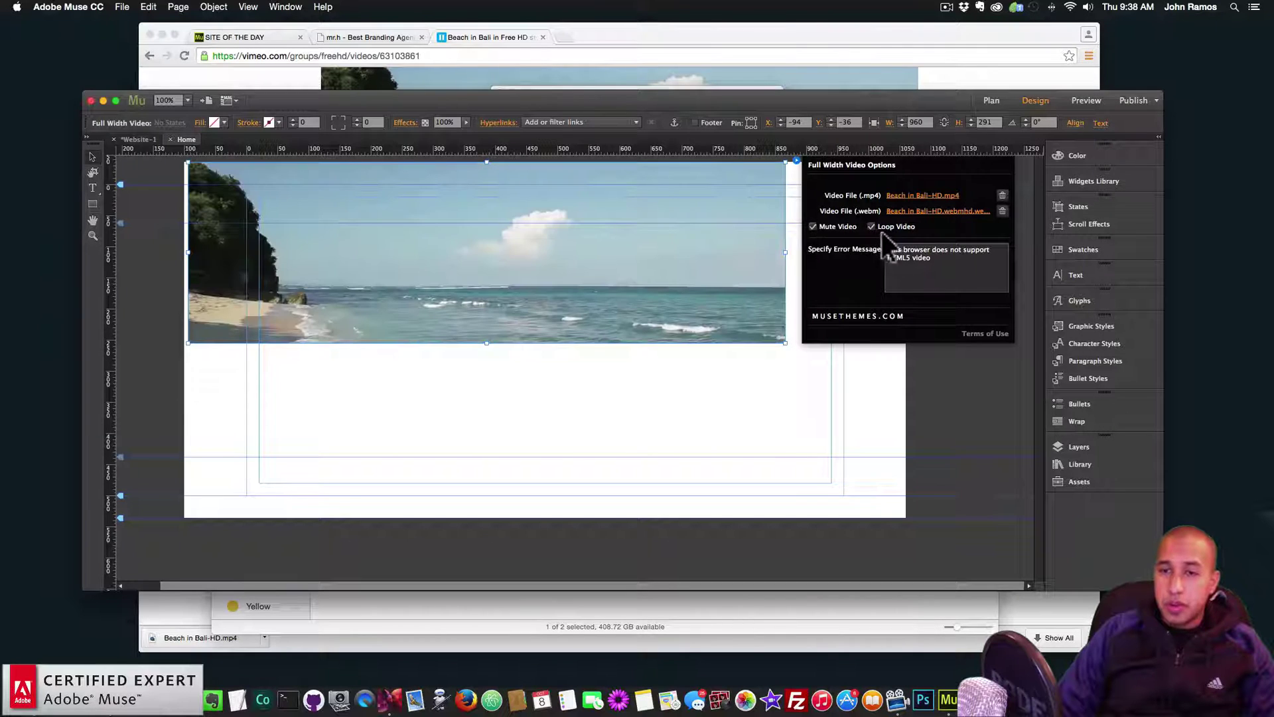
pyautogui.click(684, 273)
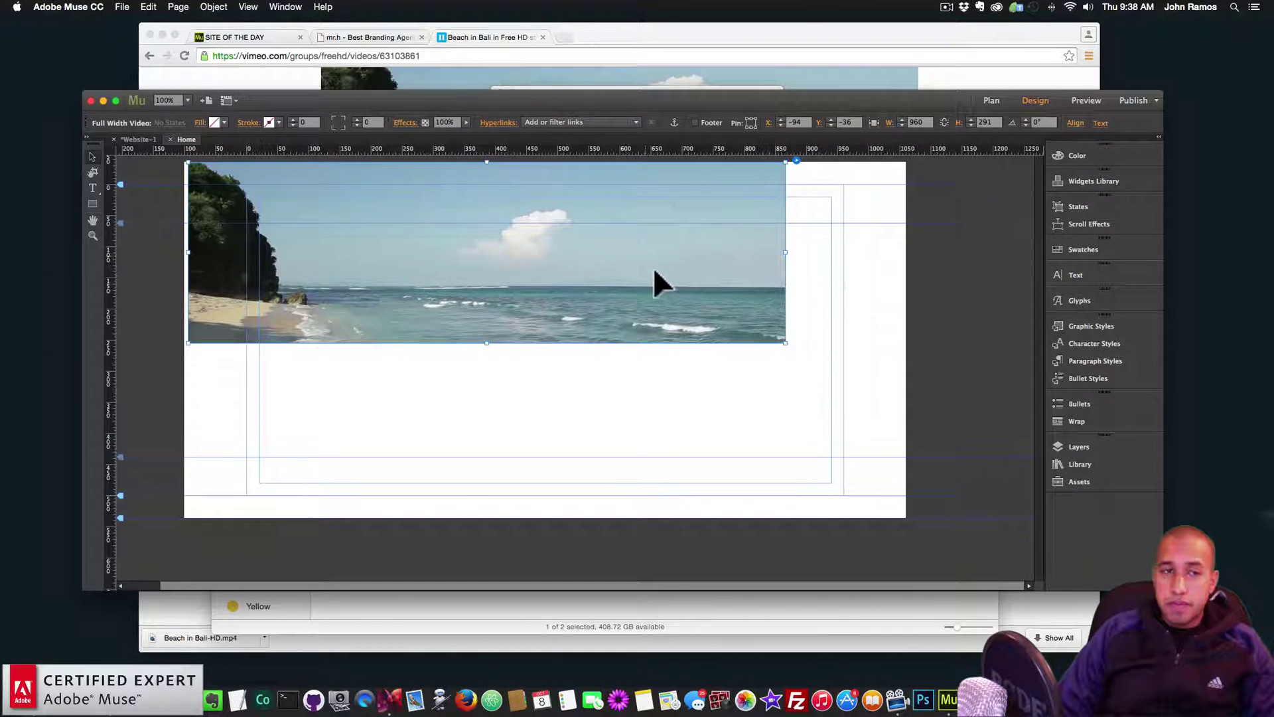
# Stretch the Full Width Video widget across the full page width and extend it from the page's top edge to a height of about 569 px.
pyautogui.moveTo(654, 271); pyautogui.dragTo(685, 279)
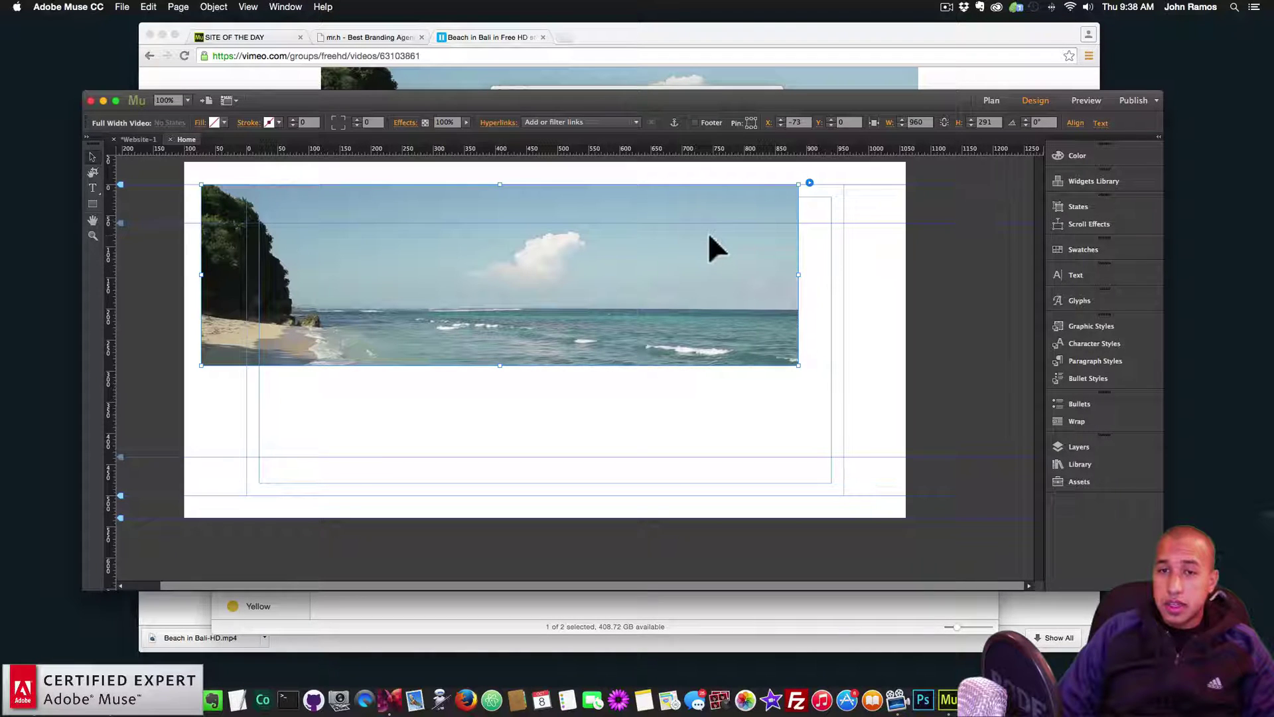
pyautogui.click(874, 121)
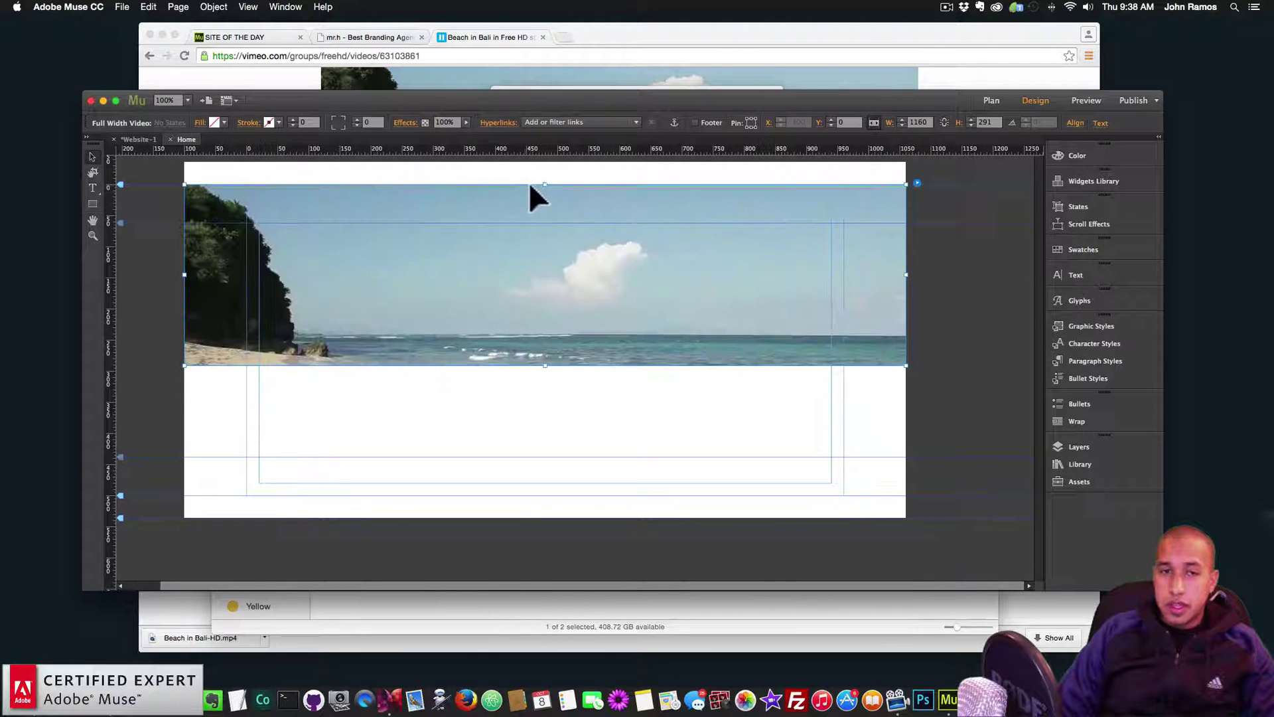
pyautogui.moveTo(543, 184); pyautogui.dragTo(542, 198)
pyautogui.moveTo(539, 402); pyautogui.dragTo(548, 501)
pyautogui.scroll(-2, 536, 467)
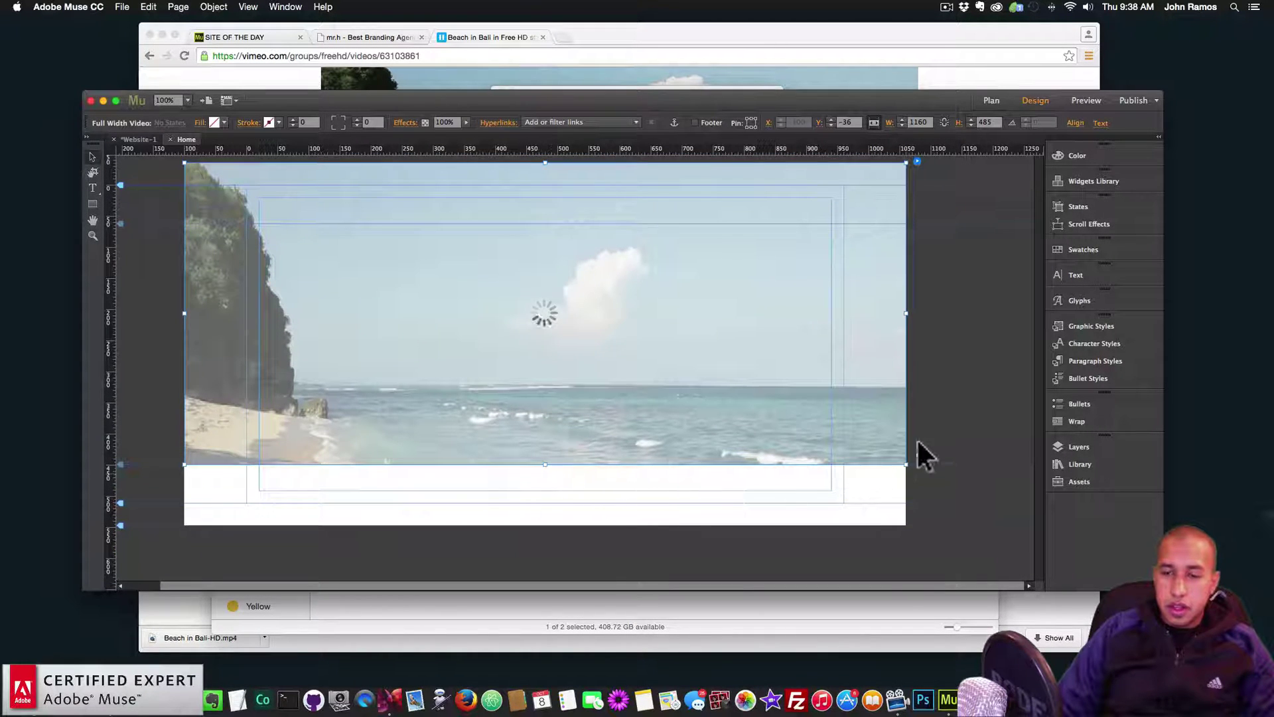
pyautogui.moveTo(542, 464); pyautogui.dragTo(545, 516)
pyautogui.click(994, 438)
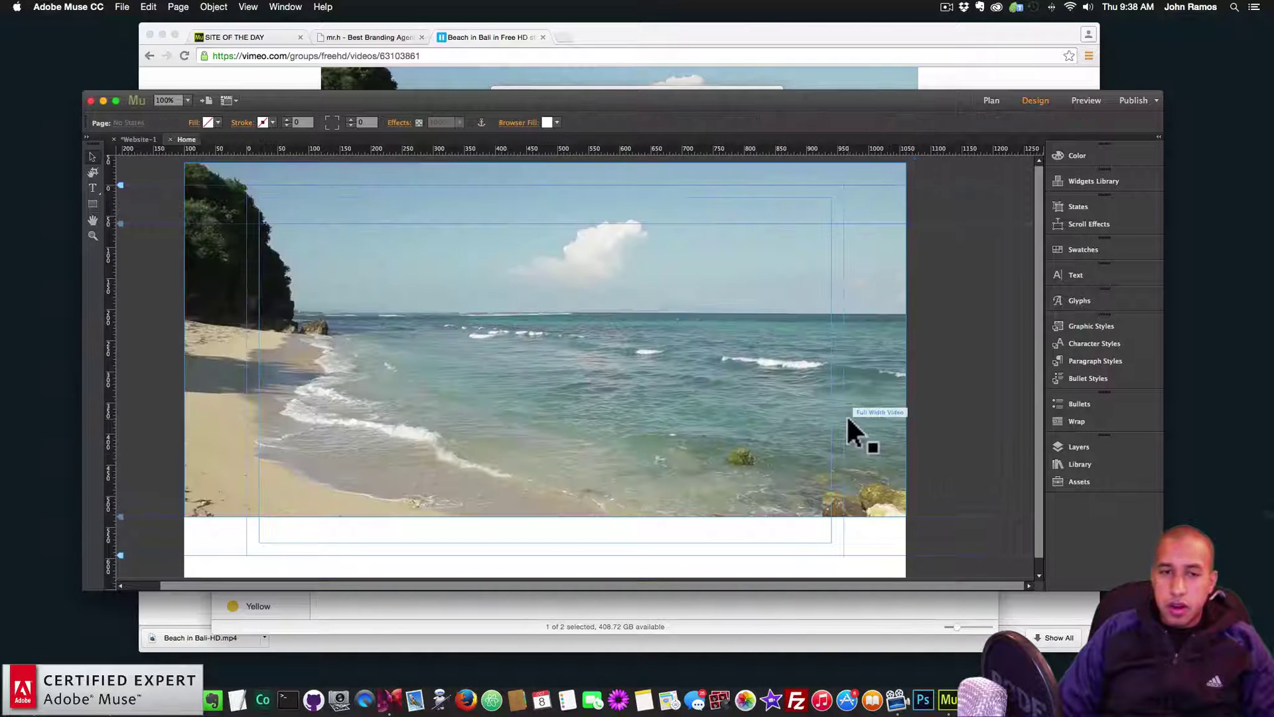
# Preview the Home page in the browser, return to Adobe Muse and select the Full Width Video widget.
pyautogui.click(122, 6)
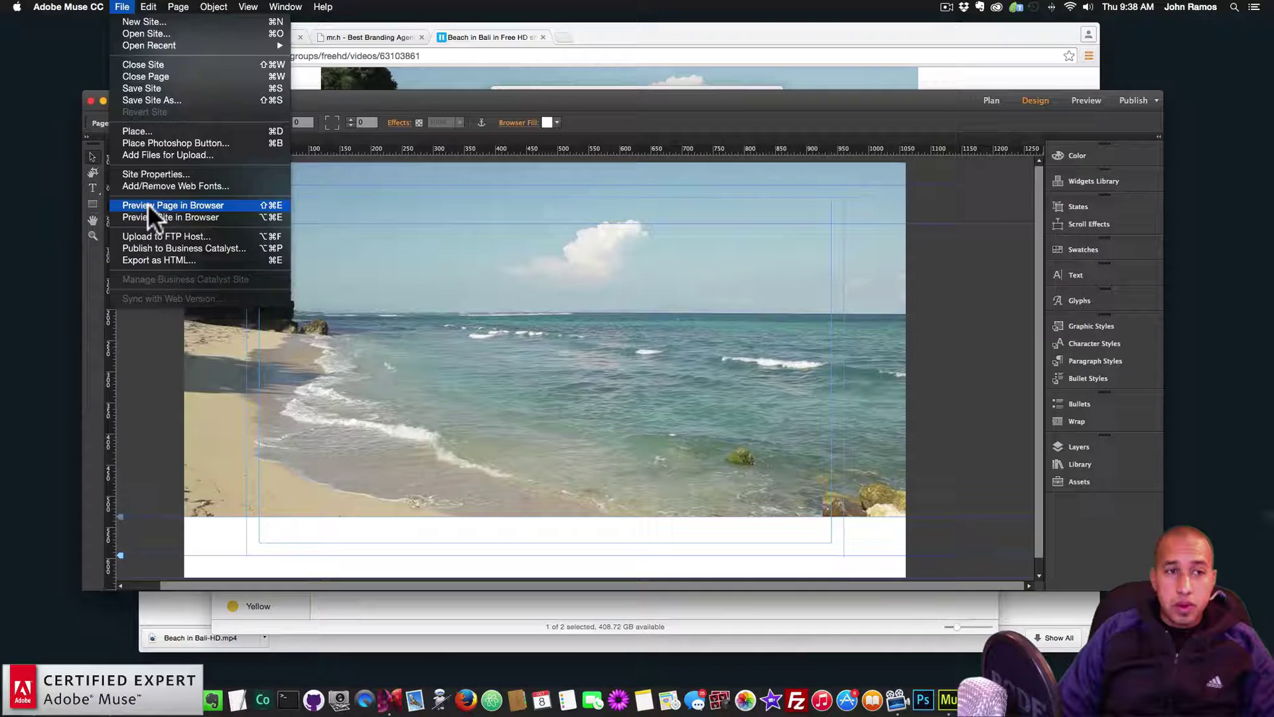
pyautogui.click(147, 205)
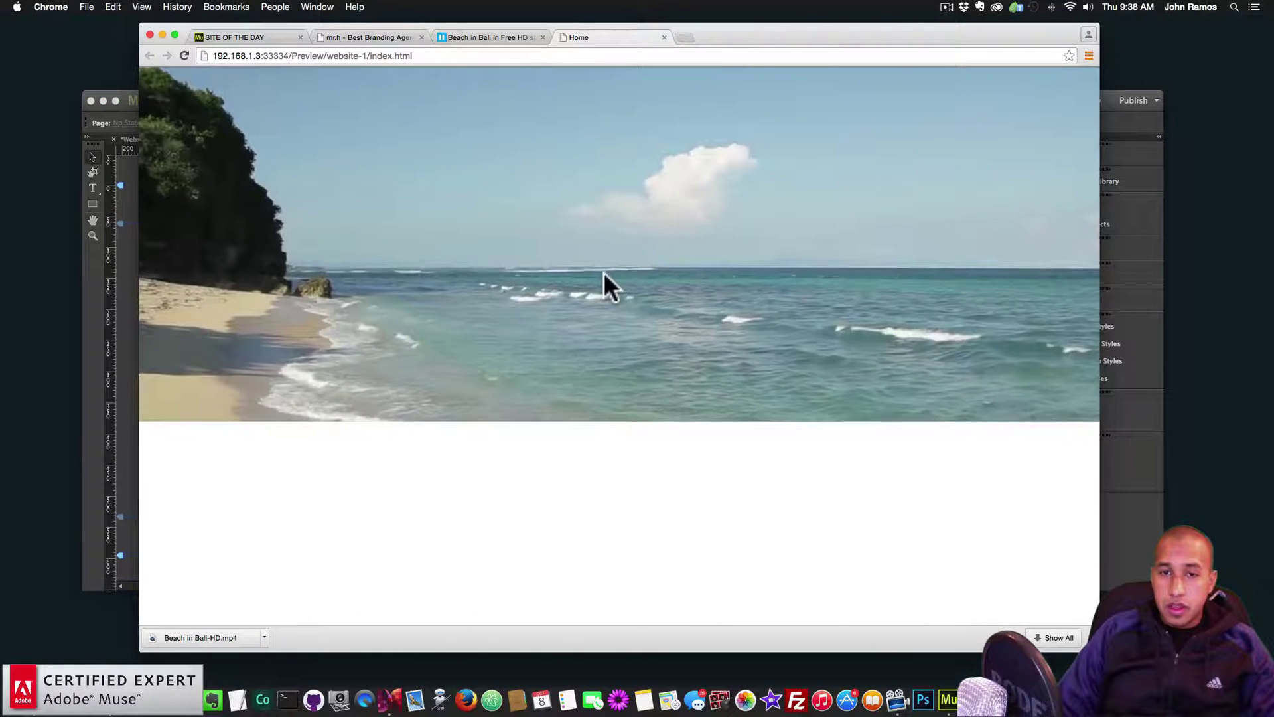
pyautogui.click(129, 268)
pyautogui.click(497, 370)
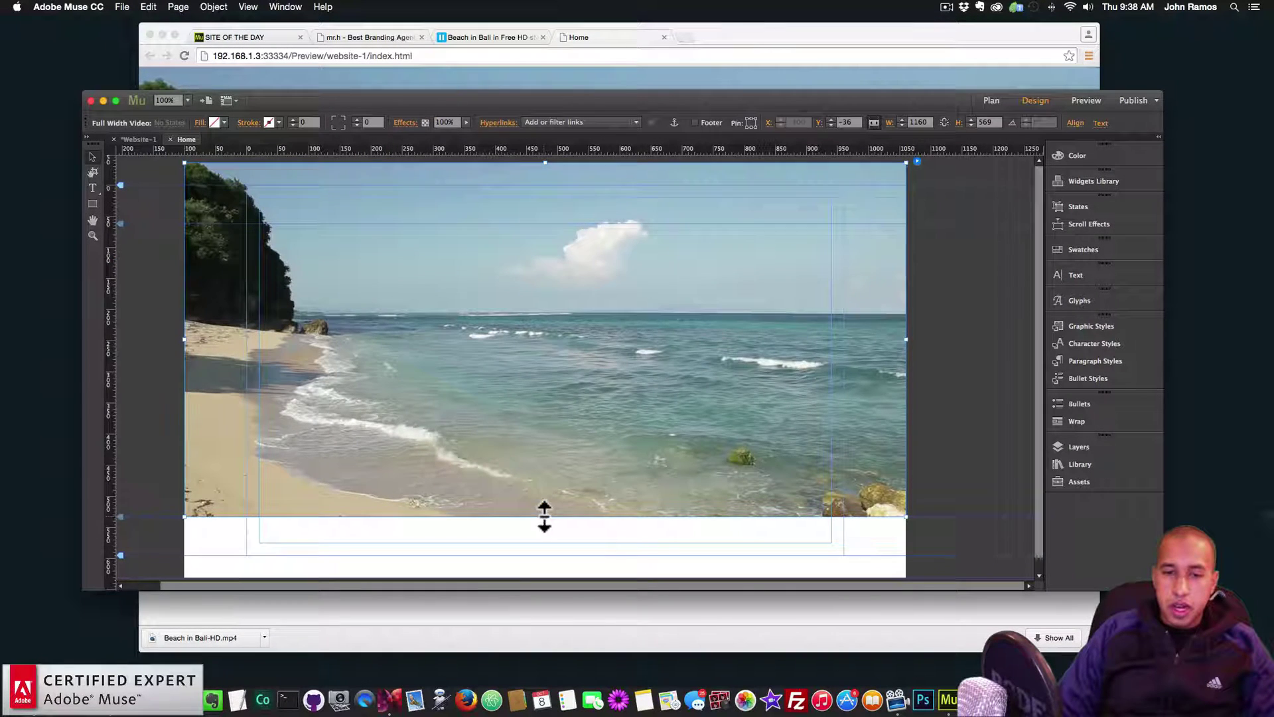
# Extend the Full Width Video widget's height to about 960 px, preview the page in the browser and return to Adobe Muse.
pyautogui.moveTo(545, 516); pyautogui.dragTo(543, 542)
pyautogui.click(166, 298)
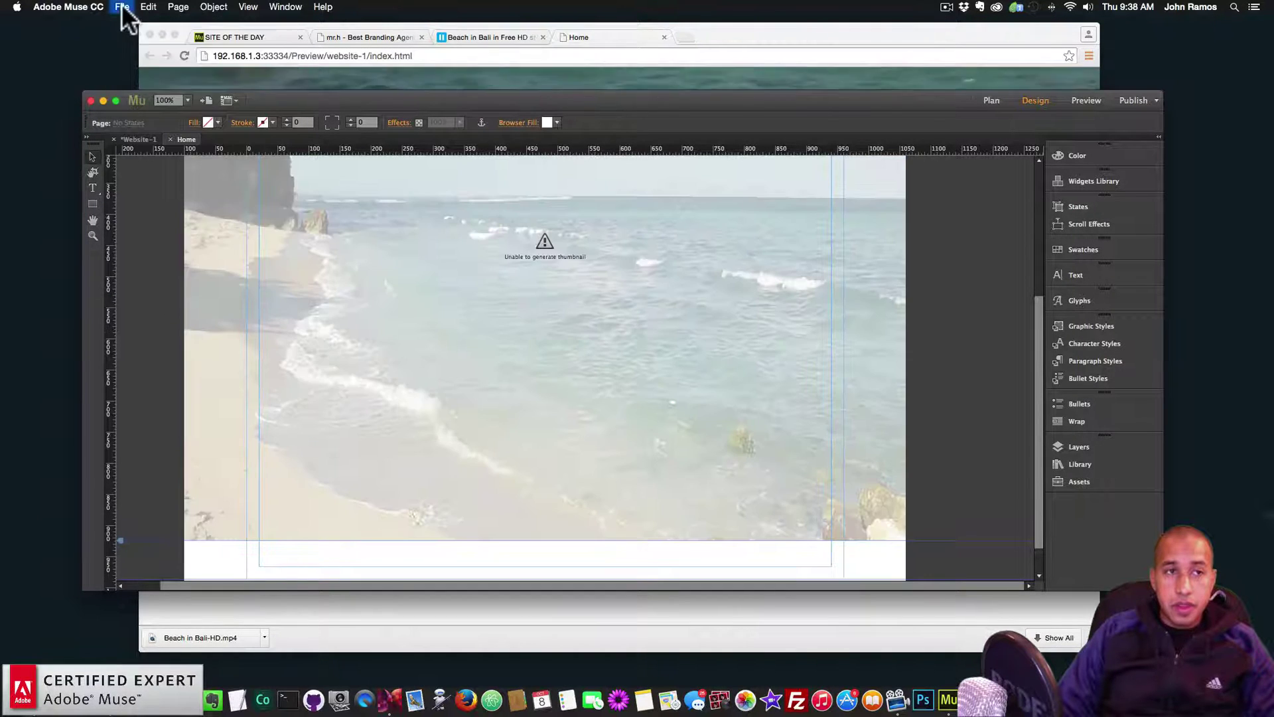
pyautogui.click(122, 7)
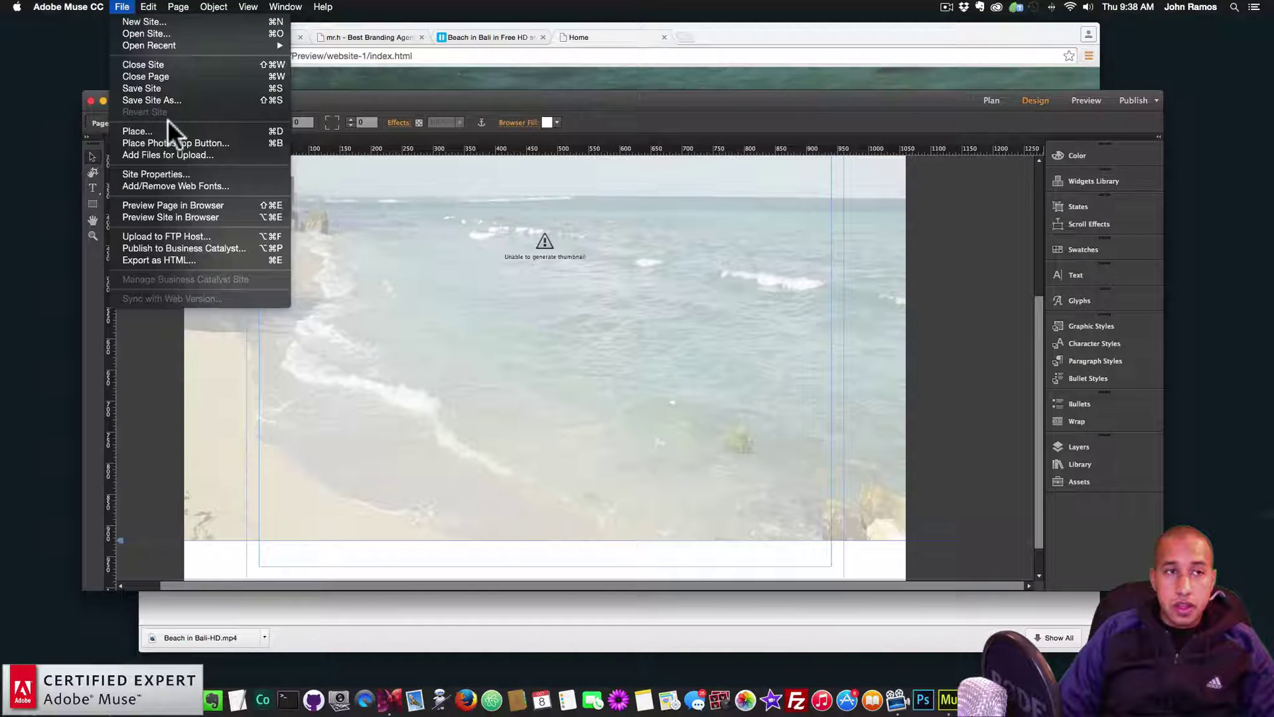
pyautogui.click(184, 205)
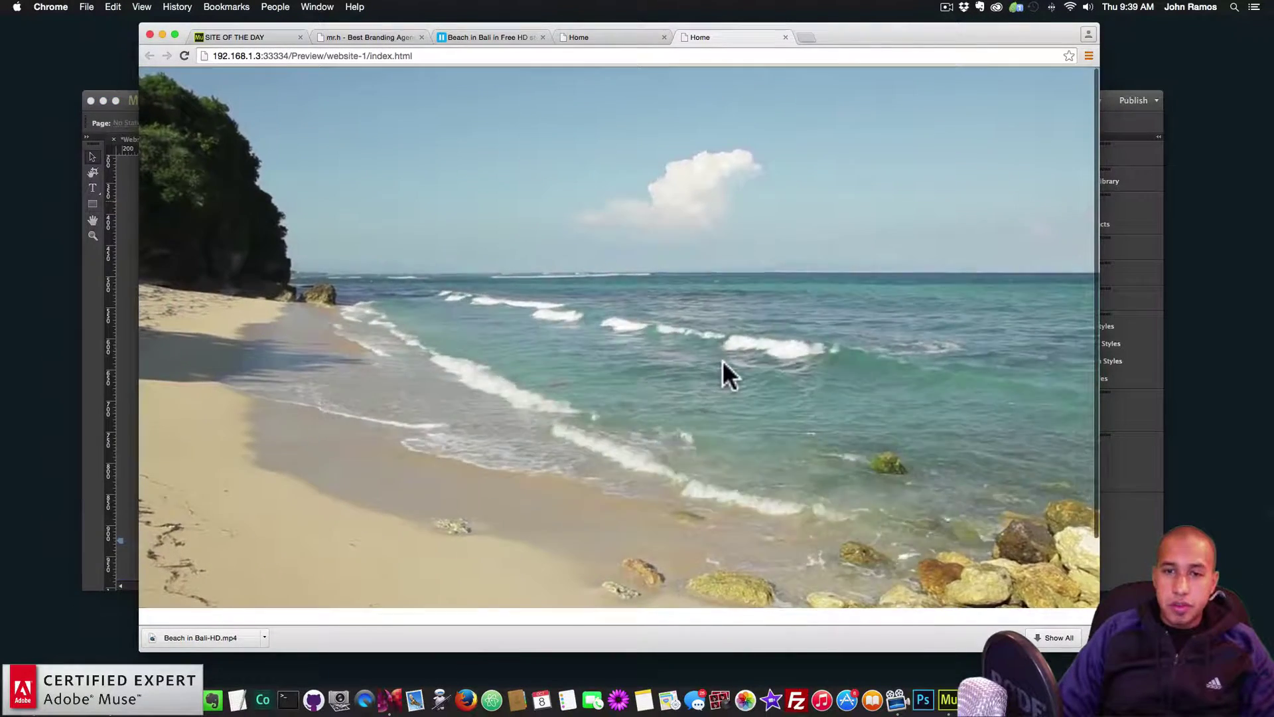
pyautogui.press('super+Tab')
pyautogui.scroll(5, 484, 350)
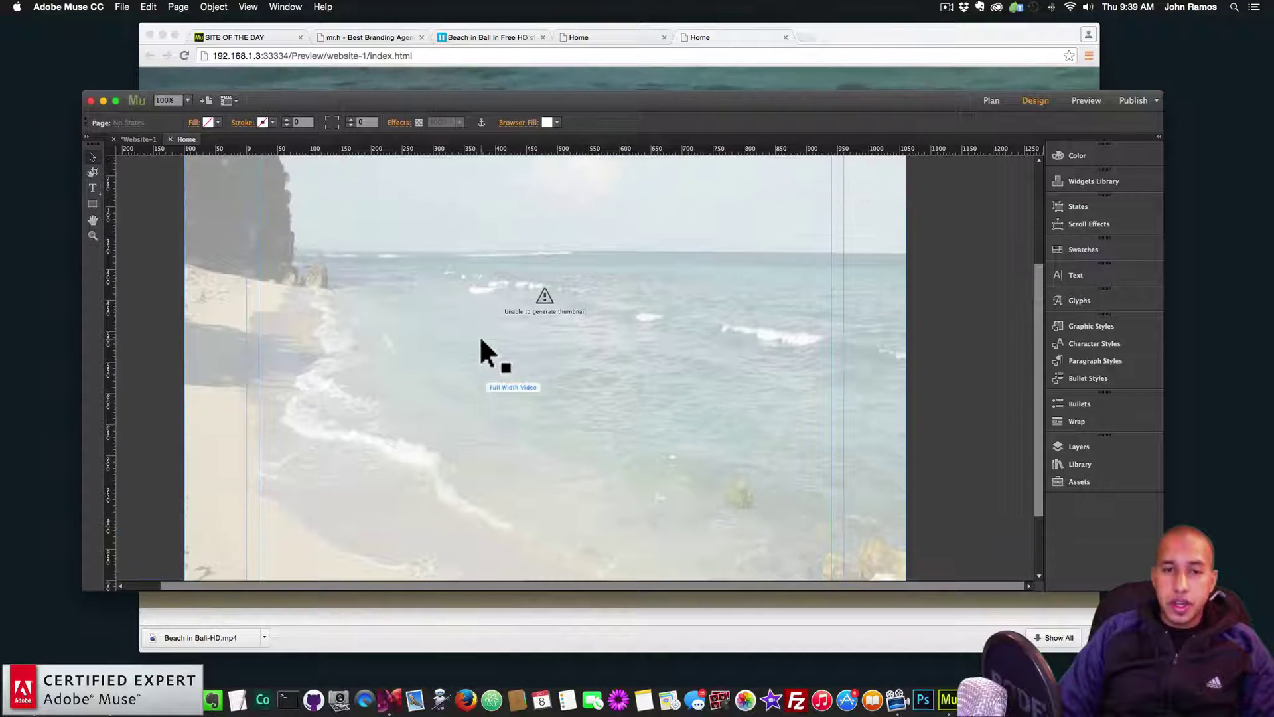
# Set the Full Width Video widget's height to 700 px and preview the page in the browser.
pyautogui.click(481, 340)
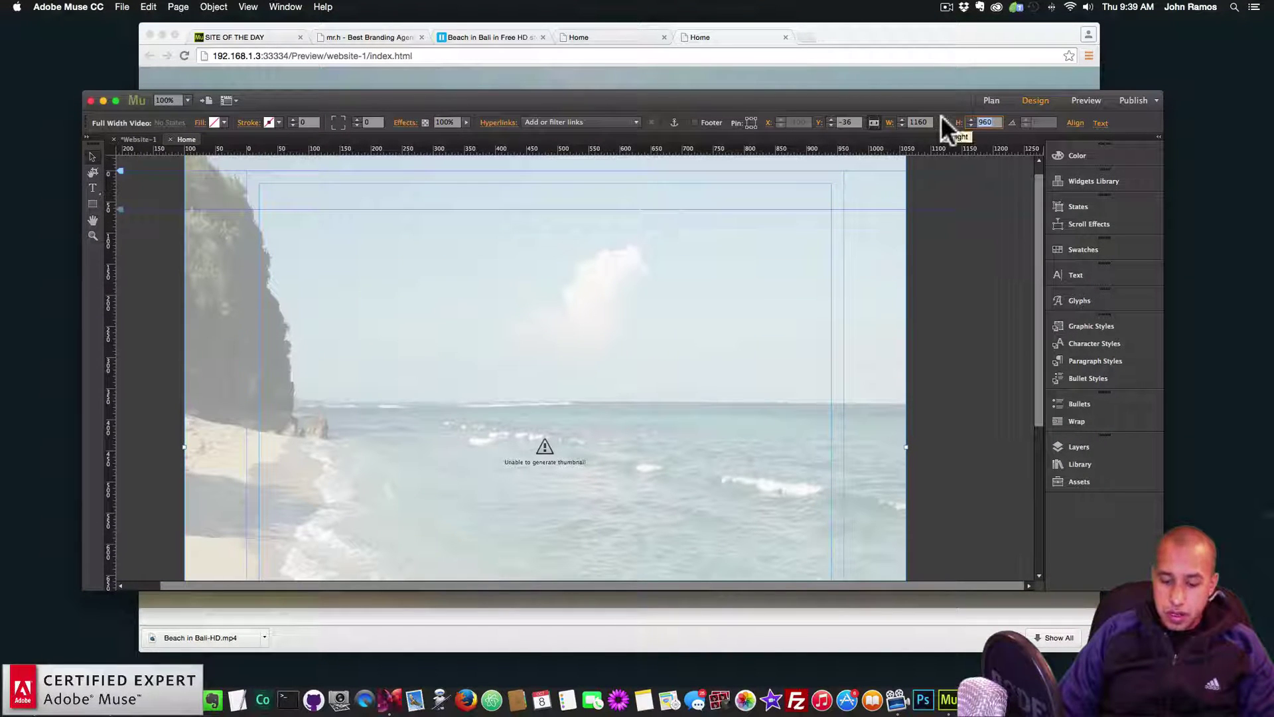
pyautogui.write('700')
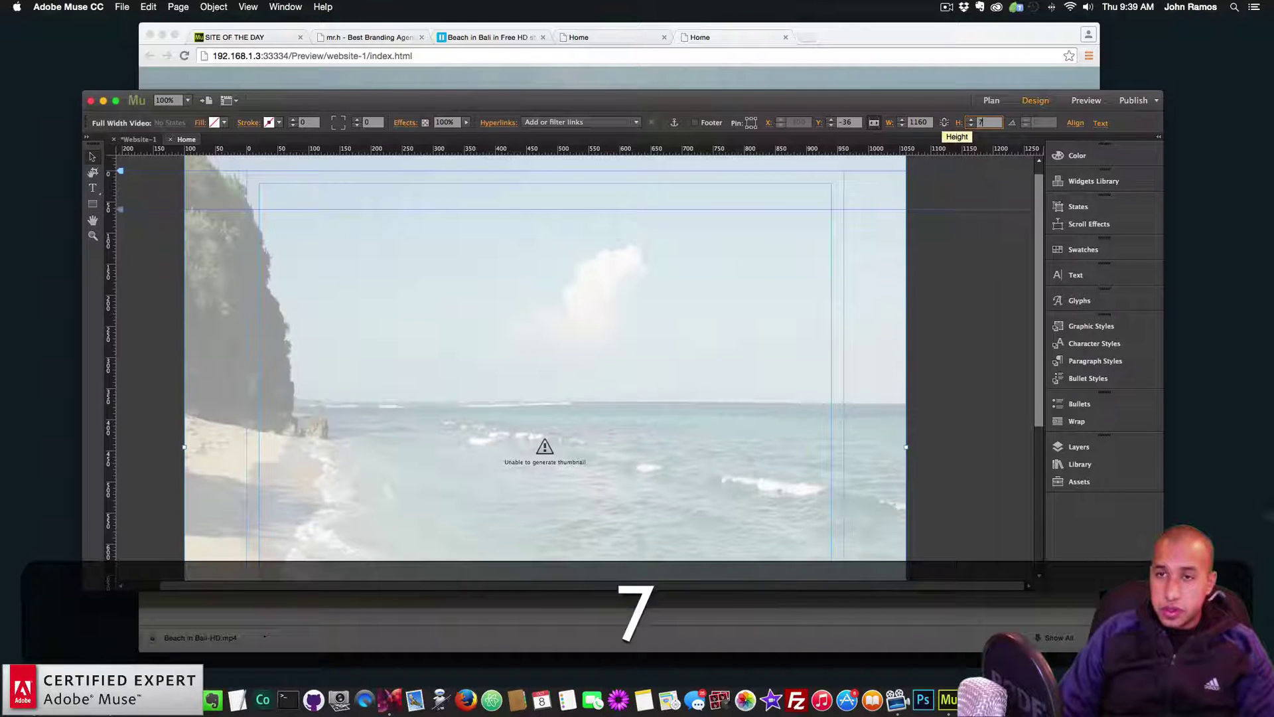
pyautogui.press('Return')
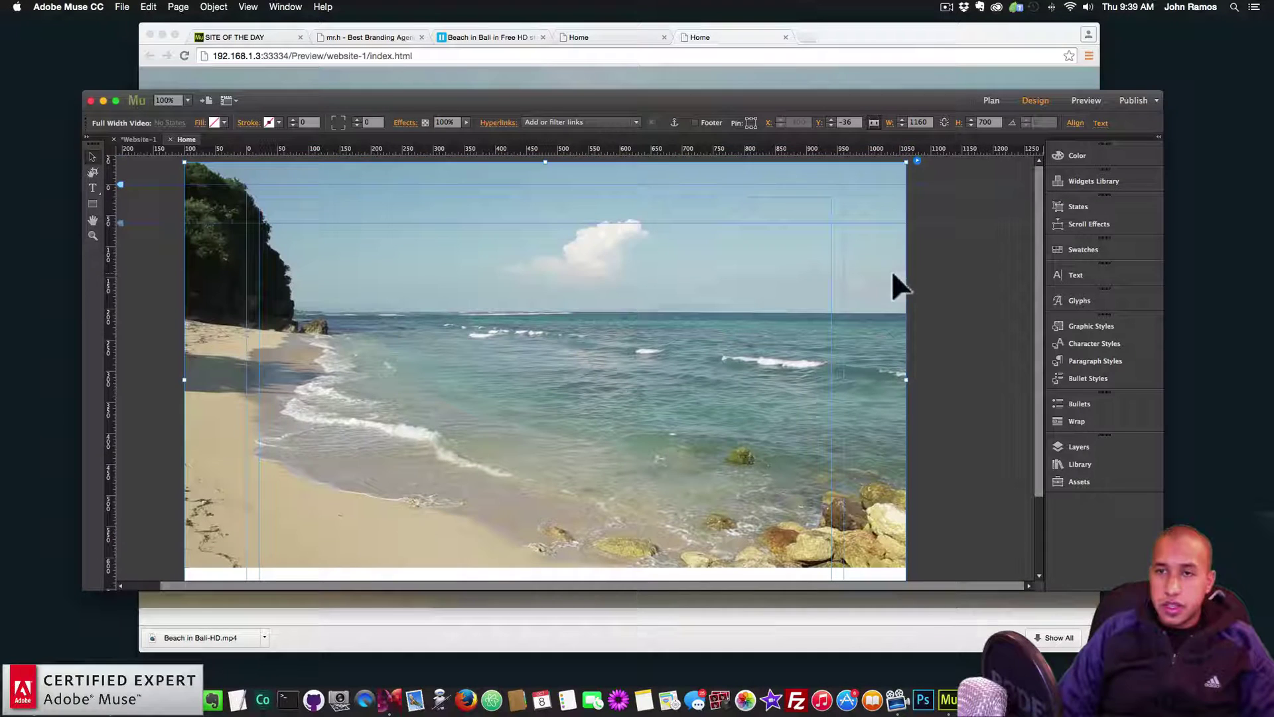
pyautogui.click(947, 281)
pyautogui.click(122, 7)
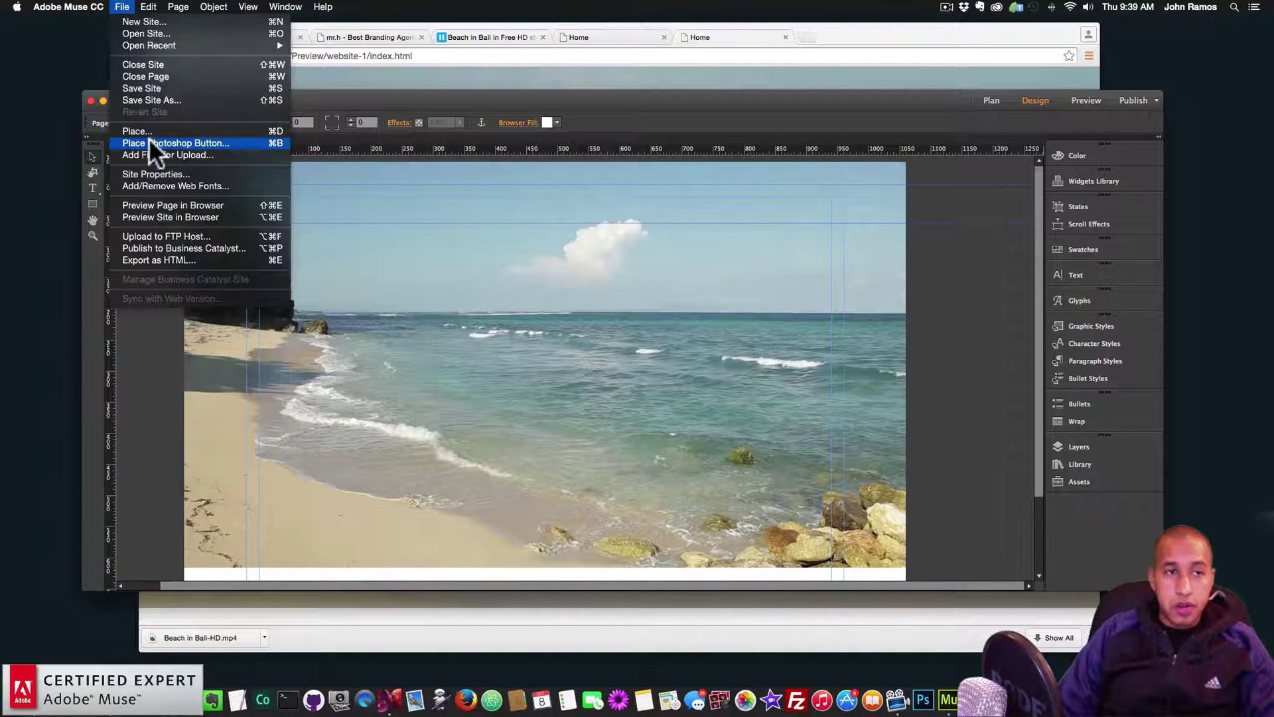
pyautogui.click(147, 200)
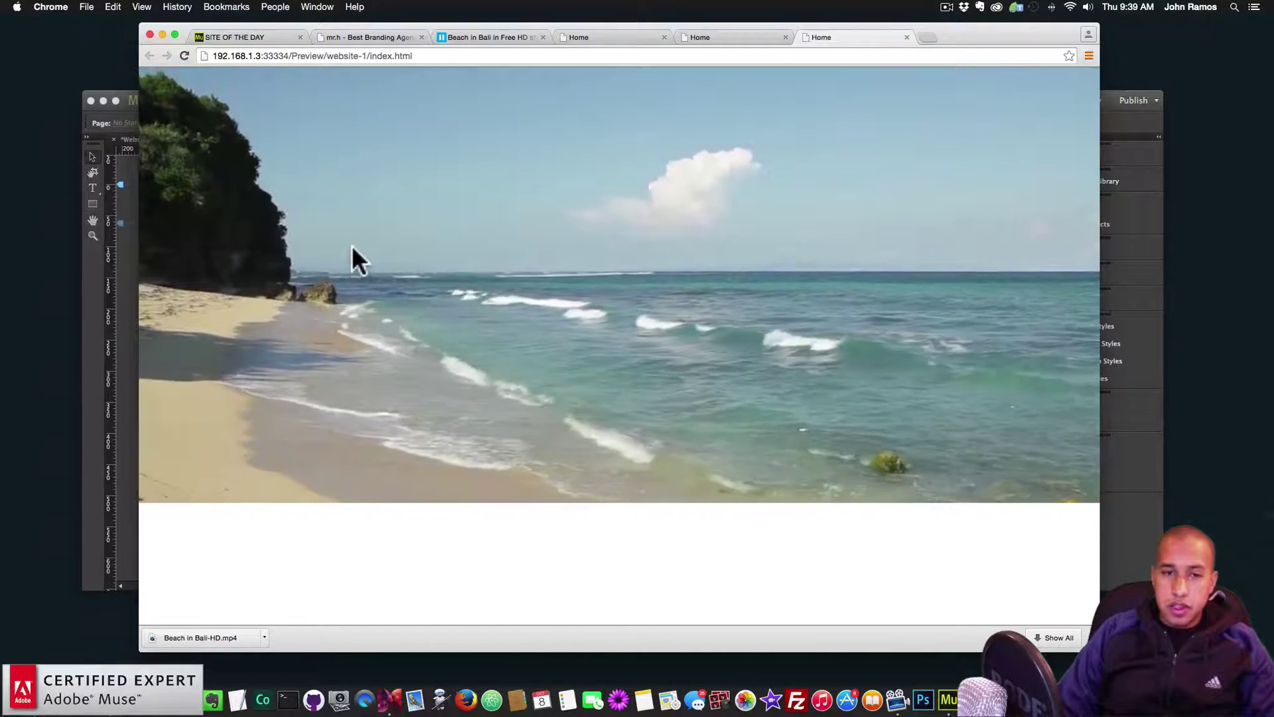
# Narrow the browser window, review the video preview, mr.h site and Vimeo Beach in Bali page, and return to Adobe Muse.
pyautogui.moveTo(141, 245); pyautogui.dragTo(206, 212)
pyautogui.click(143, 250)
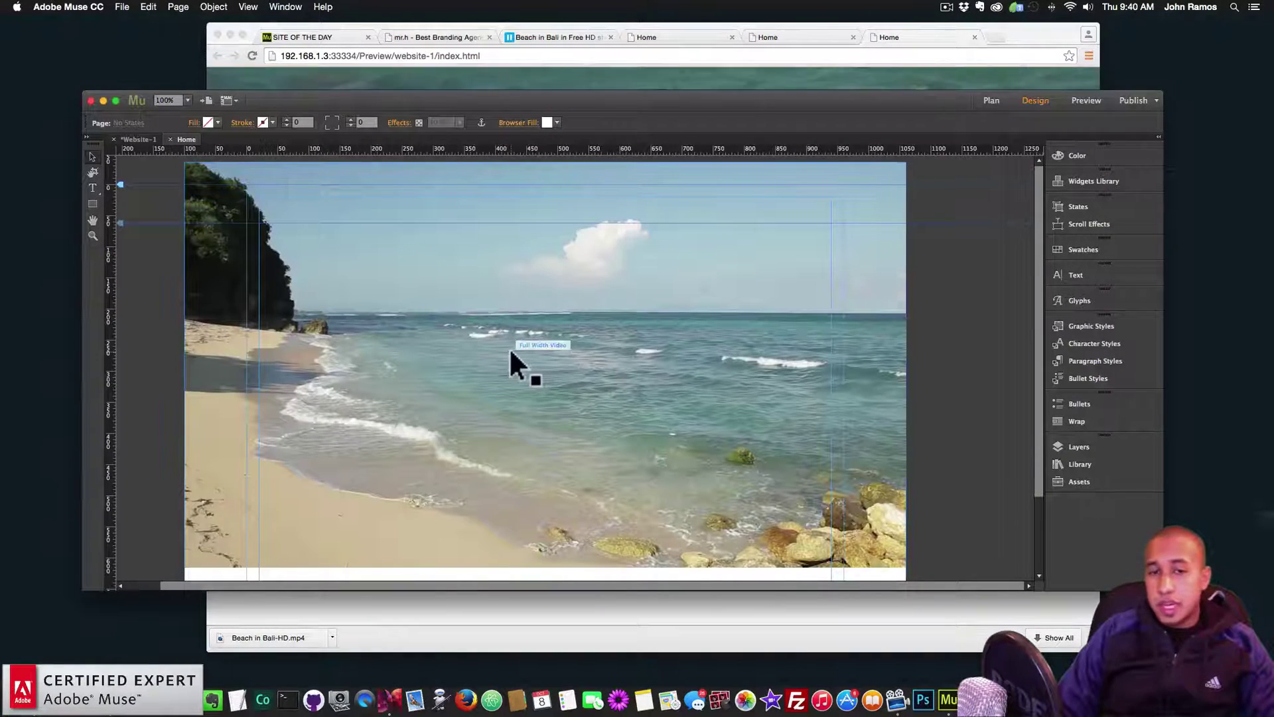
pyautogui.click(492, 81)
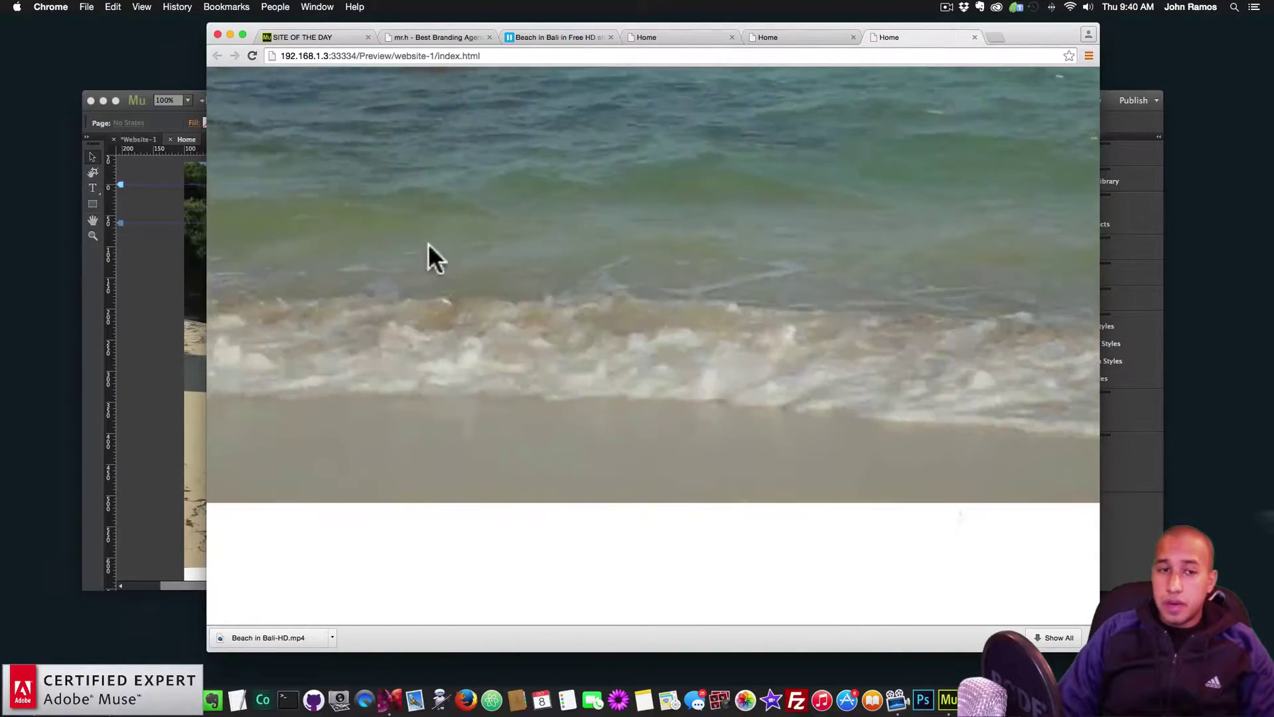
pyautogui.click(441, 35)
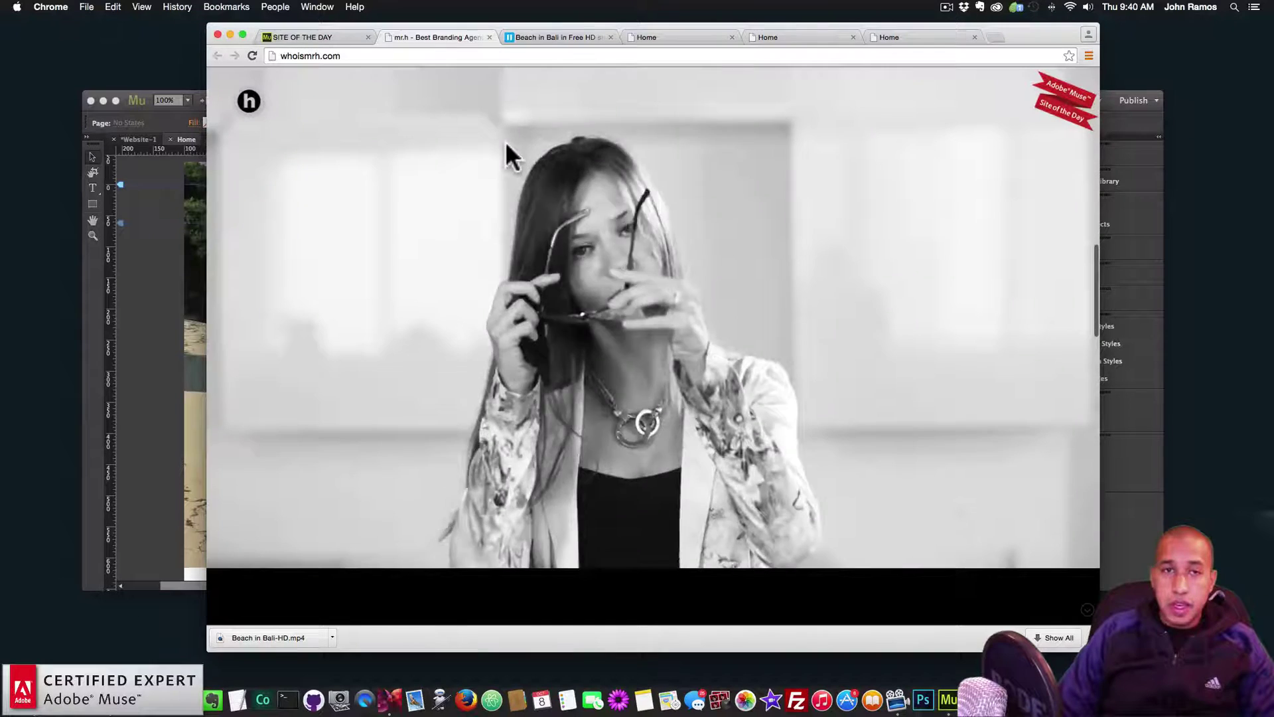
pyautogui.click(540, 37)
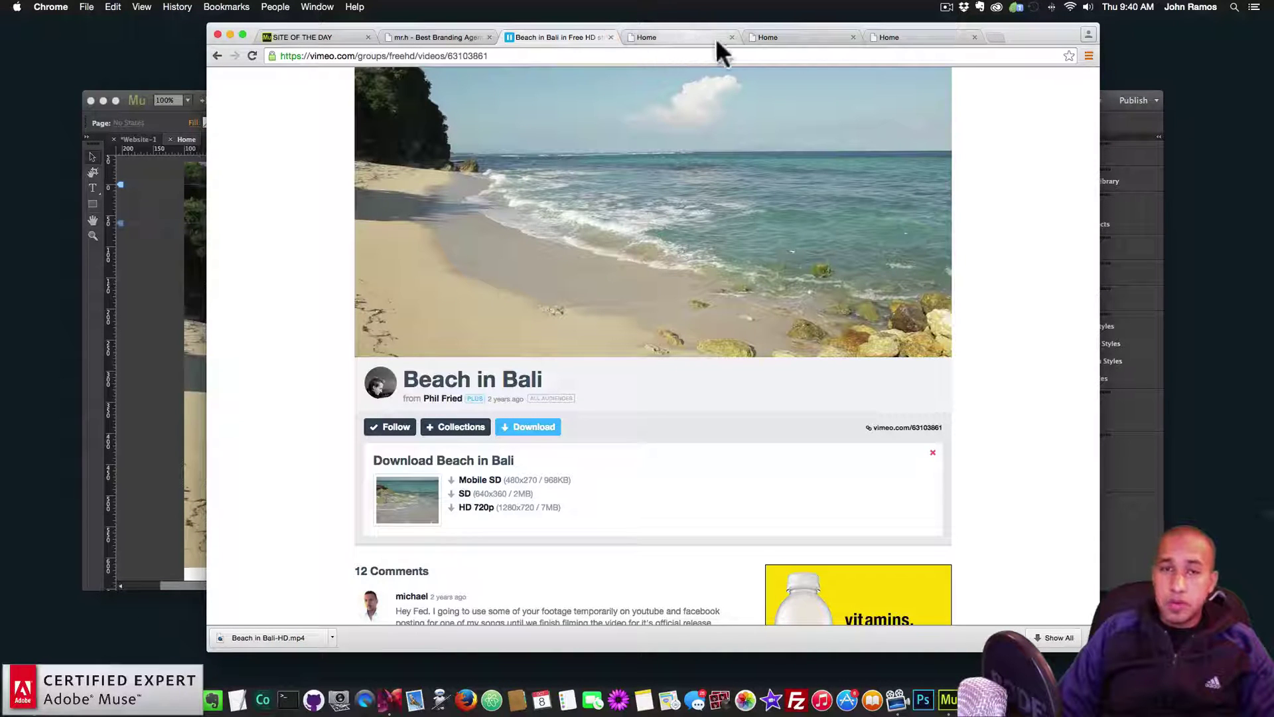
pyautogui.click(137, 193)
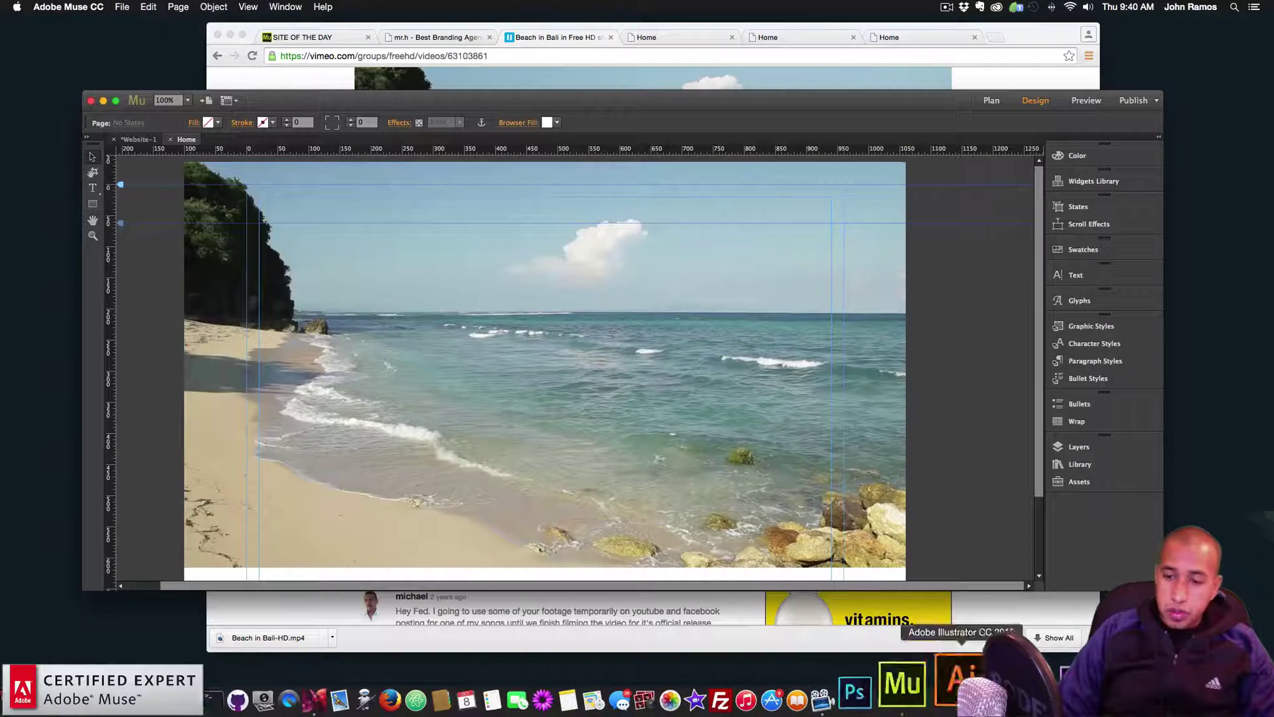
# Switch to Adobe Illustrator and create a new document 1160 px wide and 700 px high.
pyautogui.click(974, 664)
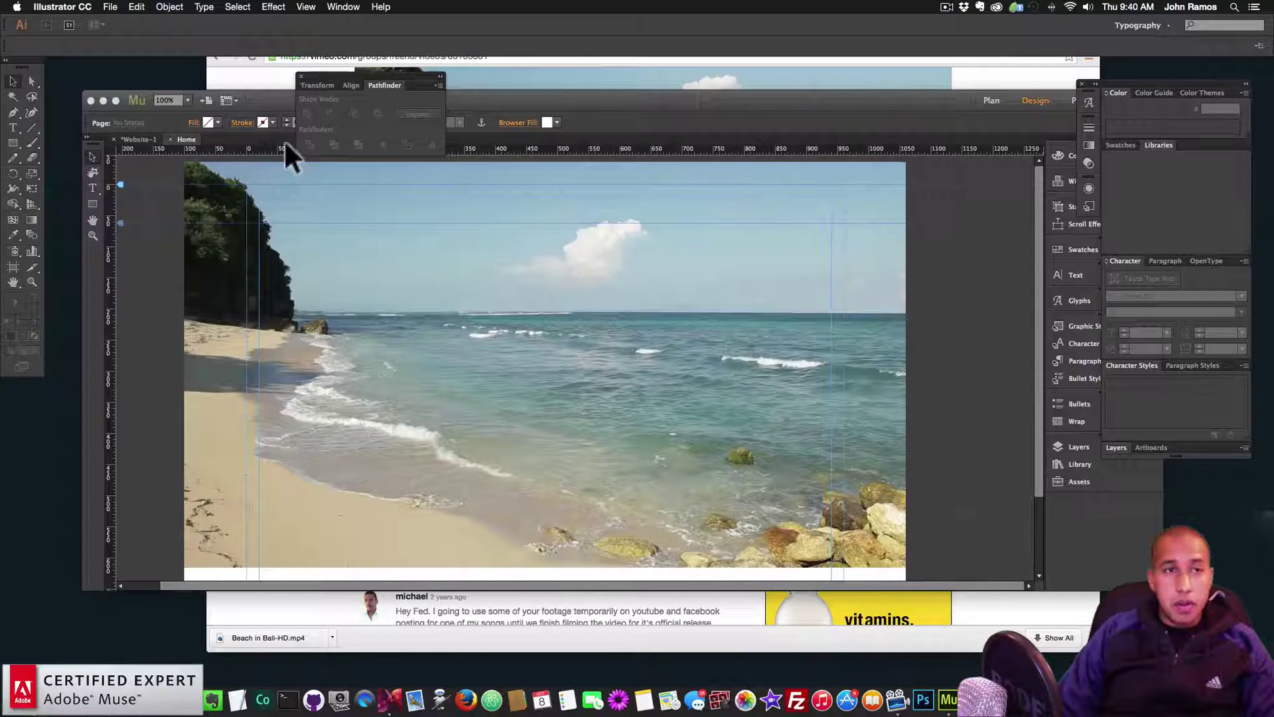
pyautogui.click(111, 8)
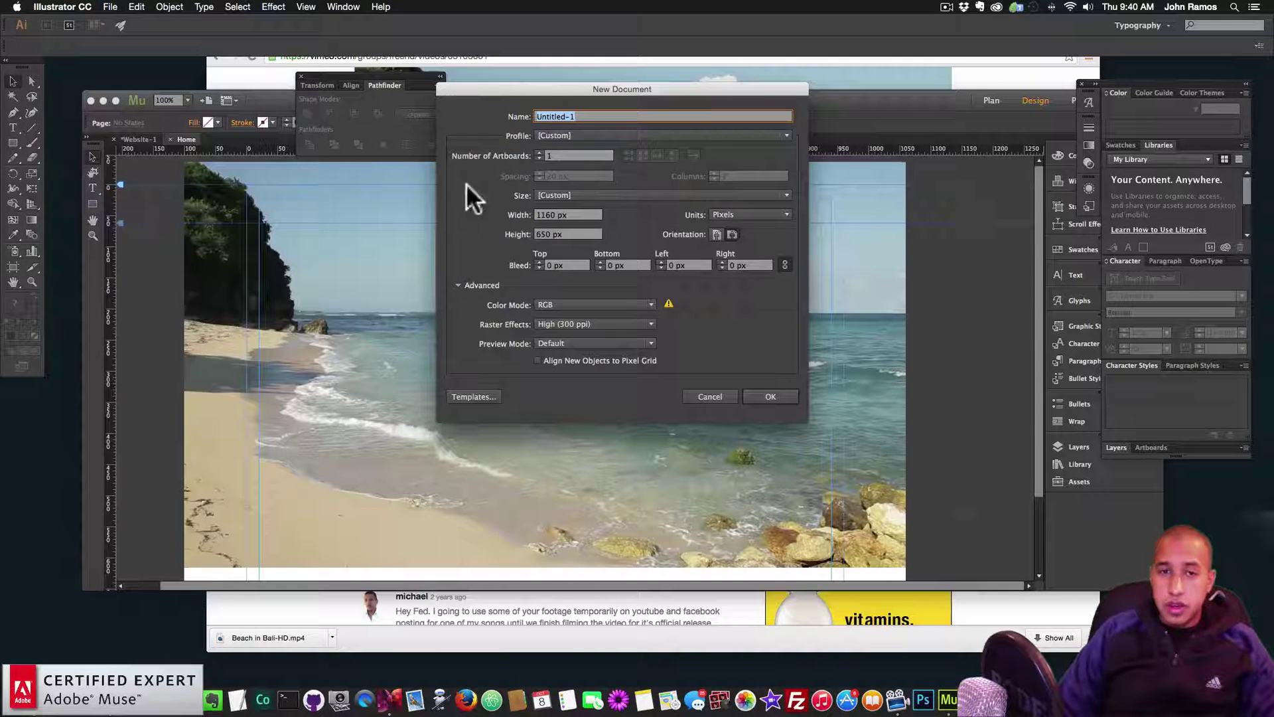
pyautogui.doubleClick(544, 233)
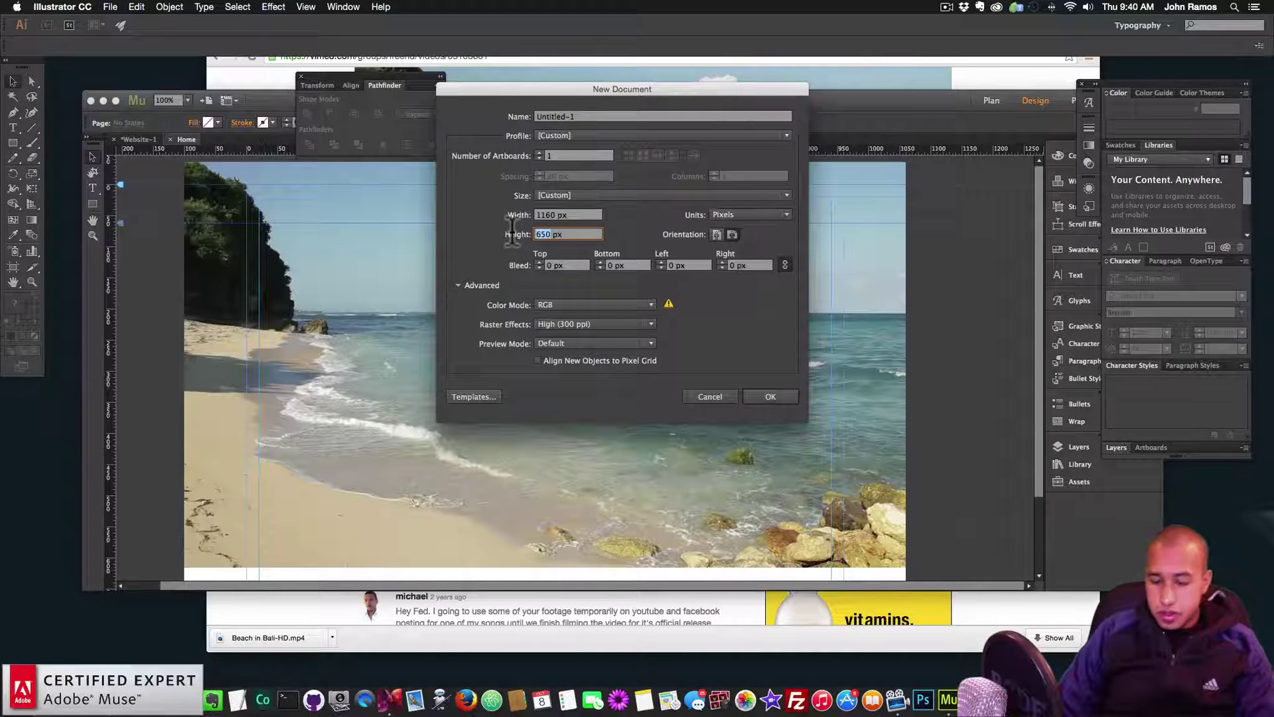
pyautogui.write('700')
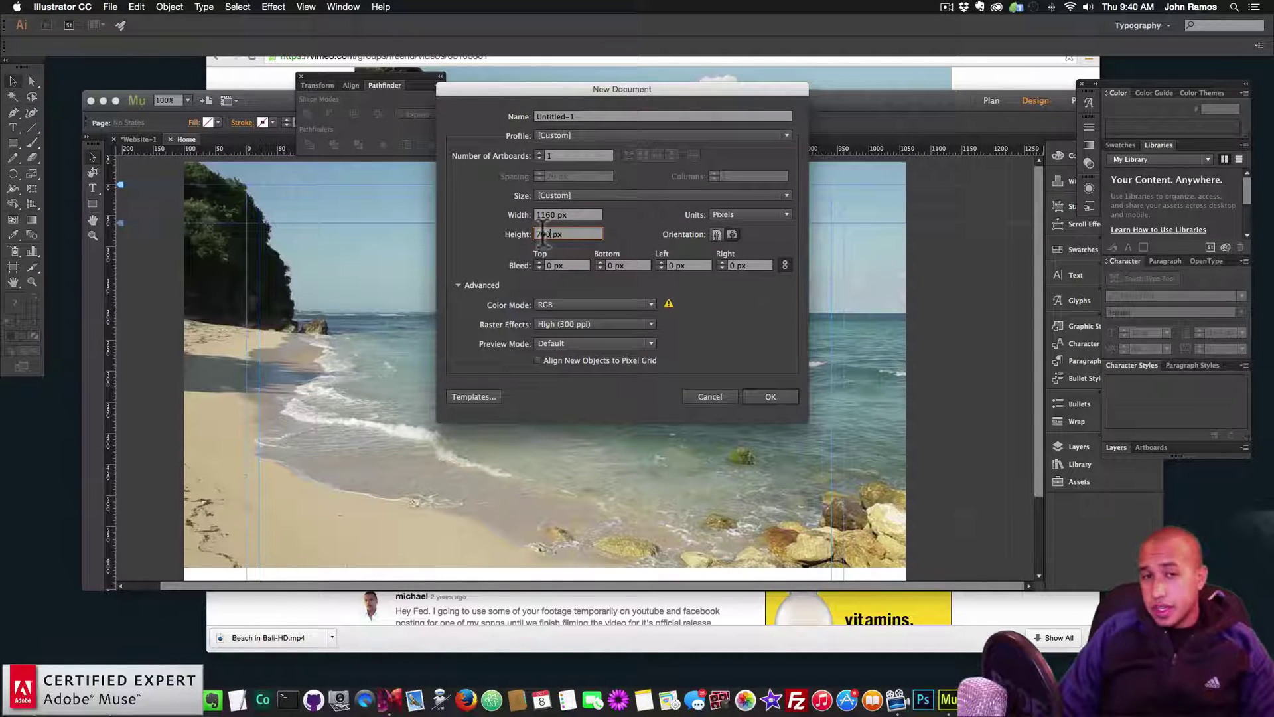
pyautogui.click(768, 396)
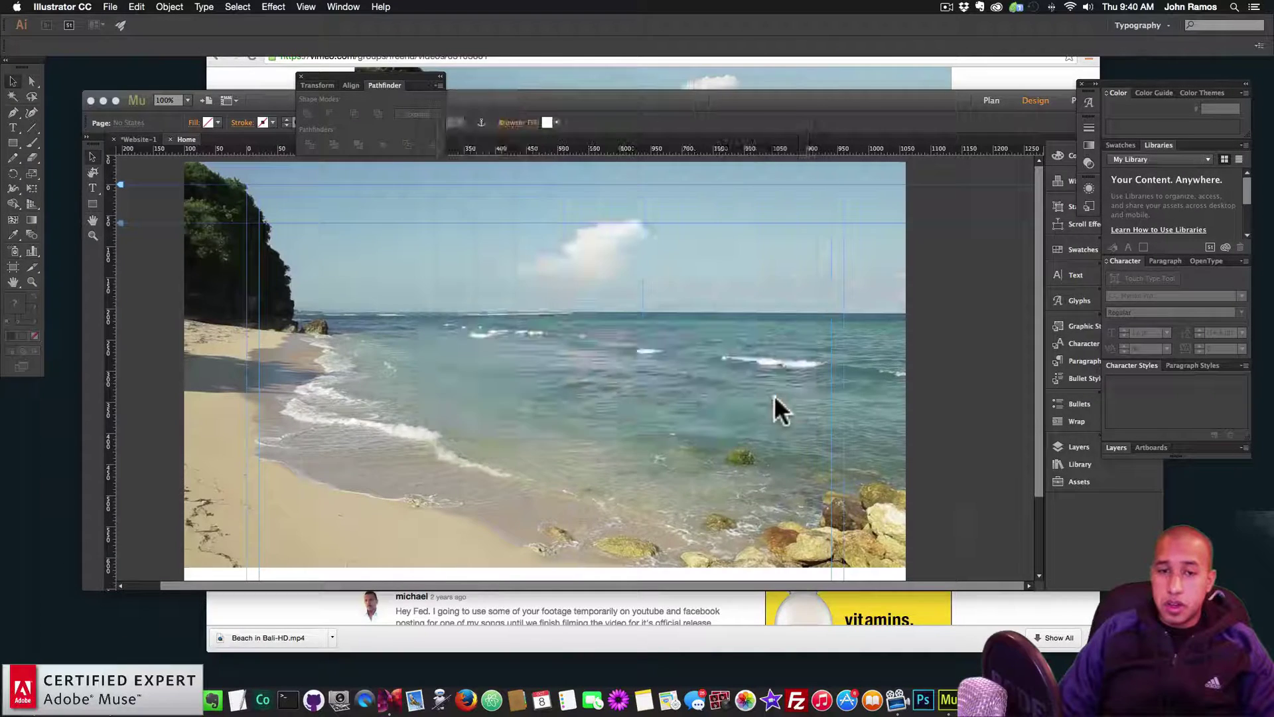
pyautogui.press('super+minus')
pyautogui.press('super+minus')
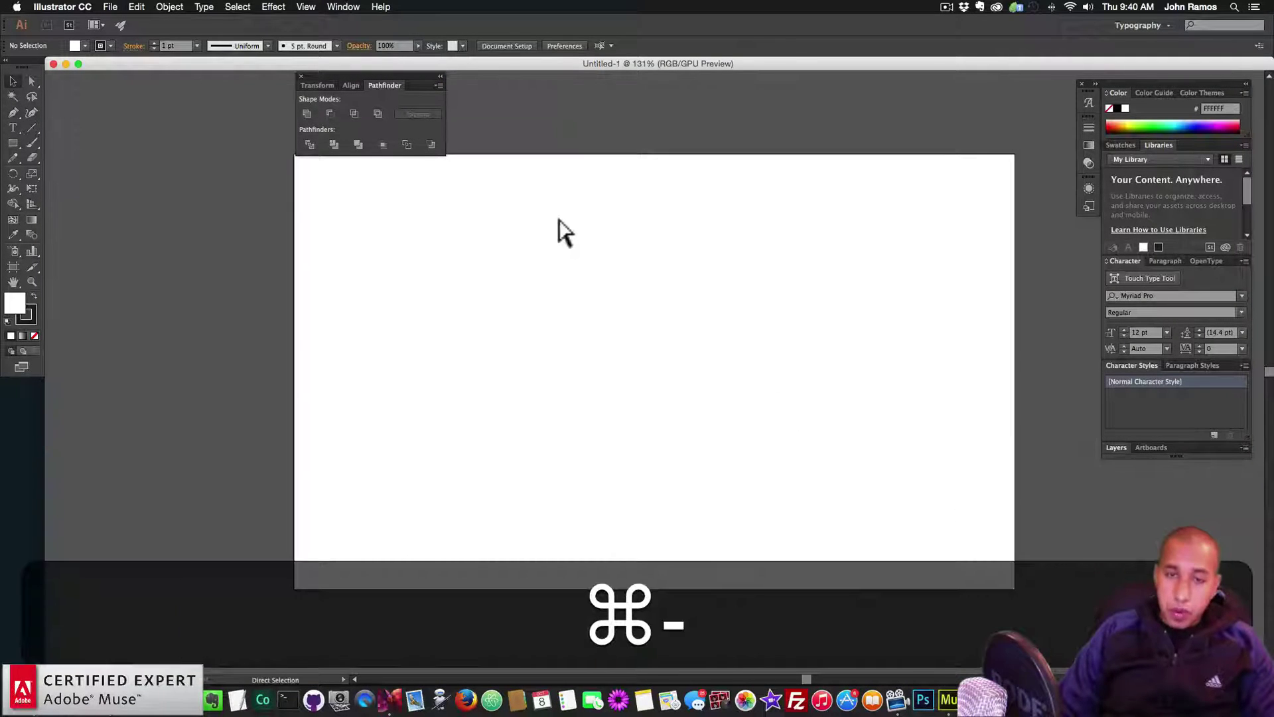
# Draw a 1160 × 700 px rectangle covering the whole artboard and fill it with black (000000).
pyautogui.click(10, 141)
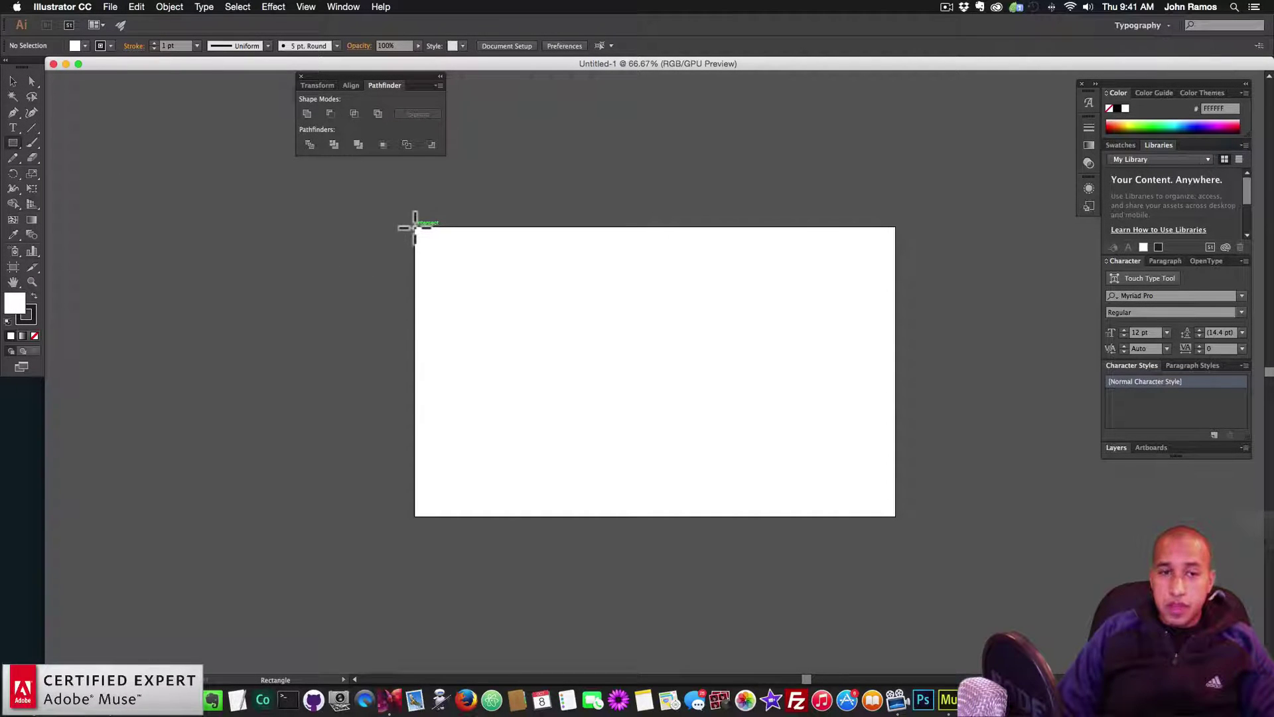
pyautogui.moveTo(414, 227); pyautogui.dragTo(895, 516)
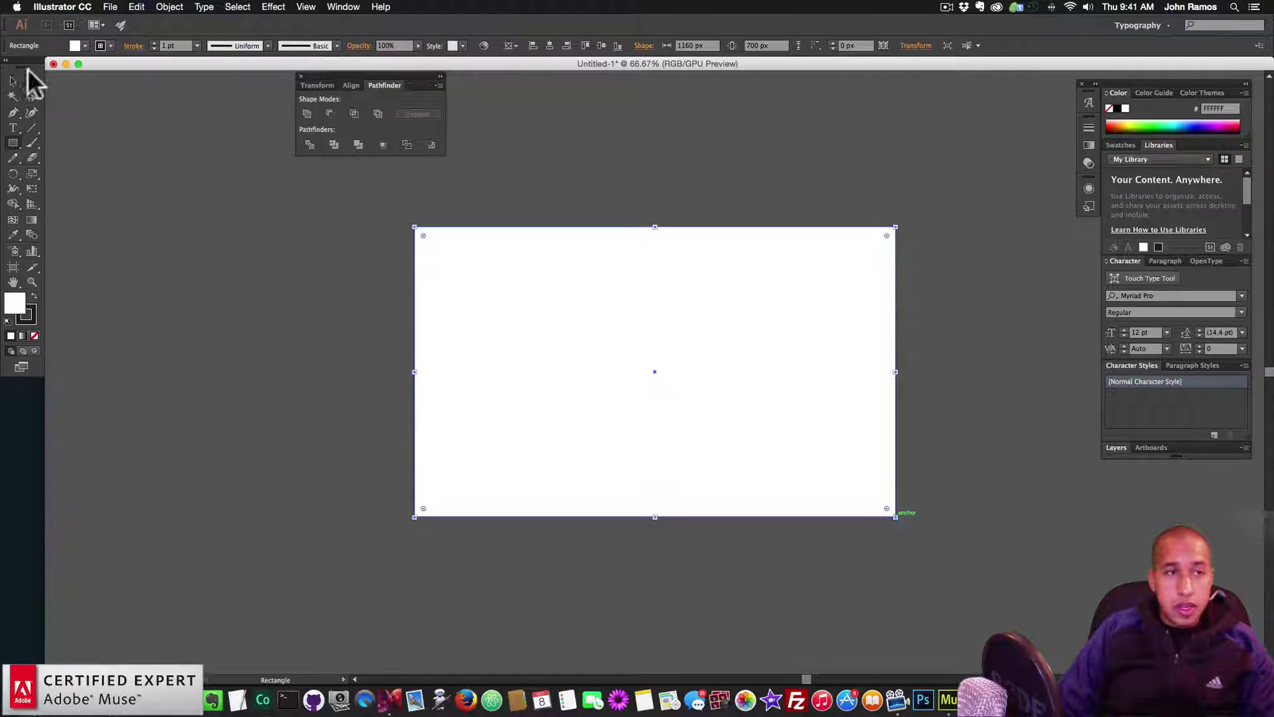
pyautogui.click(13, 81)
pyautogui.doubleClick(15, 304)
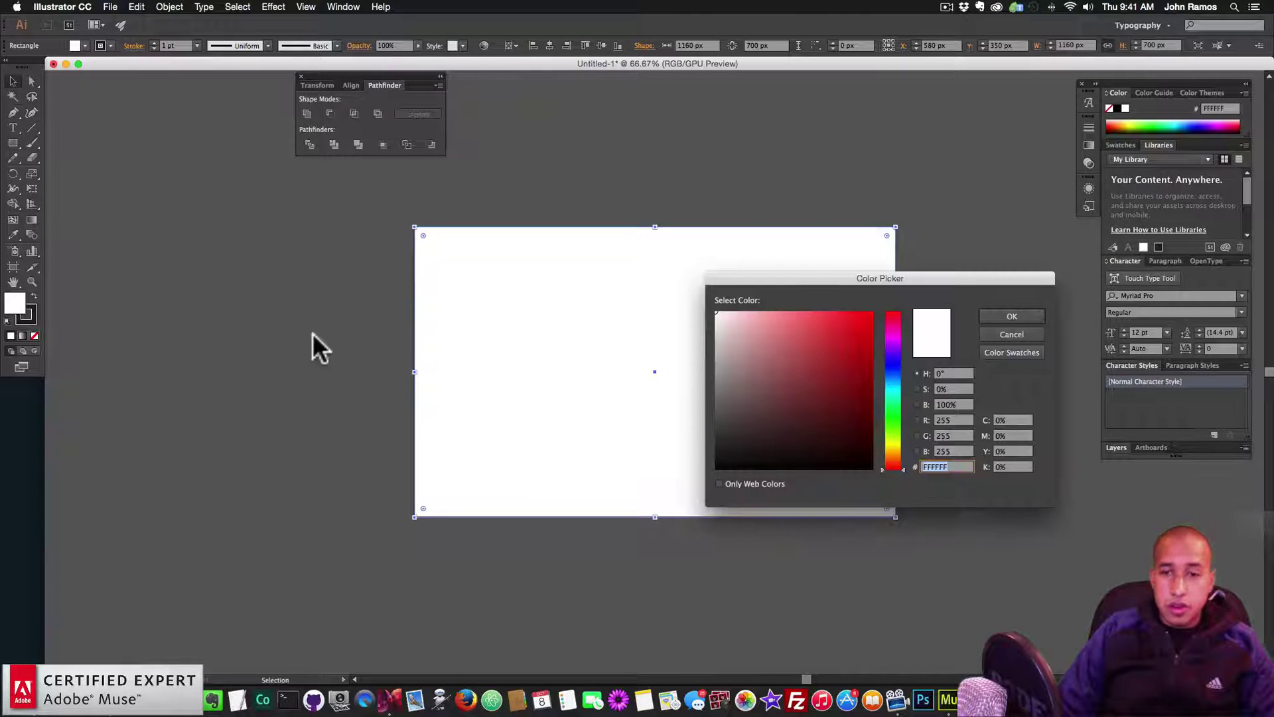
pyautogui.moveTo(748, 460)
pyautogui.mouseDown()
pyautogui.moveTo(739, 450)
pyautogui.moveTo(703, 481)
pyautogui.mouseUp()
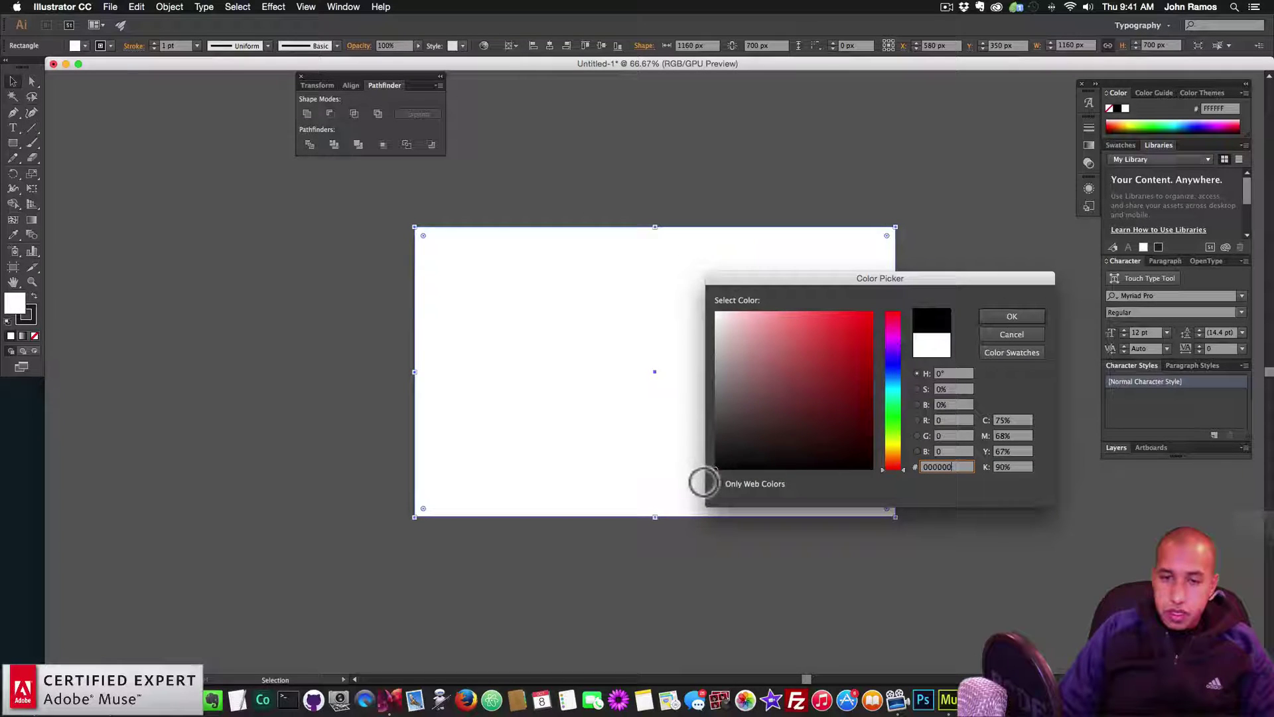
pyautogui.click(1011, 318)
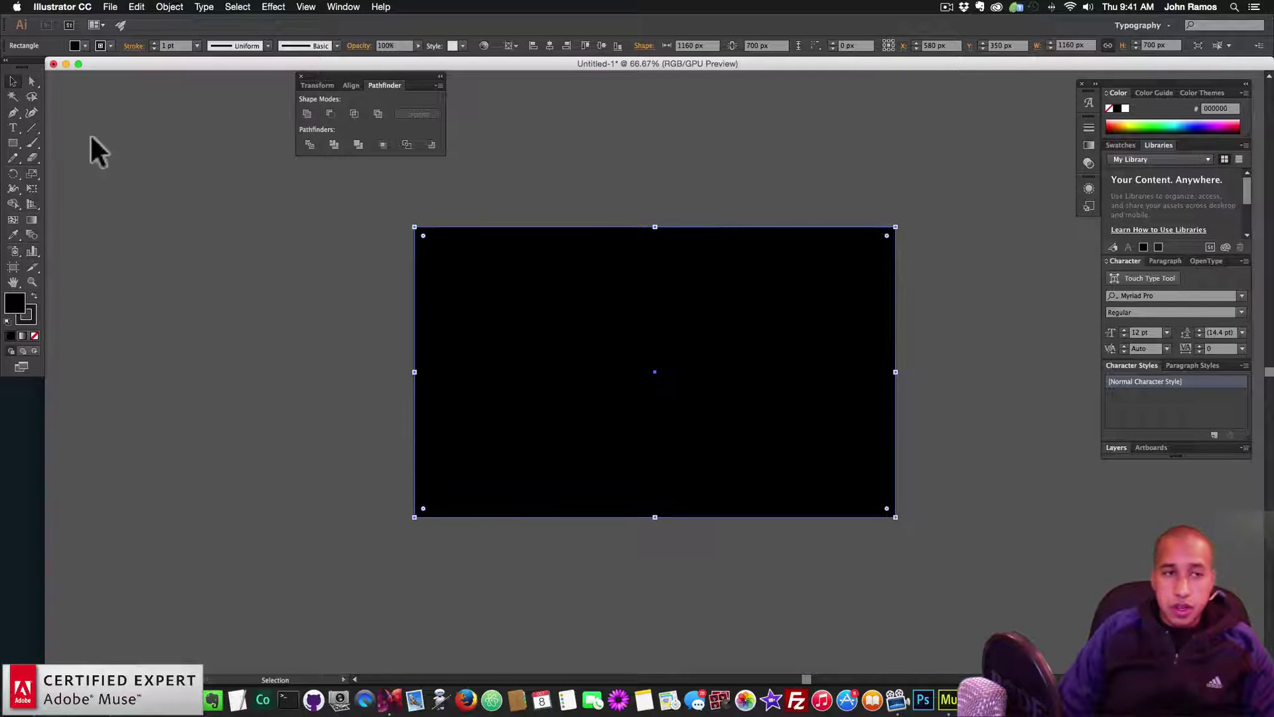
pyautogui.click(13, 128)
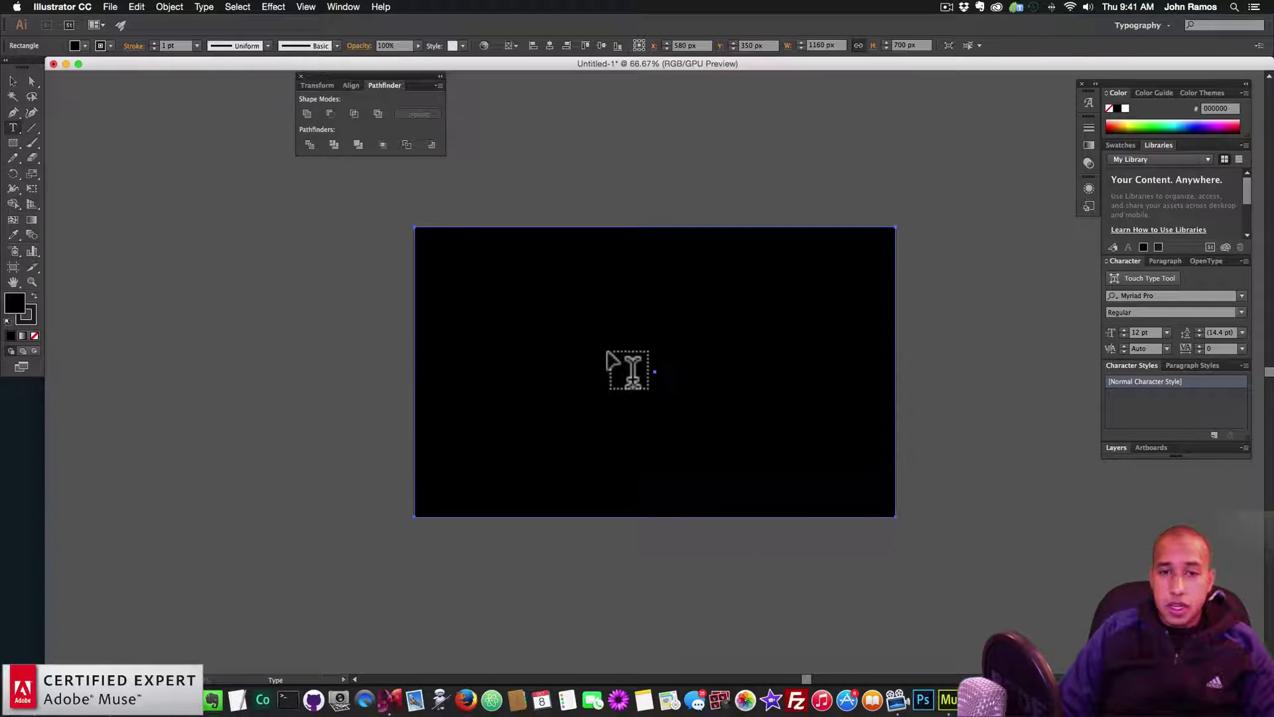
pyautogui.moveTo(600, 346); pyautogui.dragTo(656, 373)
pyautogui.moveTo(755, 414); pyautogui.dragTo(755, 414)
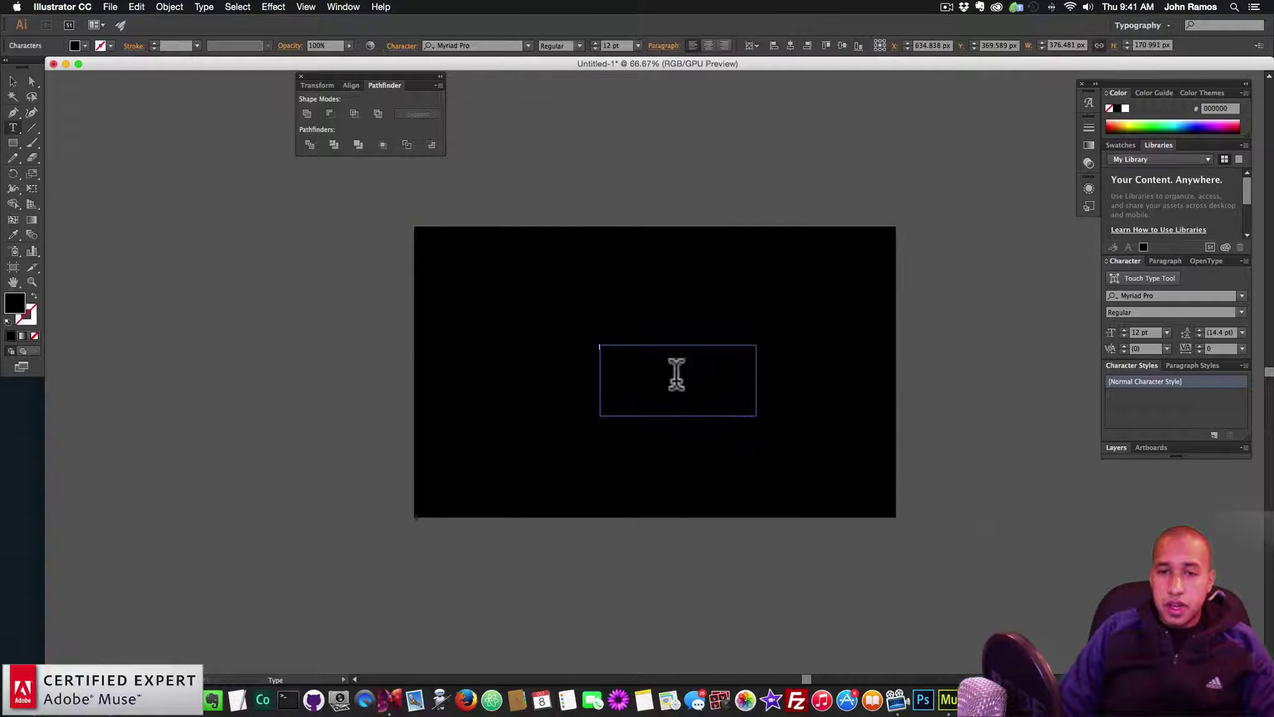
pyautogui.click(12, 81)
pyautogui.press('super+z')
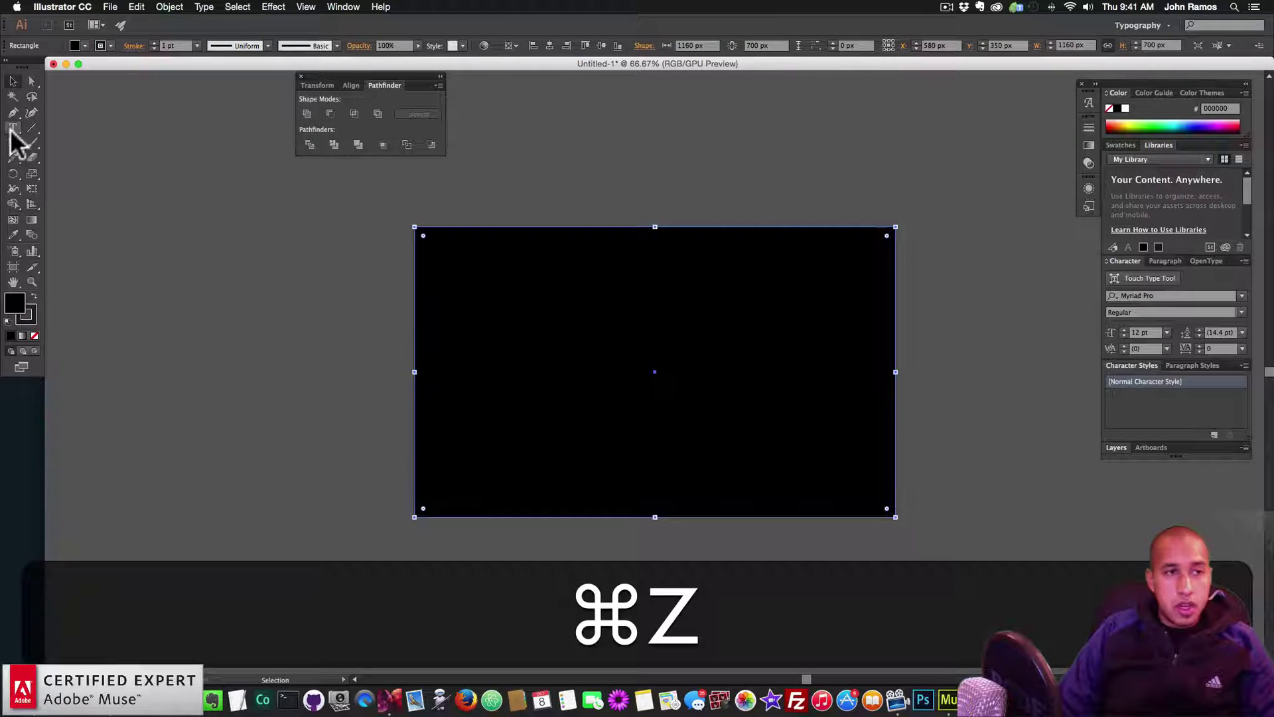
# Add point text reading ART on the black rectangle and select all of its characters.
pyautogui.click(13, 128)
pyautogui.click(566, 340)
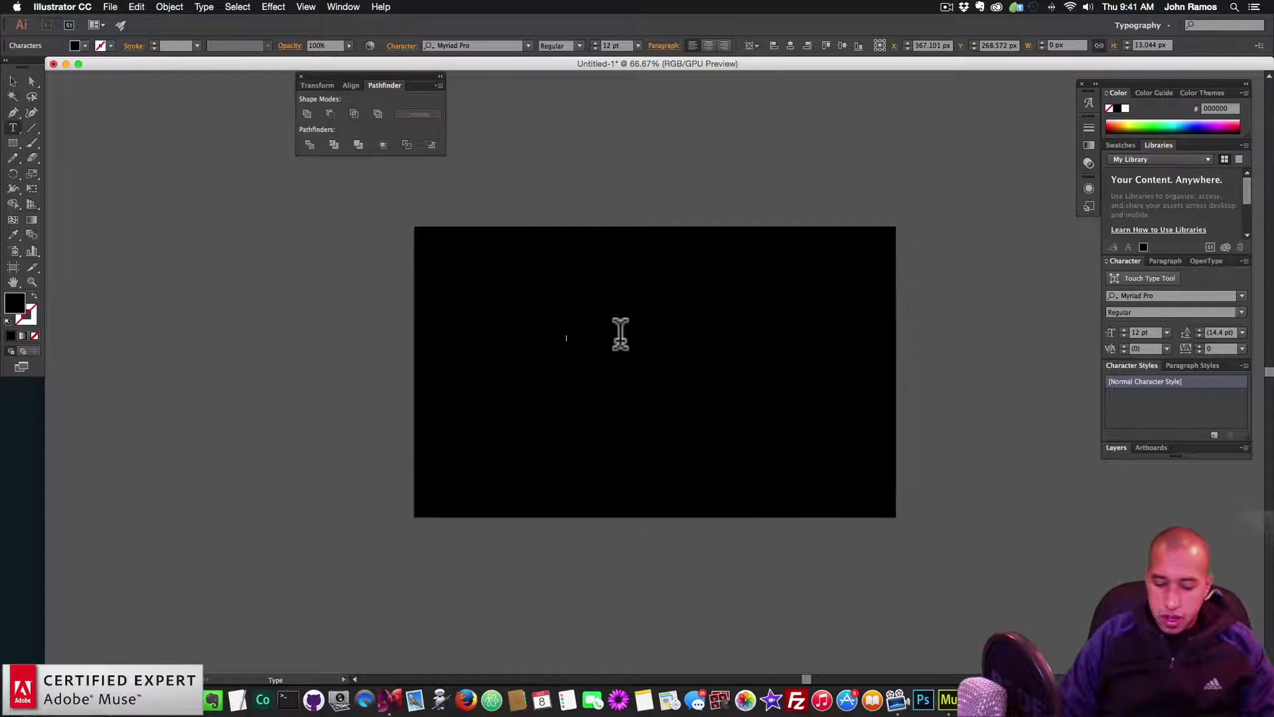
pyautogui.write('RT')
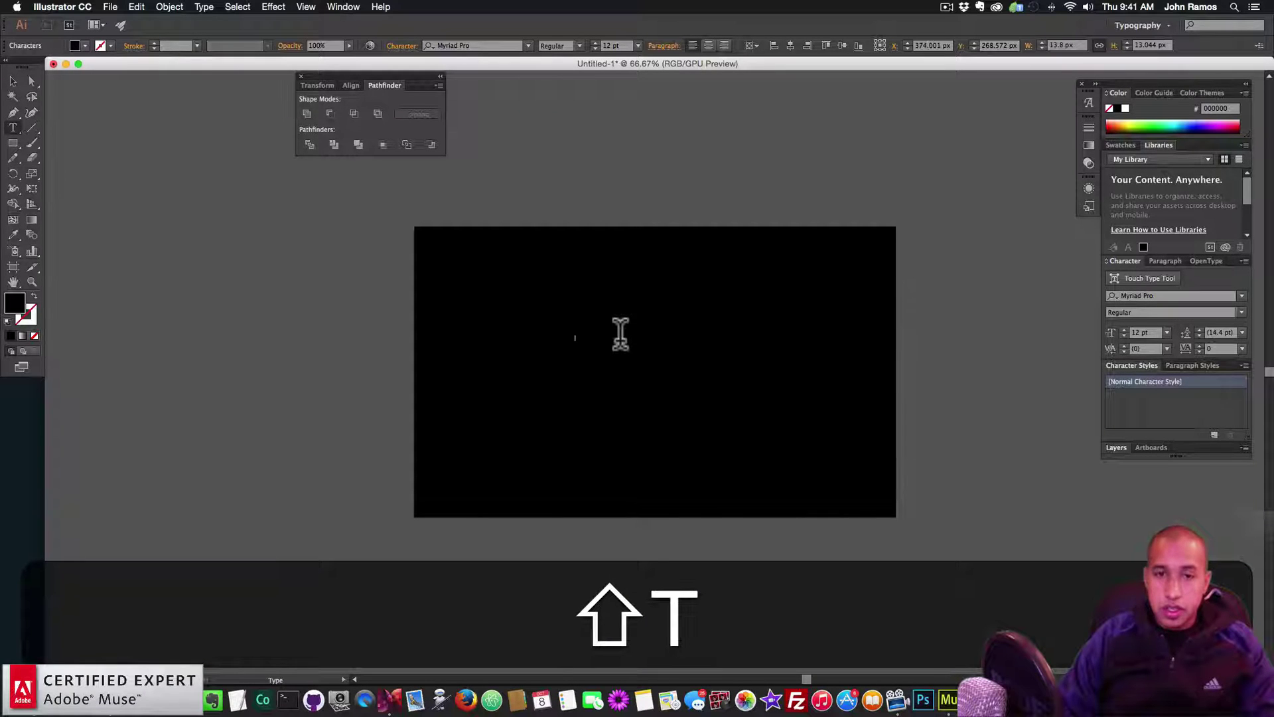
pyautogui.press('super+a')
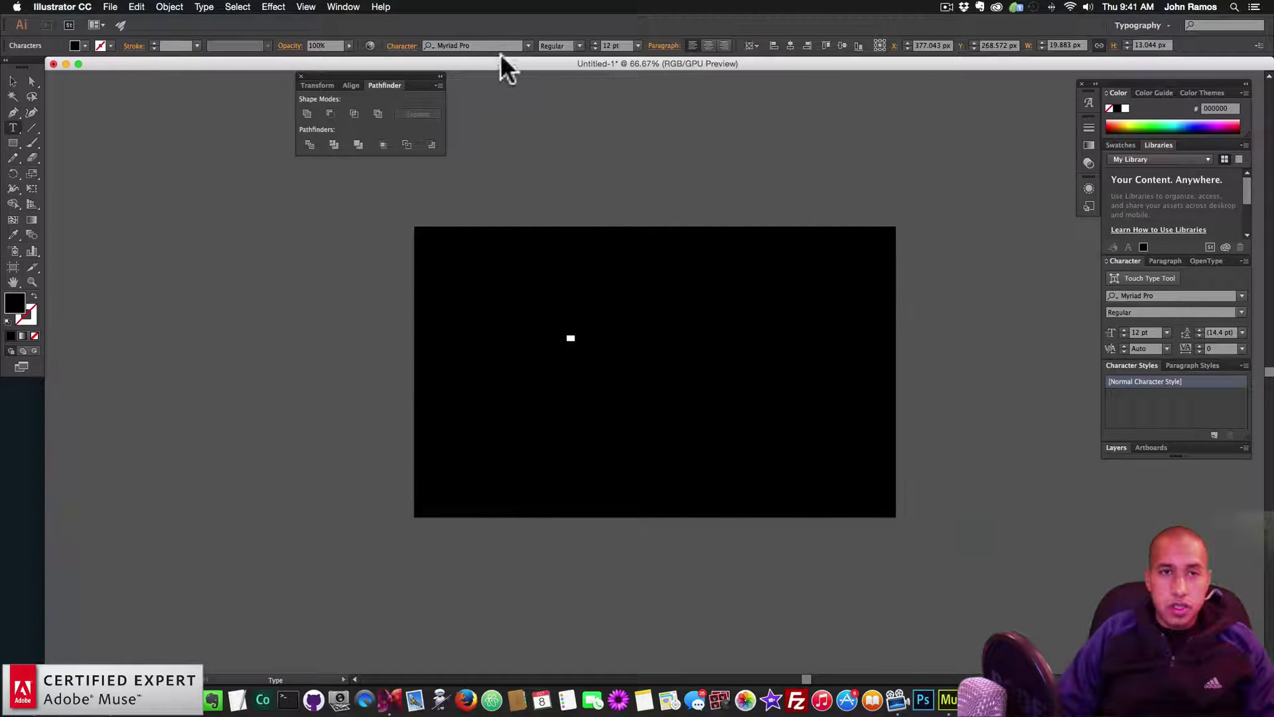
# Format the ART text in Lato Bold with a white fill.
pyautogui.click(498, 45)
pyautogui.write('lato')
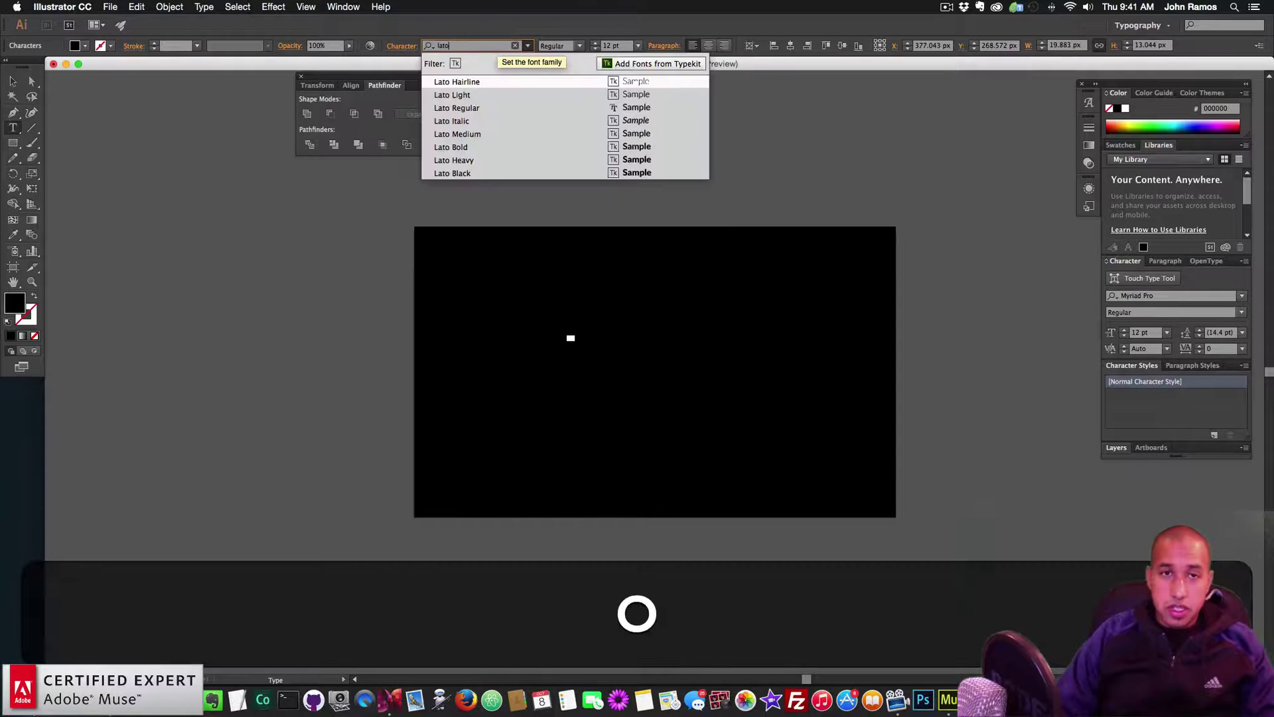
pyautogui.click(452, 146)
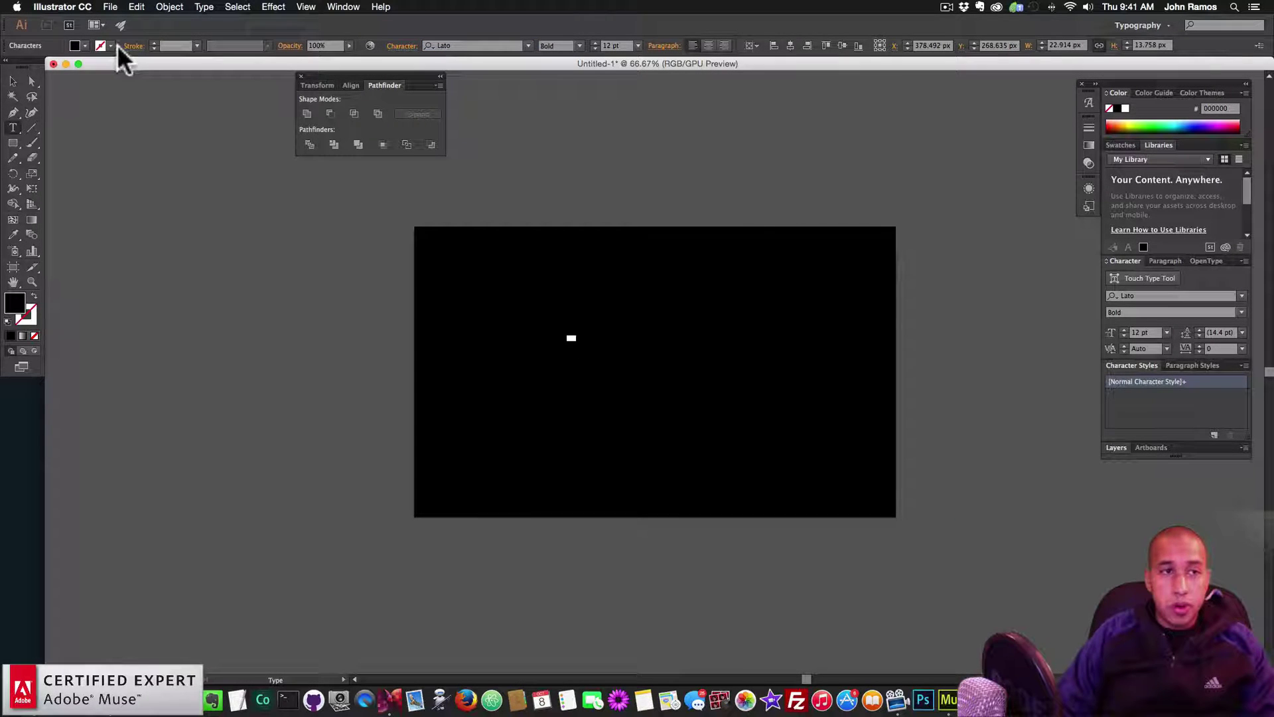
pyautogui.click(85, 45)
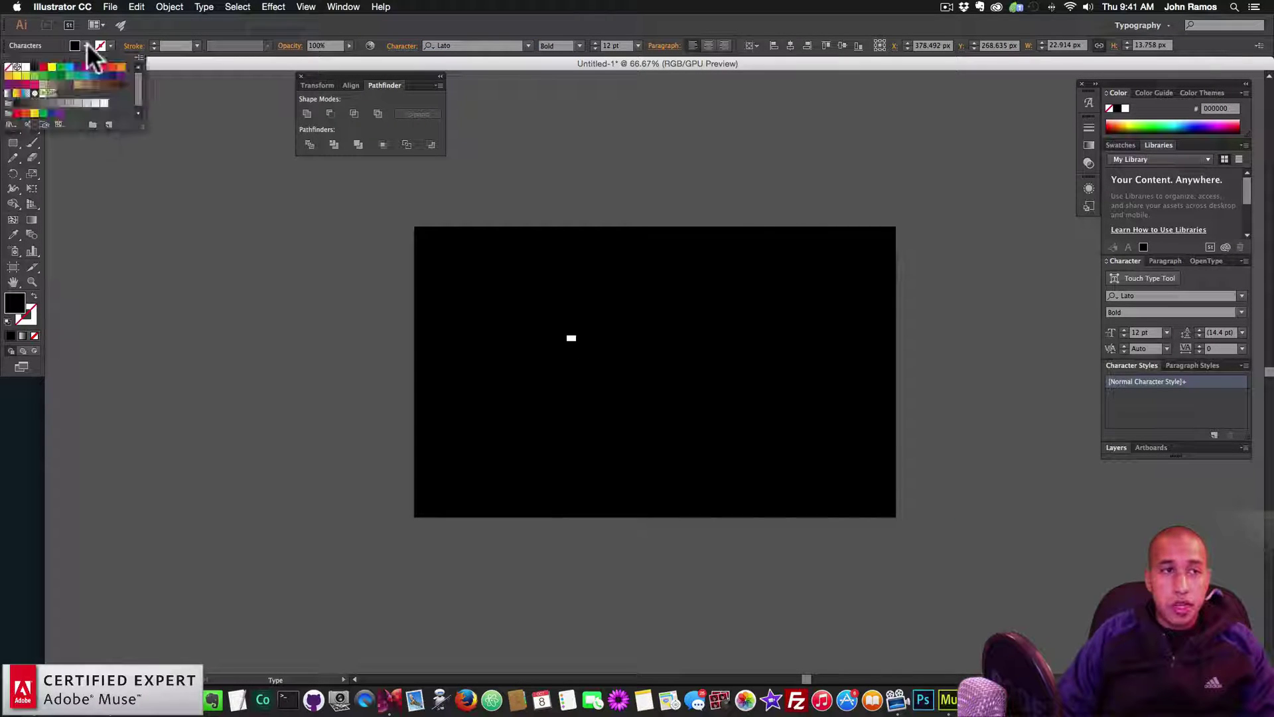
pyautogui.click(26, 67)
pyautogui.click(222, 19)
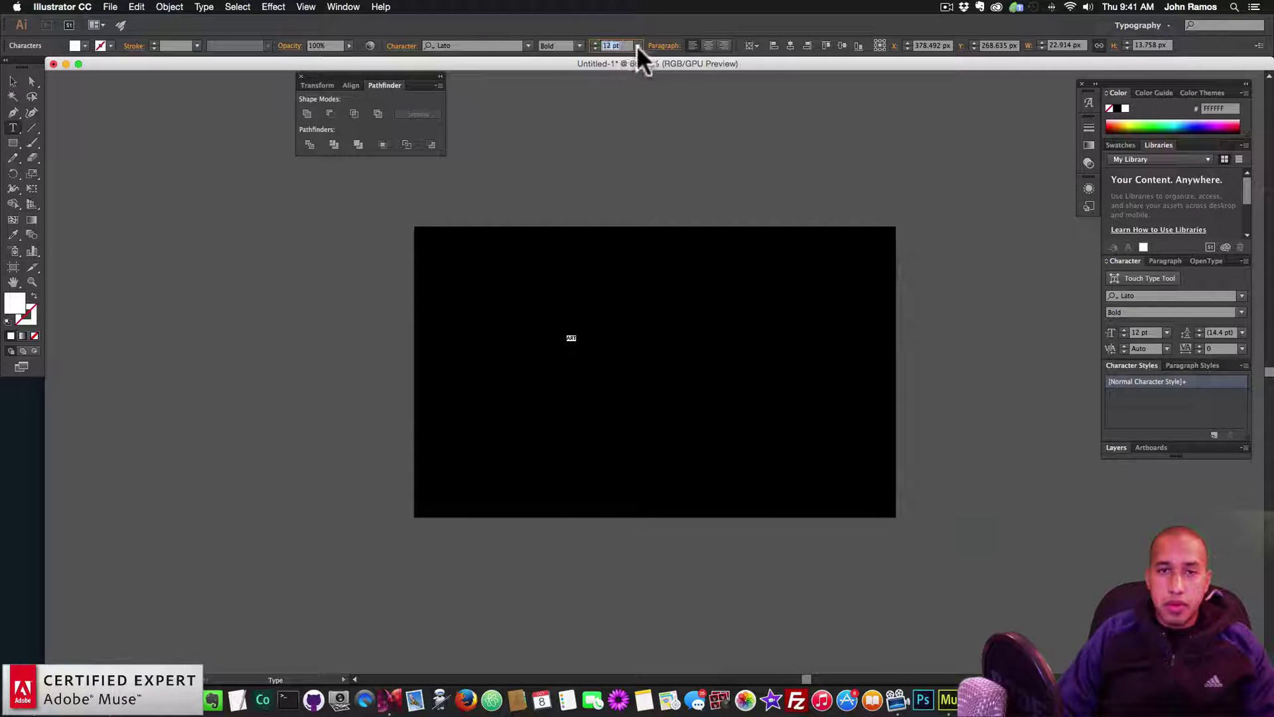
# Scale the ART text proportionally to about 634 px wide and move it near the middle of the black rectangle.
pyautogui.click(13, 81)
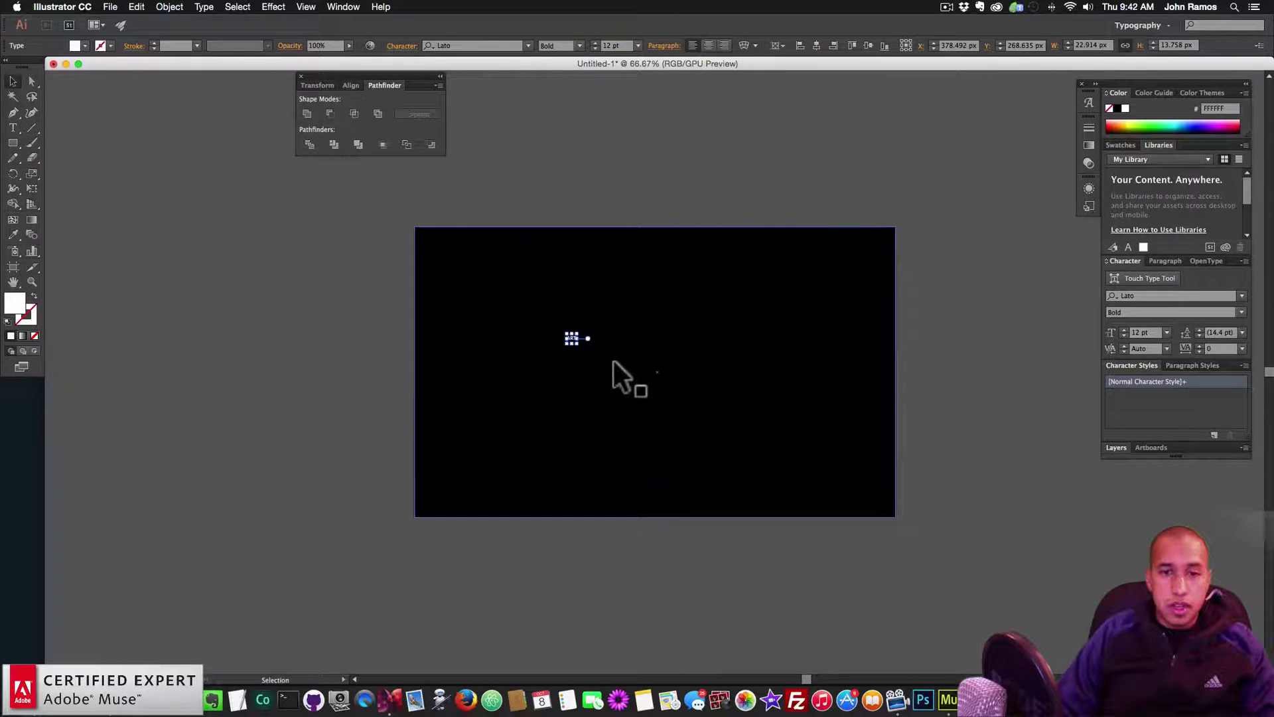
pyautogui.moveTo(572, 340); pyautogui.dragTo(763, 464)
pyautogui.moveTo(681, 419); pyautogui.dragTo(818, 442)
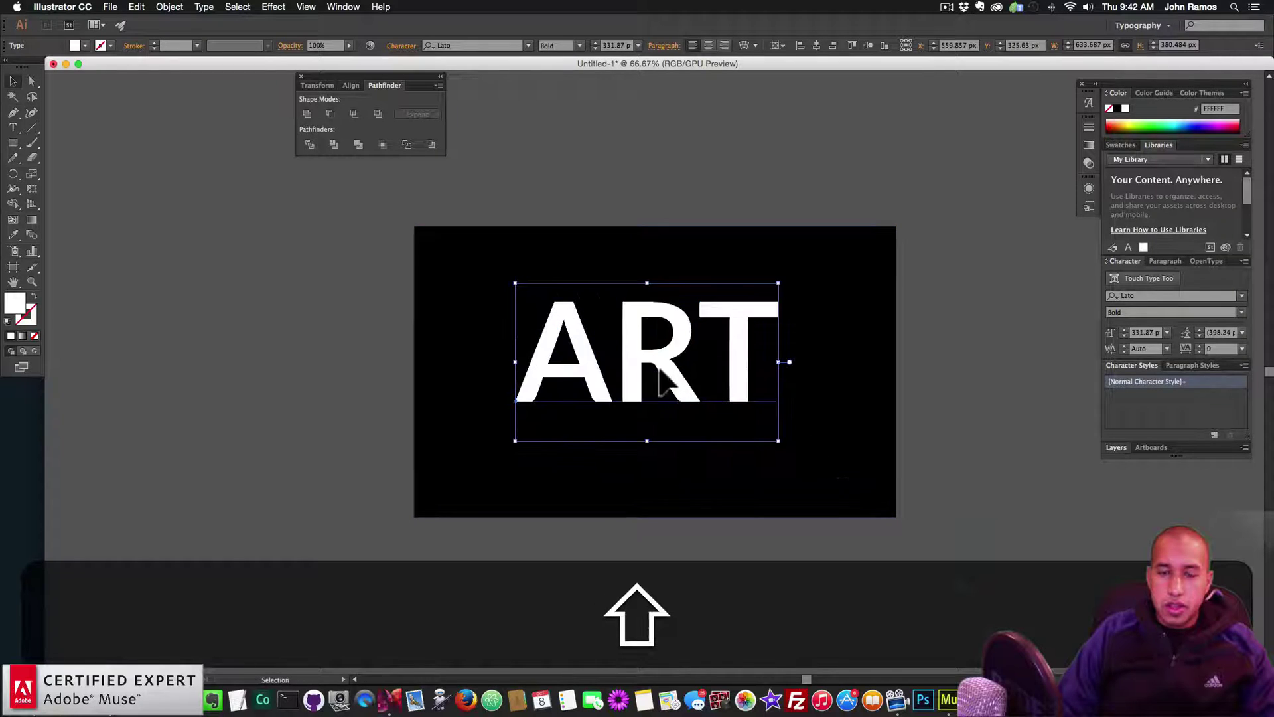
pyautogui.moveTo(663, 378)
pyautogui.mouseDown()
pyautogui.moveTo(673, 395)
pyautogui.moveTo(664, 391)
pyautogui.mouseUp()
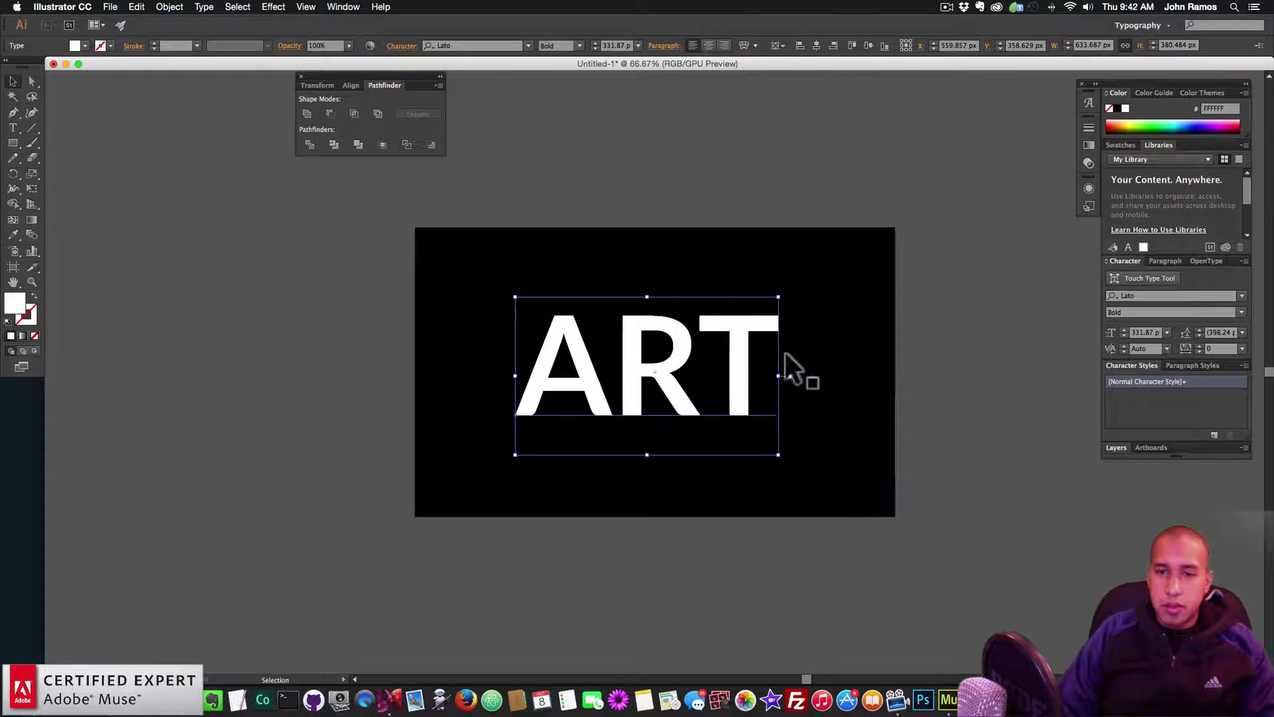
pyautogui.moveTo(743, 387); pyautogui.dragTo(747, 388)
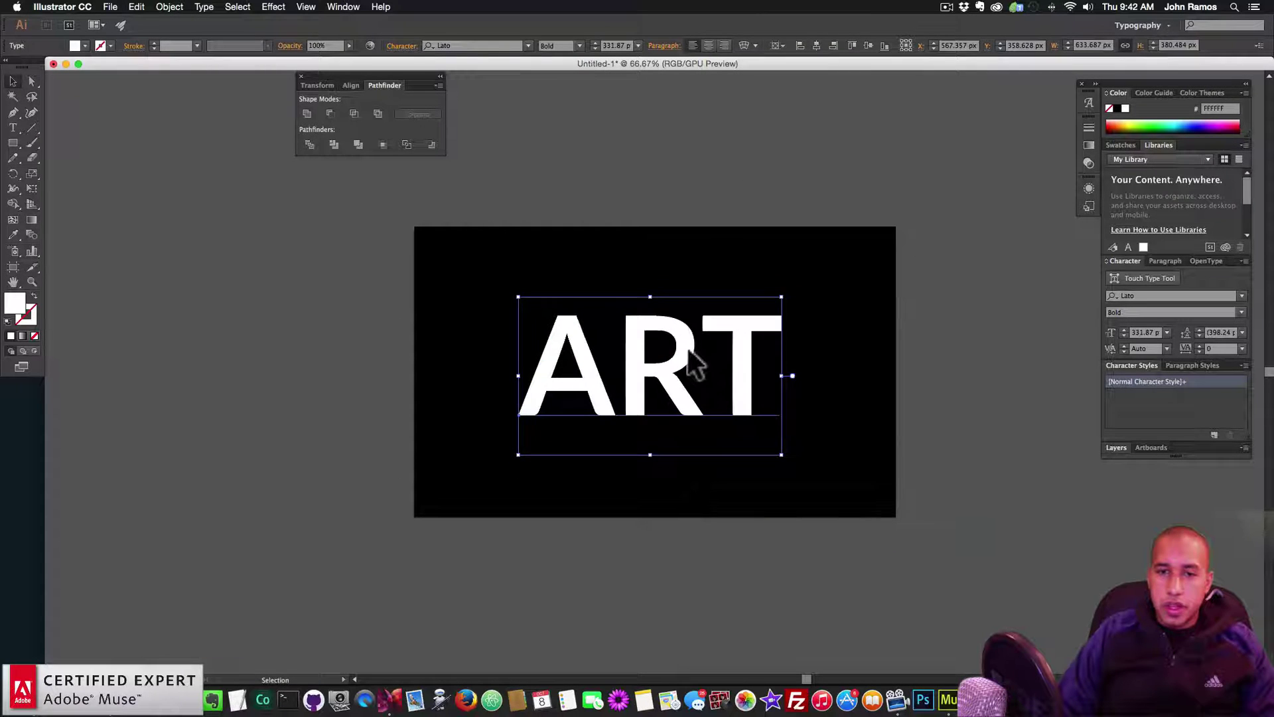
# Change the last two letters of ART to lowercase so that the text reads Art.
pyautogui.doubleClick(683, 370)
pyautogui.hotkey('shift', 'Left')
pyautogui.write('r')
pyautogui.hotkey('shift', 'Right')
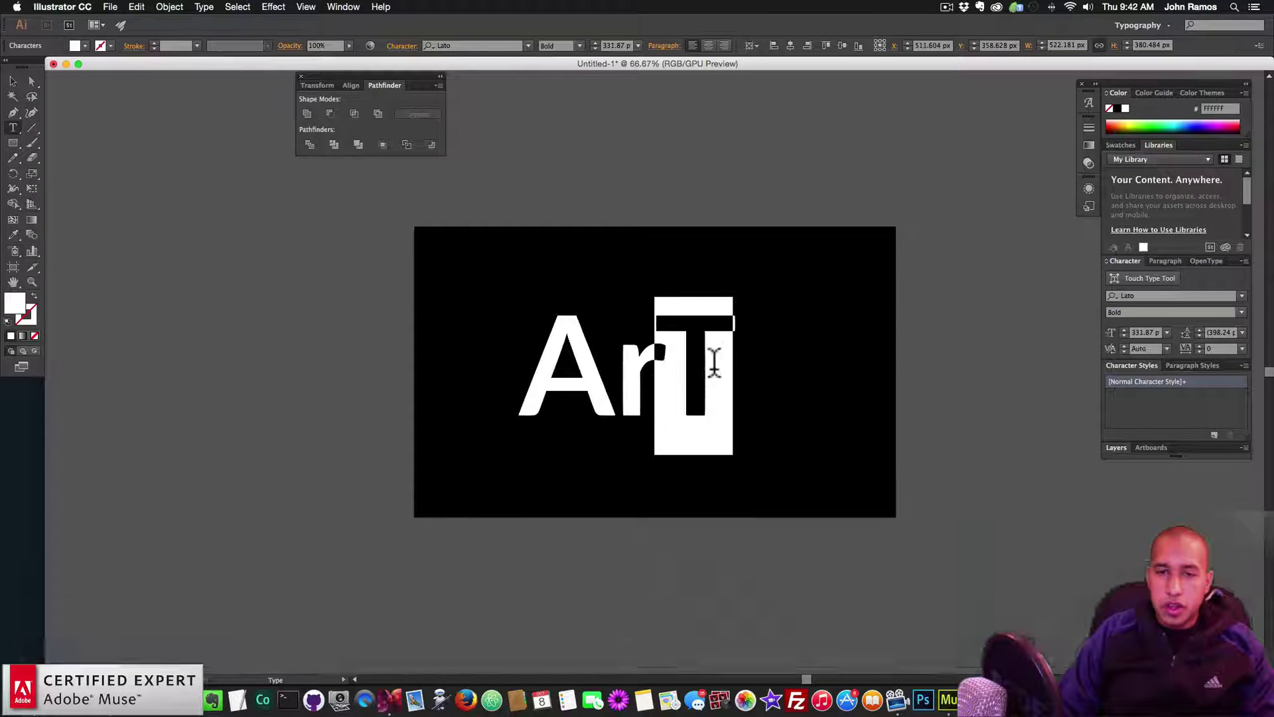
pyautogui.write('t')
pyautogui.click(13, 81)
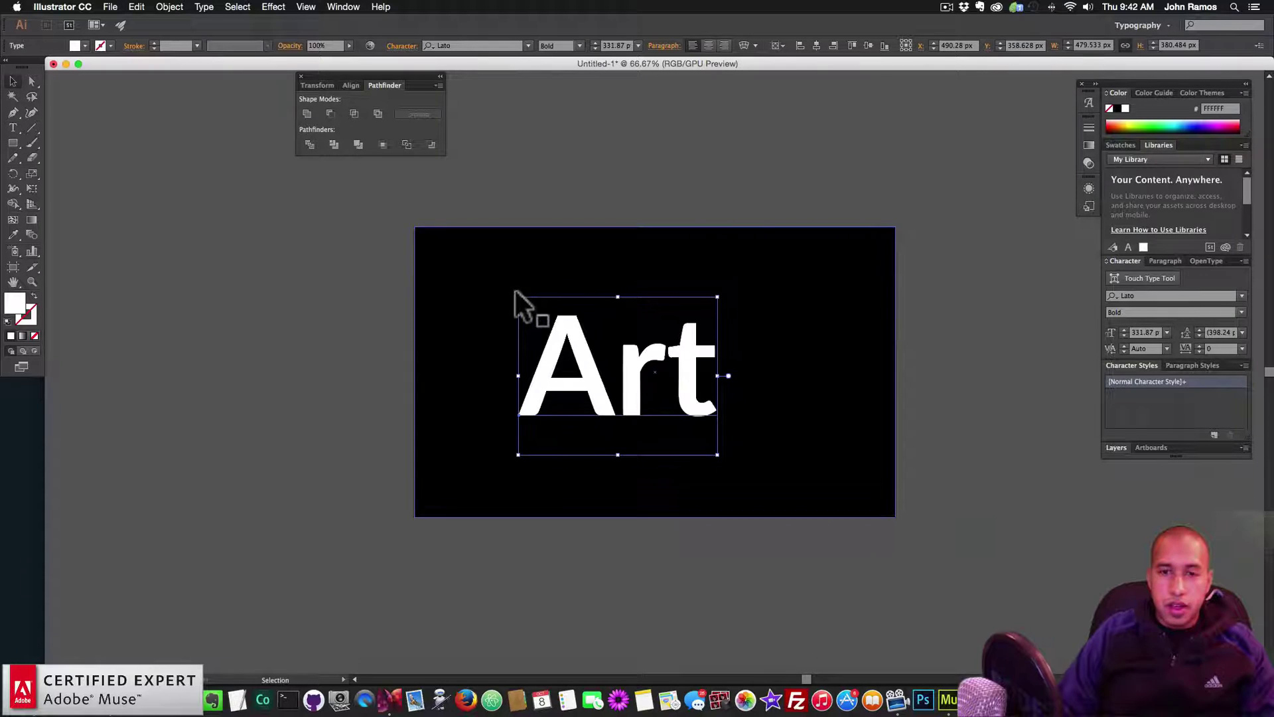
# Center the Art text horizontally and vertically on the artboard, then deselect it.
pyautogui.moveTo(650, 372); pyautogui.dragTo(677, 383)
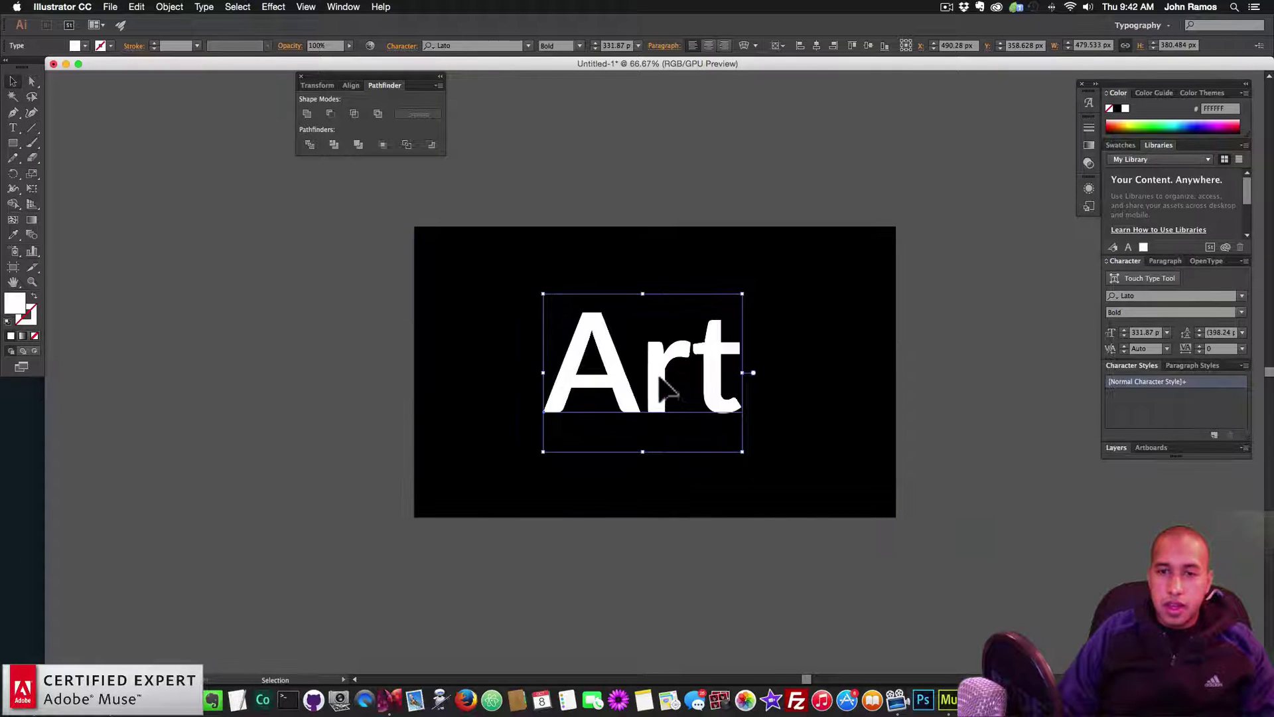
pyautogui.click(812, 47)
pyautogui.click(820, 196)
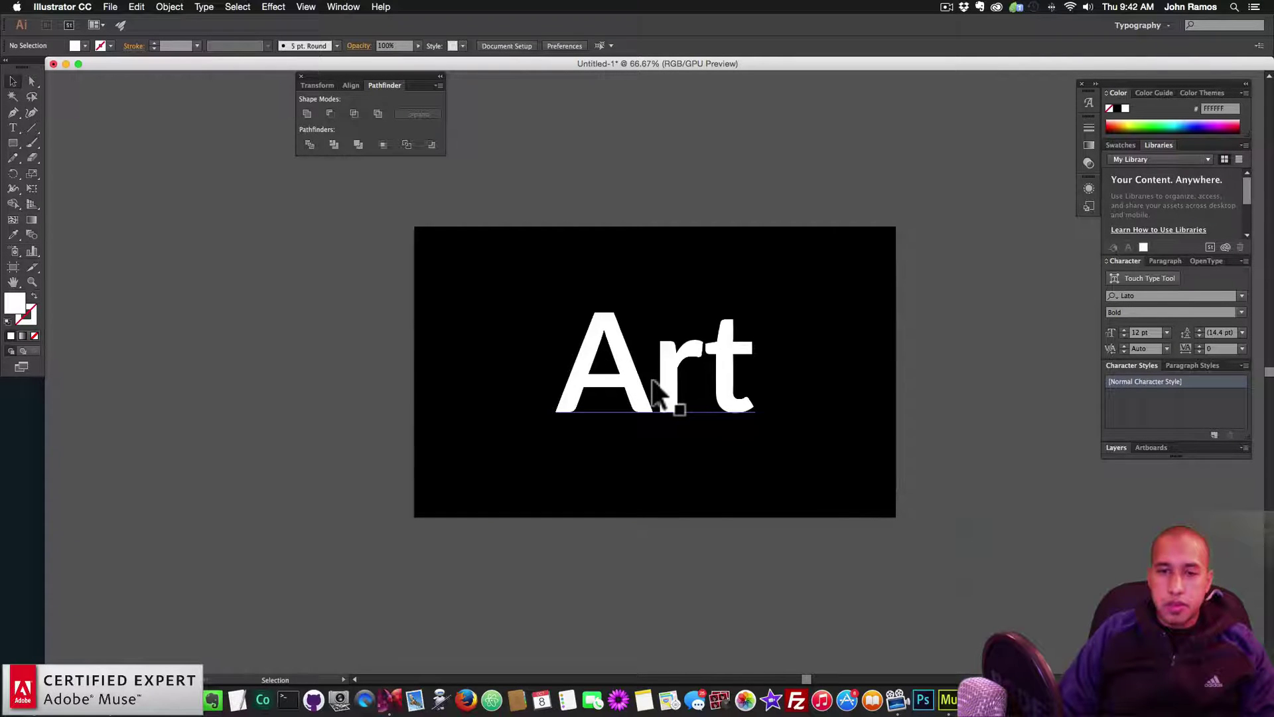
# Replace the capital A with a lowercase a and center the art text horizontally on the artboard again.
pyautogui.doubleClick(647, 369)
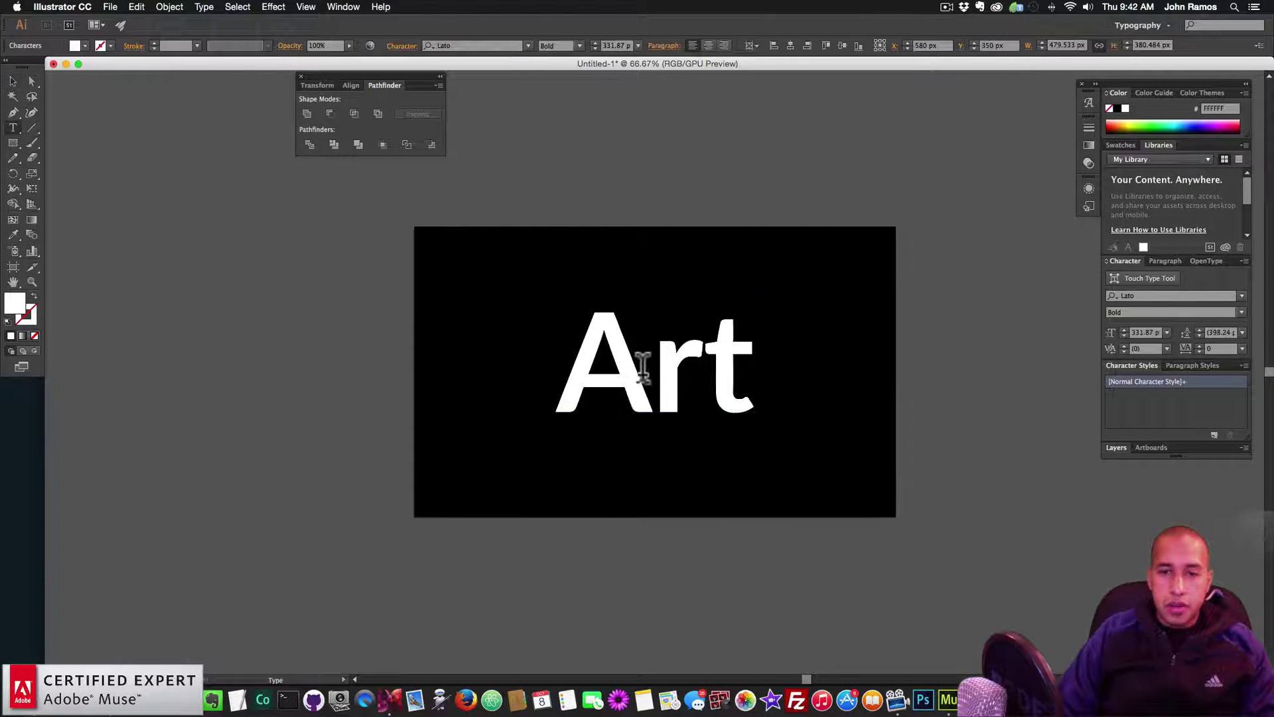
pyautogui.write('a')
pyautogui.click(14, 83)
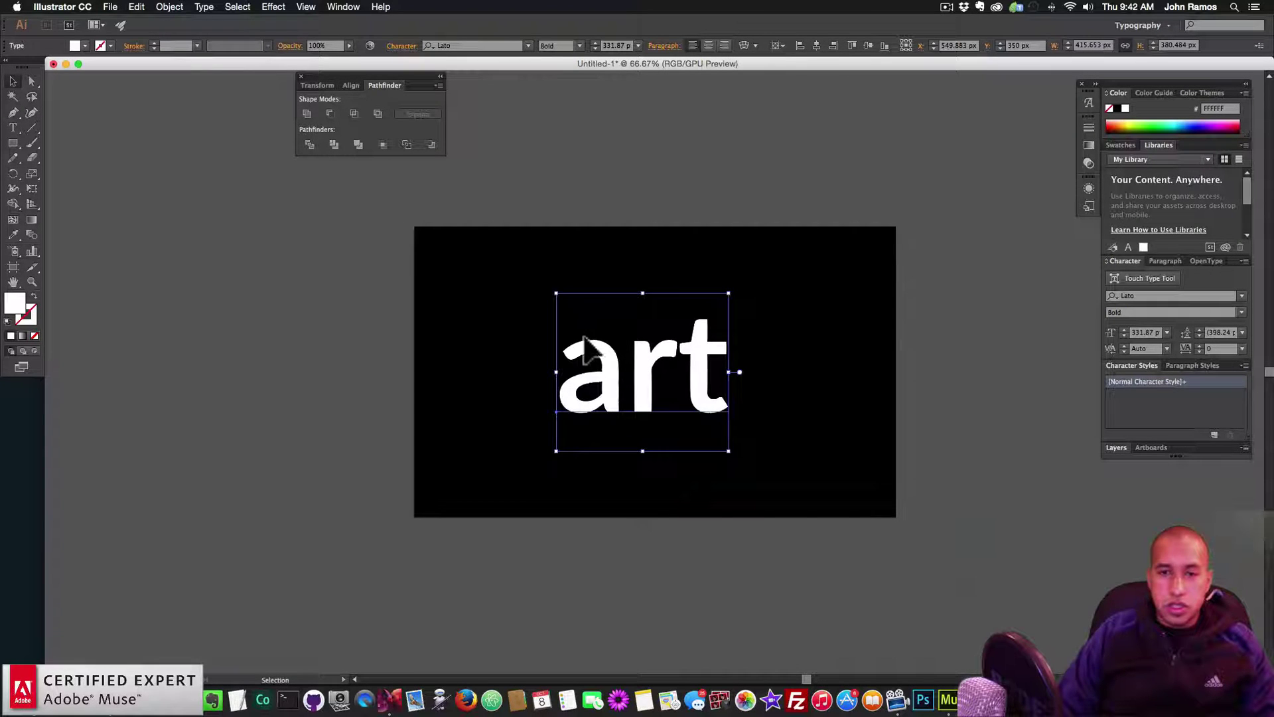
pyautogui.click(817, 43)
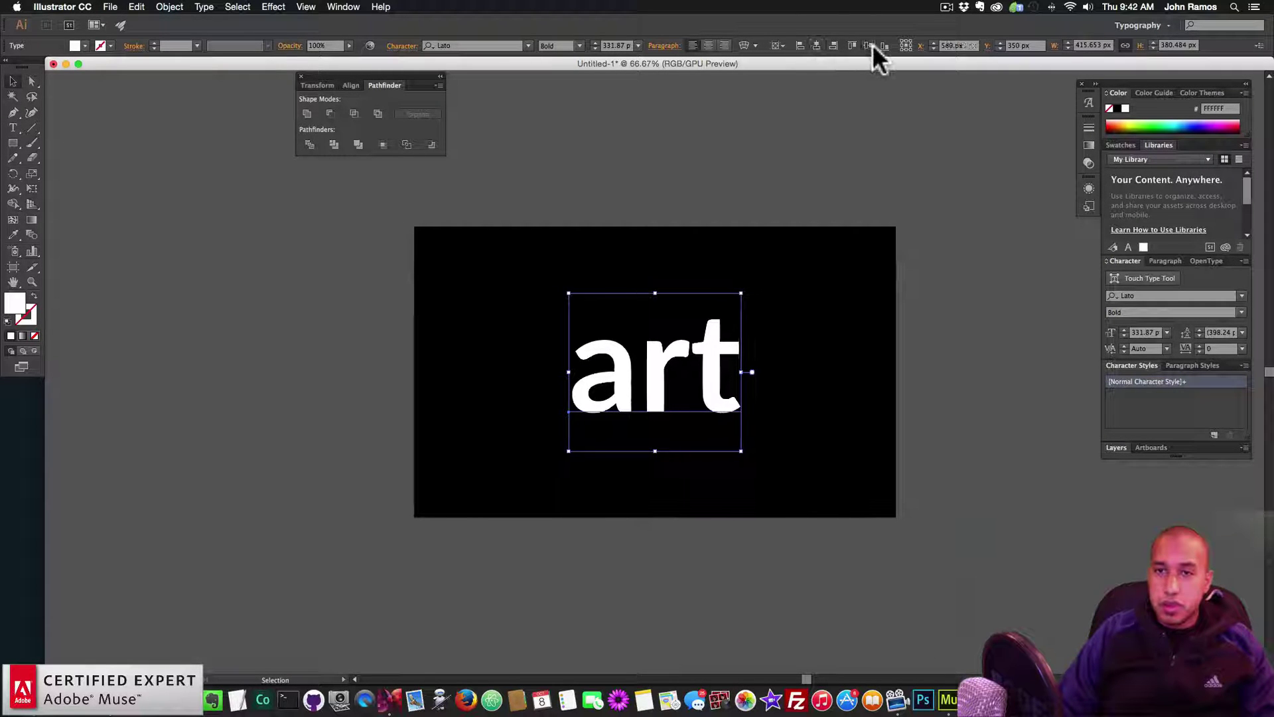
pyautogui.click(787, 269)
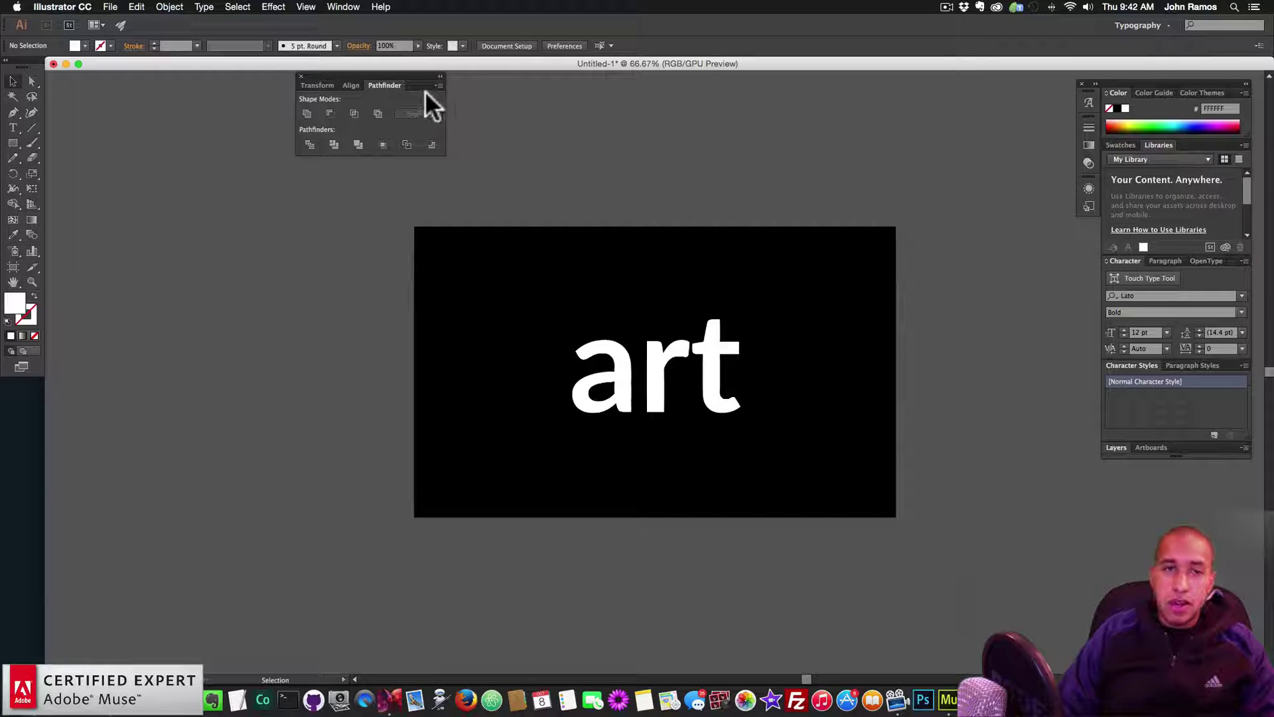
# Hide the Pathfinder tools and show them again.
pyautogui.click(342, 8)
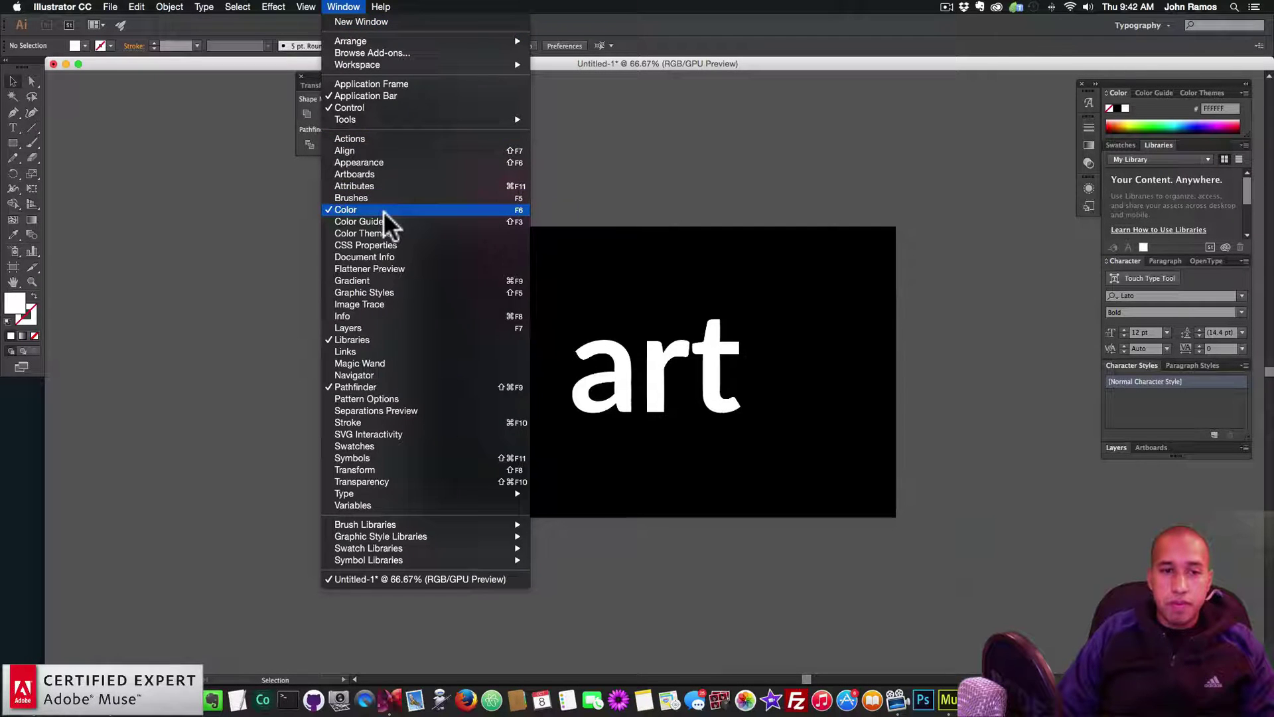
pyautogui.click(351, 387)
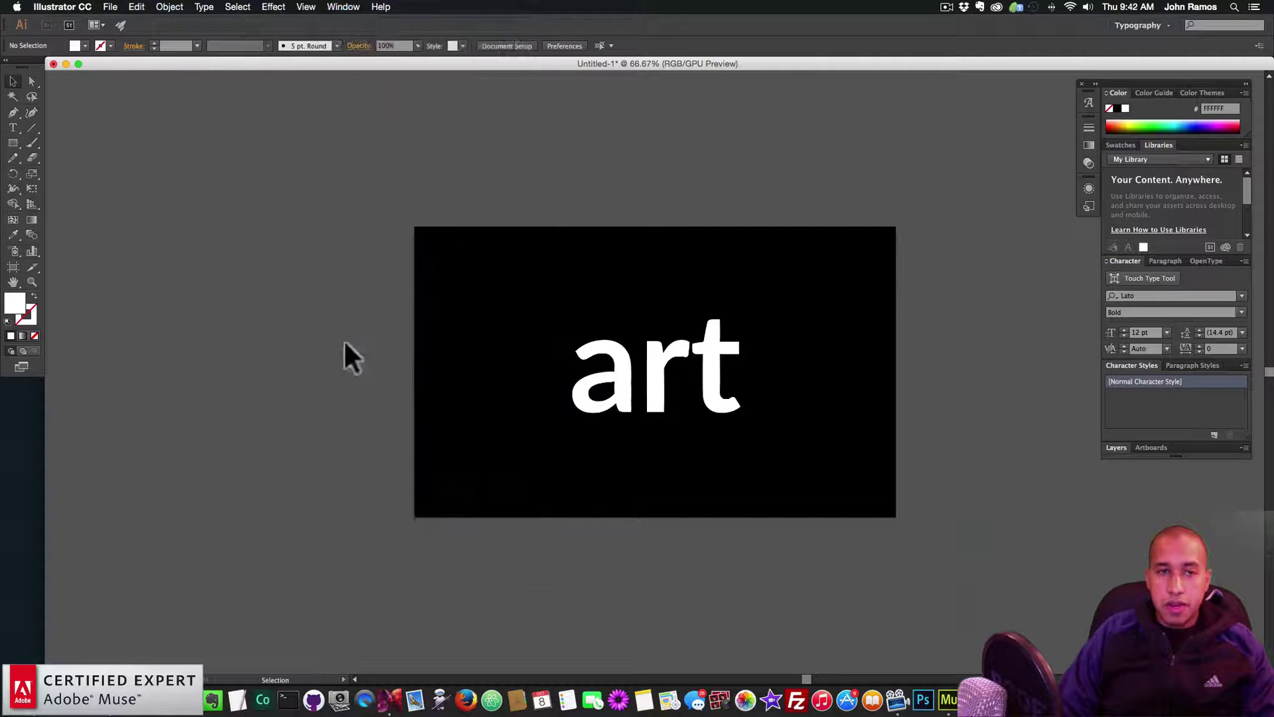
pyautogui.click(343, 8)
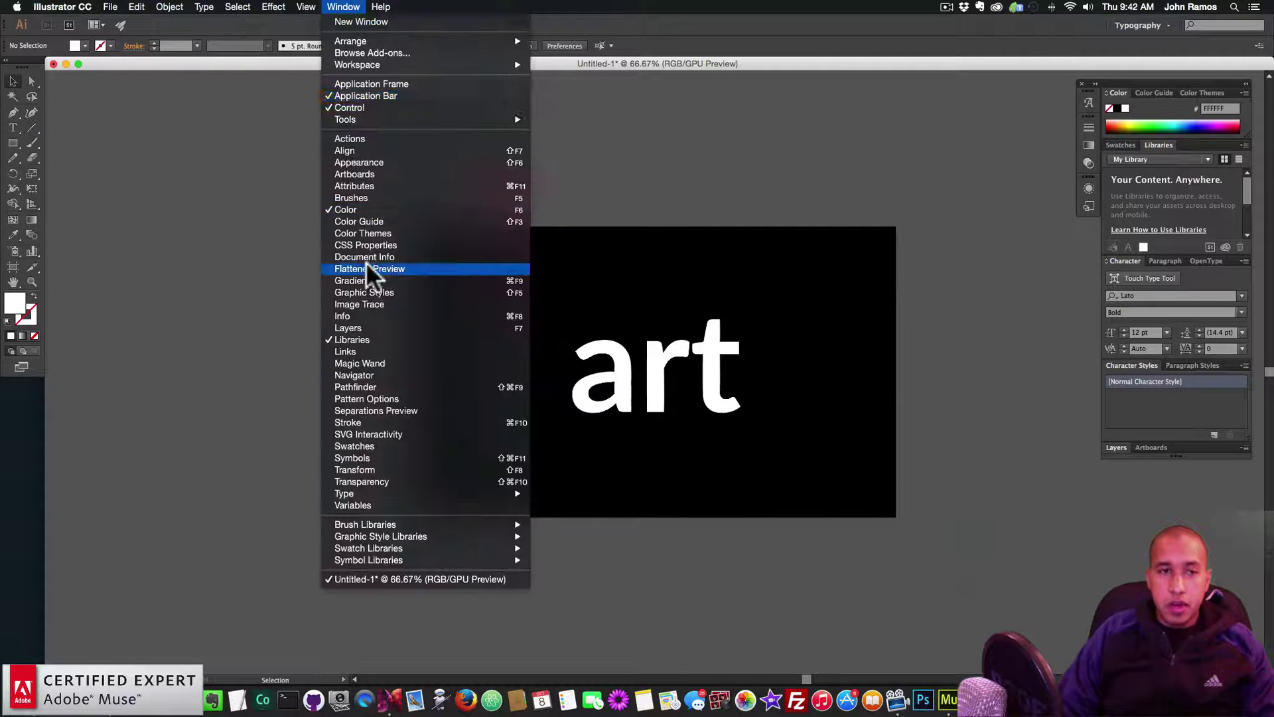
pyautogui.click(384, 388)
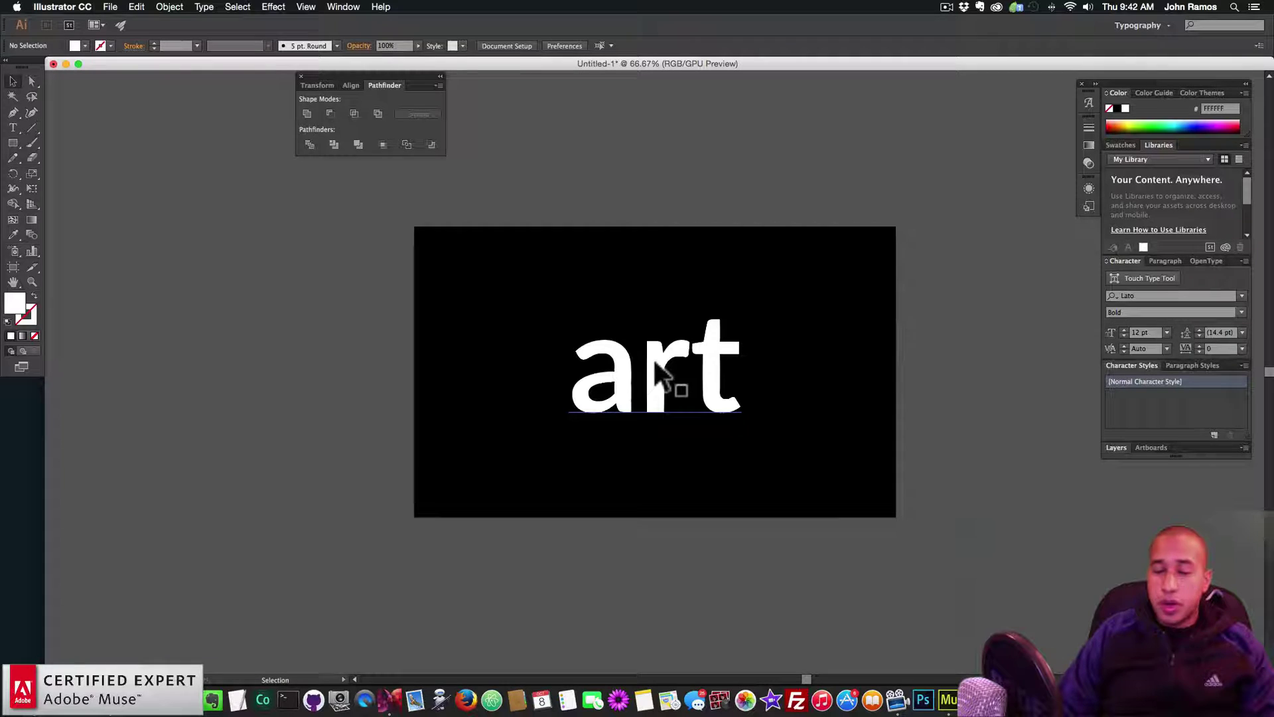
# Convert the art text to outlines and deselect it.
pyautogui.click(661, 377)
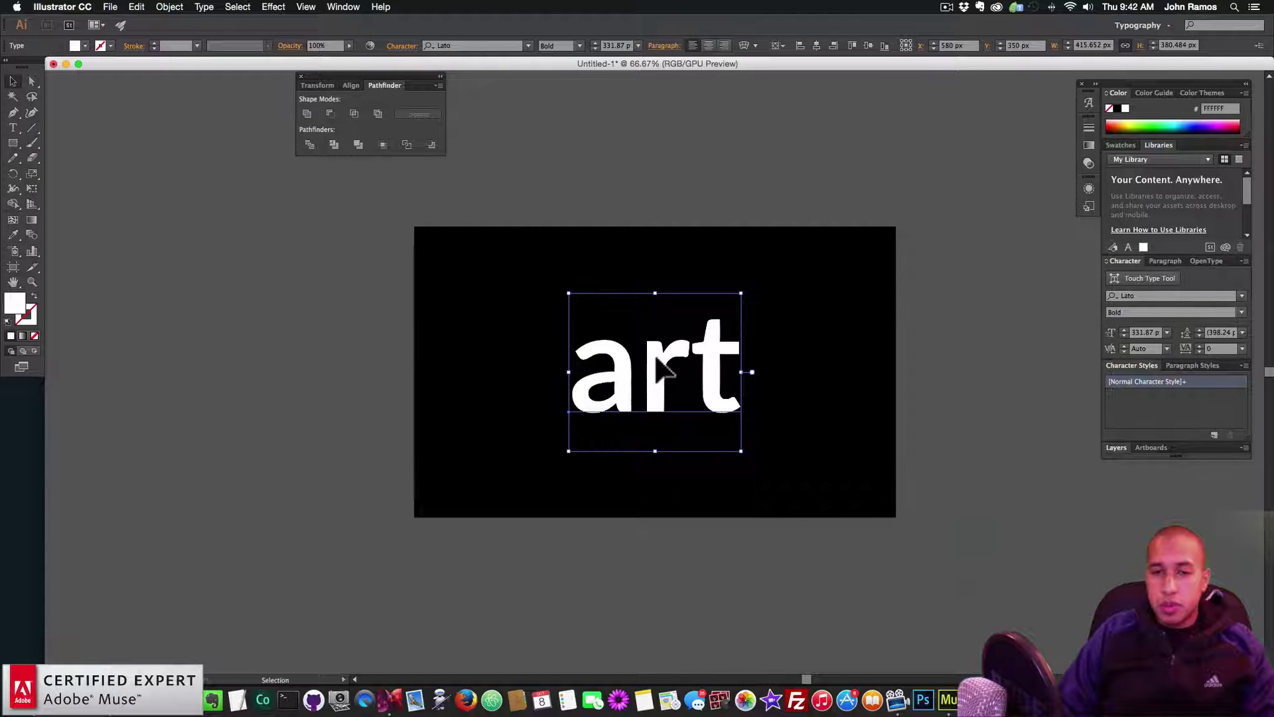
pyautogui.rightClick(657, 357)
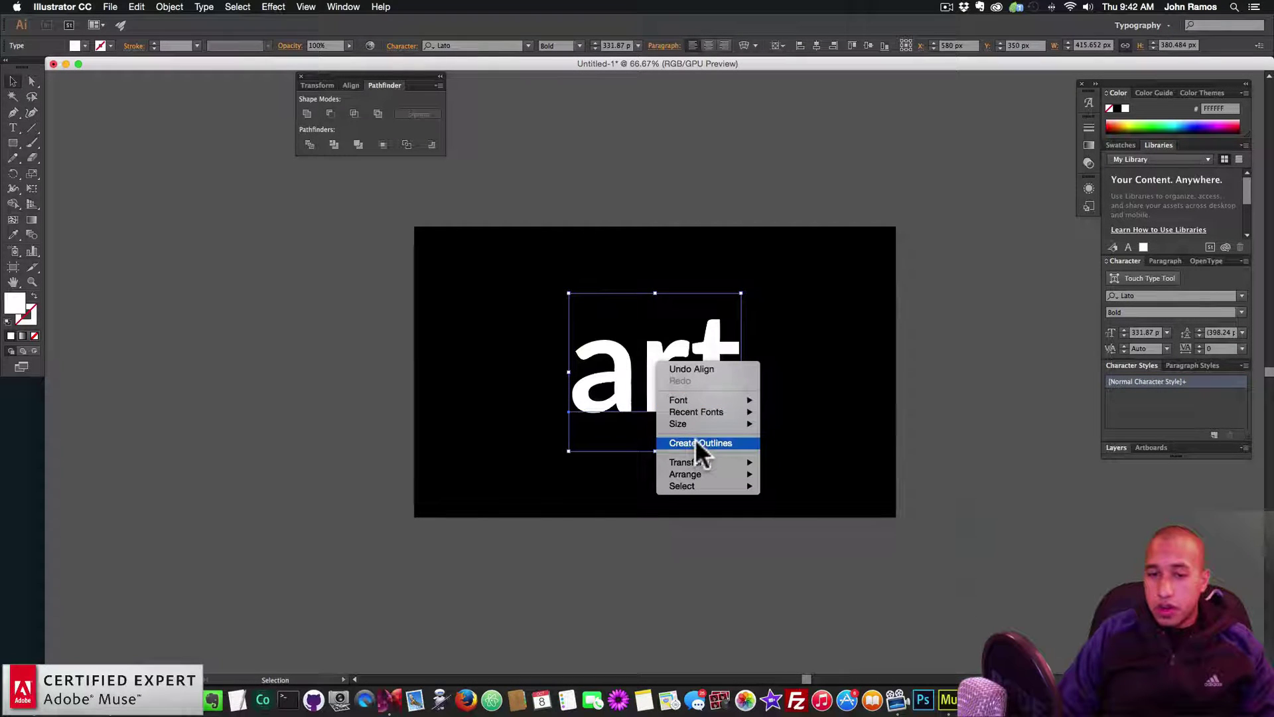
pyautogui.click(699, 440)
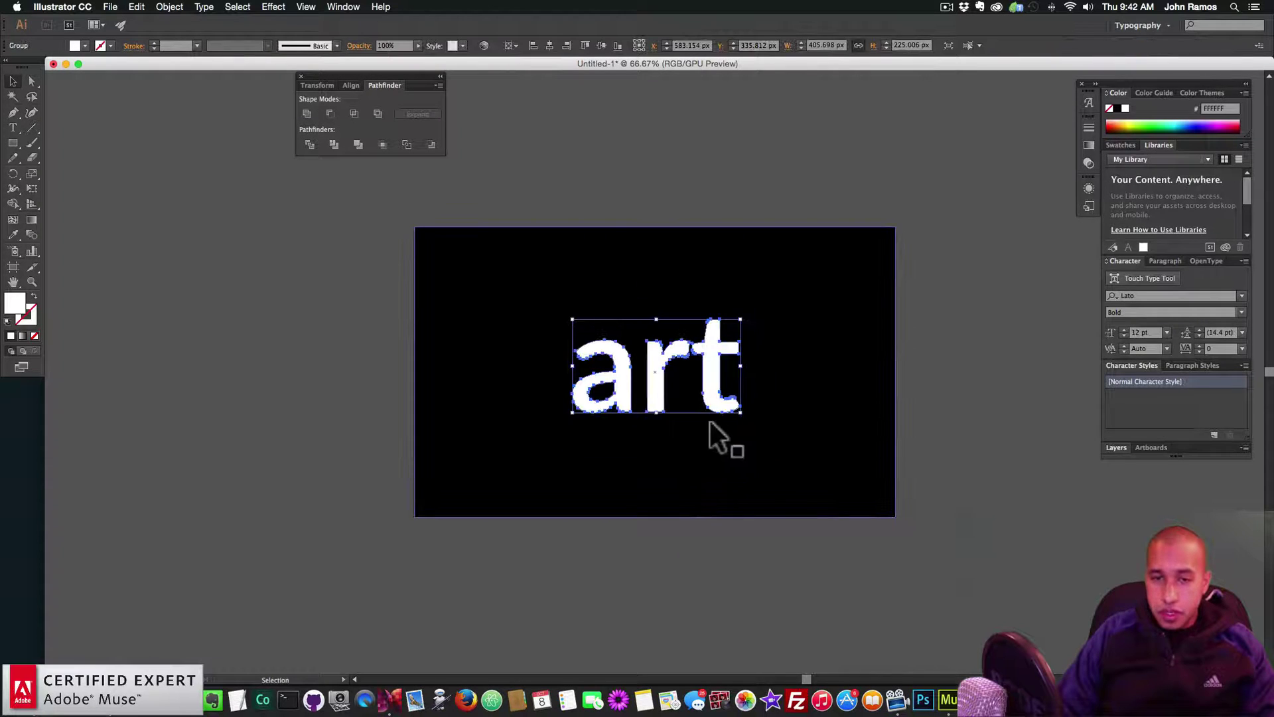
pyautogui.click(390, 281)
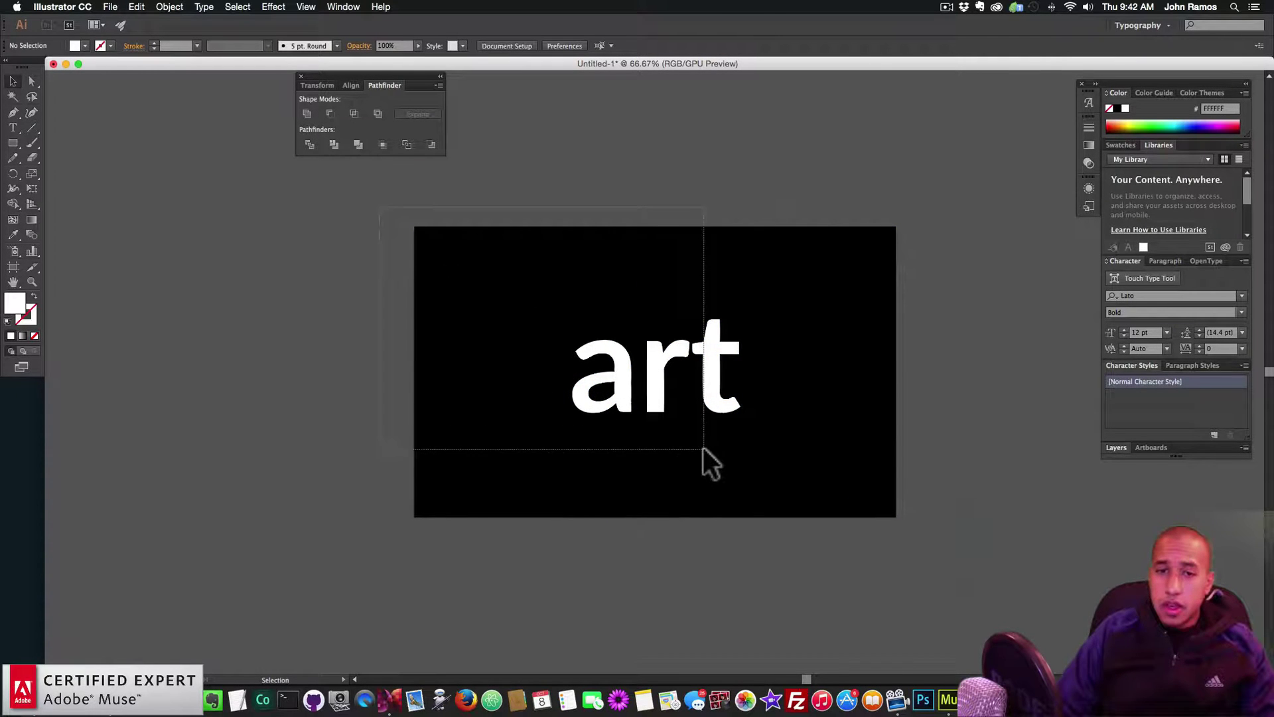
# Select the outlined letters together with the black rectangle and cut the letters out of it with Minus Front.
pyautogui.moveTo(939, 551); pyautogui.dragTo(568, 350)
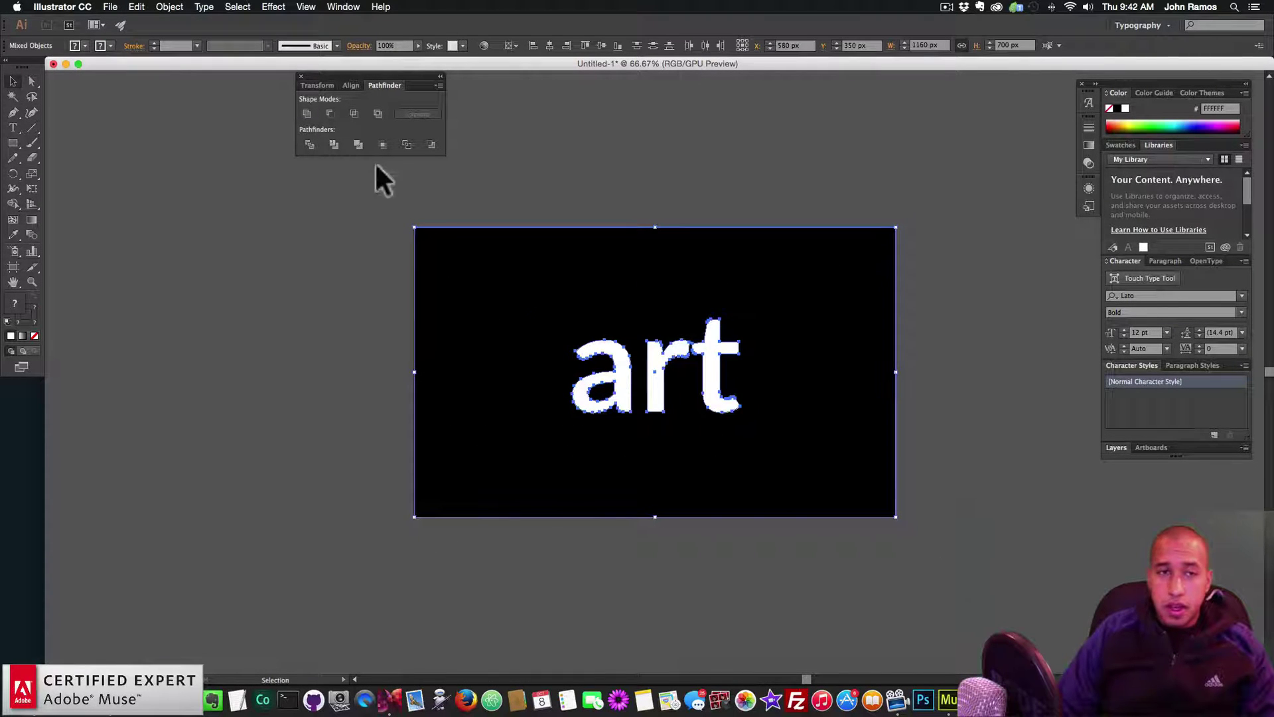
pyautogui.click(331, 111)
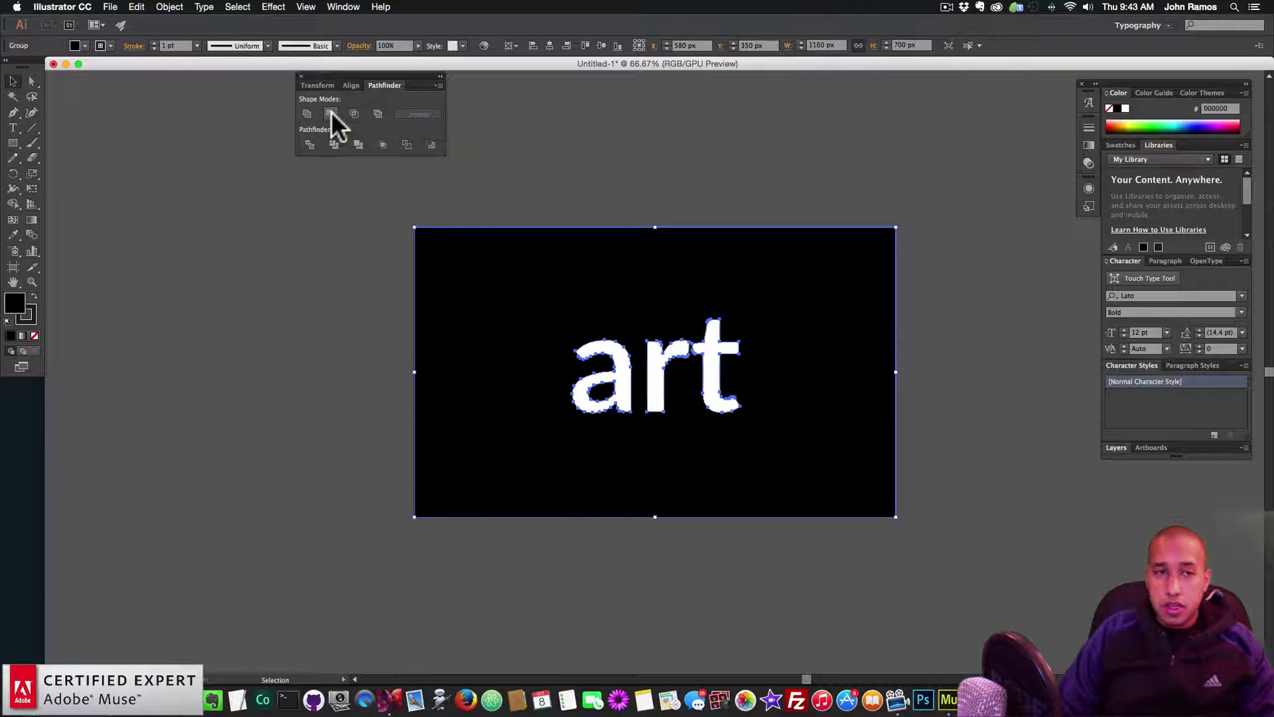
pyautogui.click(569, 196)
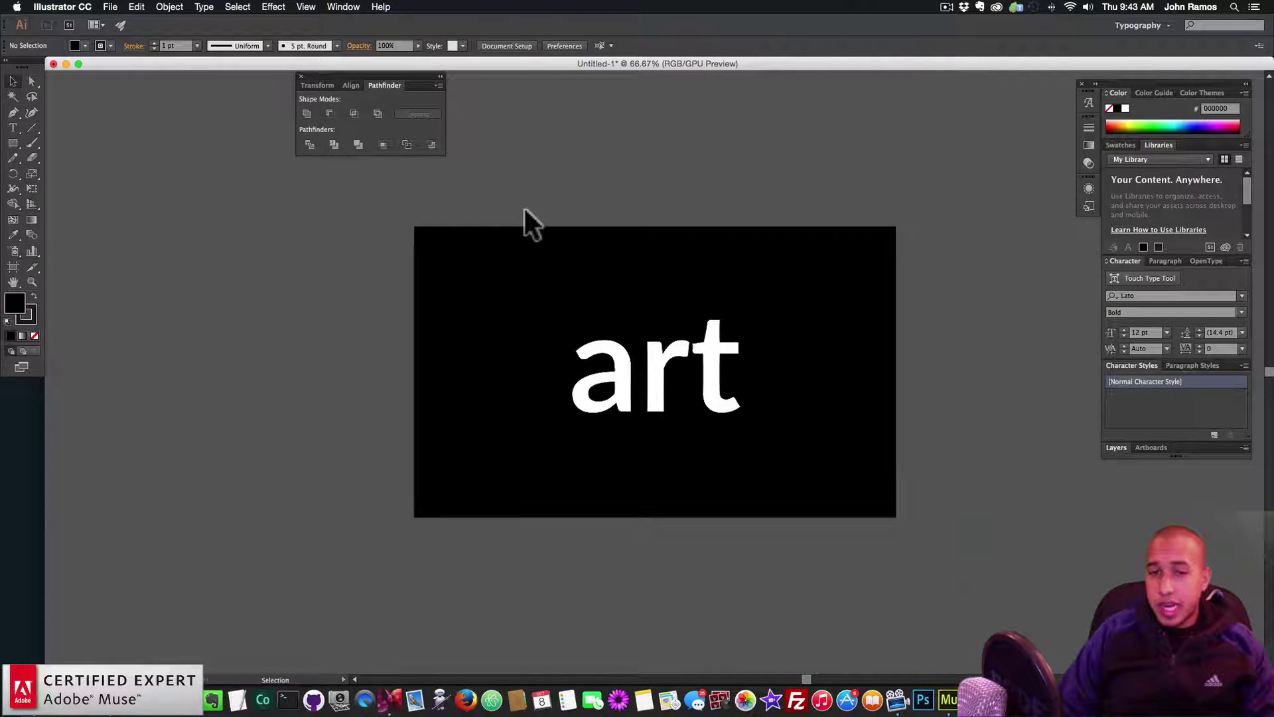
# Export the artwork for the web as a 1160 × 700 px transparent PNG-24 named text into the video folder.
pyautogui.click(111, 8)
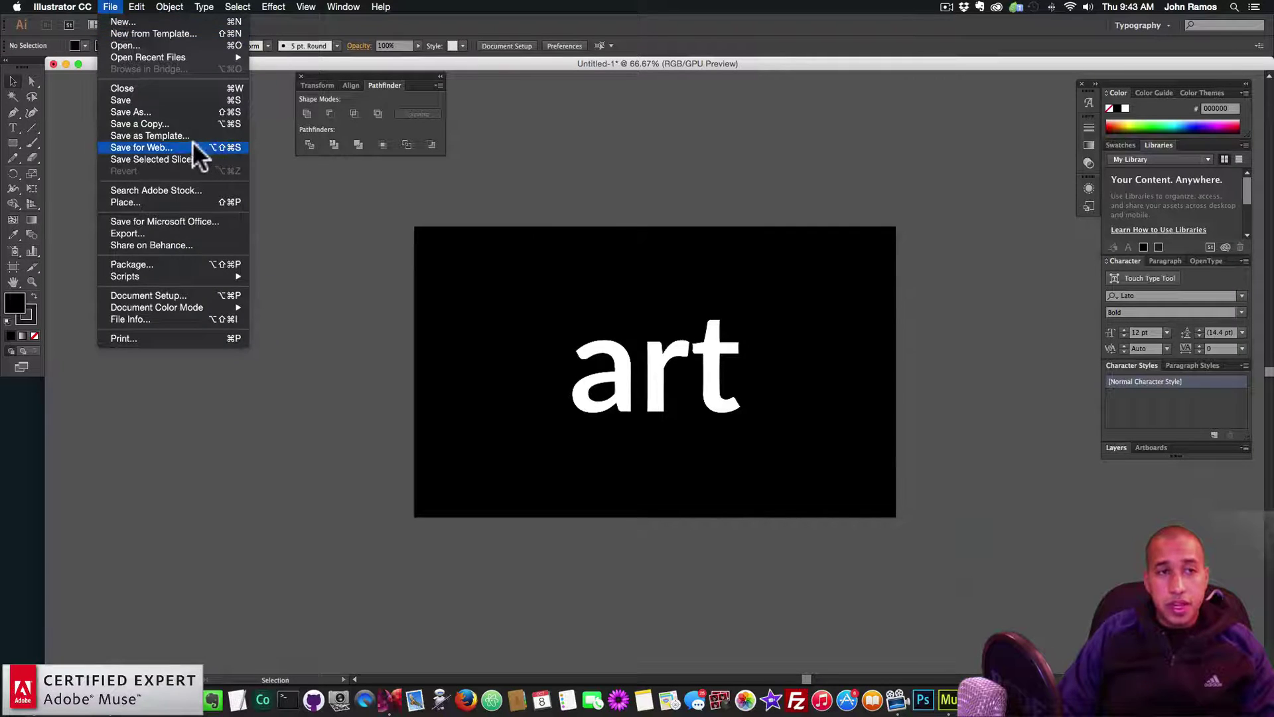
pyautogui.click(191, 140)
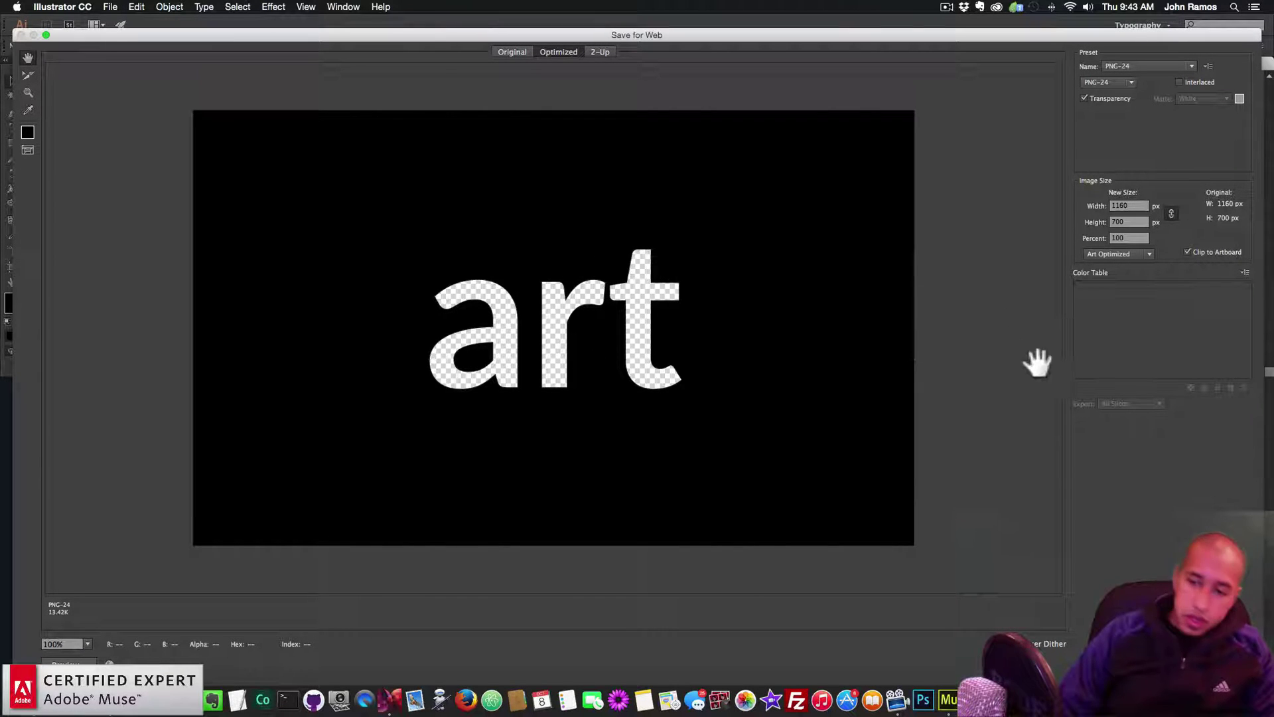
pyautogui.press('Return')
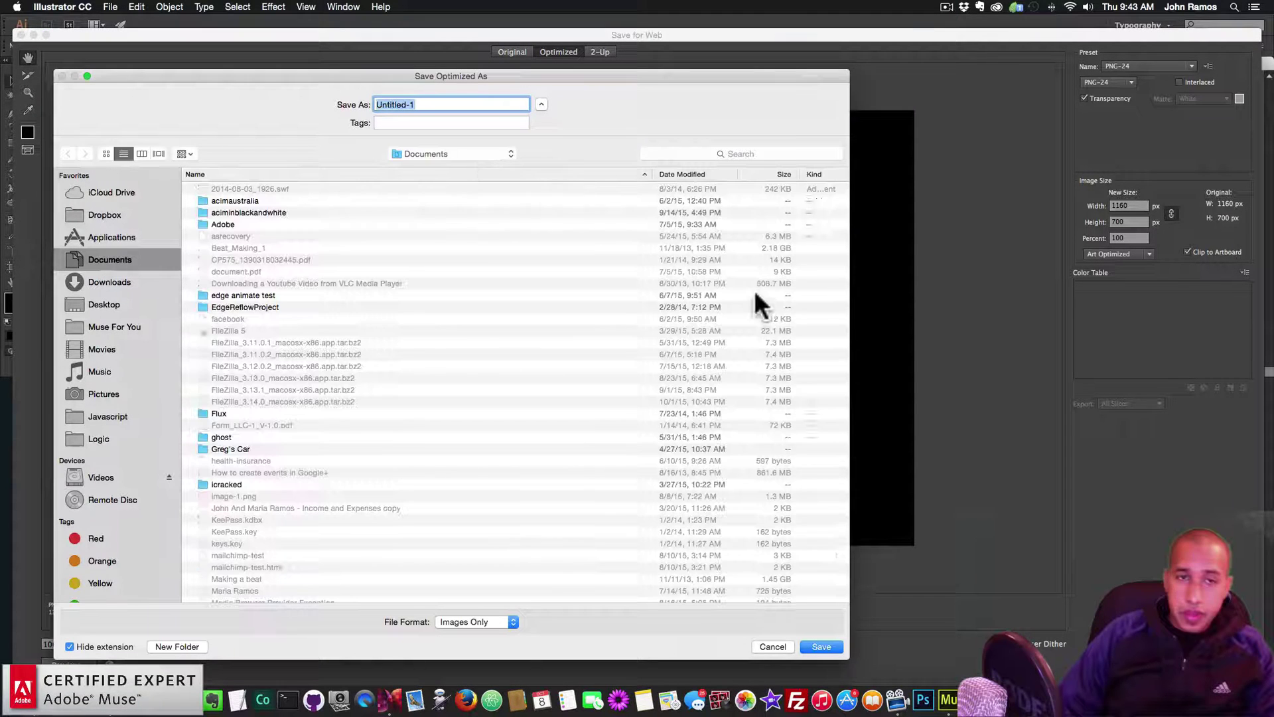
pyautogui.click(458, 154)
pyautogui.click(422, 235)
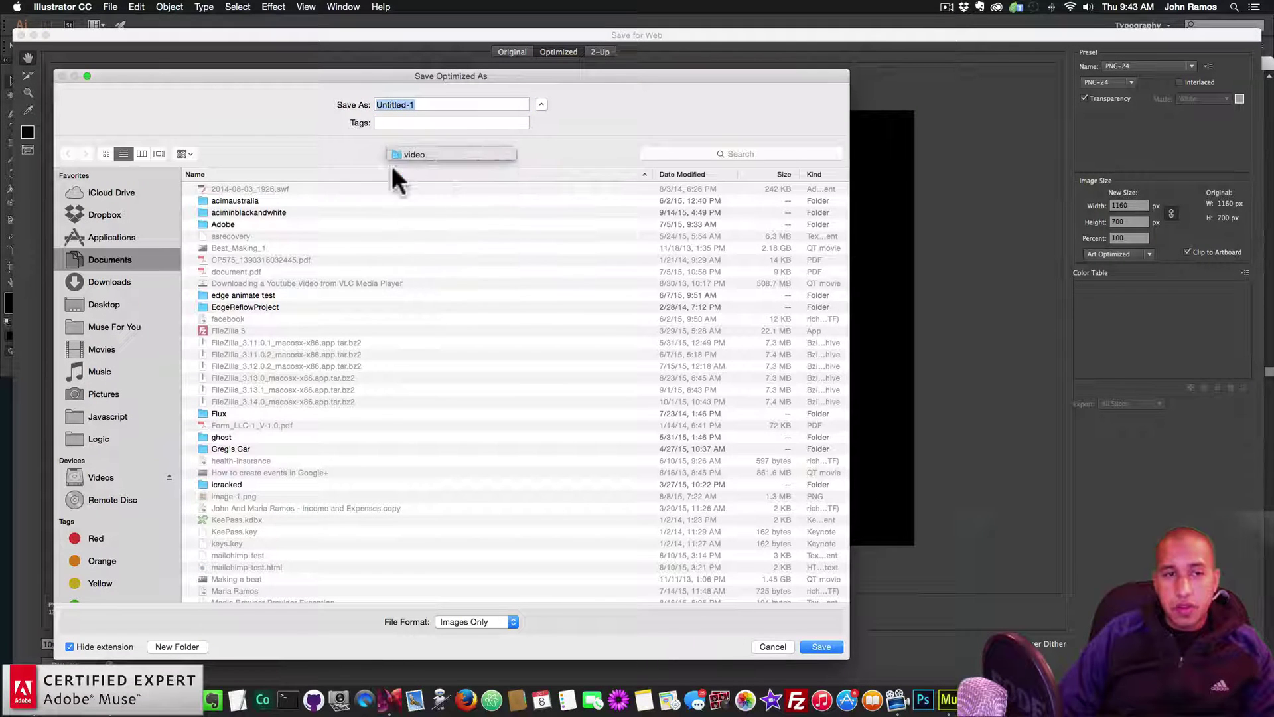
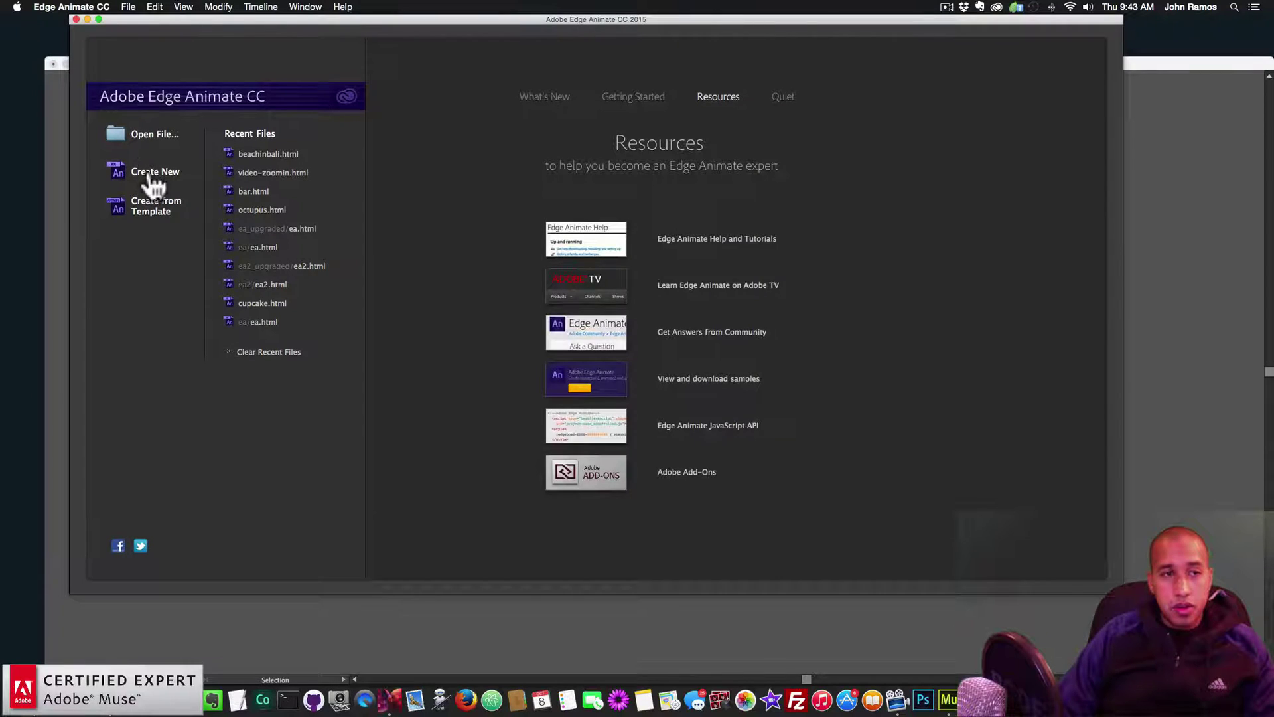
# Create a new composition in Adobe Edge Animate with a stage 1160 px wide and 700 px high.
pyautogui.click(152, 174)
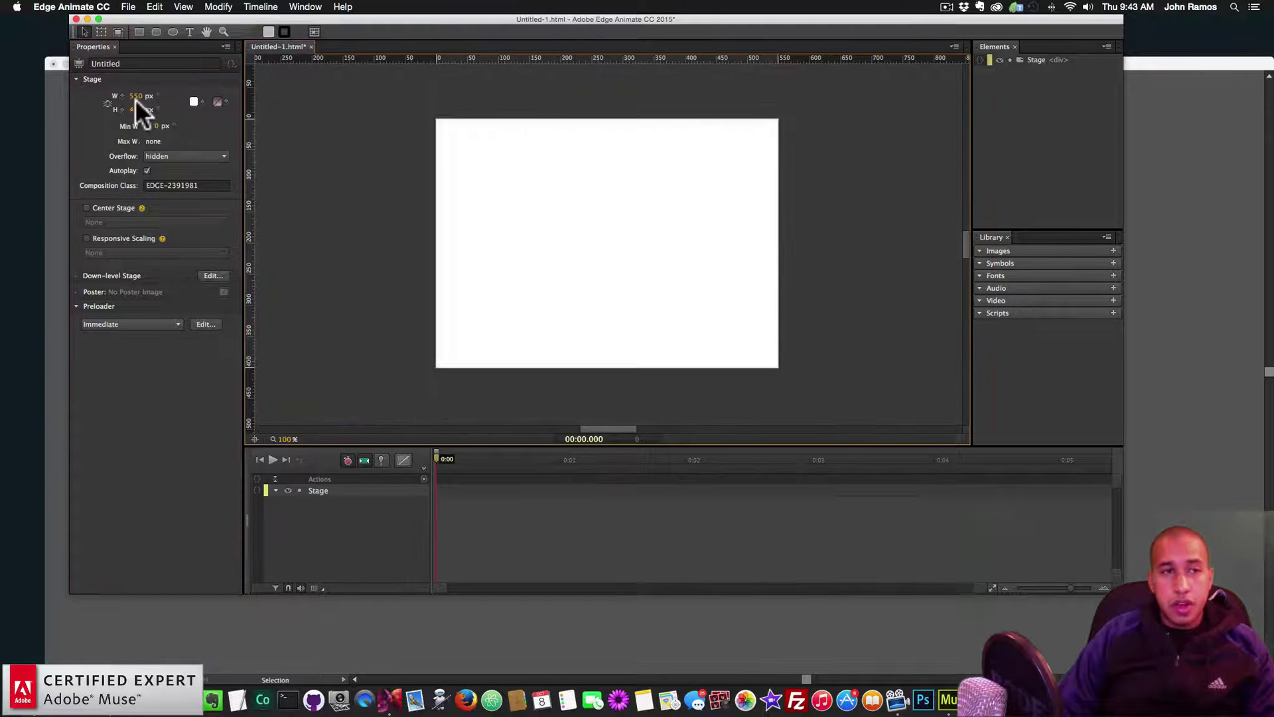
pyautogui.click(137, 96)
pyautogui.write('1160')
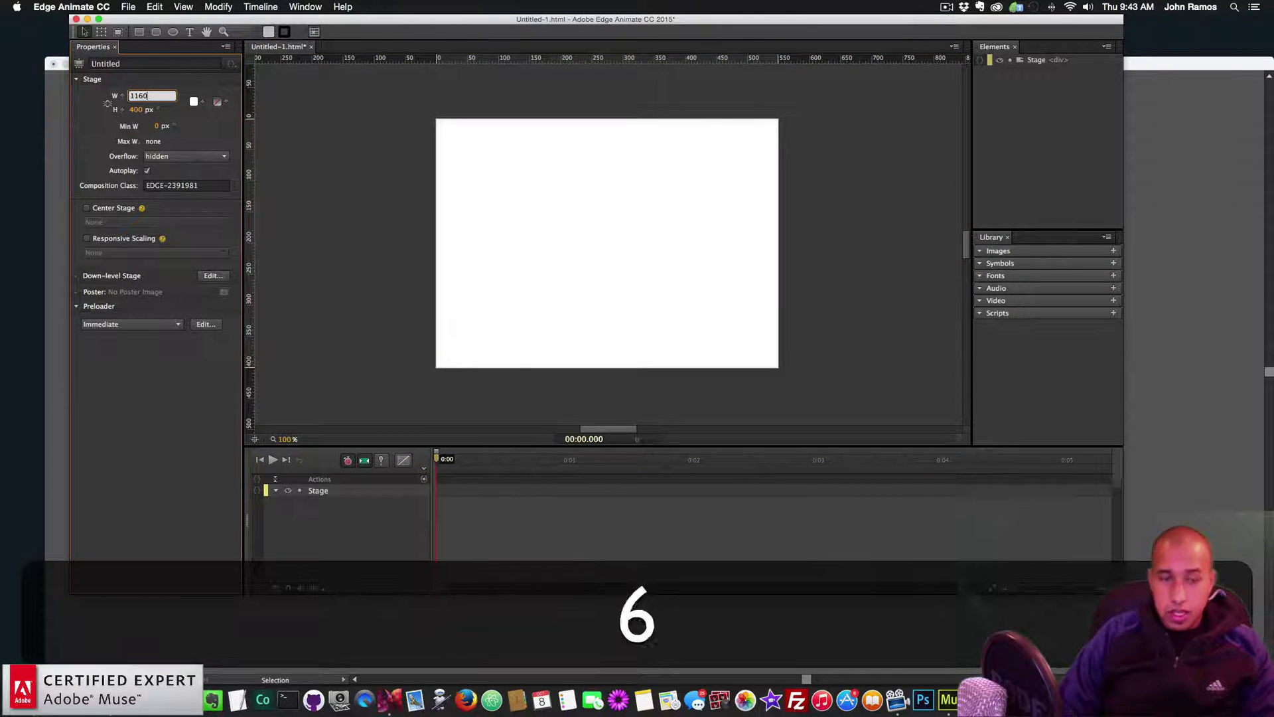
pyautogui.press('Return')
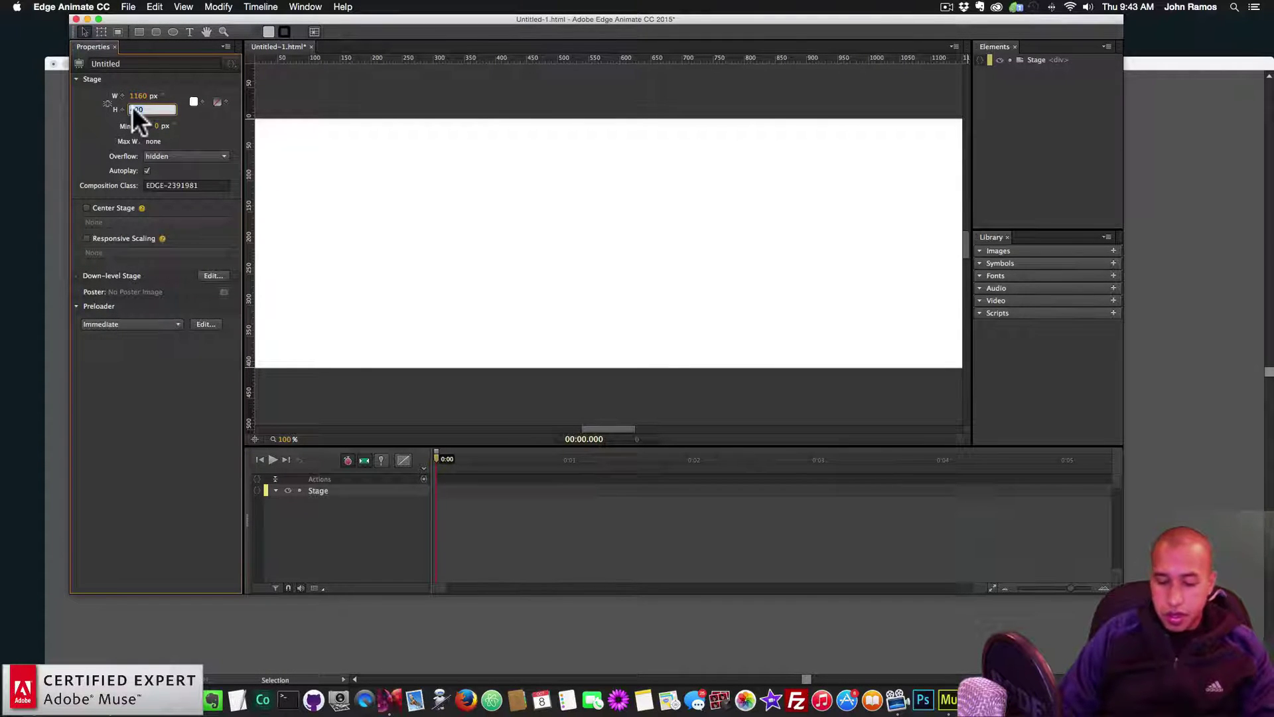
pyautogui.write('70')
pyautogui.press('BackSpace')
pyautogui.write('00')
pyautogui.press('Return')
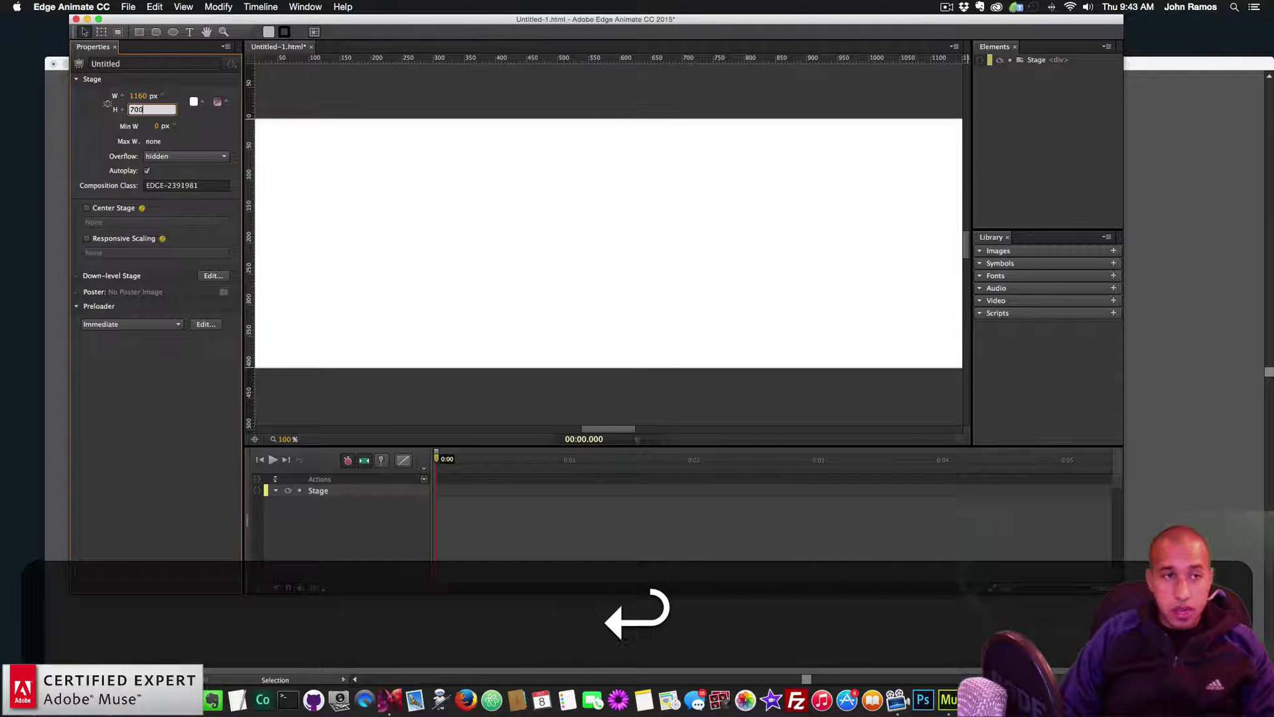
pyautogui.press('super+minus')
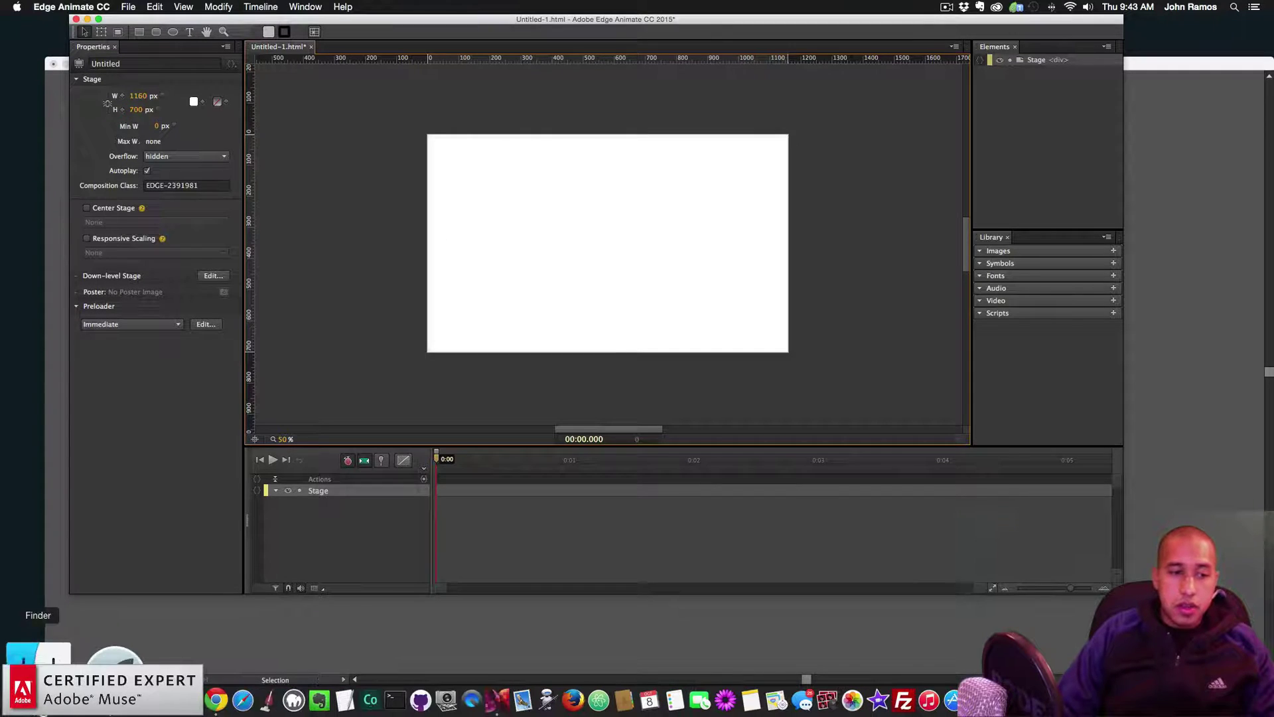
# Add text.png from the video folder in Finder to the Edge Animate stage.
pyautogui.click(37, 700)
pyautogui.moveTo(548, 153); pyautogui.dragTo(715, 372)
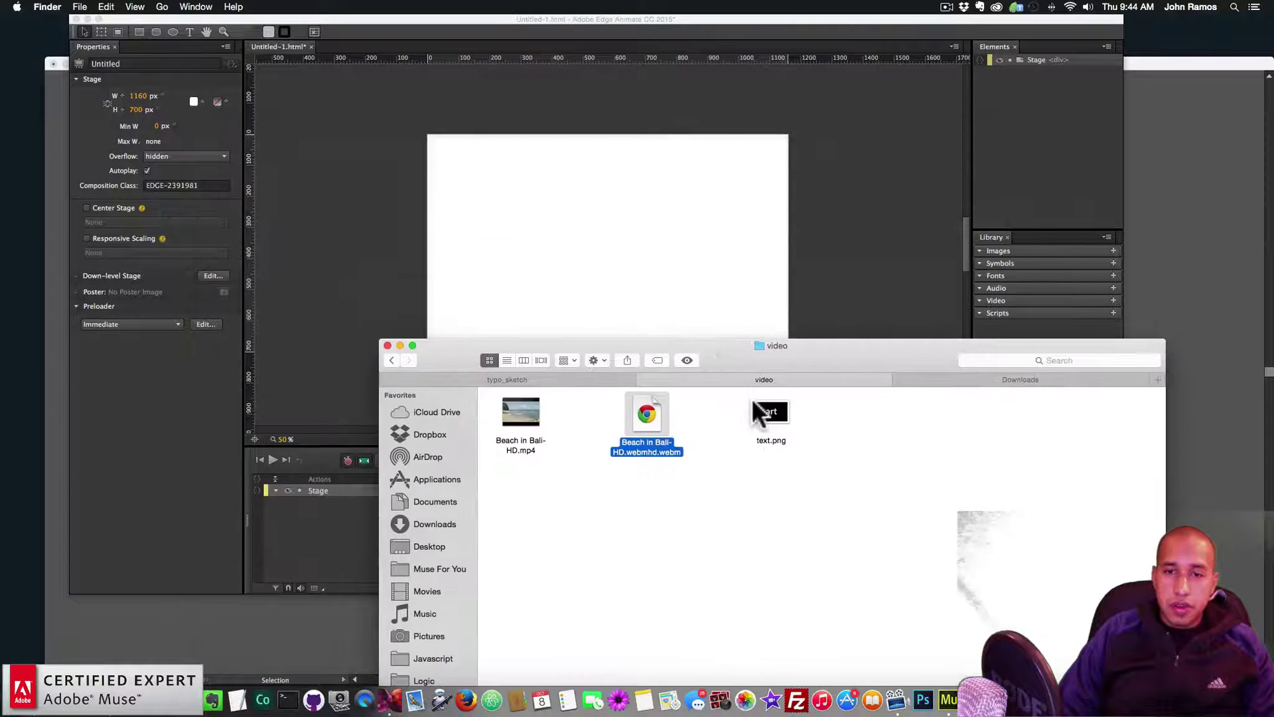
pyautogui.moveTo(769, 412); pyautogui.dragTo(526, 181)
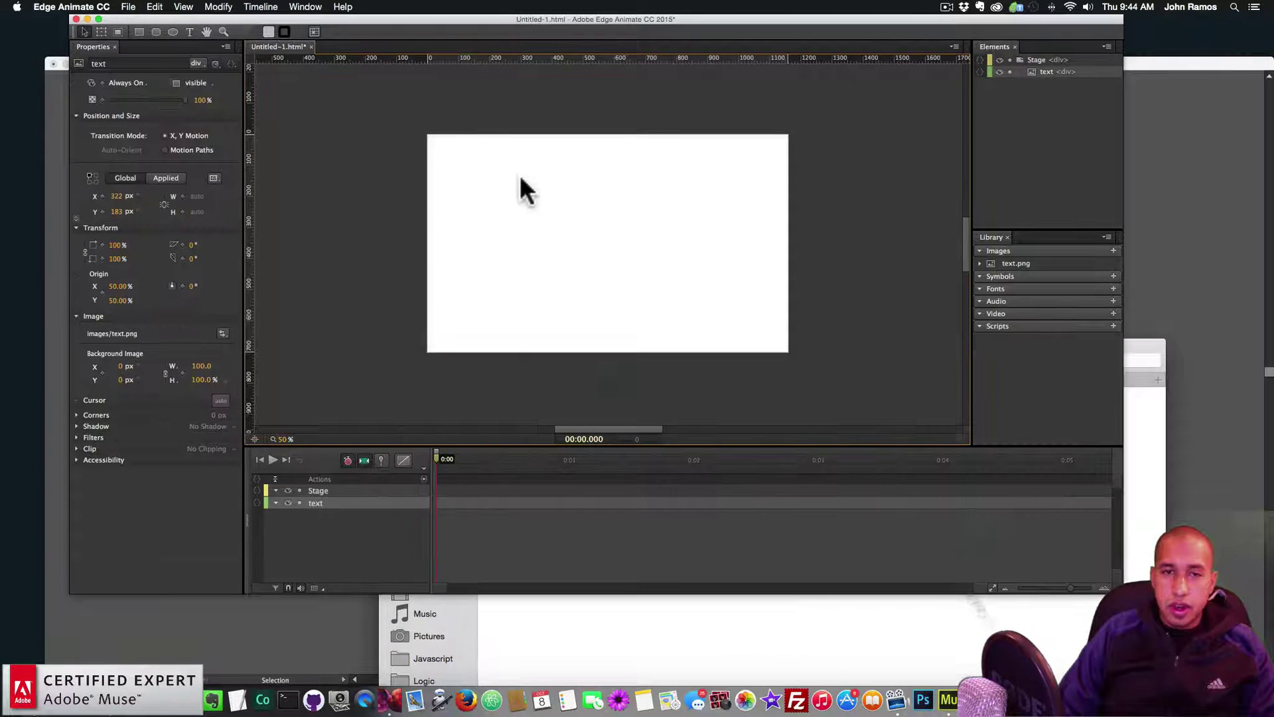
# Place the text graphic at X 0, Y 0 on the stage and add Scale X and Scale Y keyframes at 0:00.
pyautogui.moveTo(667, 309); pyautogui.dragTo(585, 265)
pyautogui.press('super+minus')
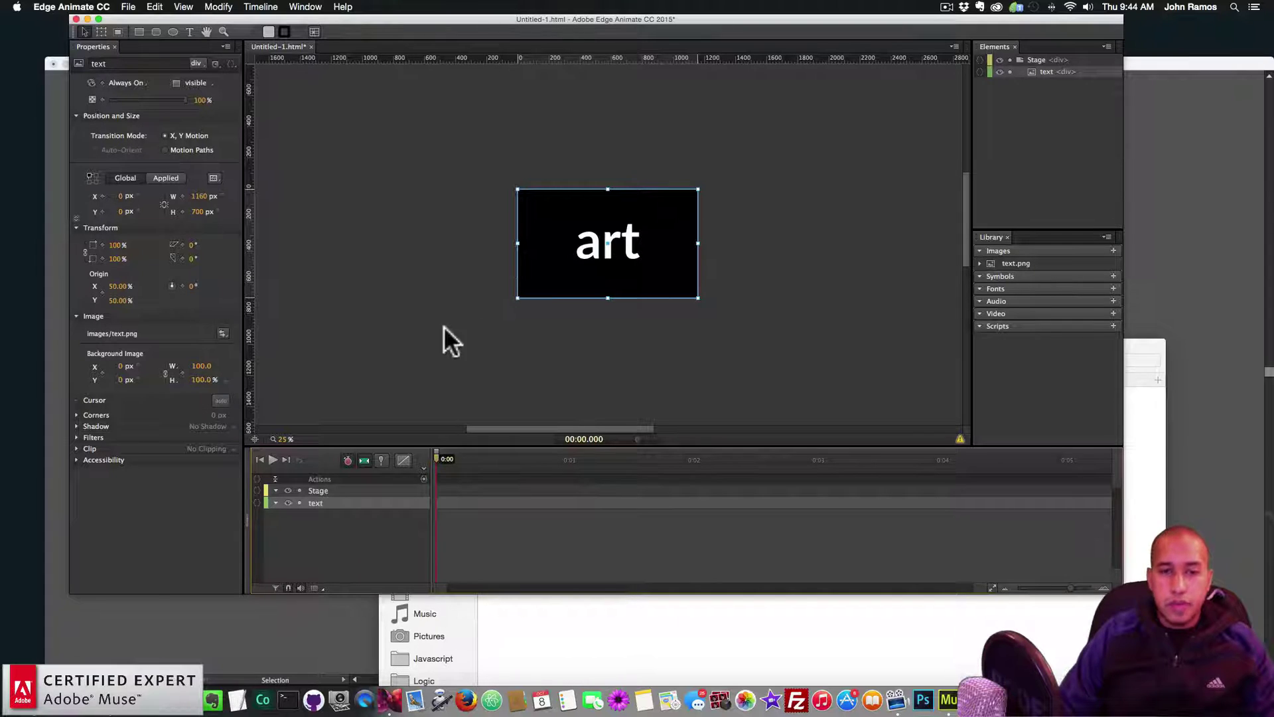
pyautogui.click(99, 243)
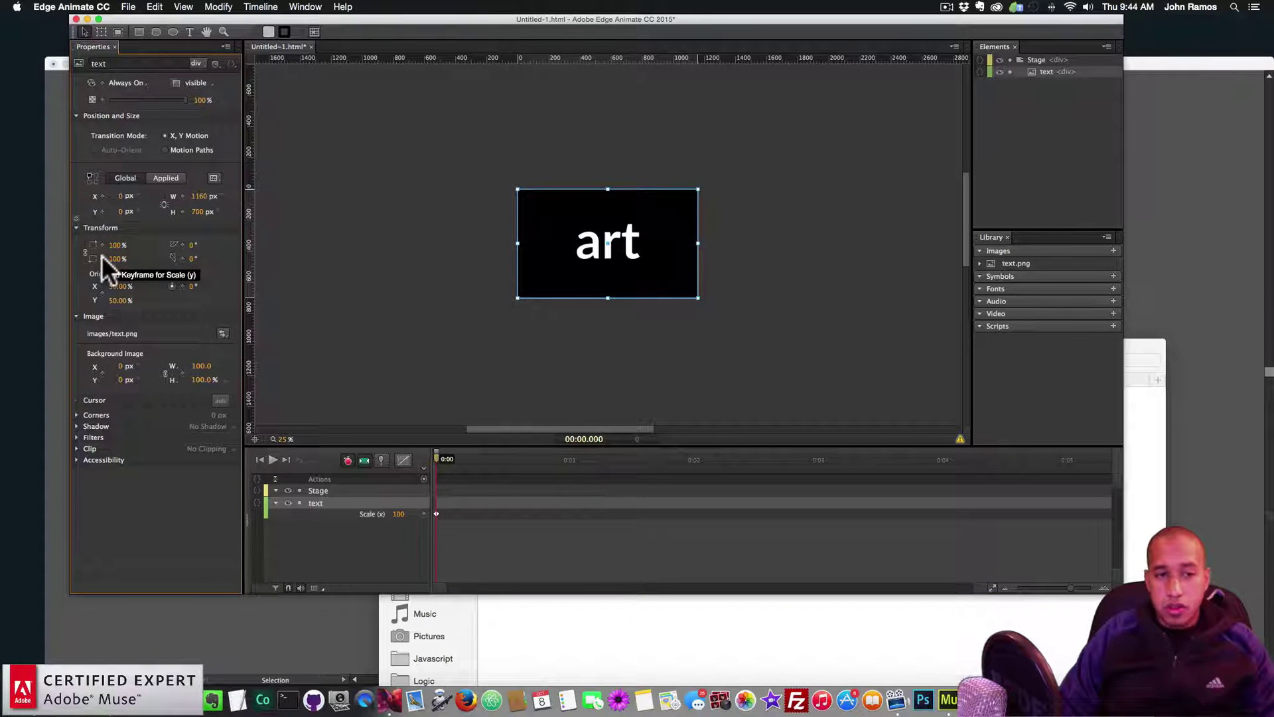
pyautogui.click(102, 257)
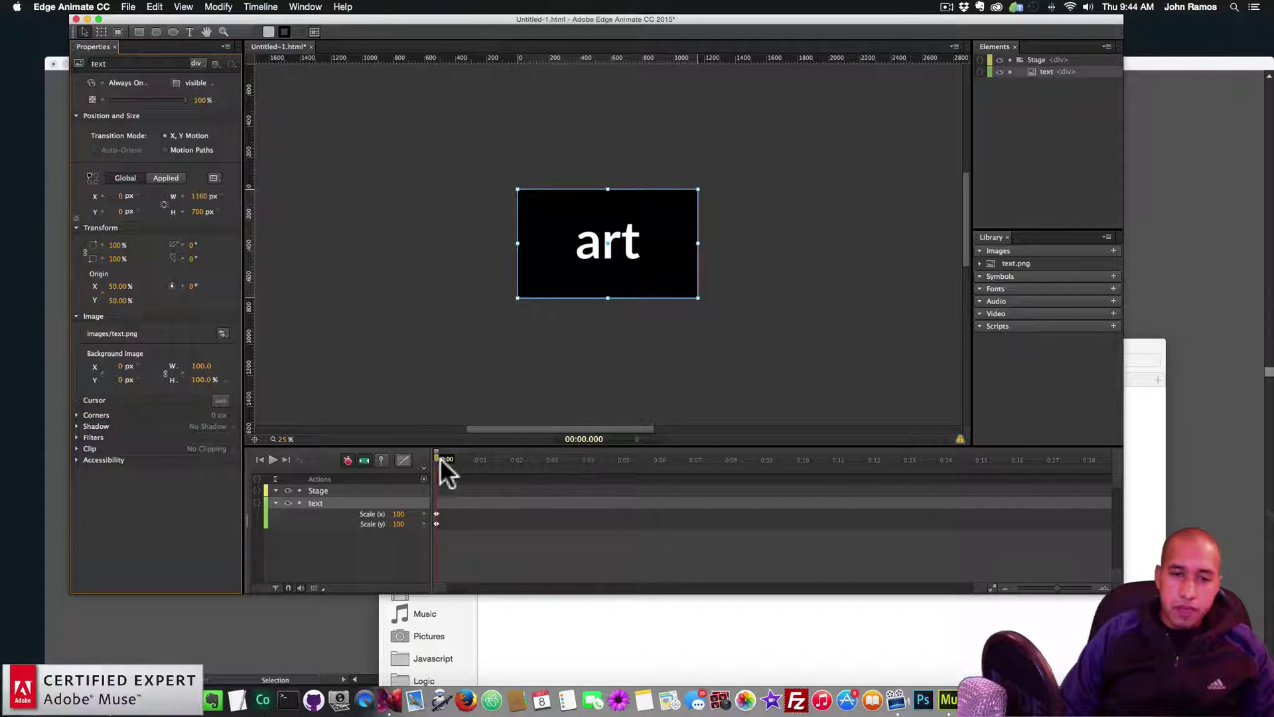
# At 0:10, enlarge the text graphic proportionally to about 3331% so the cut-out stem of the r covers the whole stage.
pyautogui.moveTo(440, 458); pyautogui.dragTo(797, 502)
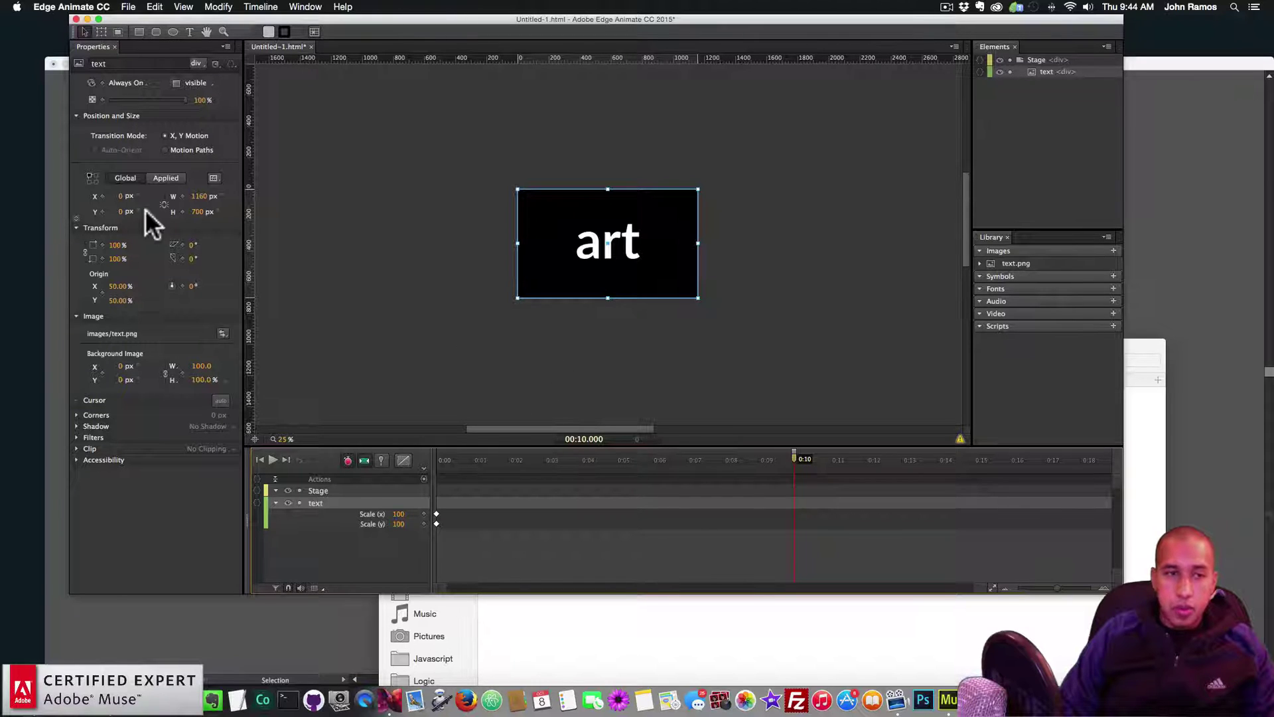
pyautogui.click(116, 245)
pyautogui.moveTo(116, 246); pyautogui.dragTo(293, 270)
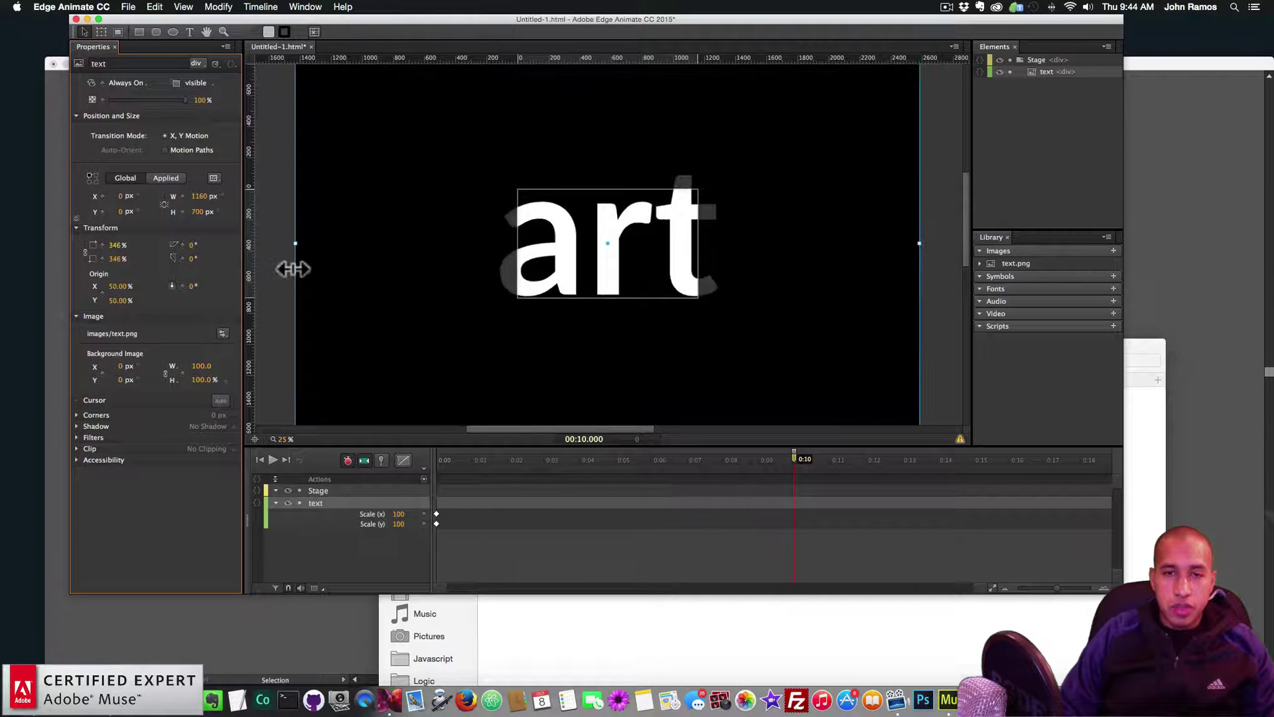
pyautogui.moveTo(99, 261); pyautogui.dragTo(256, 258)
pyautogui.moveTo(116, 255); pyautogui.dragTo(284, 258)
pyautogui.moveTo(114, 256); pyautogui.dragTo(217, 253)
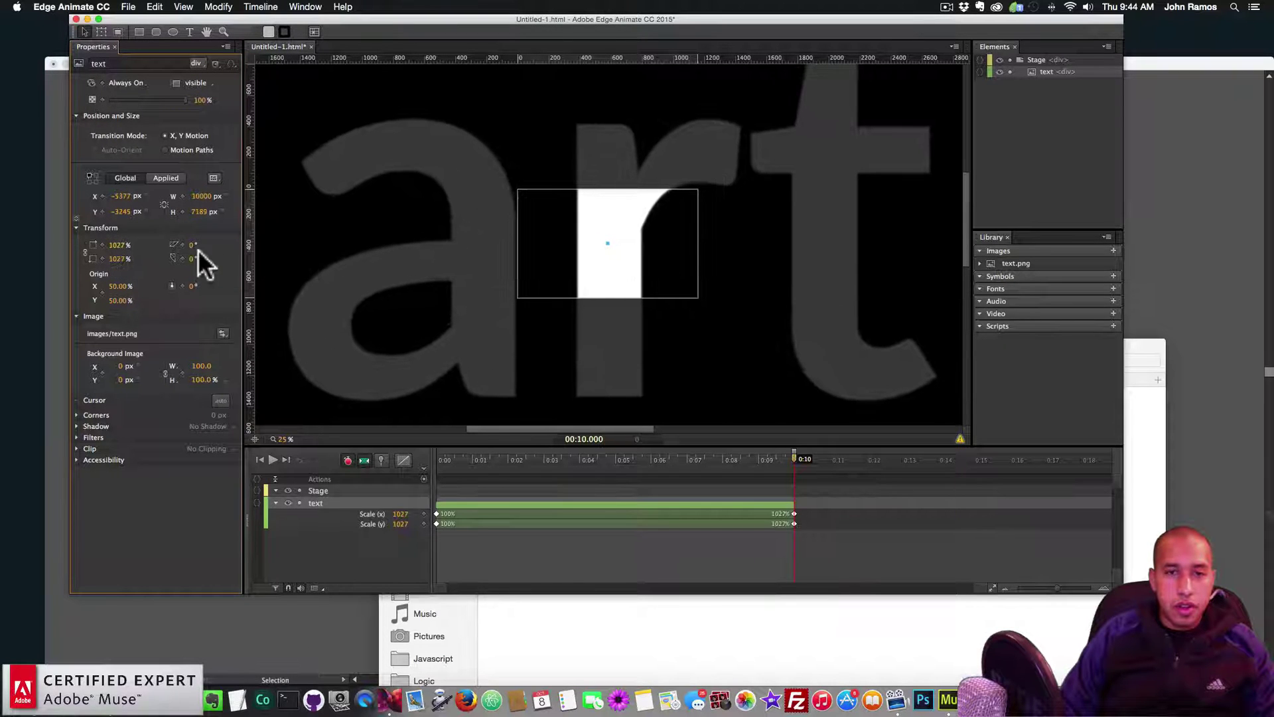
pyautogui.moveTo(113, 251); pyautogui.dragTo(298, 262)
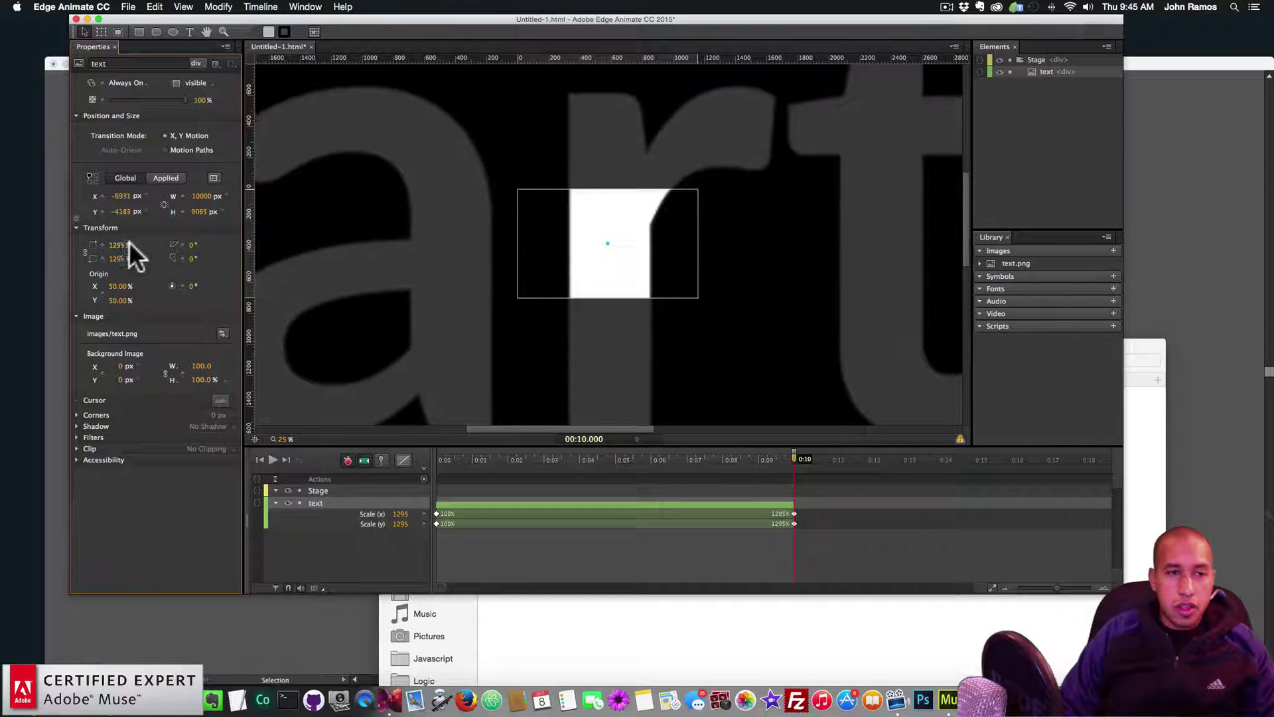
pyautogui.moveTo(128, 250); pyautogui.dragTo(270, 250)
pyautogui.moveTo(128, 250); pyautogui.dragTo(252, 253)
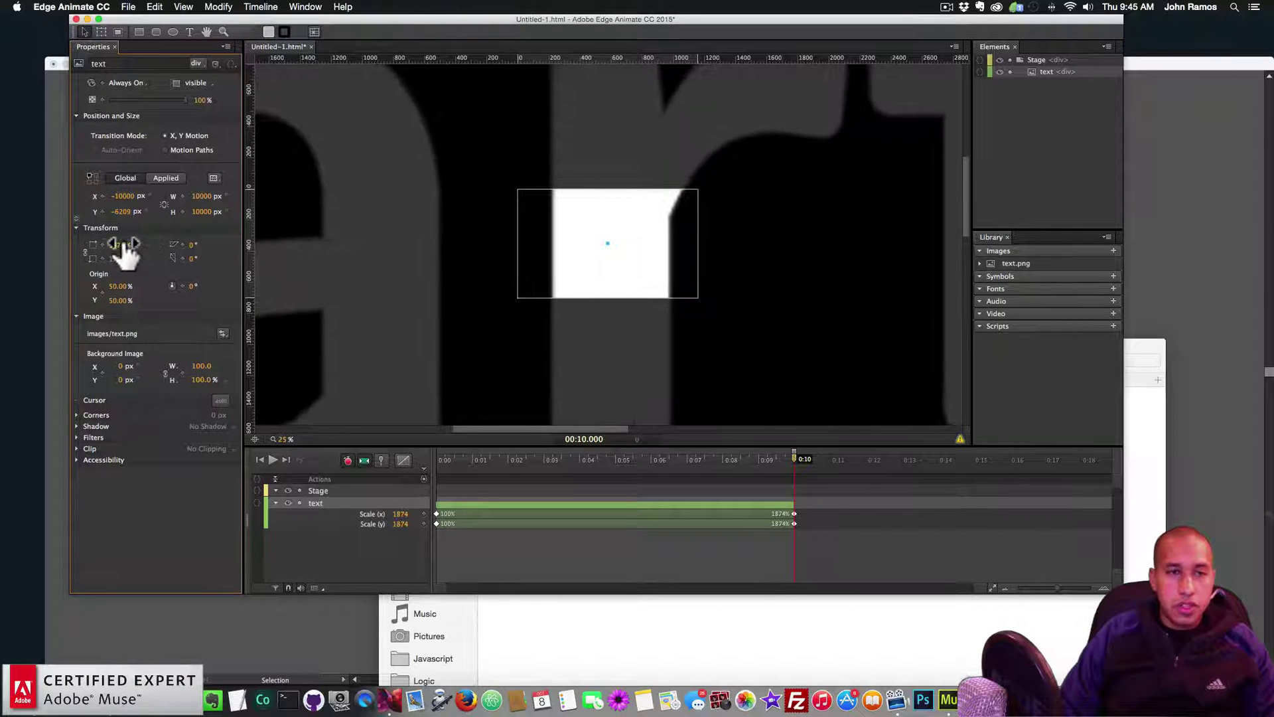
pyautogui.moveTo(126, 250); pyautogui.dragTo(272, 252)
pyautogui.moveTo(114, 247); pyautogui.dragTo(256, 250)
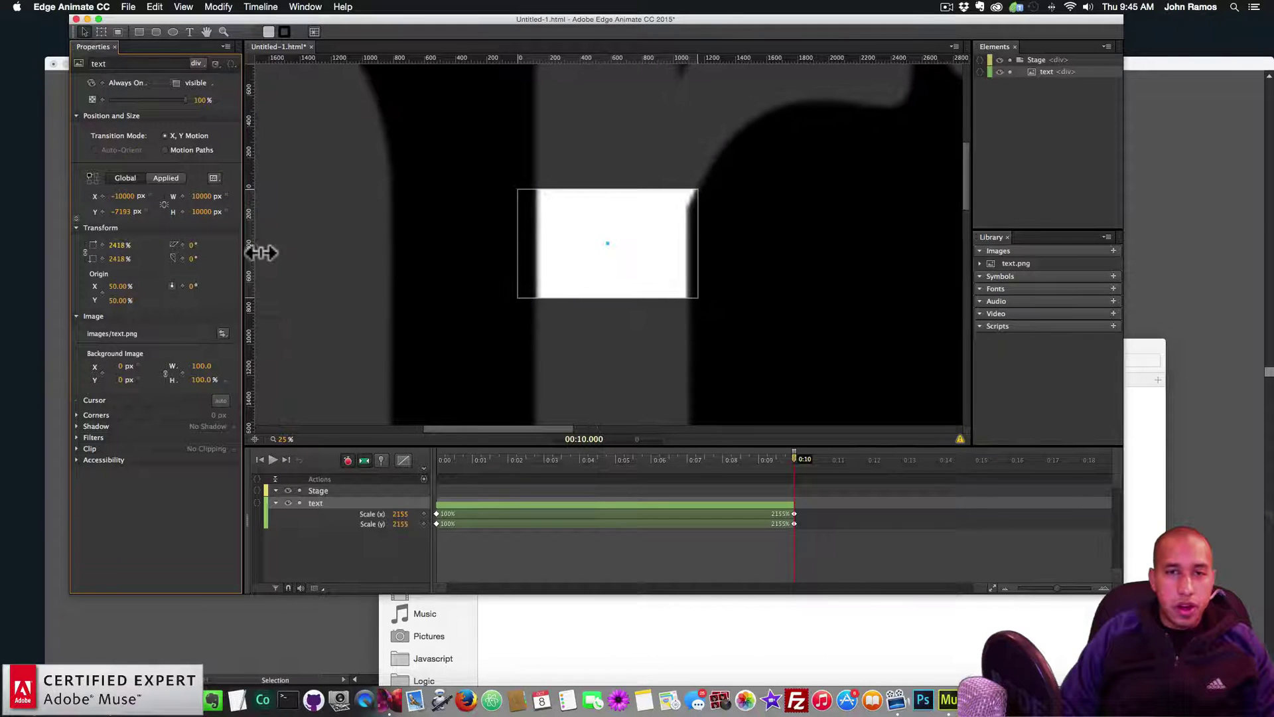
pyautogui.moveTo(119, 247); pyautogui.dragTo(256, 249)
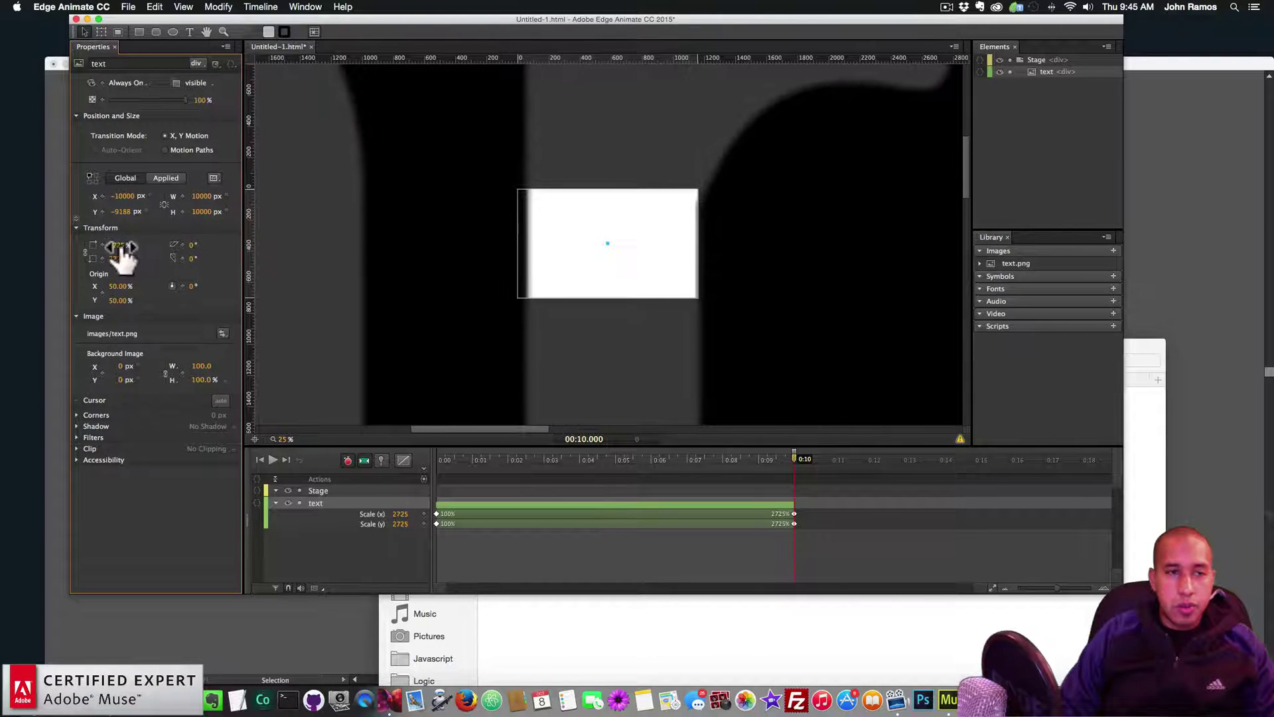
pyautogui.moveTo(114, 250); pyautogui.dragTo(307, 259)
pyautogui.moveTo(114, 253); pyautogui.dragTo(213, 253)
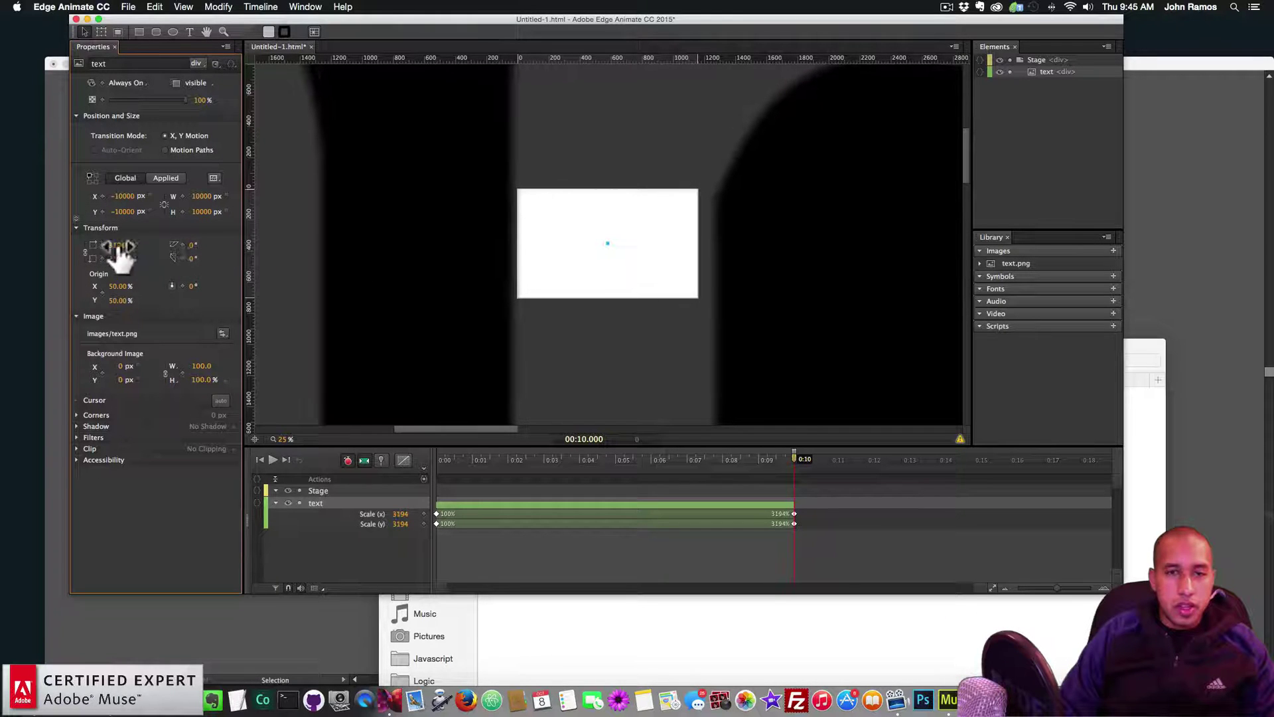
pyautogui.moveTo(114, 246); pyautogui.dragTo(156, 249)
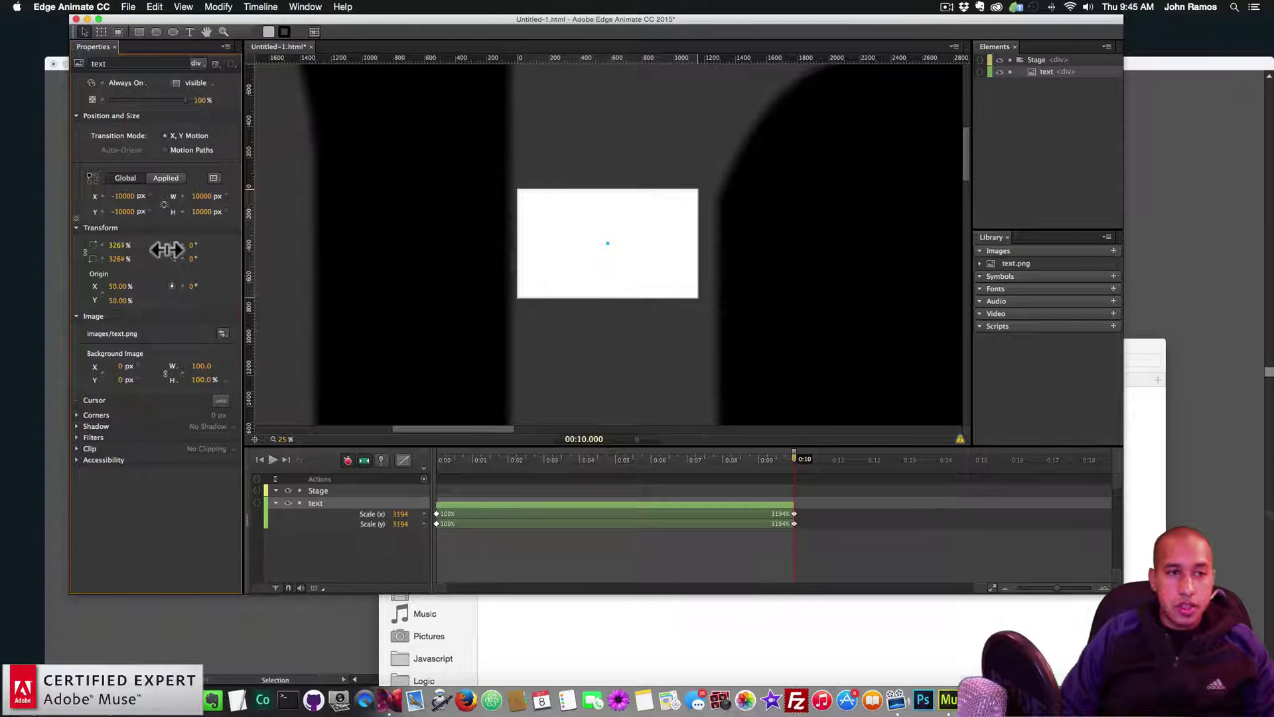
pyautogui.moveTo(174, 249); pyautogui.dragTo(193, 251)
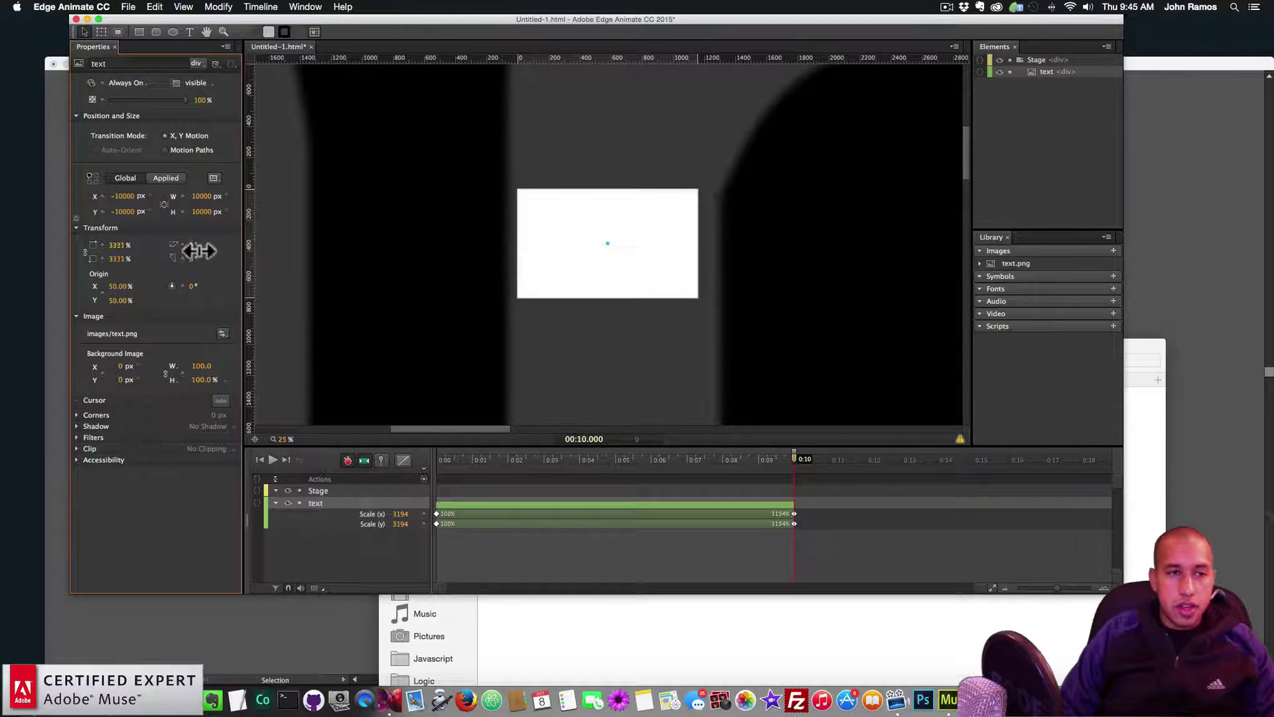
# Set the text graphic's scale at 0:10 to 3500%, preview the animation and return the playhead to 0:00.
pyautogui.click(116, 245)
pyautogui.write('3500')
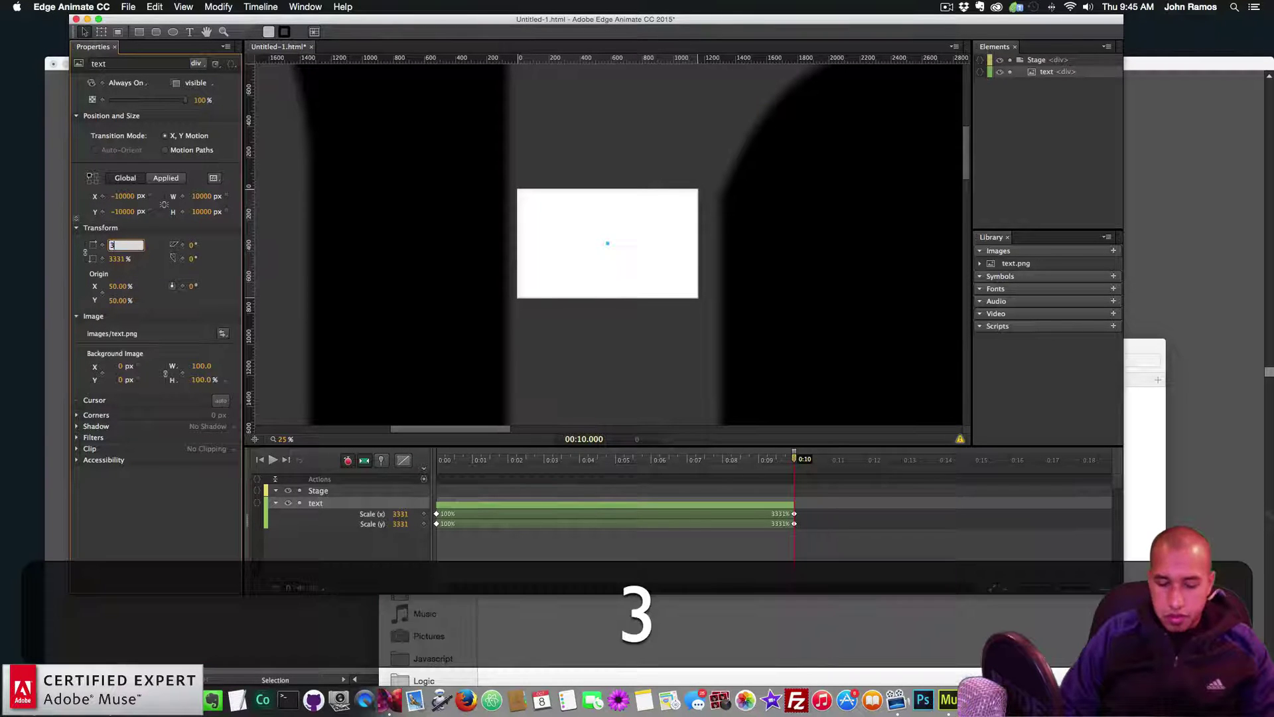
pyautogui.press('Return')
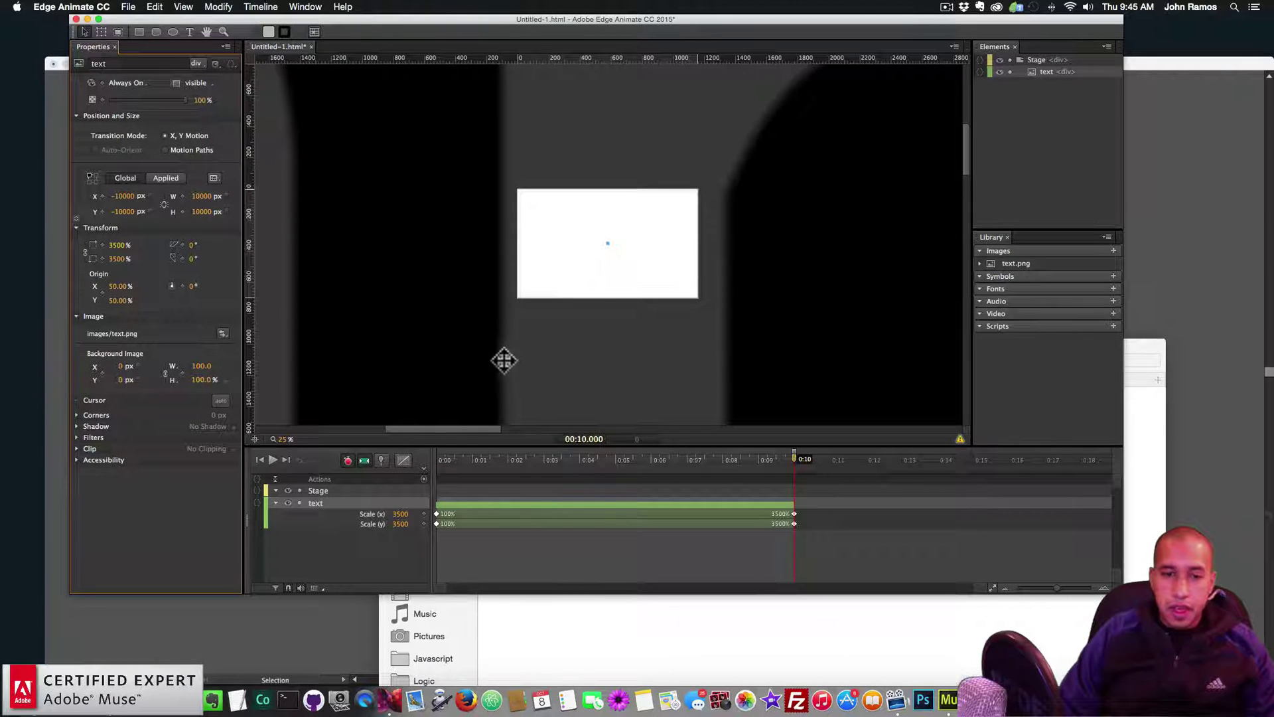
pyautogui.press('space')
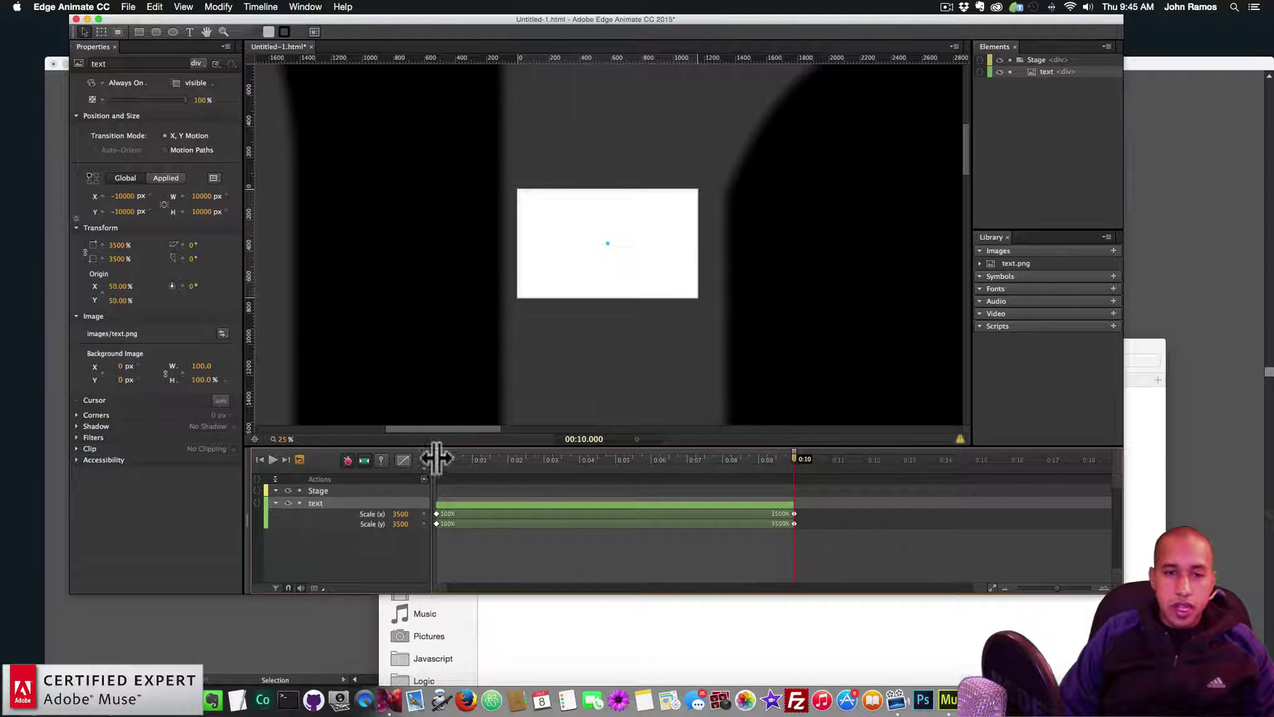
pyautogui.press('Home')
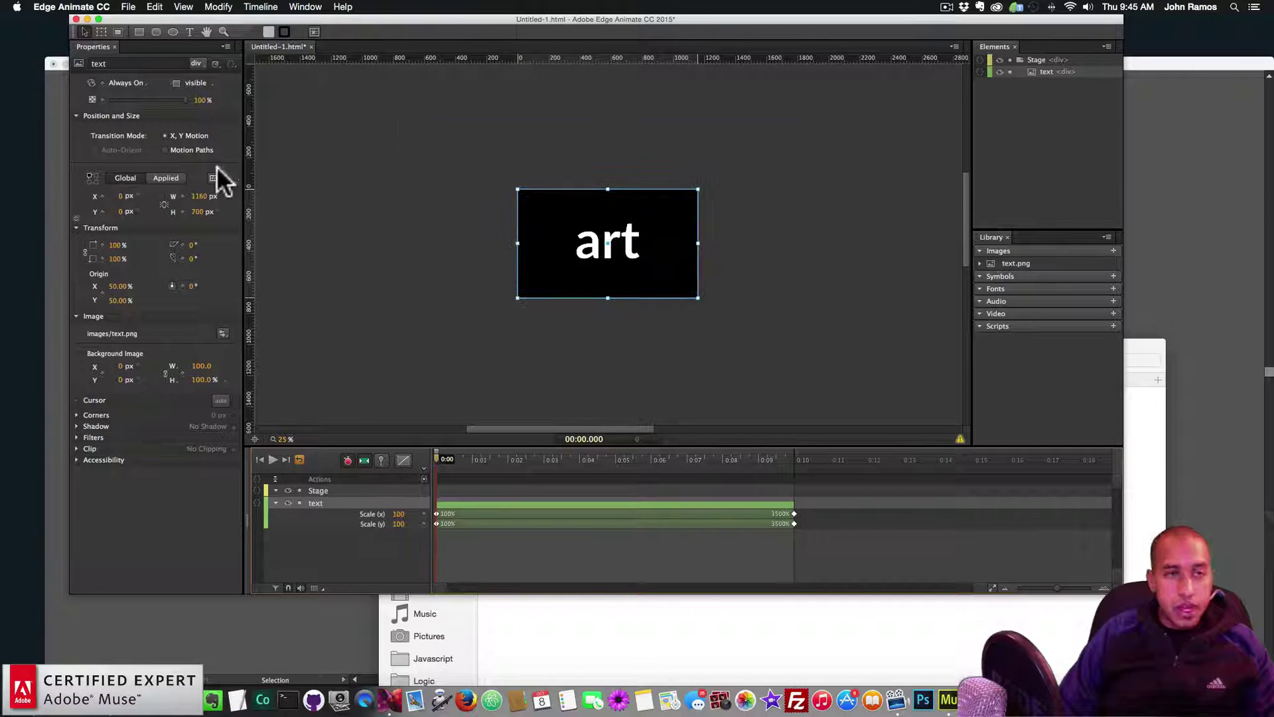
# Save the composition as an HTML file named text in a new folder called edge animate inside the video folder.
pyautogui.click(128, 8)
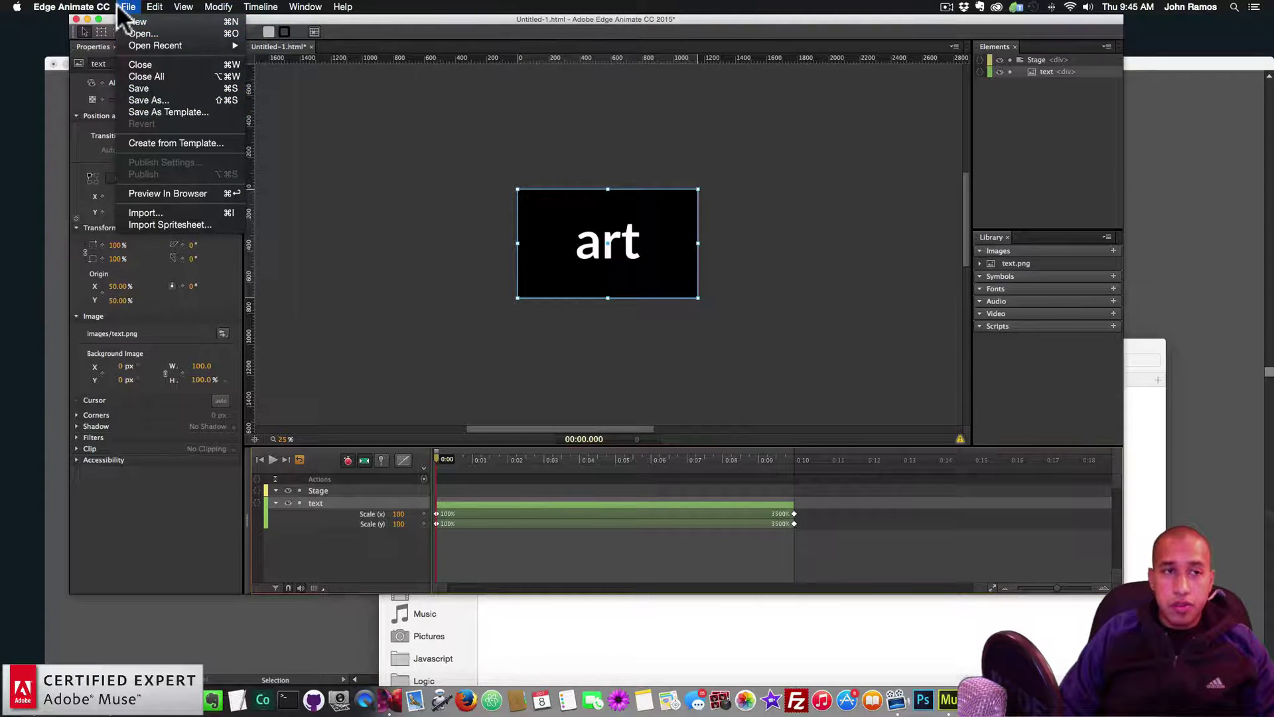
pyautogui.click(152, 88)
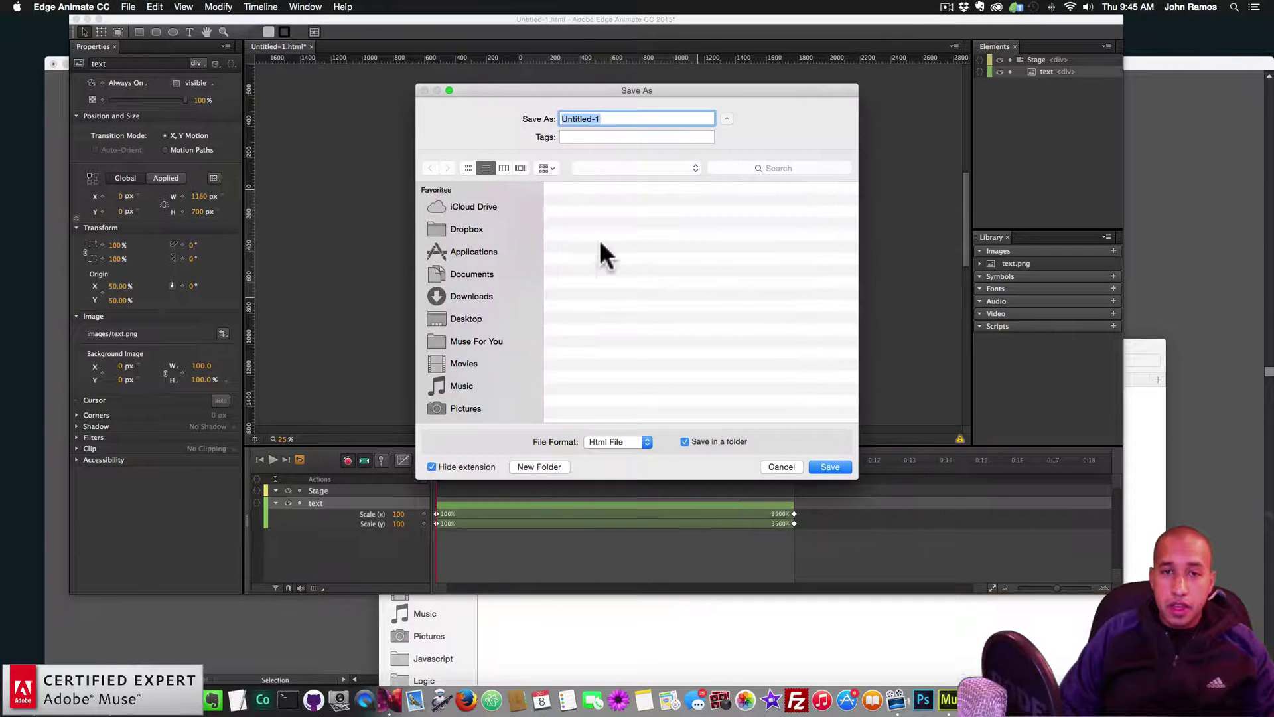
pyautogui.click(613, 167)
pyautogui.click(603, 249)
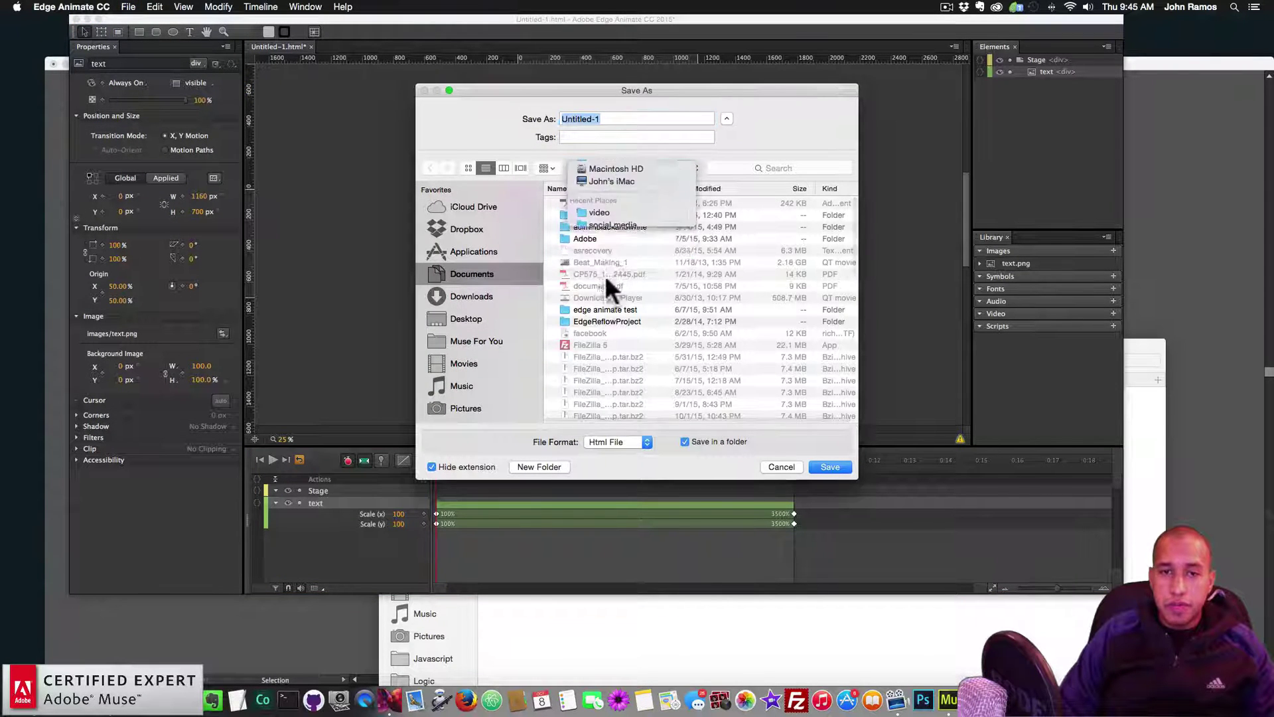
pyautogui.click(539, 466)
pyautogui.write('edge')
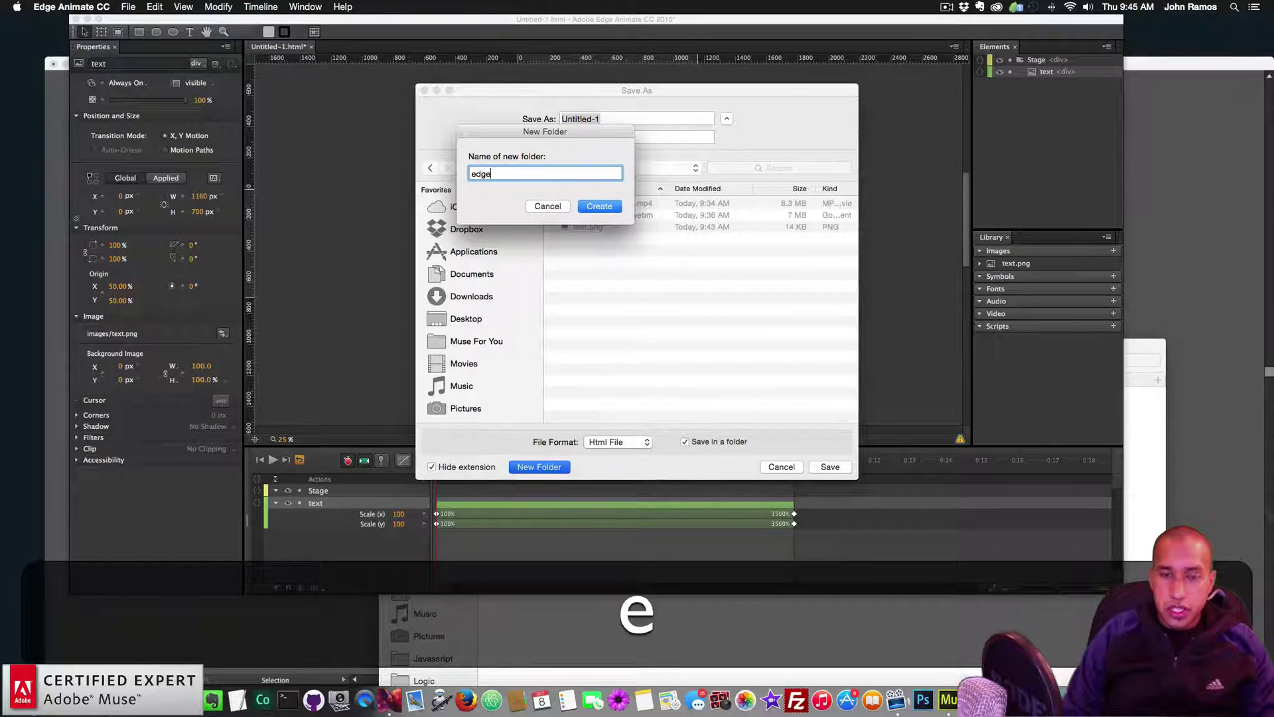
pyautogui.write(' animate')
pyautogui.press('Return')
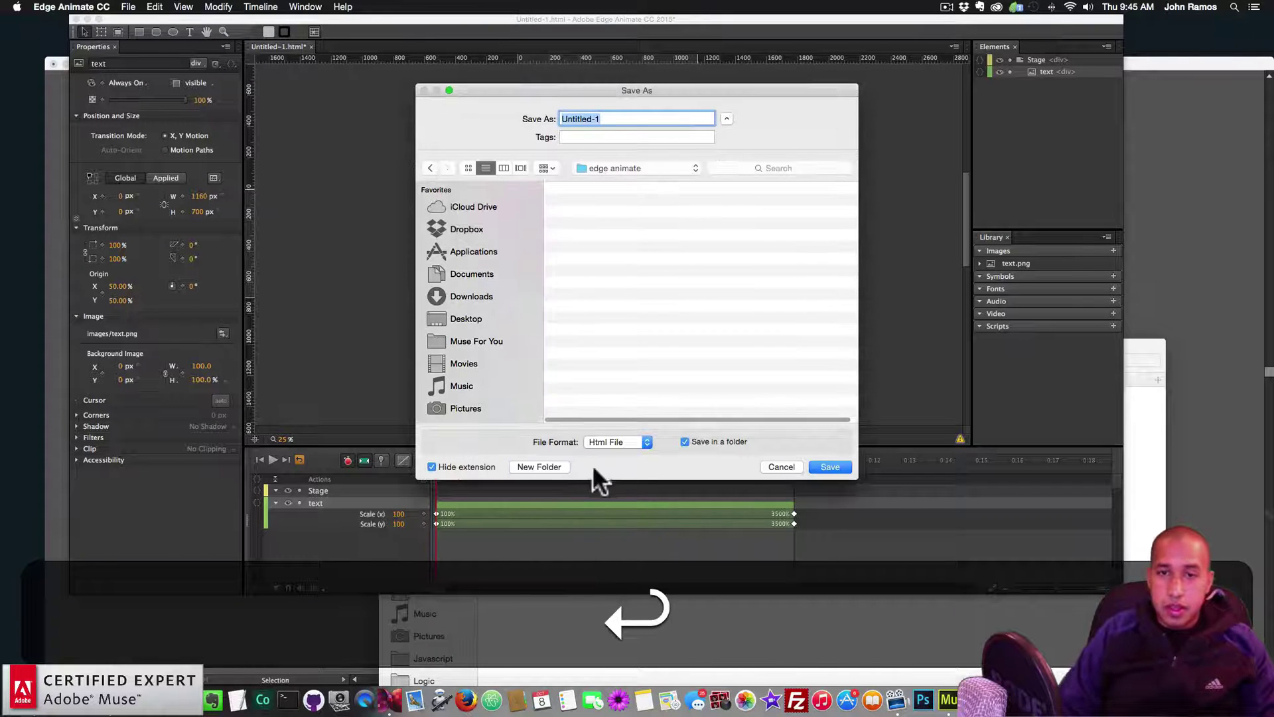
pyautogui.write('text')
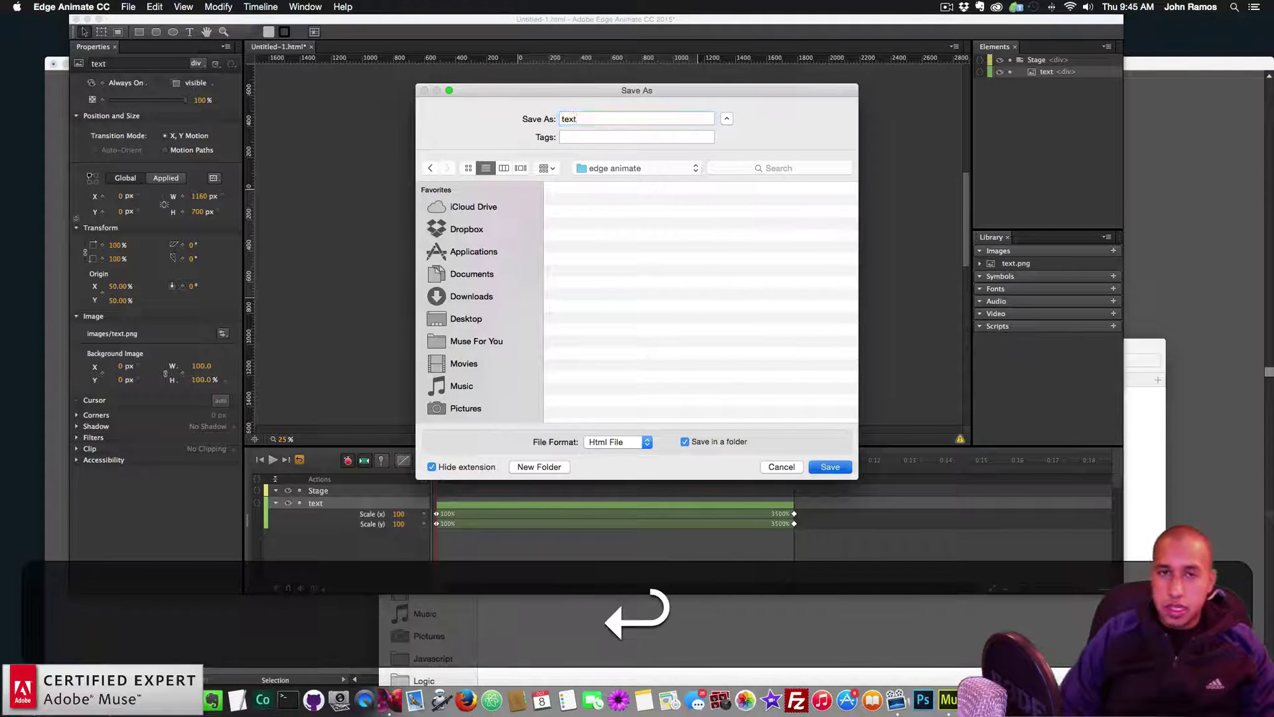
pyautogui.press('Return')
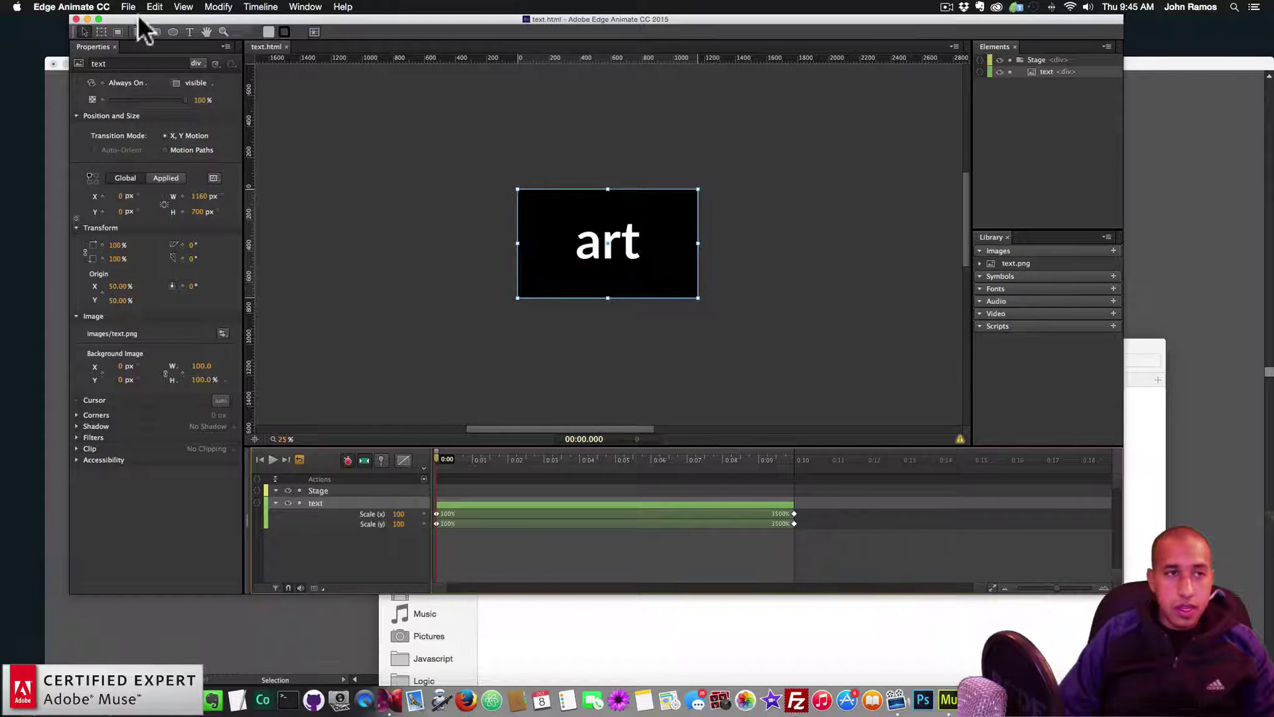
# Change the publish target from Web to Animate Deployment Package and save the publish settings.
pyautogui.click(128, 7)
pyautogui.click(163, 159)
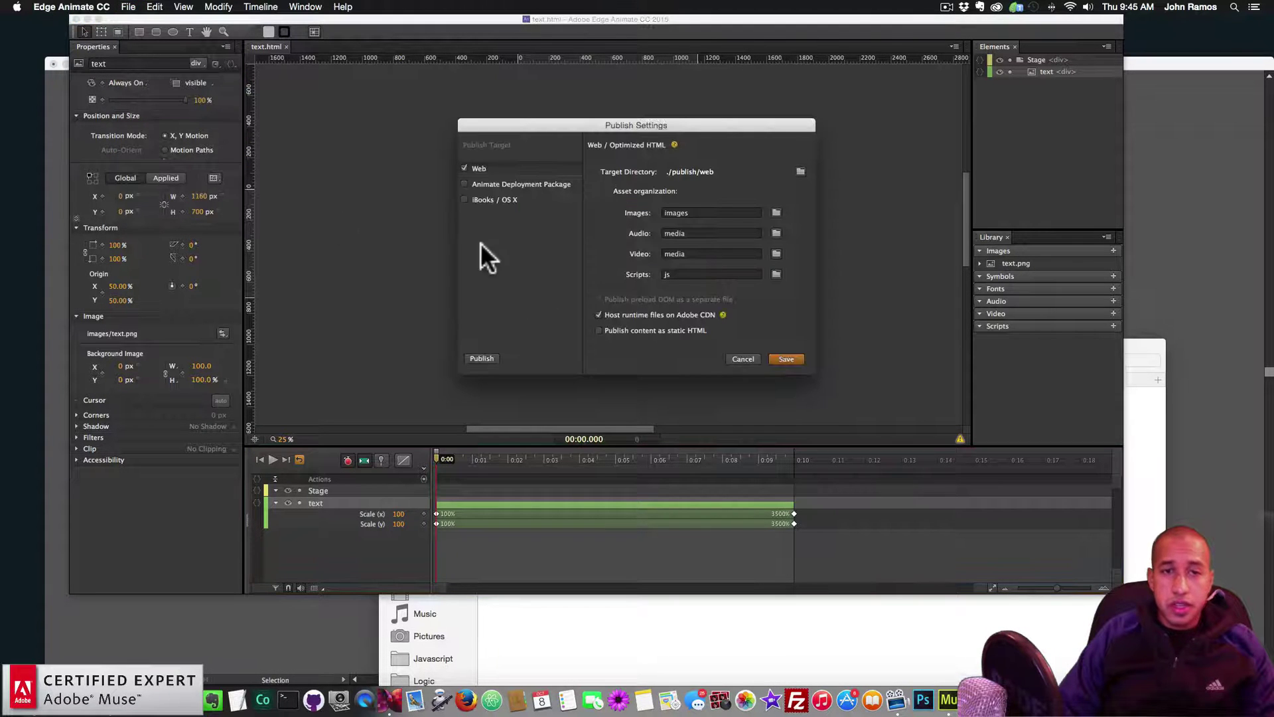
pyautogui.click(464, 168)
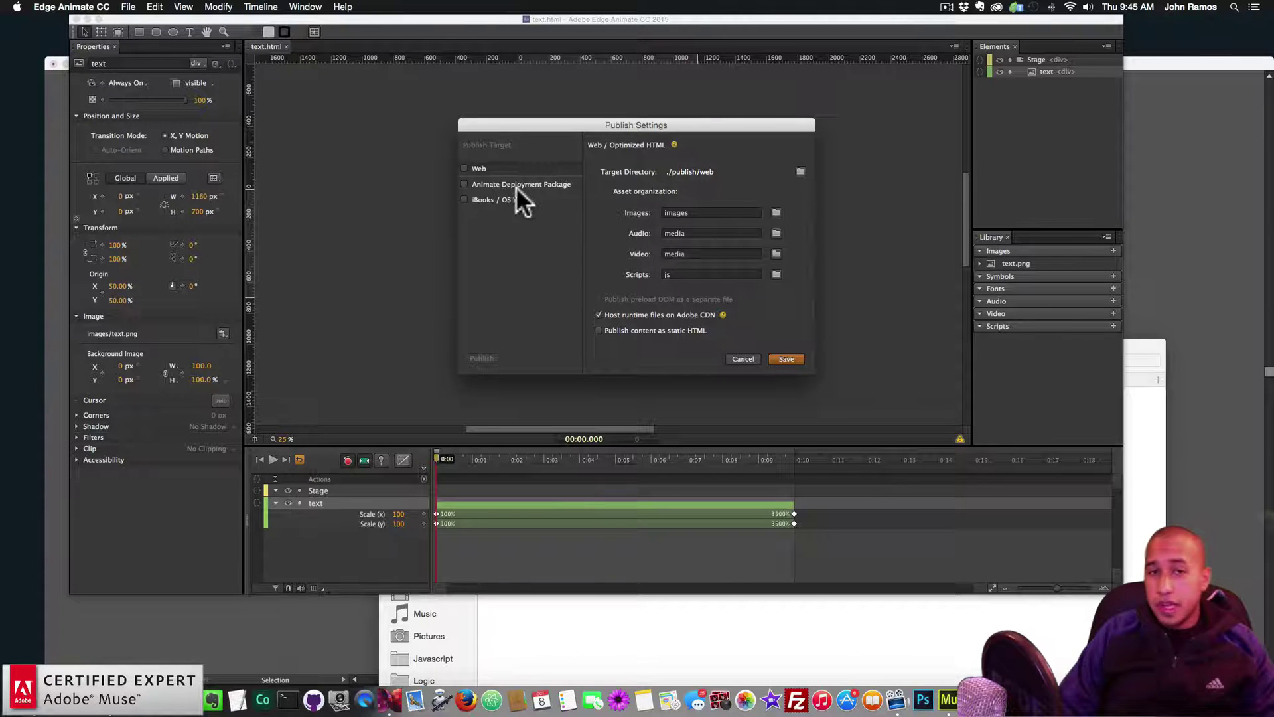
pyautogui.click(464, 183)
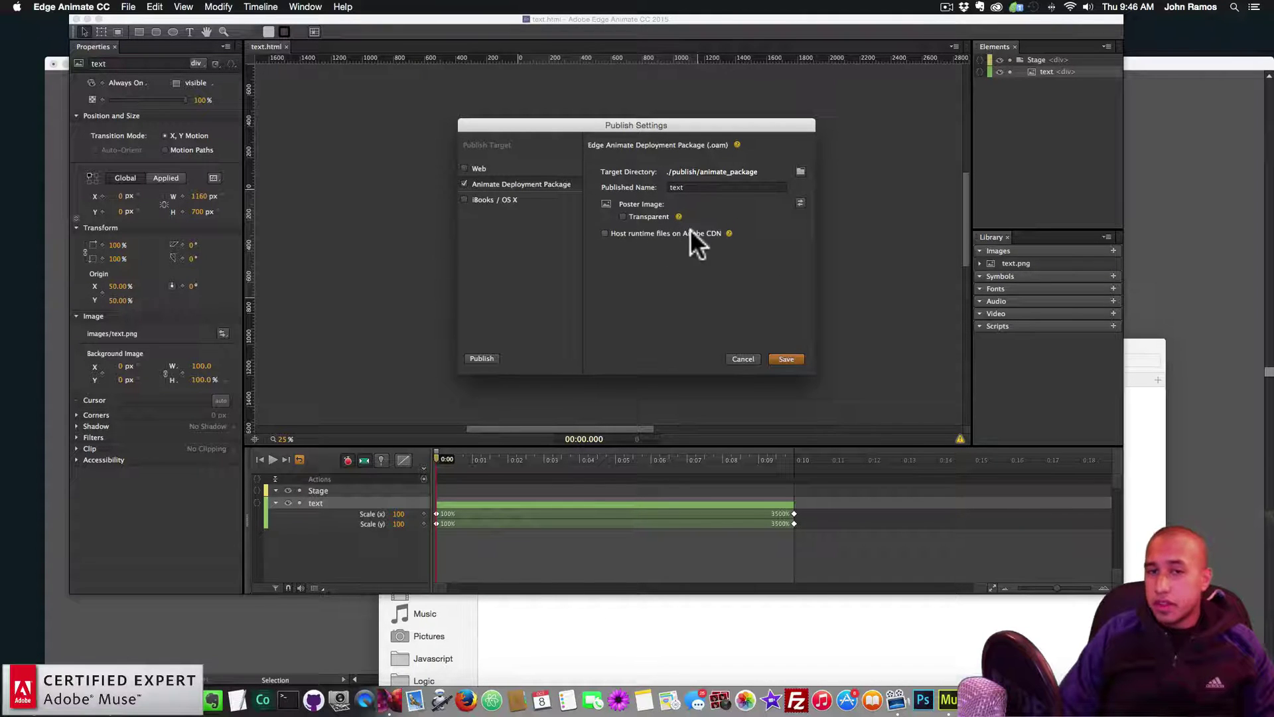
pyautogui.click(786, 359)
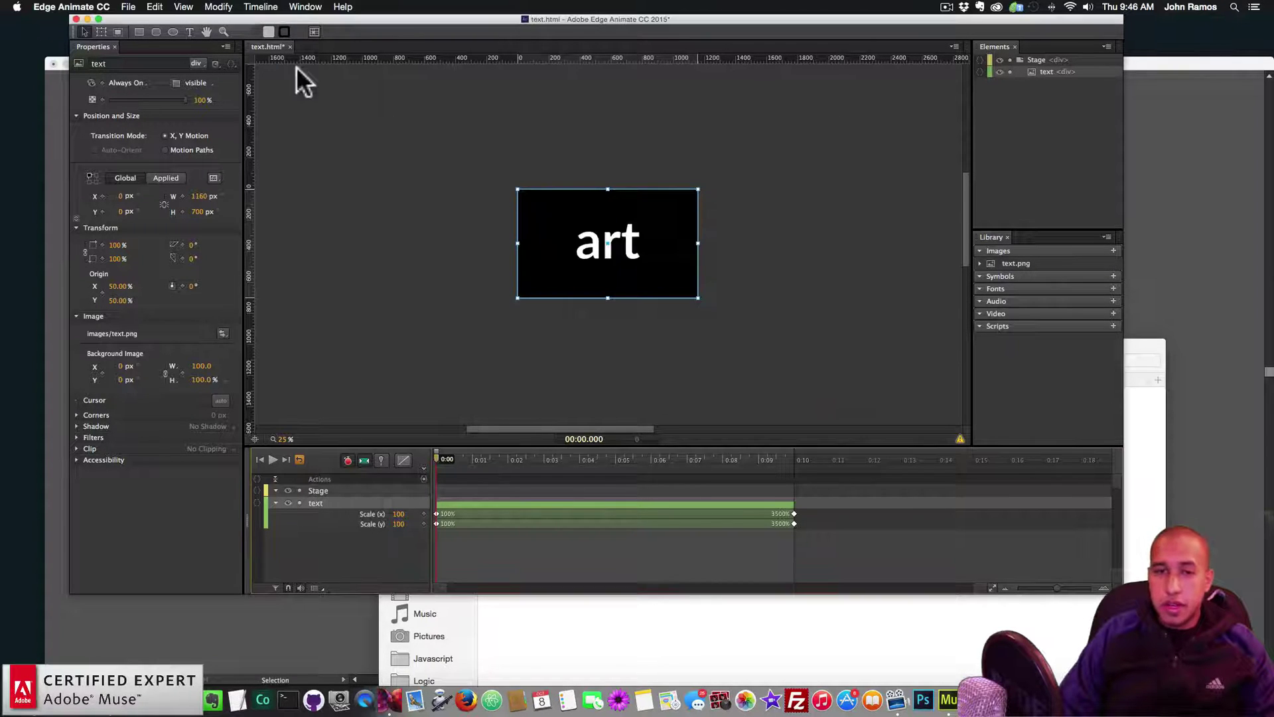
# Enable hosting of the runtime files on Adobe CDN for the deployment package and publish the composition.
pyautogui.click(129, 6)
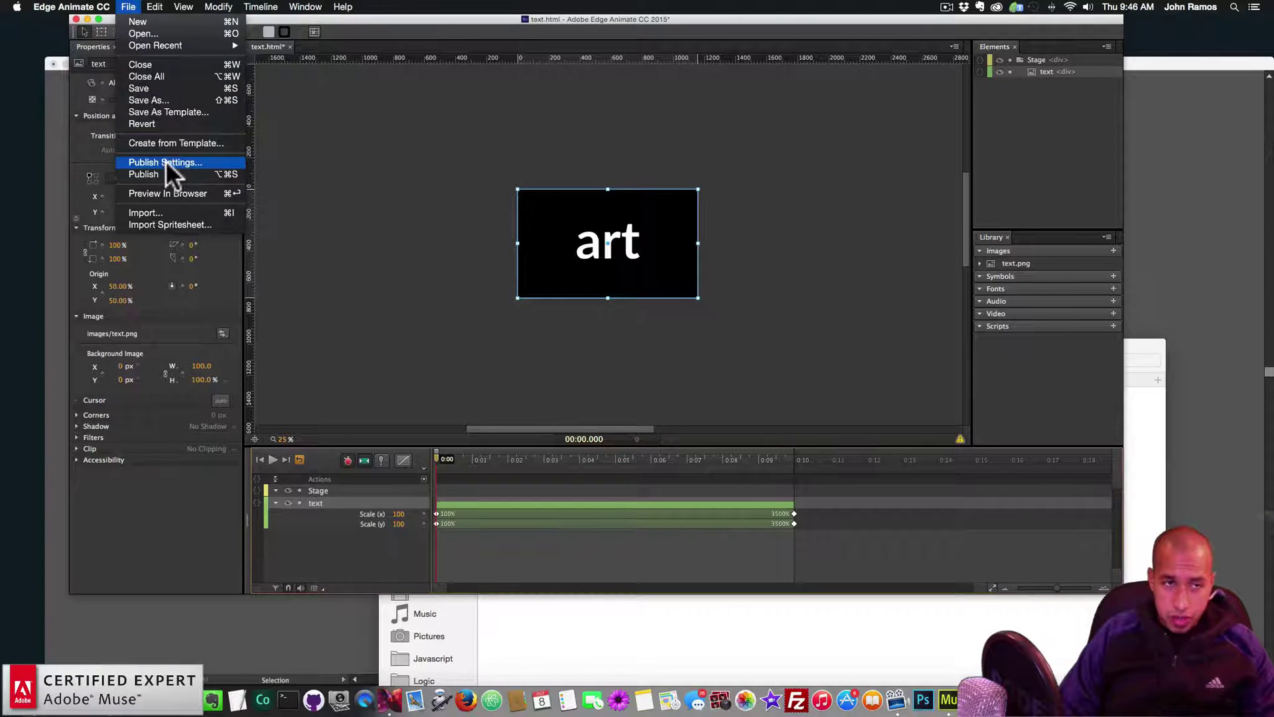
pyautogui.click(169, 163)
pyautogui.click(503, 186)
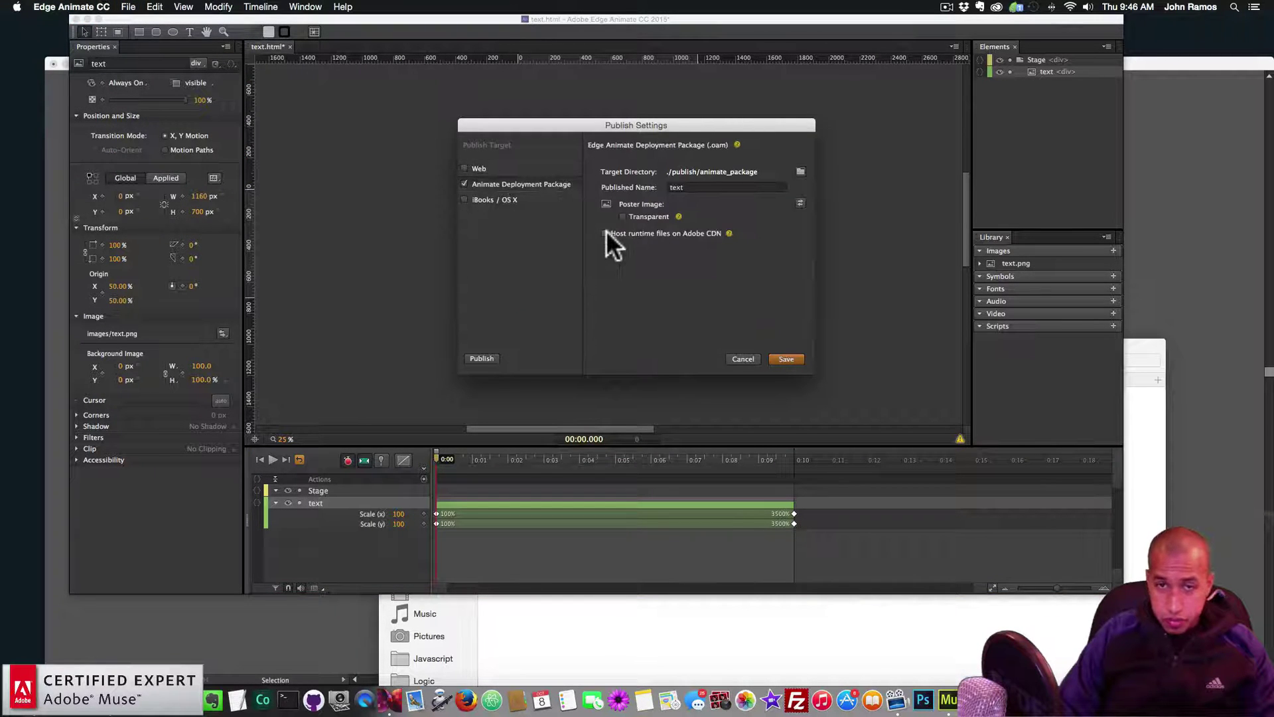
pyautogui.moveTo(624, 234)
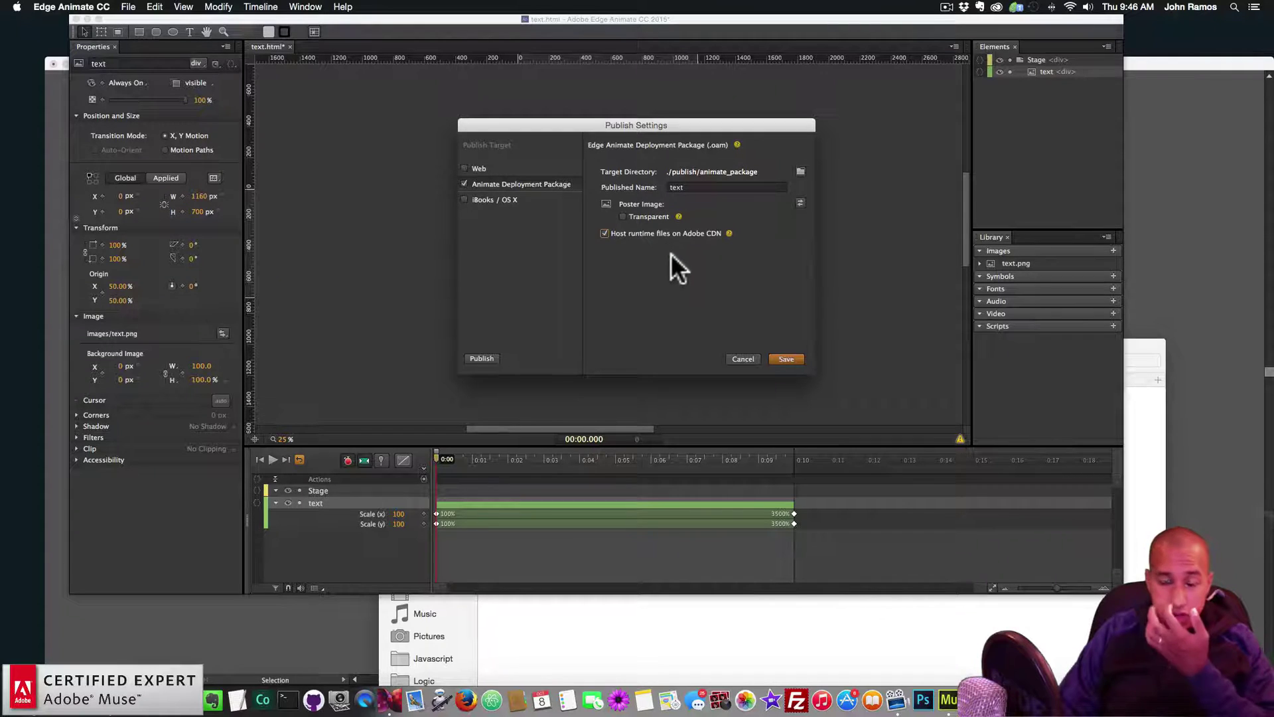
pyautogui.click(787, 358)
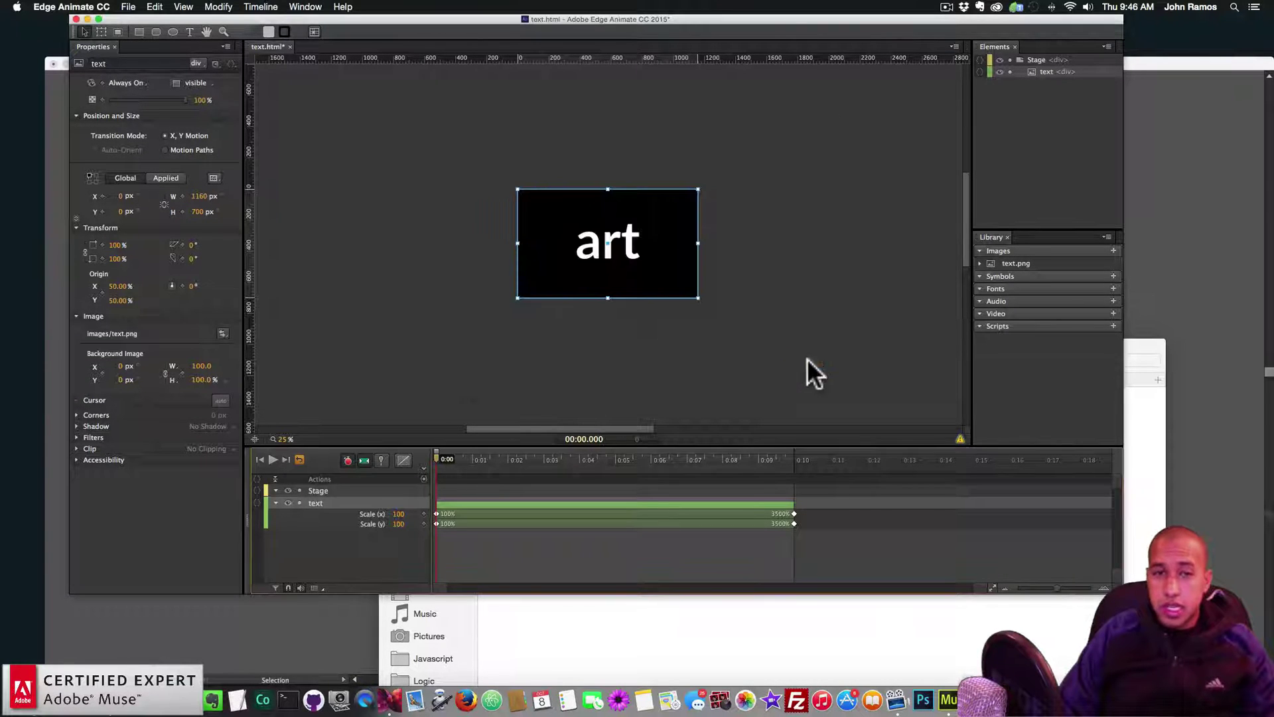
pyautogui.click(129, 6)
pyautogui.click(170, 172)
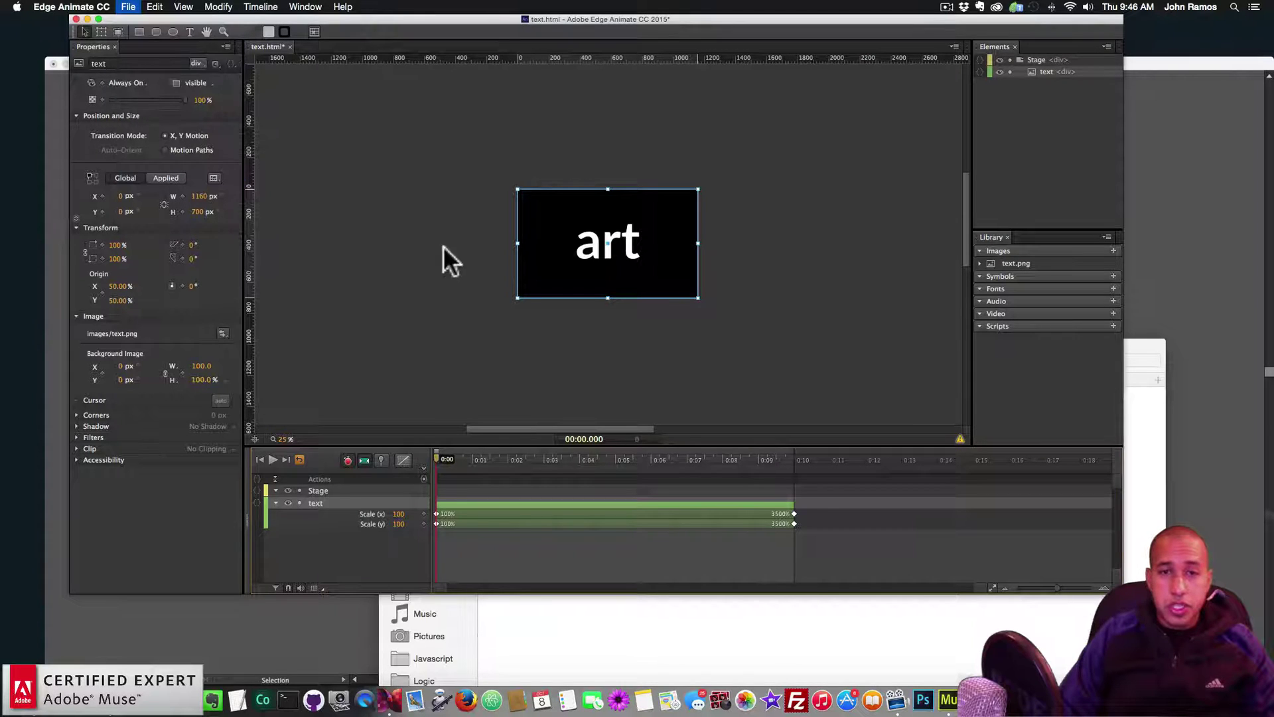
# Switch to Finder and locate the published text.oam in the animate_package folder inside edge animate's text and publish folders.
pyautogui.click(625, 621)
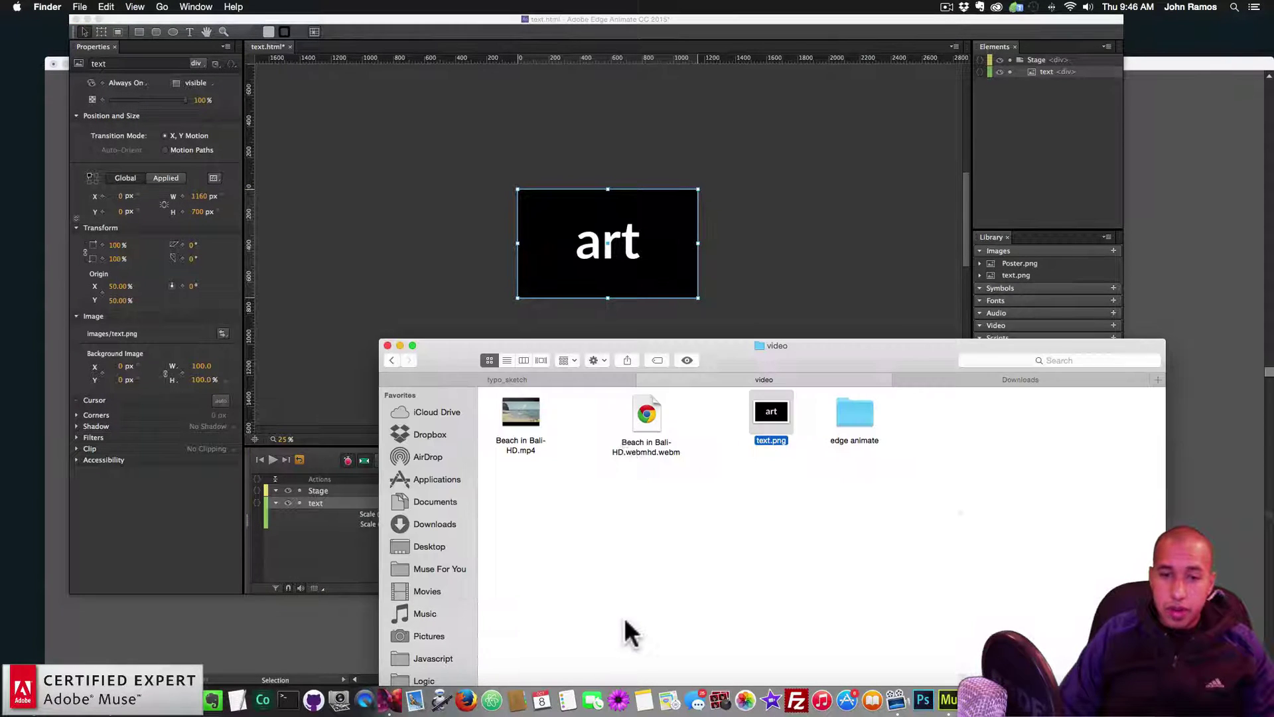
pyautogui.doubleClick(861, 412)
pyautogui.moveTo(799, 349); pyautogui.dragTo(764, 335)
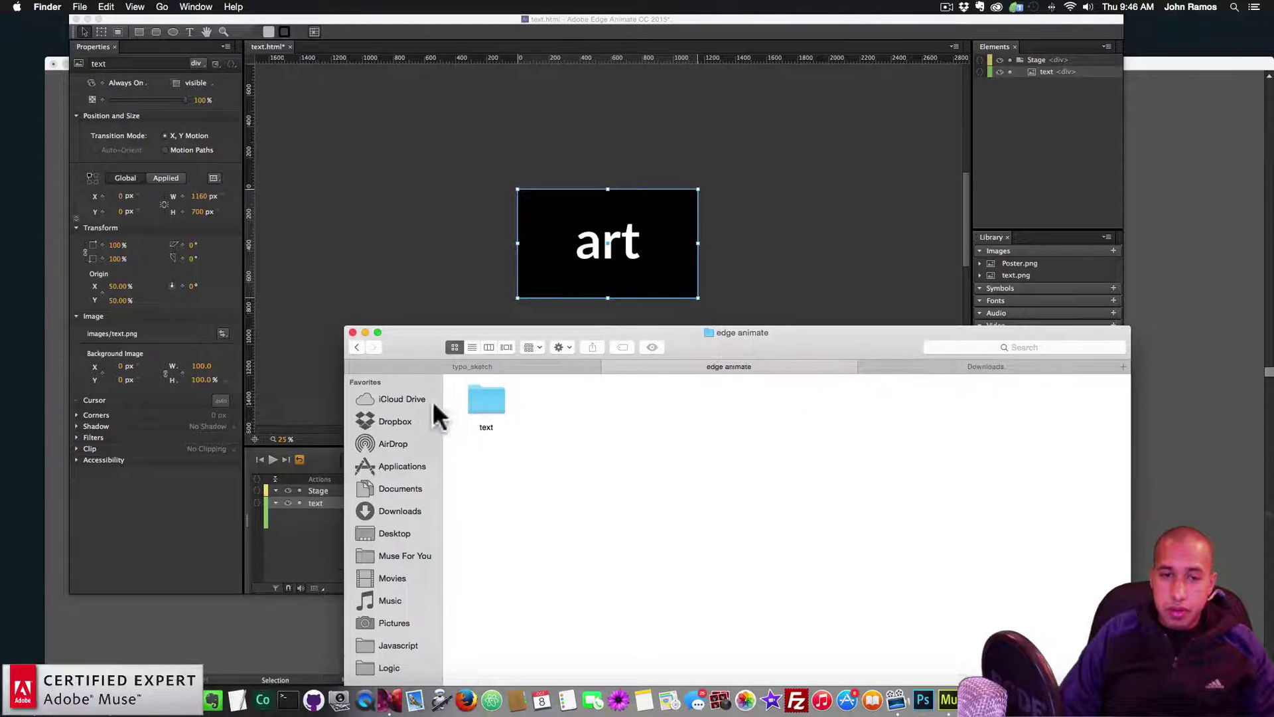
pyautogui.click(483, 406)
pyautogui.doubleClick(483, 407)
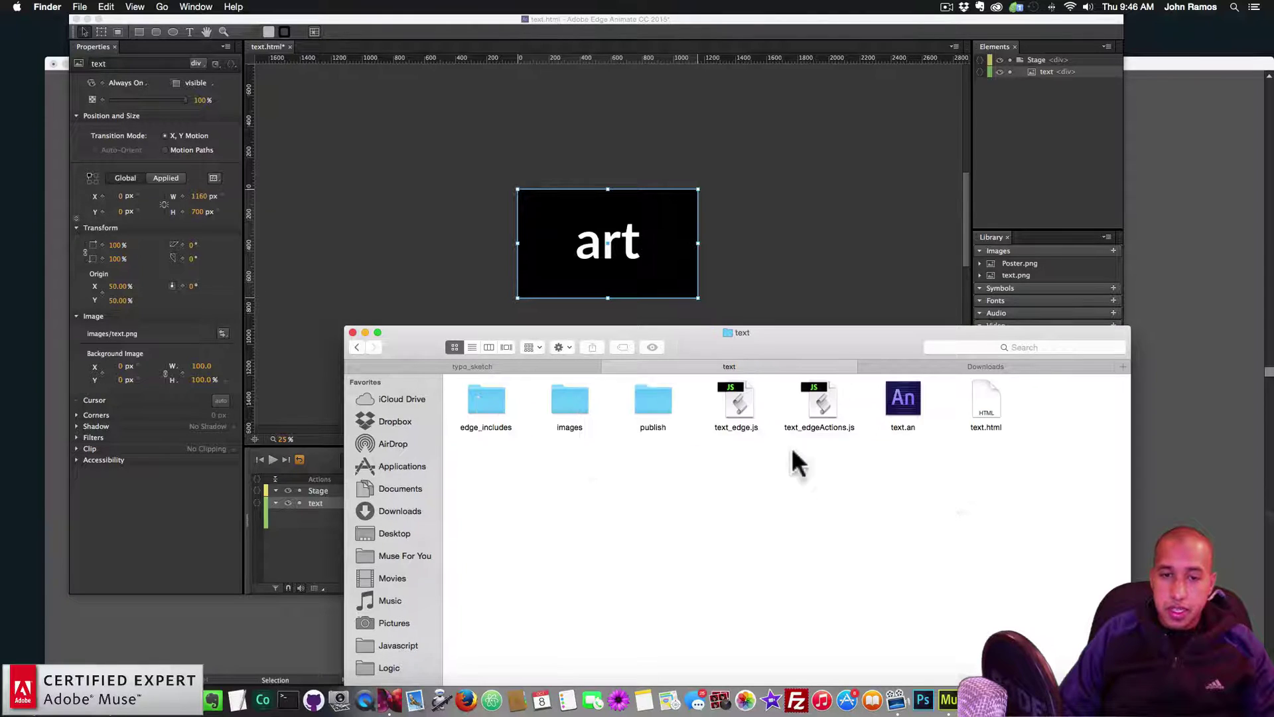
pyautogui.doubleClick(657, 403)
pyautogui.doubleClick(486, 401)
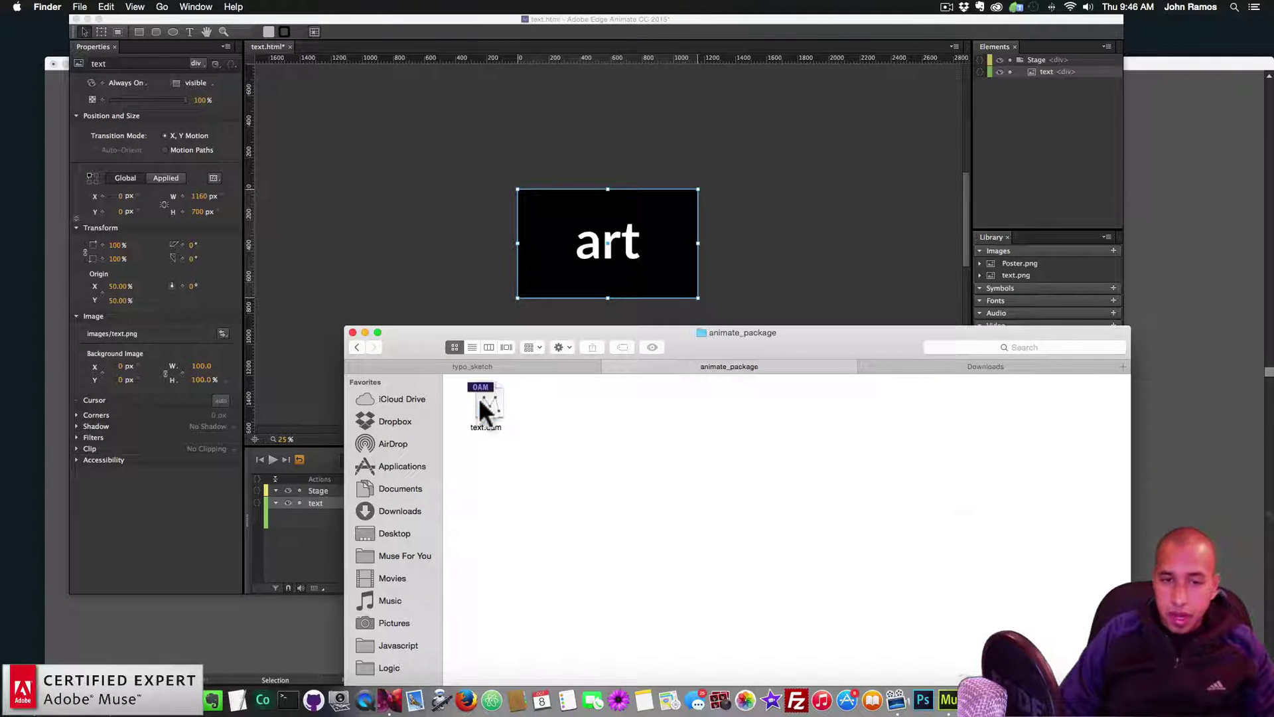
pyautogui.click(487, 406)
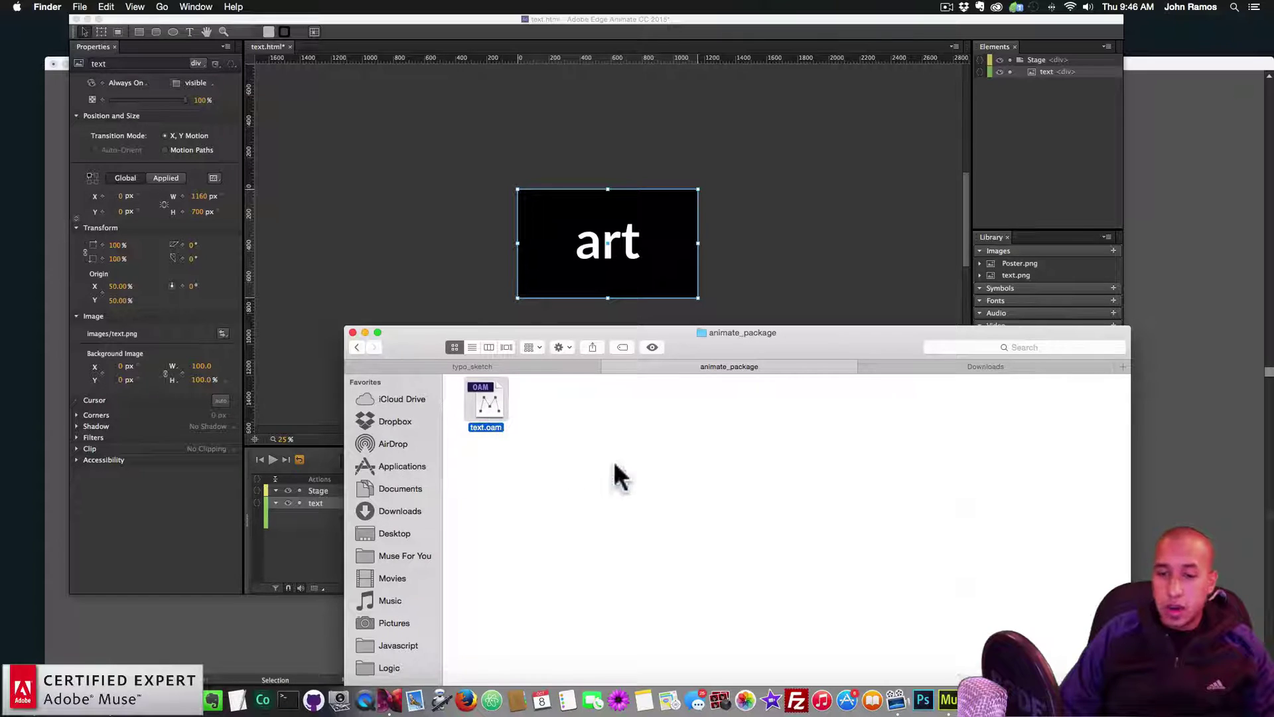
# Place text.oam from Finder onto the Home page in Adobe Muse at X -96, Y -36, covering the beach video.
pyautogui.click(949, 684)
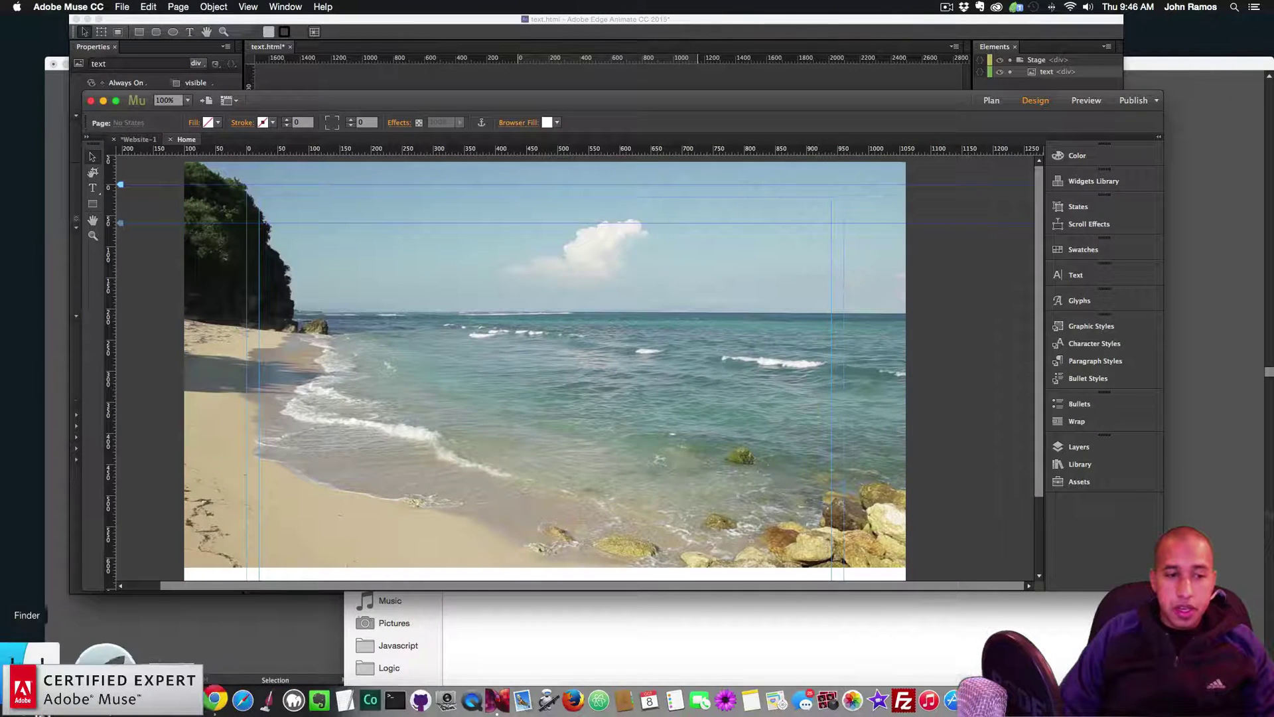
pyautogui.click(531, 637)
pyautogui.moveTo(478, 404); pyautogui.dragTo(382, 244)
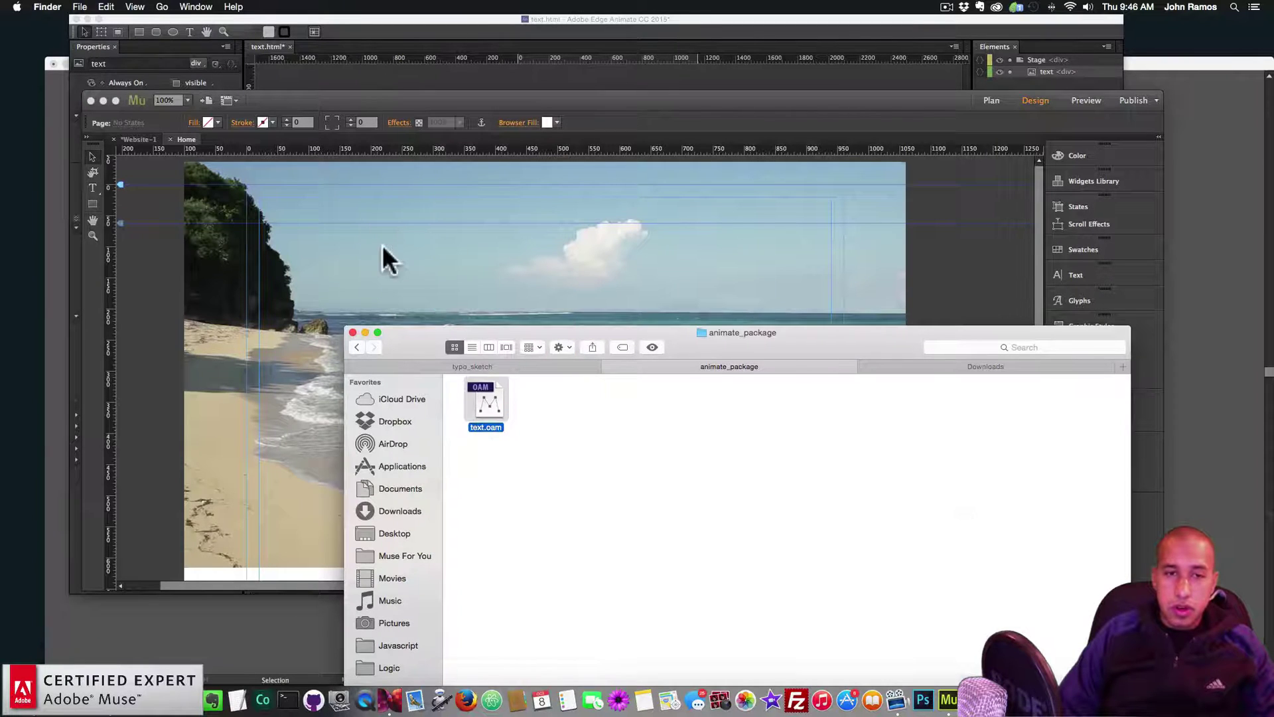
pyautogui.click(381, 248)
pyautogui.moveTo(611, 431); pyautogui.dragTo(450, 363)
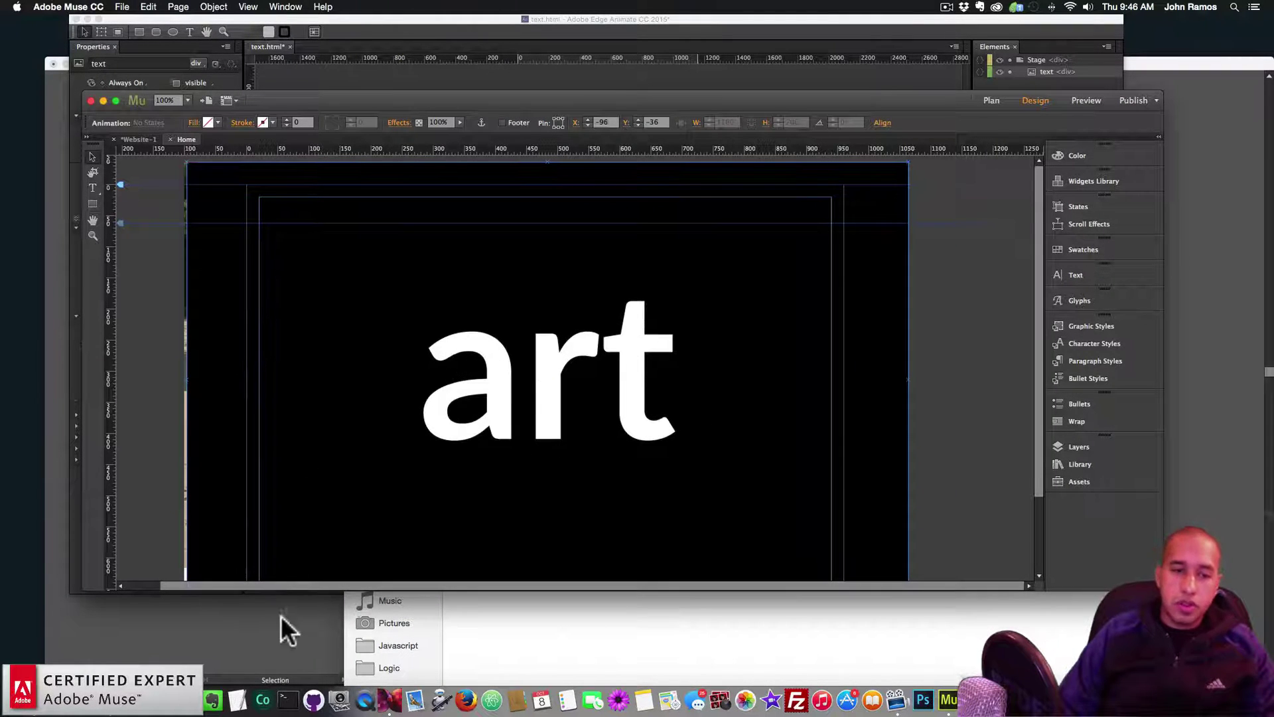
# Switch to Edge Animate and enable Center Stage with the Both option for the stage.
pyautogui.press('super+Tab')
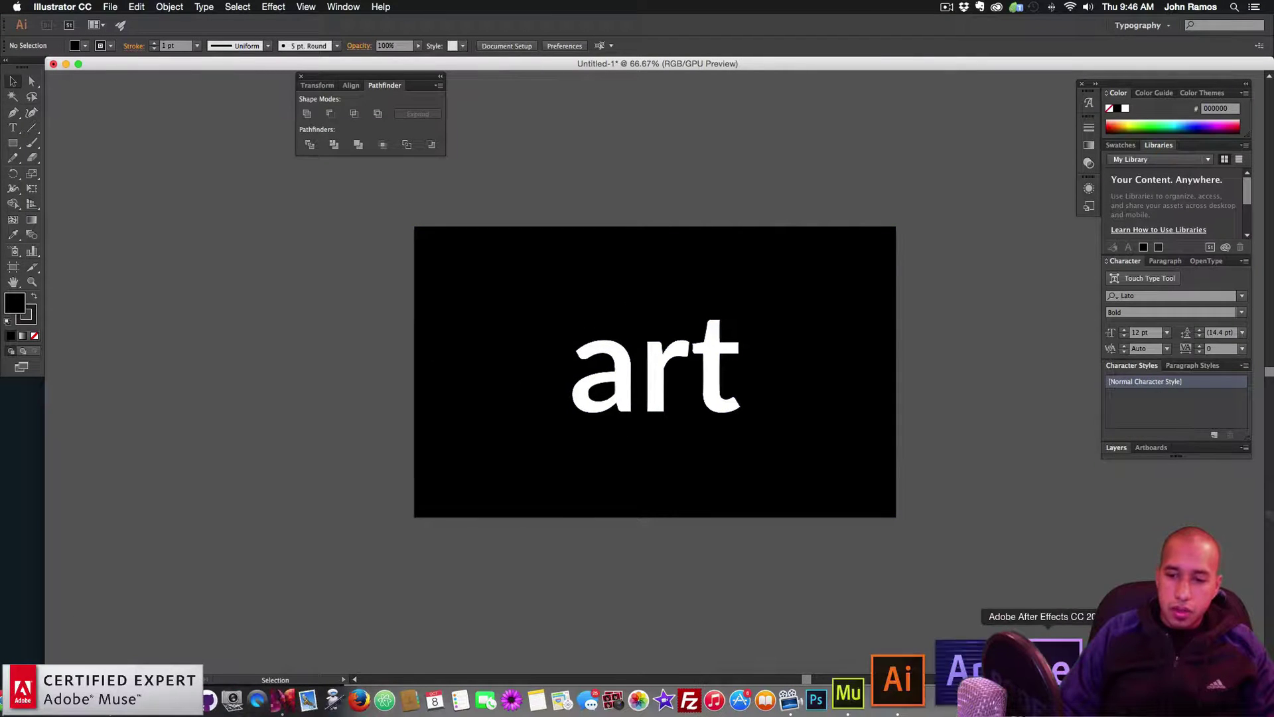
pyautogui.click(1062, 694)
pyautogui.click(498, 205)
pyautogui.click(541, 208)
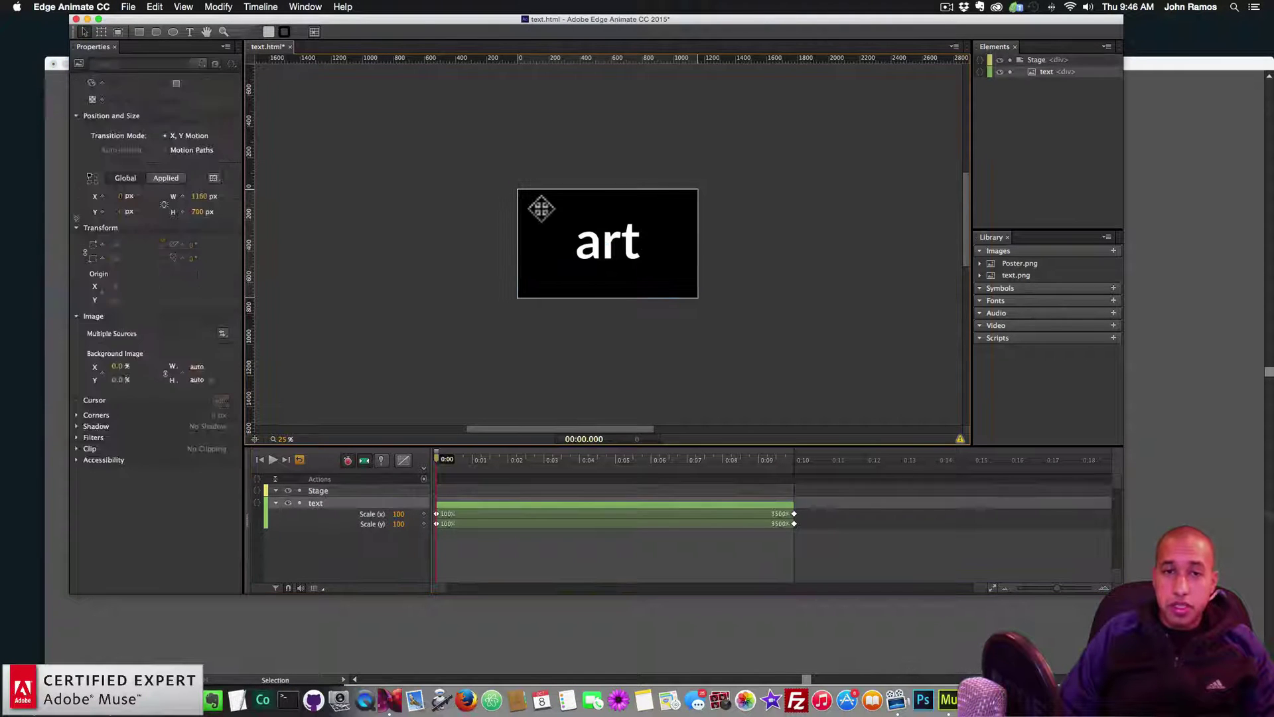
pyautogui.click(319, 142)
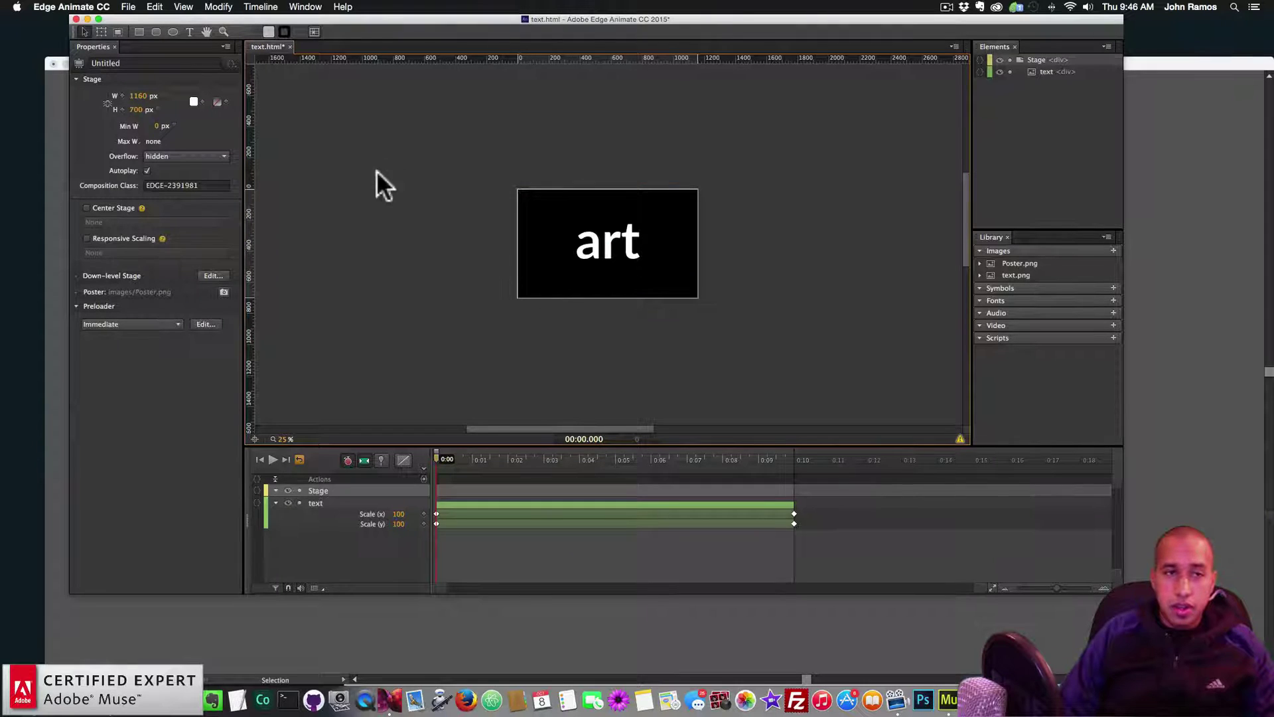
pyautogui.click(85, 207)
pyautogui.click(128, 222)
pyautogui.click(124, 253)
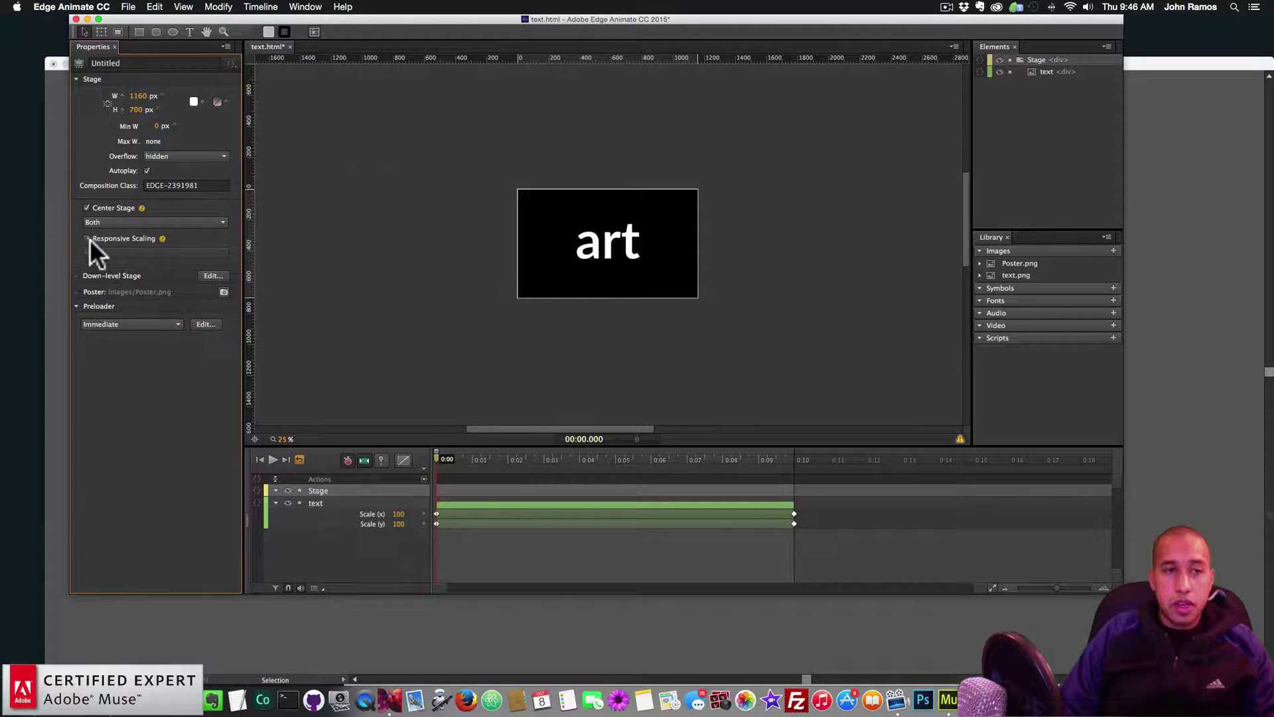
# Enable Responsive Scaling by Width for the stage and publish the composition again.
pyautogui.click(87, 238)
pyautogui.click(133, 253)
pyautogui.click(116, 272)
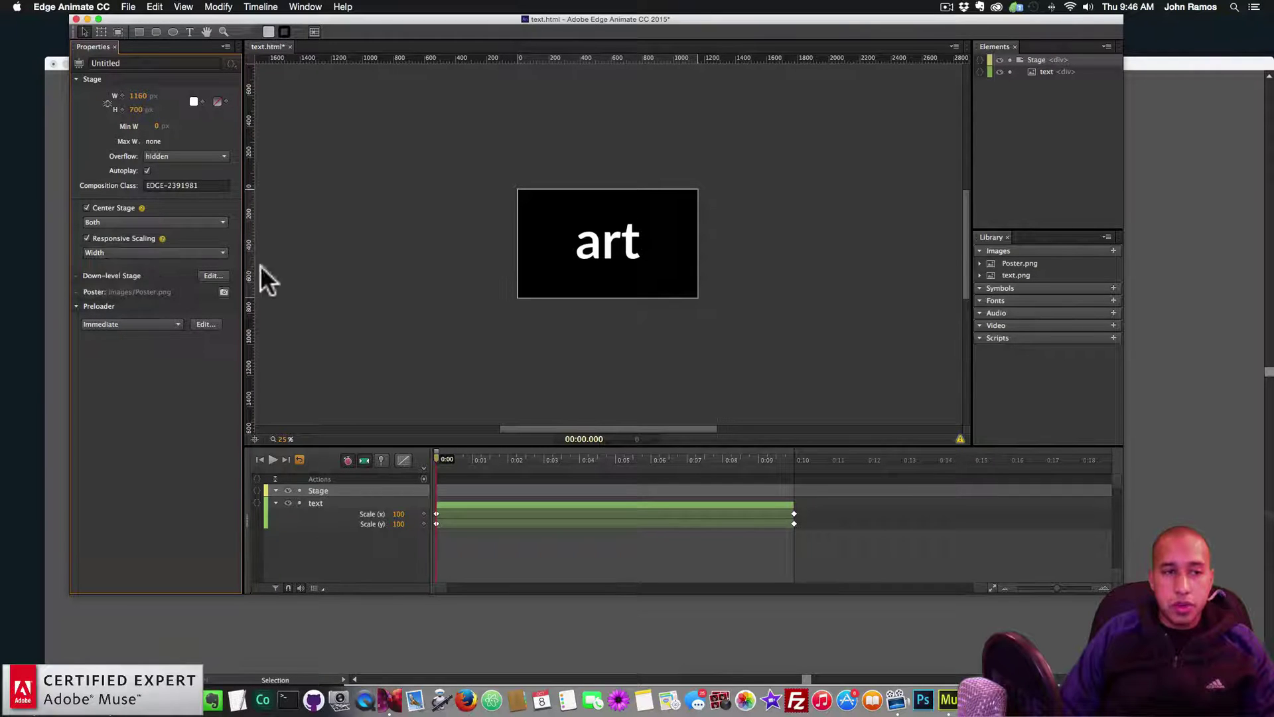
pyautogui.click(187, 253)
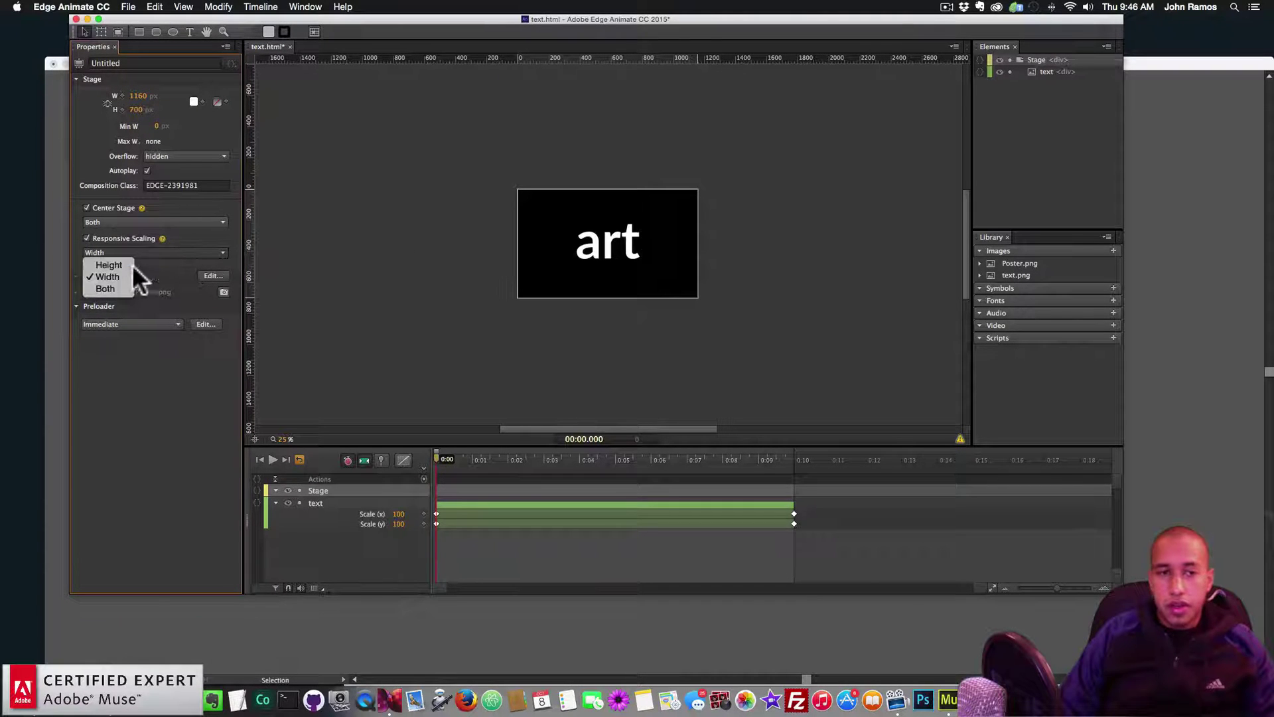
pyautogui.click(404, 279)
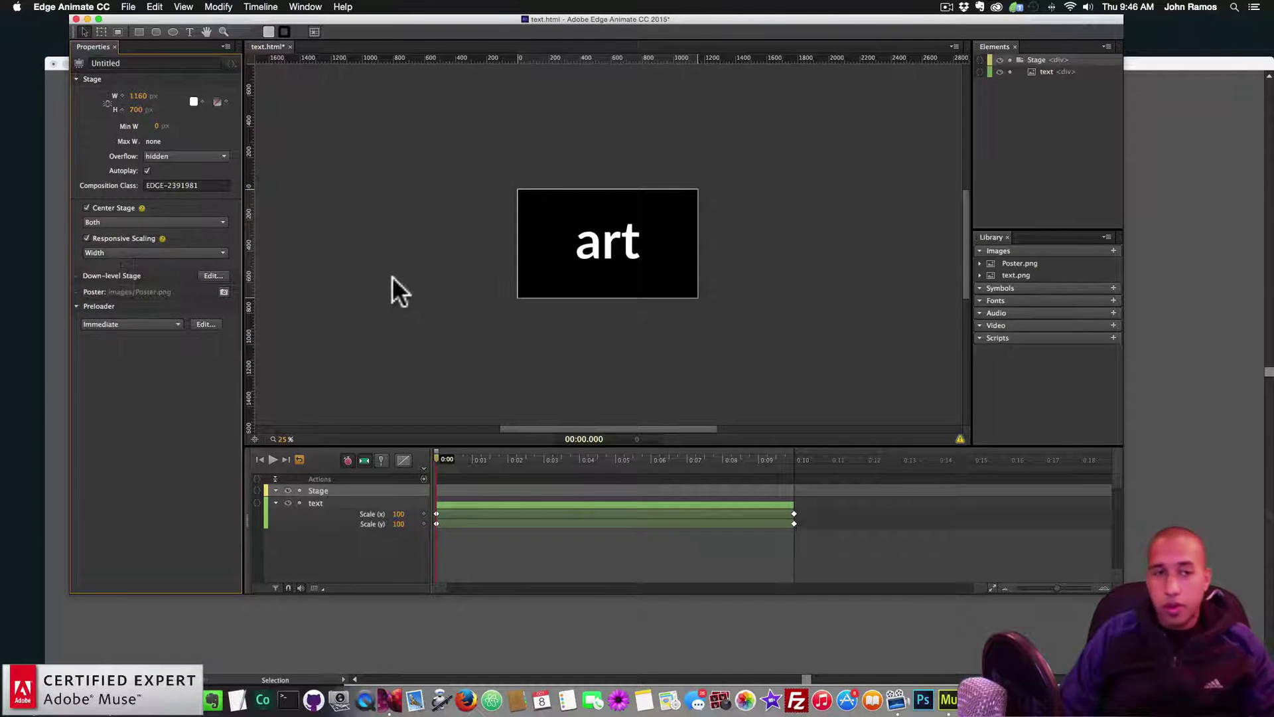
pyautogui.click(130, 8)
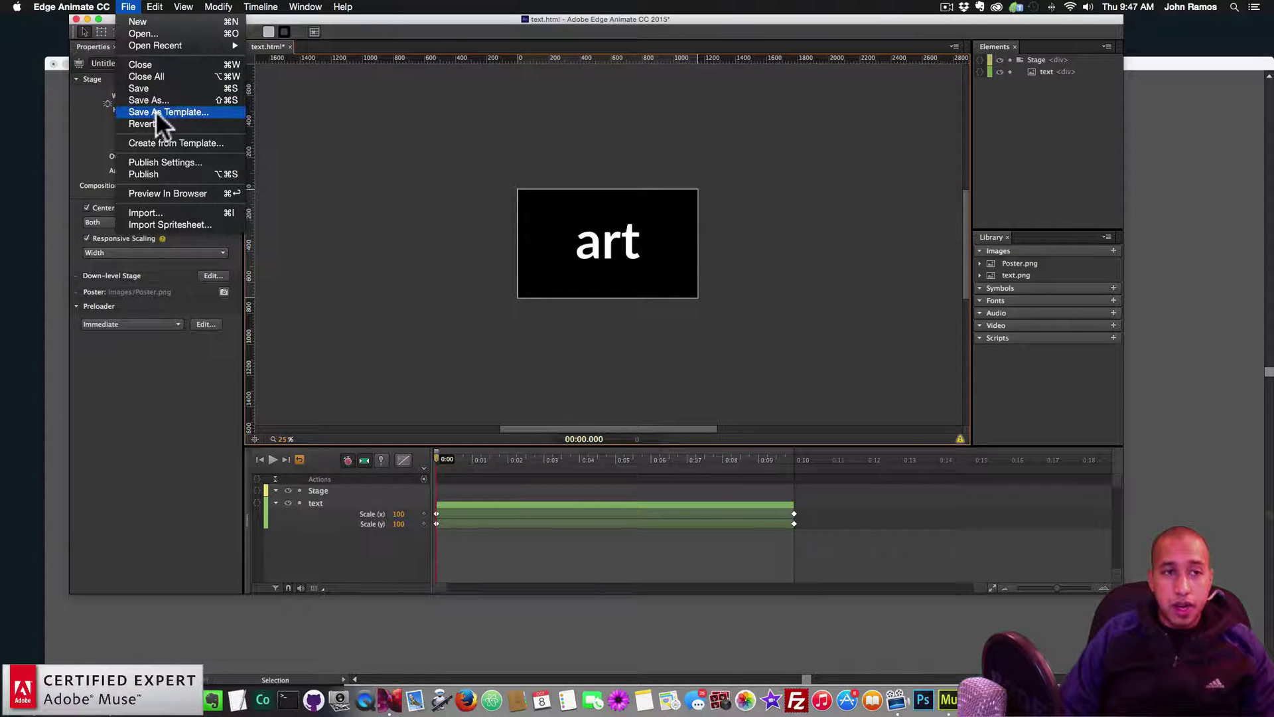
pyautogui.click(157, 174)
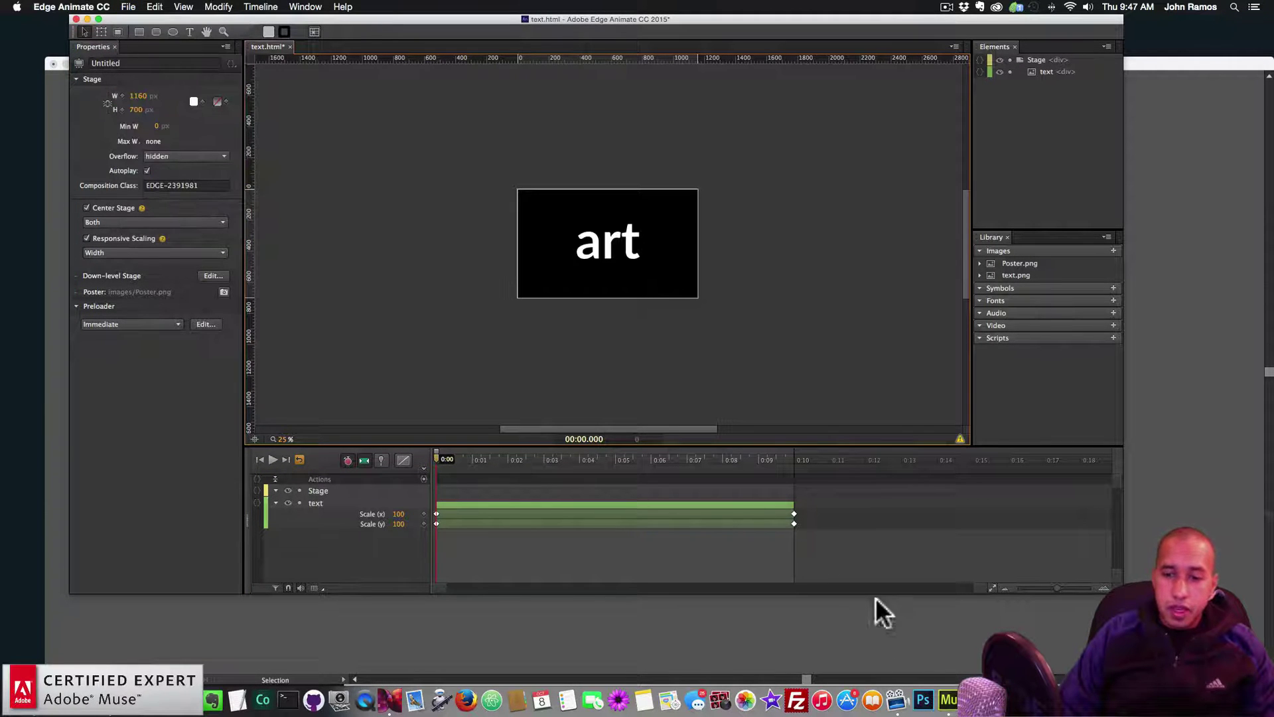
# Switch to Adobe Muse and update the outdated text.oam asset on the Home page.
pyautogui.click(954, 705)
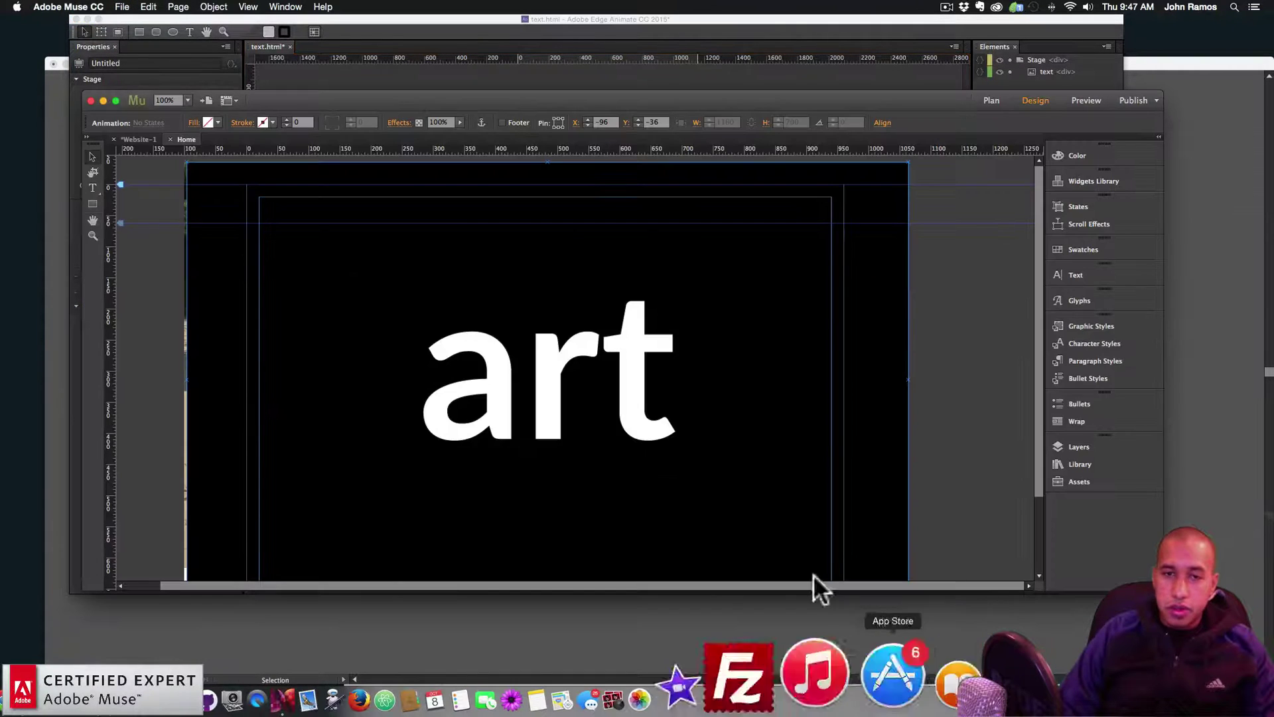
pyautogui.click(1074, 479)
pyautogui.rightClick(839, 241)
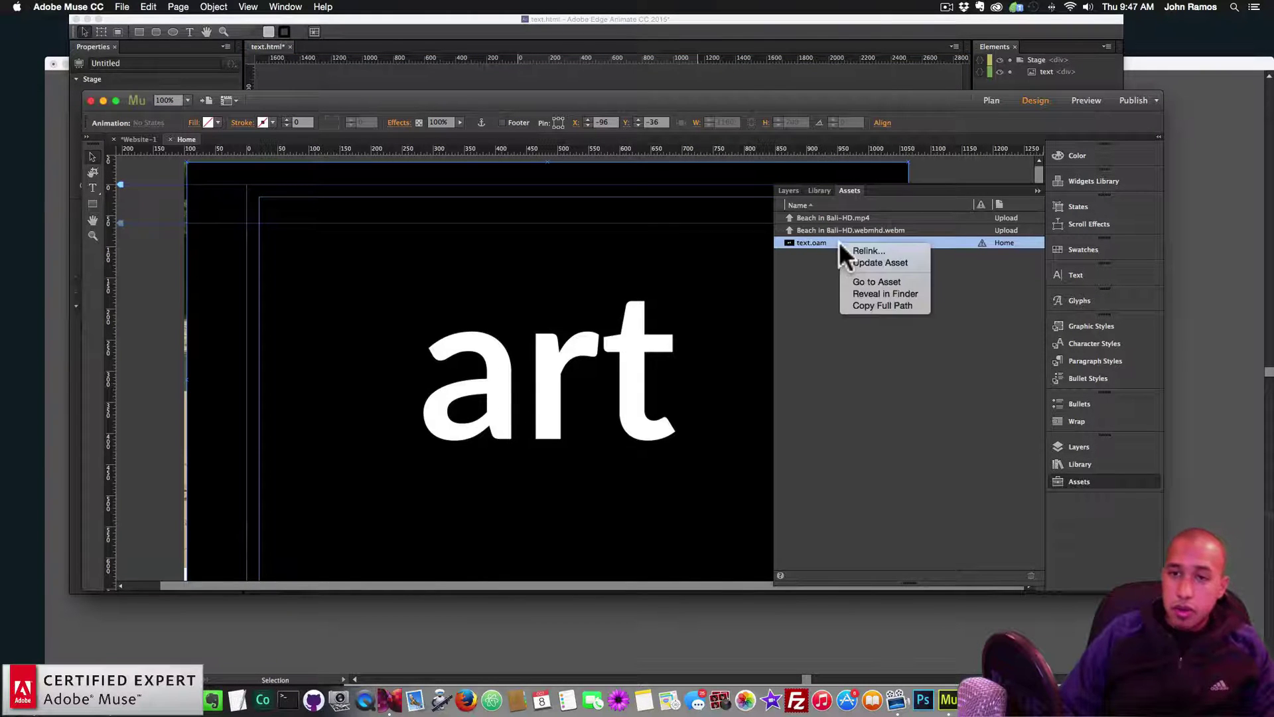
pyautogui.click(857, 262)
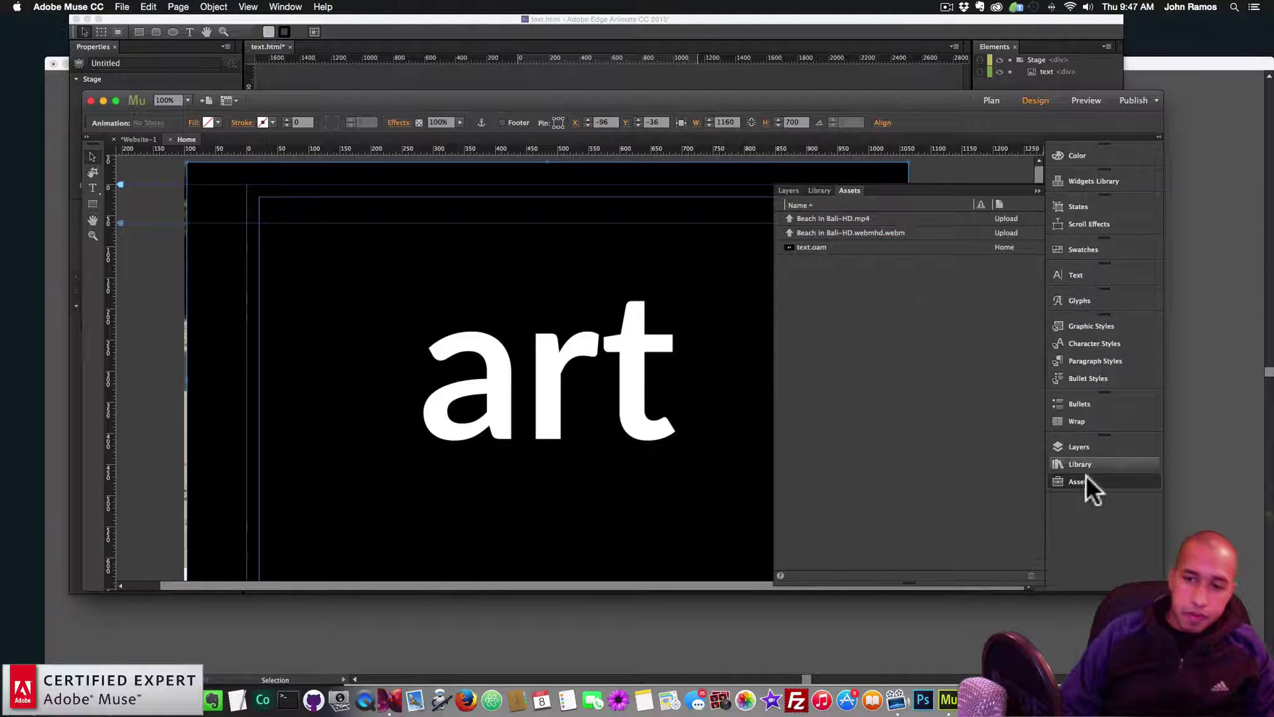
pyautogui.click(1086, 478)
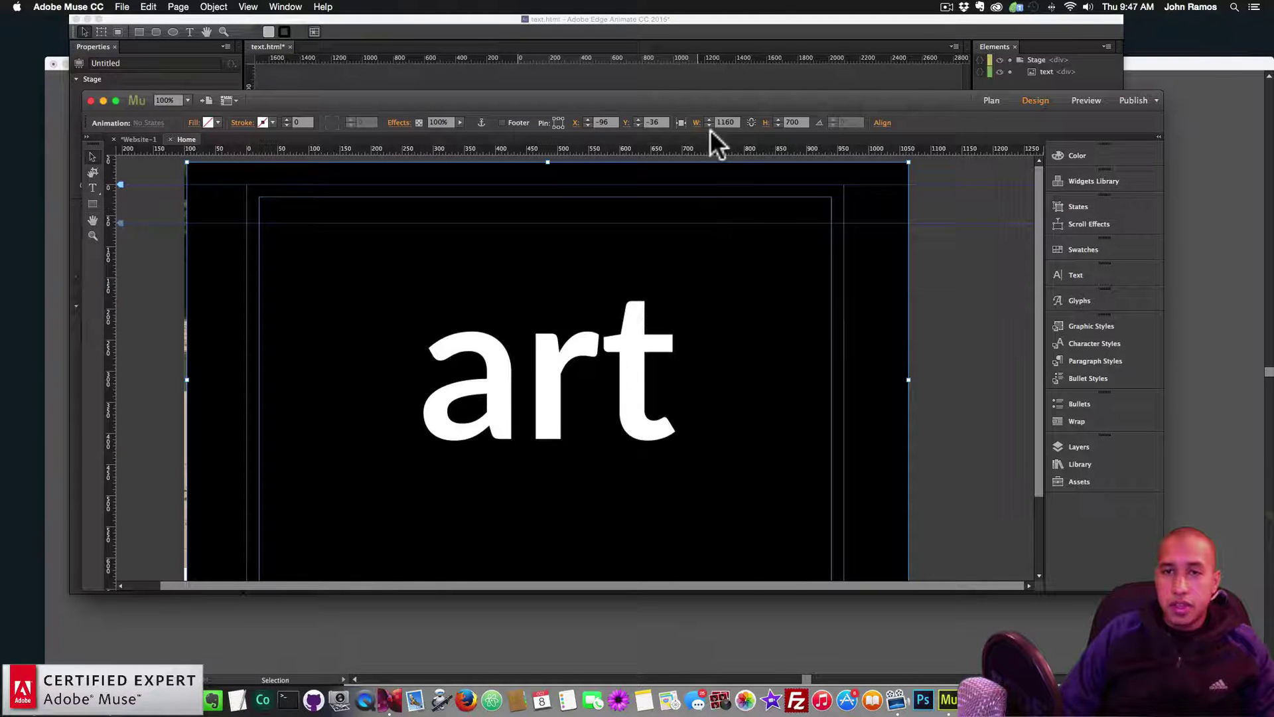
# Stretch the placed text animation to the full browser width.
pyautogui.click(680, 122)
pyautogui.scroll(-3, 947, 299)
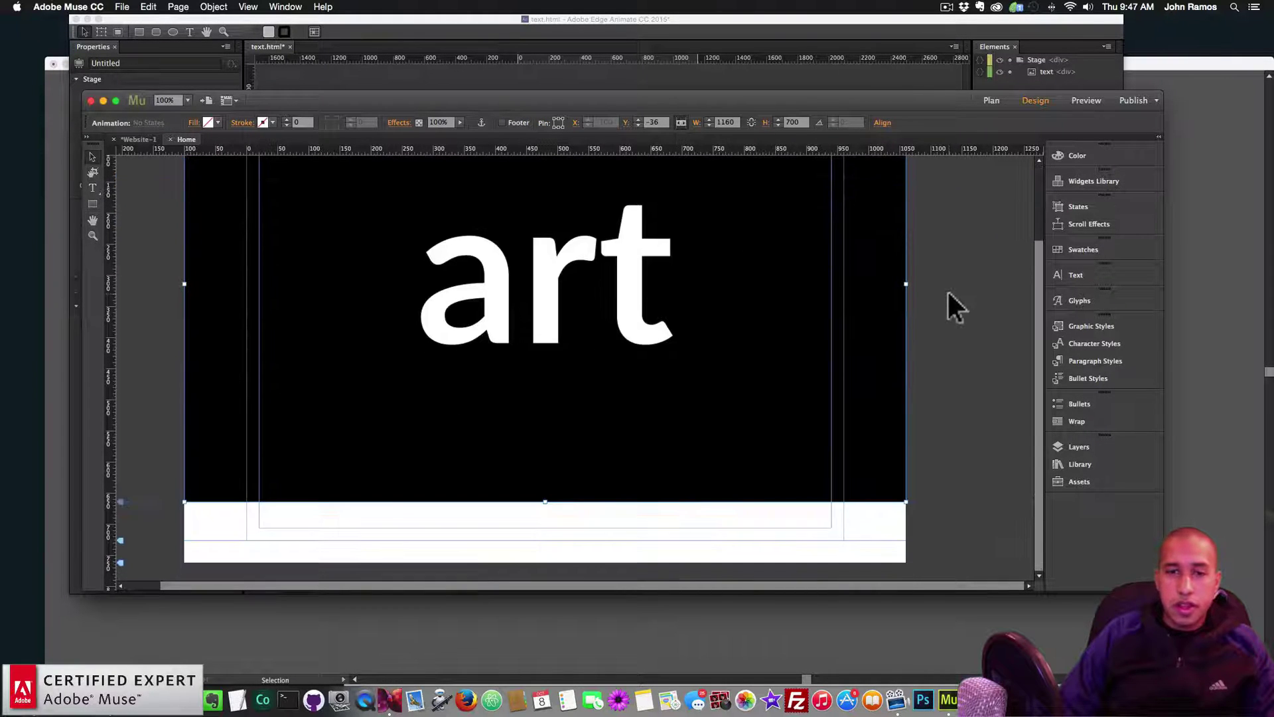
pyautogui.click(743, 308)
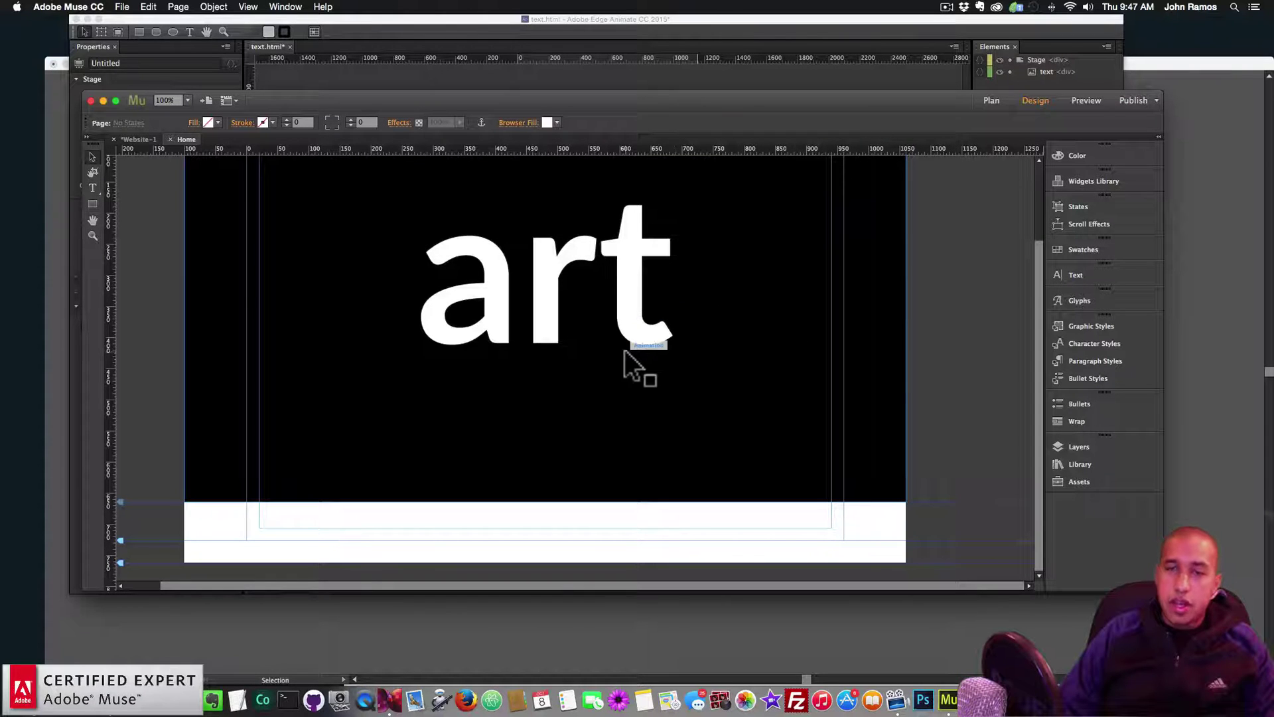
# Switch to Edge Animate, make the stage background fully transparent with rgba(255,255,255,0.00), and republish the composition.
pyautogui.click(1000, 700)
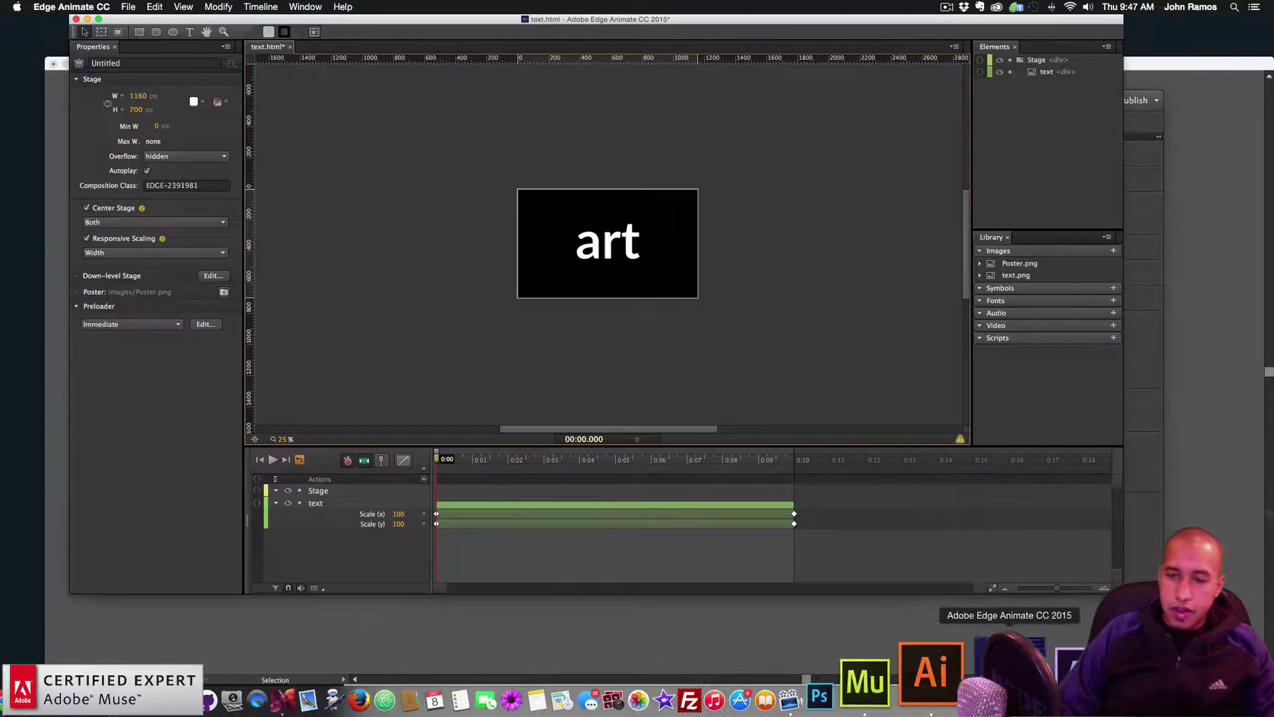
pyautogui.click(505, 321)
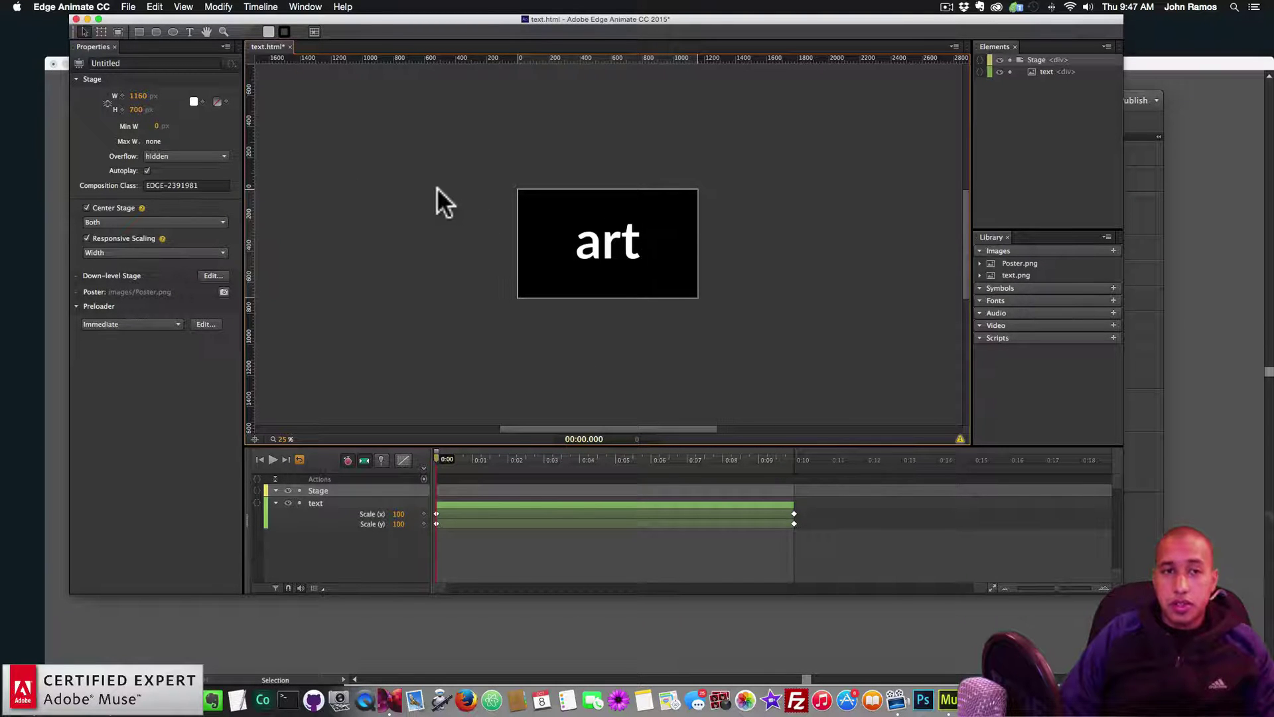
pyautogui.click(191, 101)
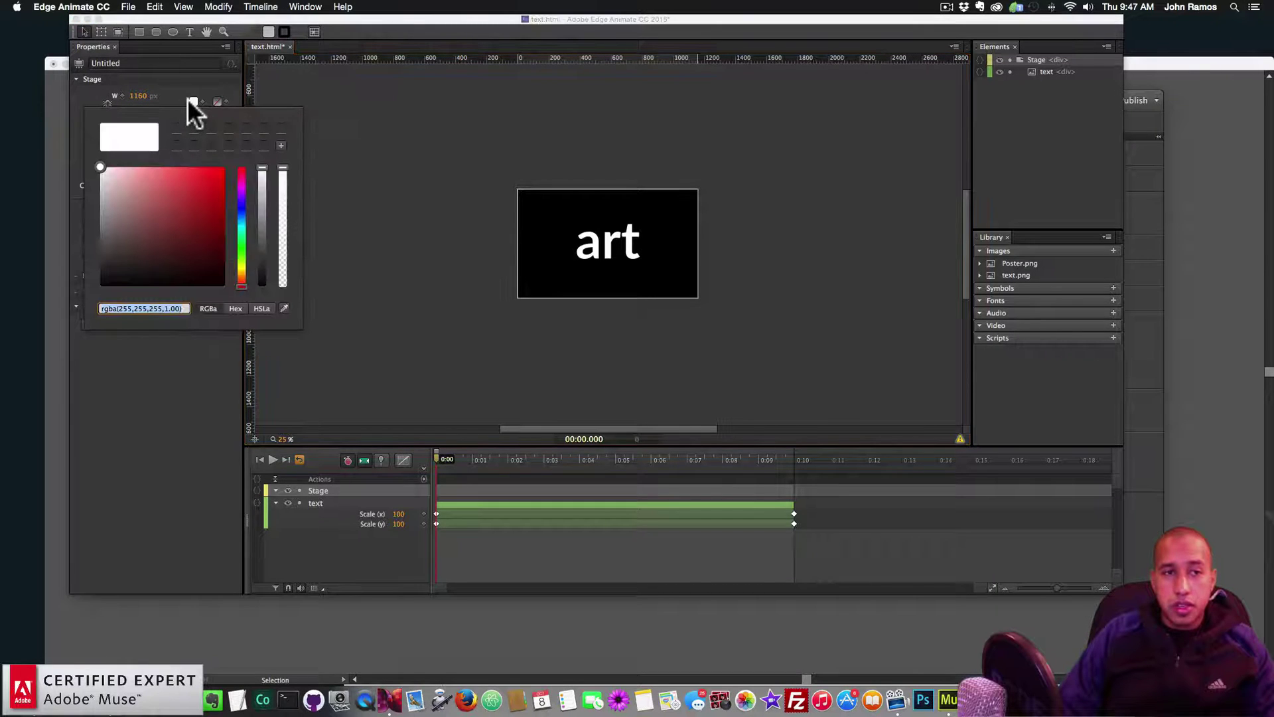
pyautogui.moveTo(281, 166); pyautogui.dragTo(281, 302)
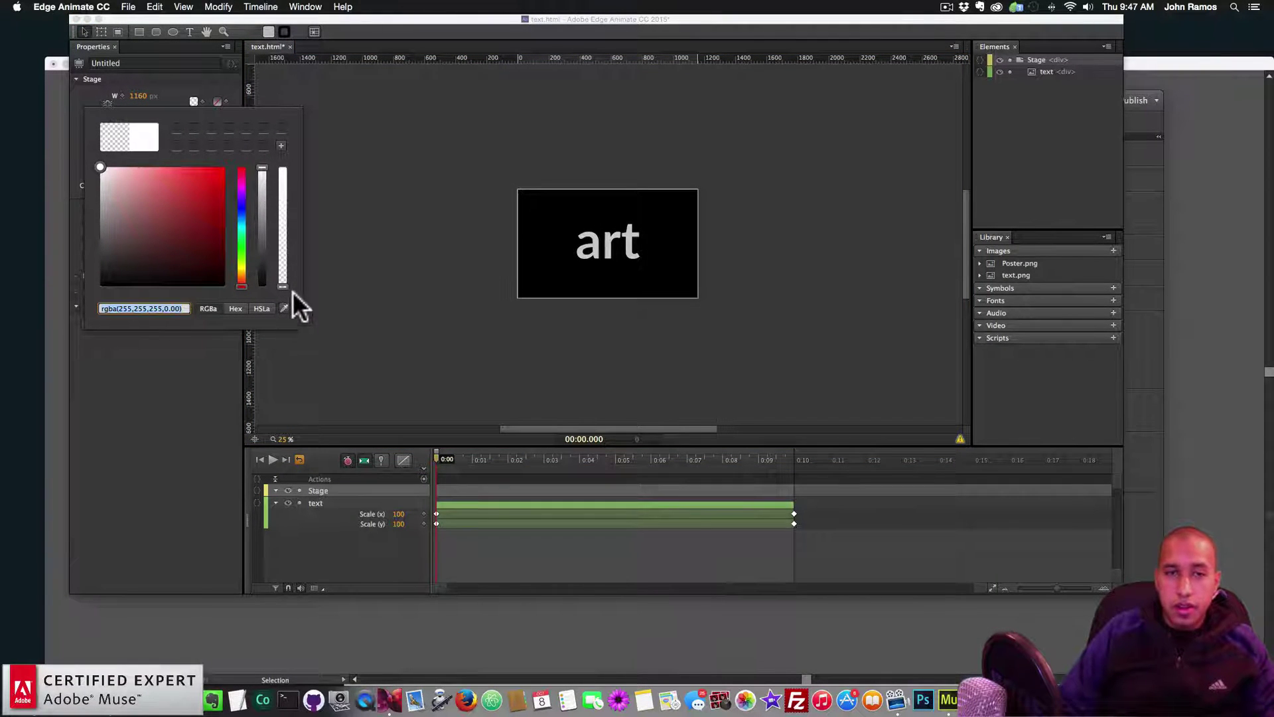
pyautogui.click(397, 299)
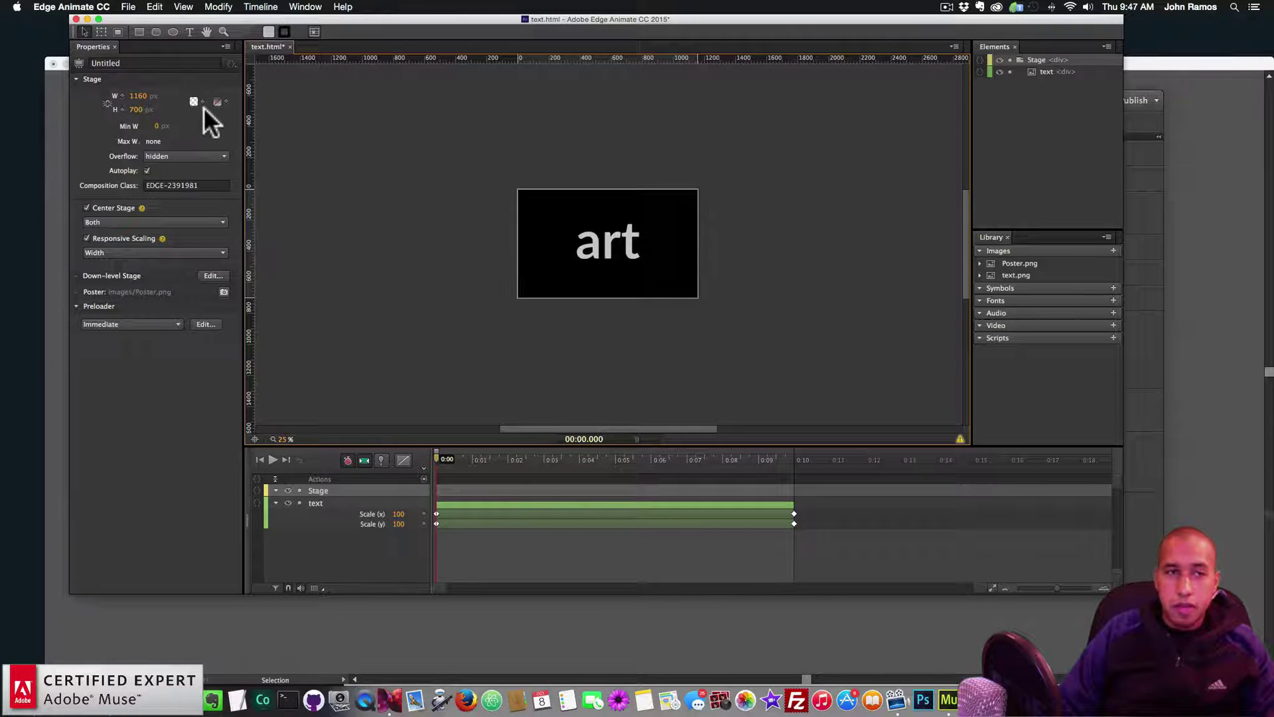
pyautogui.click(191, 100)
pyautogui.click(409, 290)
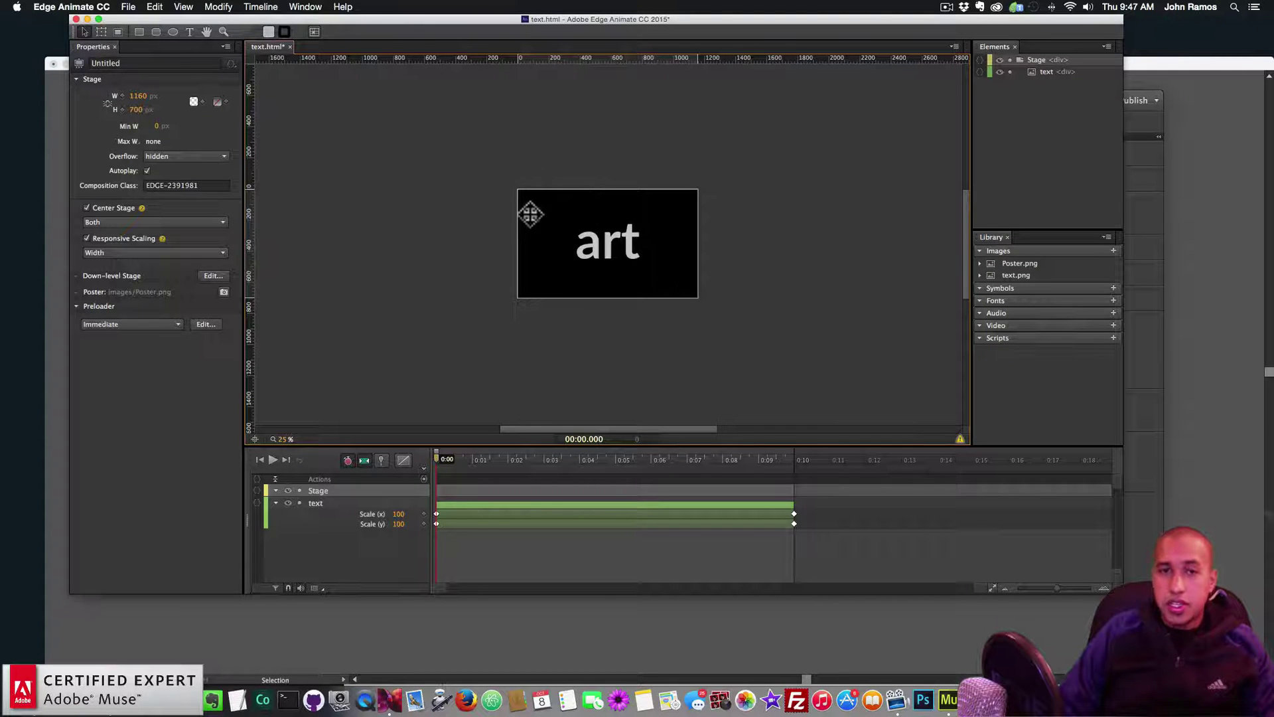
pyautogui.click(129, 6)
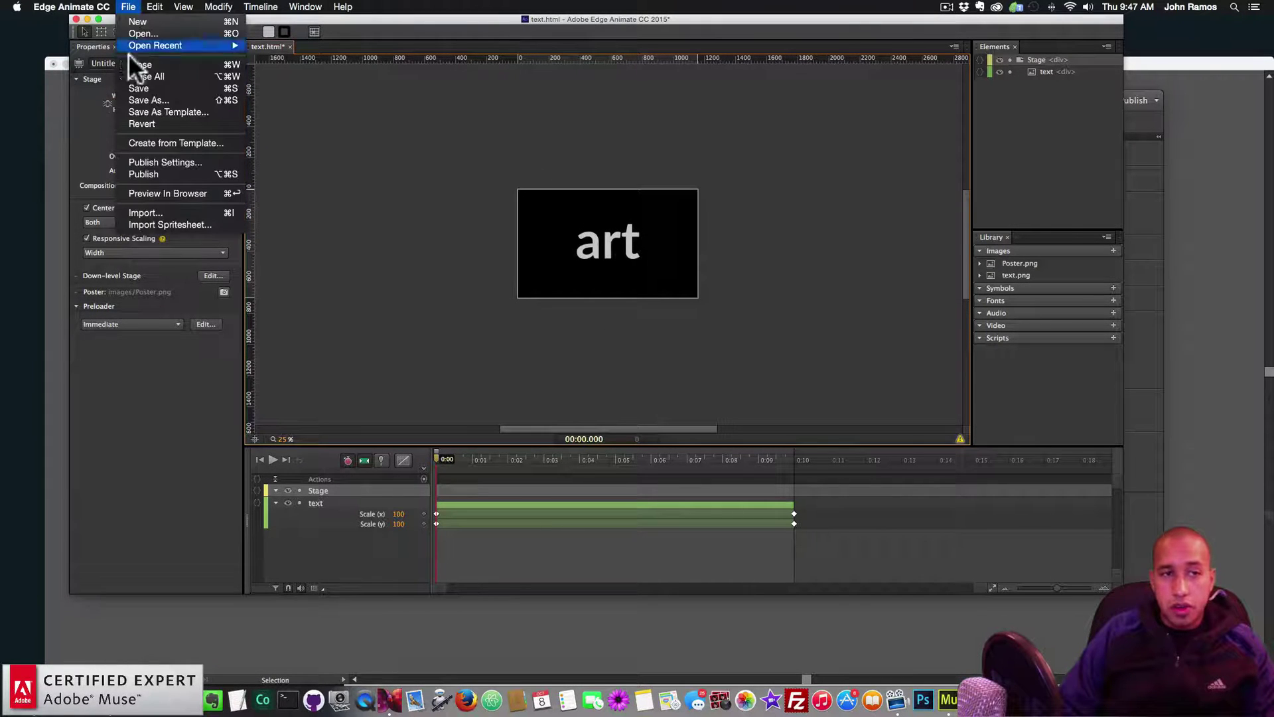
pyautogui.click(173, 173)
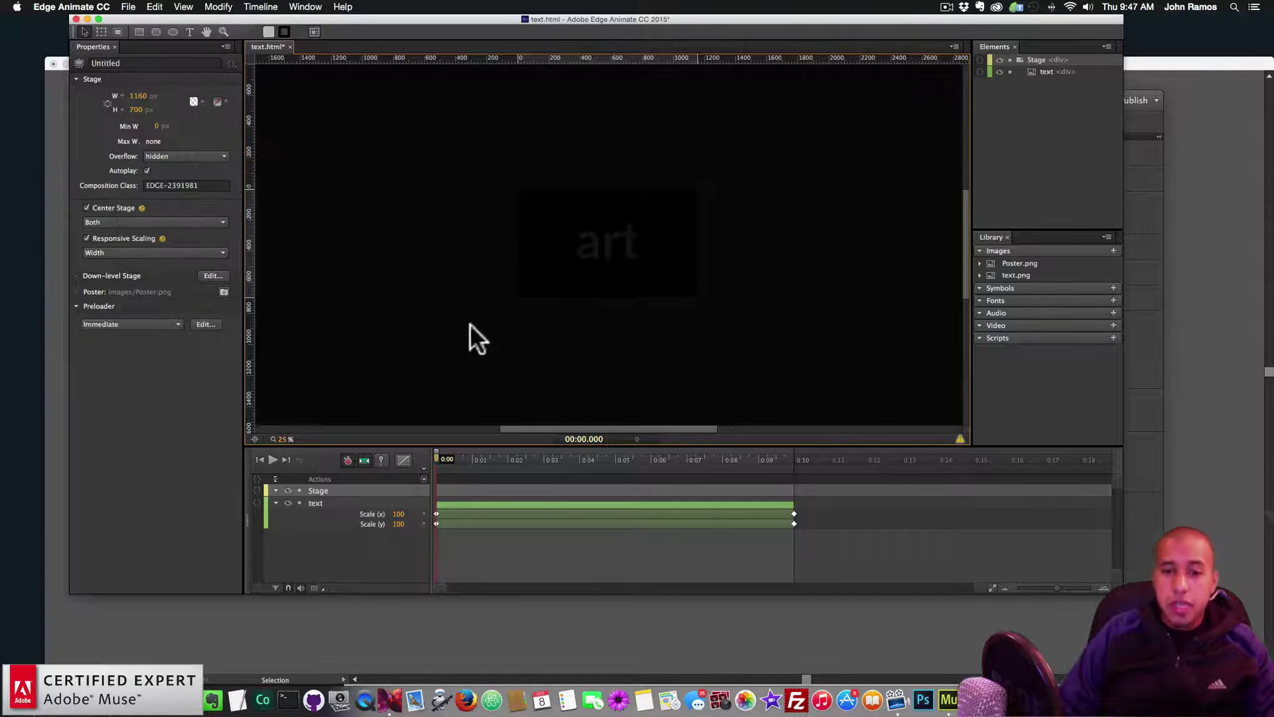
# Switch to Adobe Muse, update the text.oam asset with the transparent-stage version, and preview the page in the browser.
pyautogui.click(949, 693)
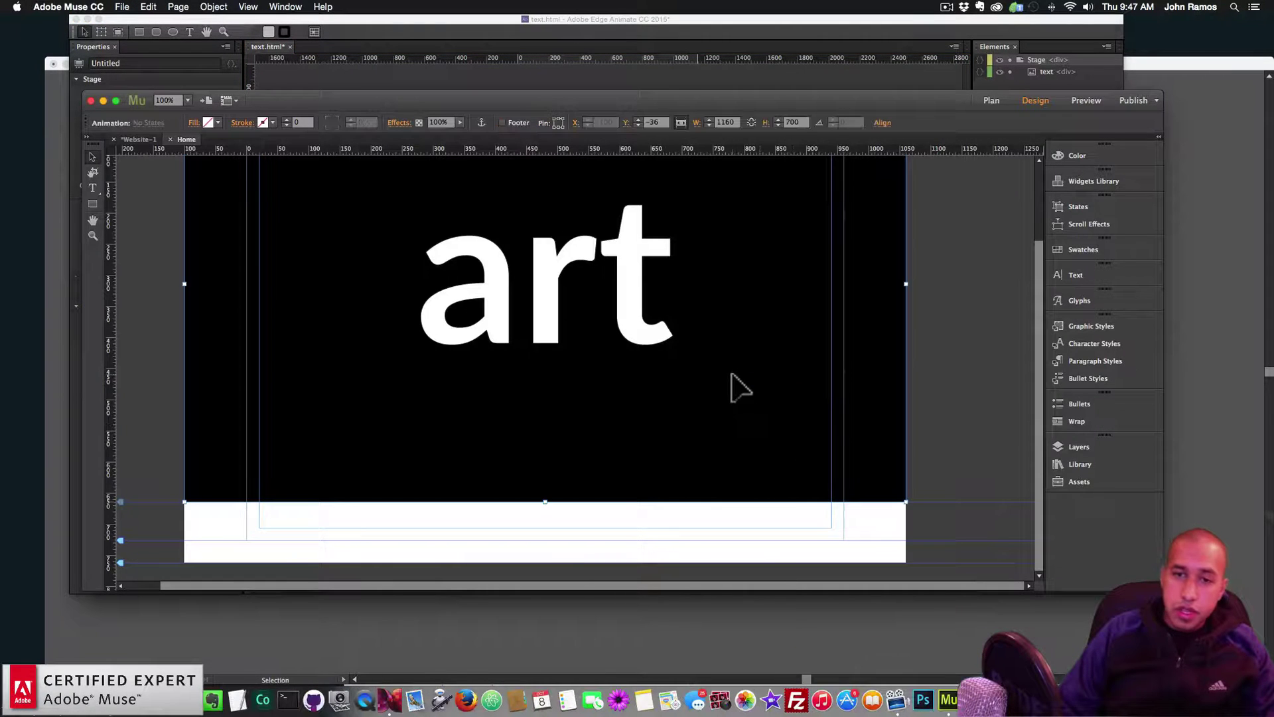
pyautogui.click(1104, 482)
pyautogui.rightClick(852, 248)
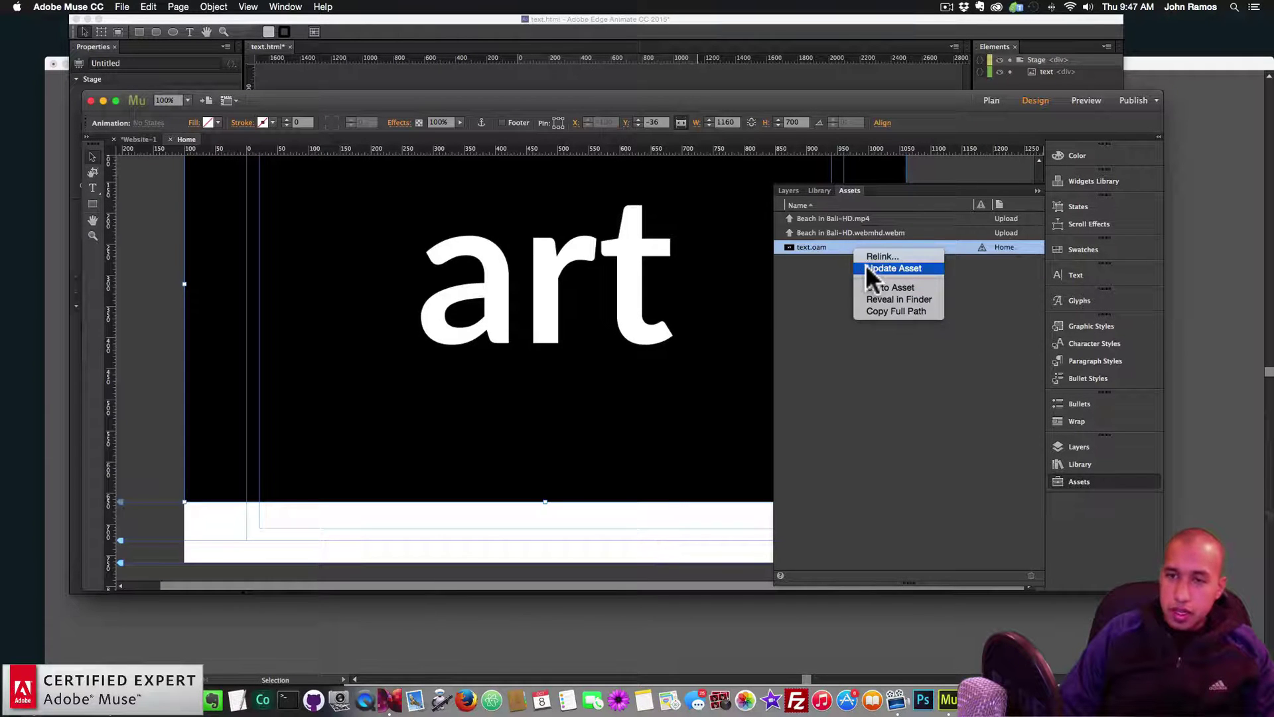
pyautogui.click(866, 267)
pyautogui.click(1075, 481)
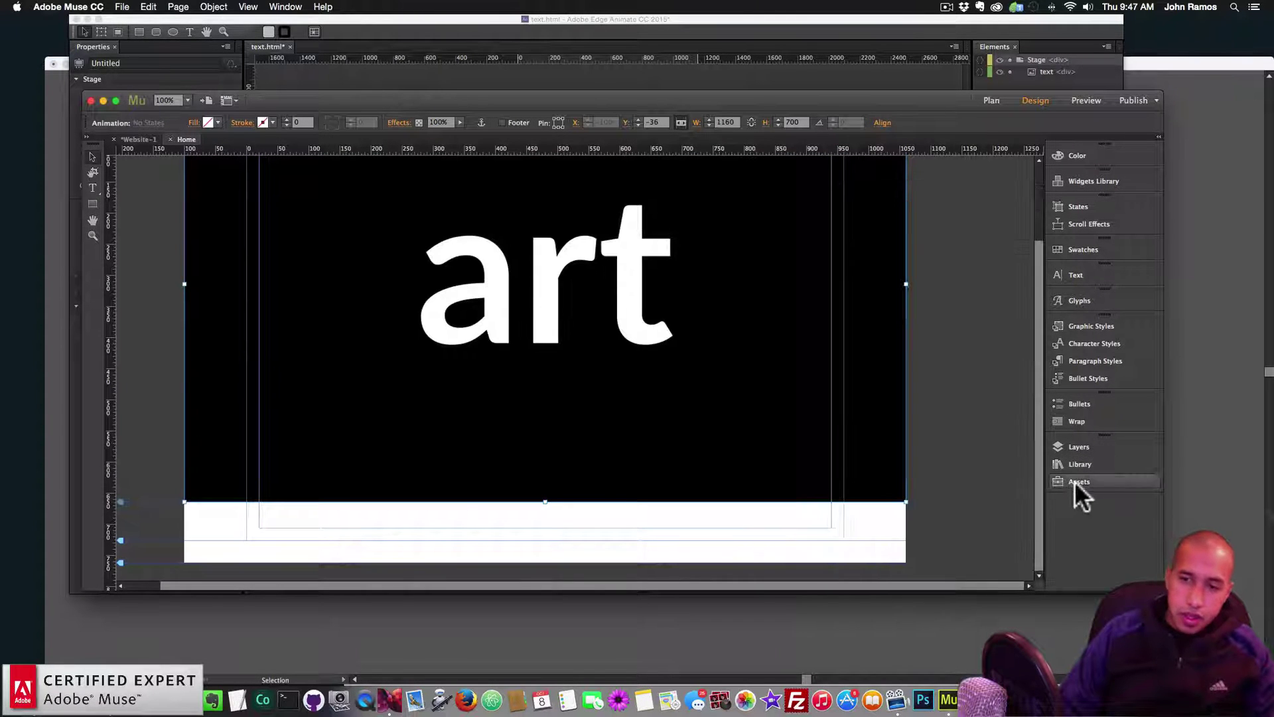
pyautogui.click(949, 341)
pyautogui.press('super+shift+e')
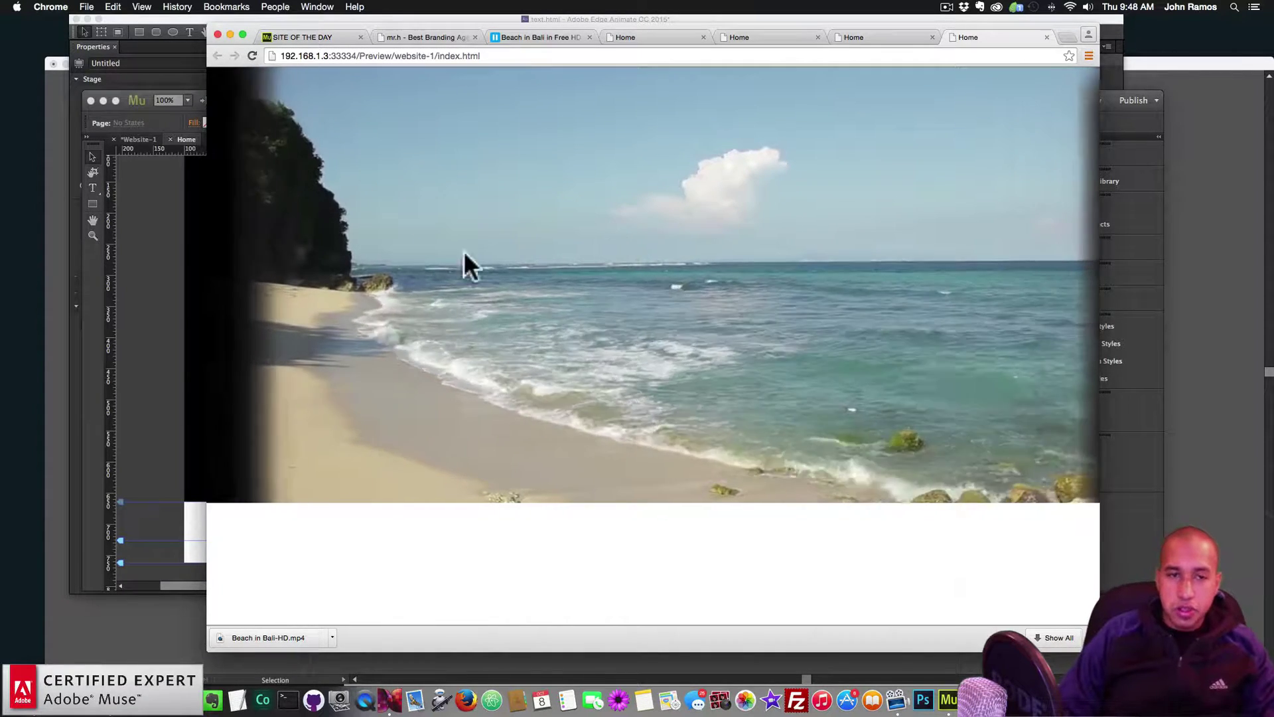
# Compare the art text animation on the Home page in Muse with its playback in the browser preview.
pyautogui.click(141, 308)
pyautogui.click(620, 319)
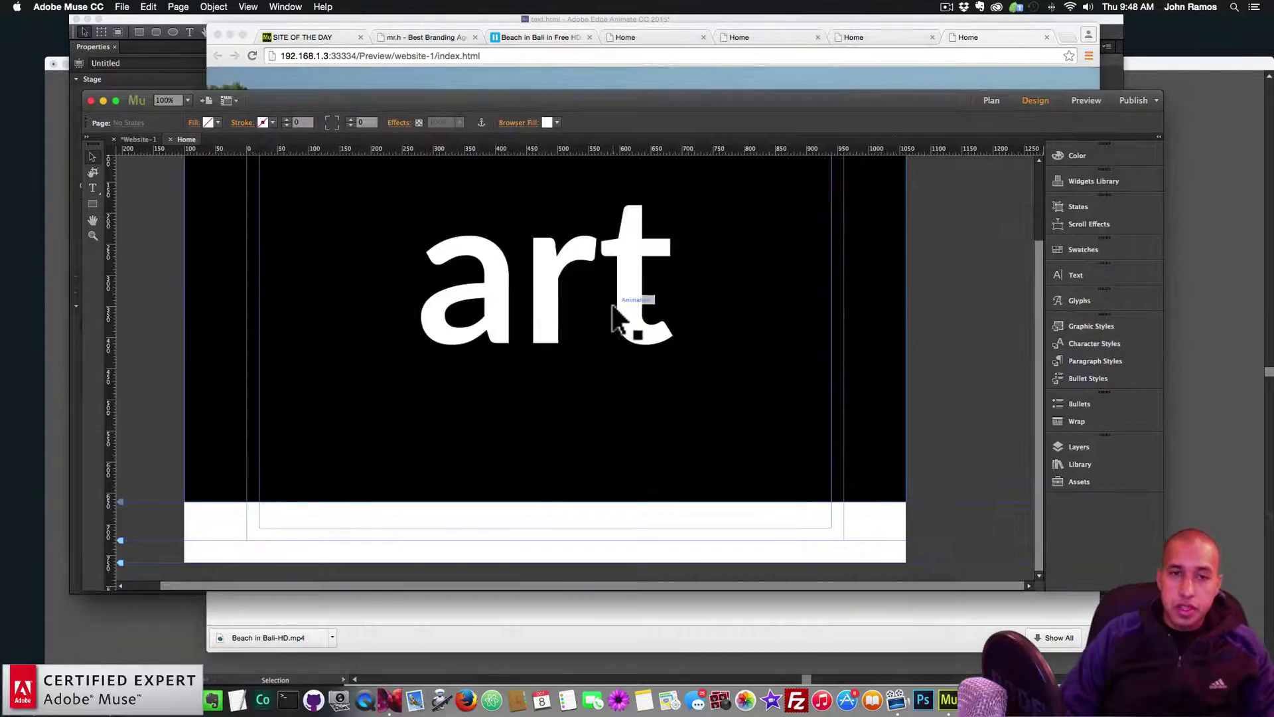
pyautogui.click(751, 89)
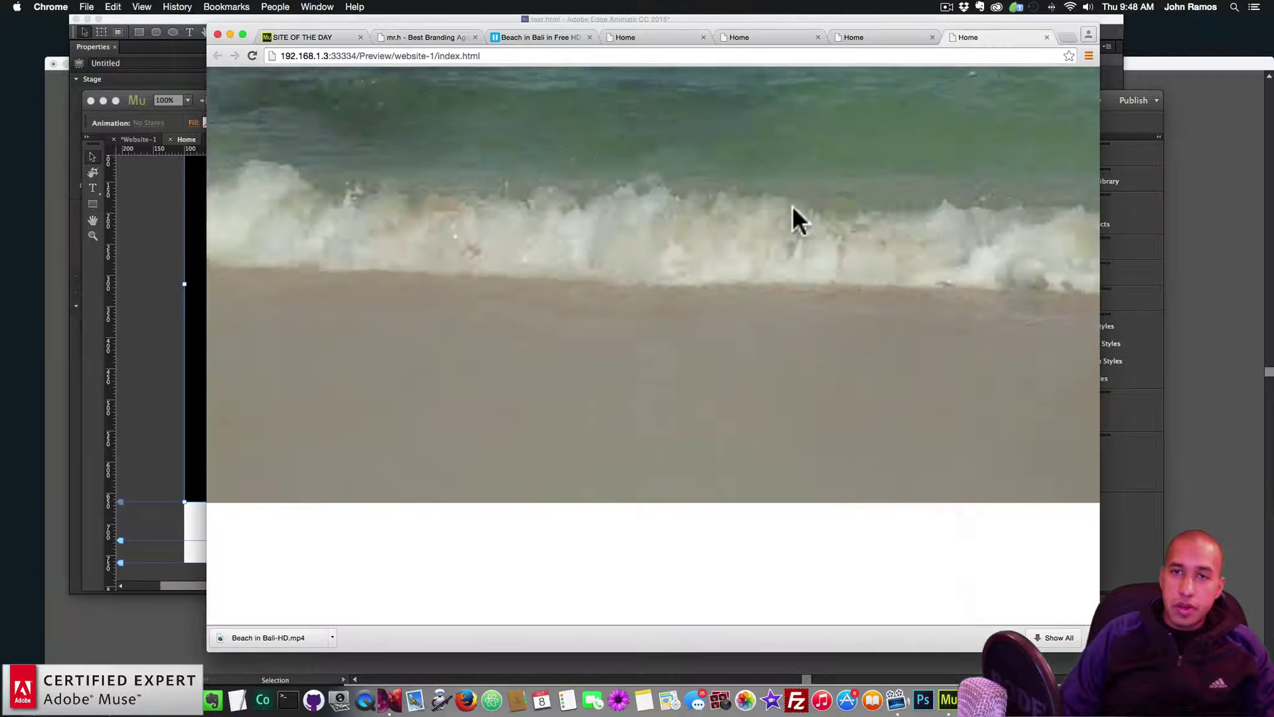
pyautogui.click(170, 261)
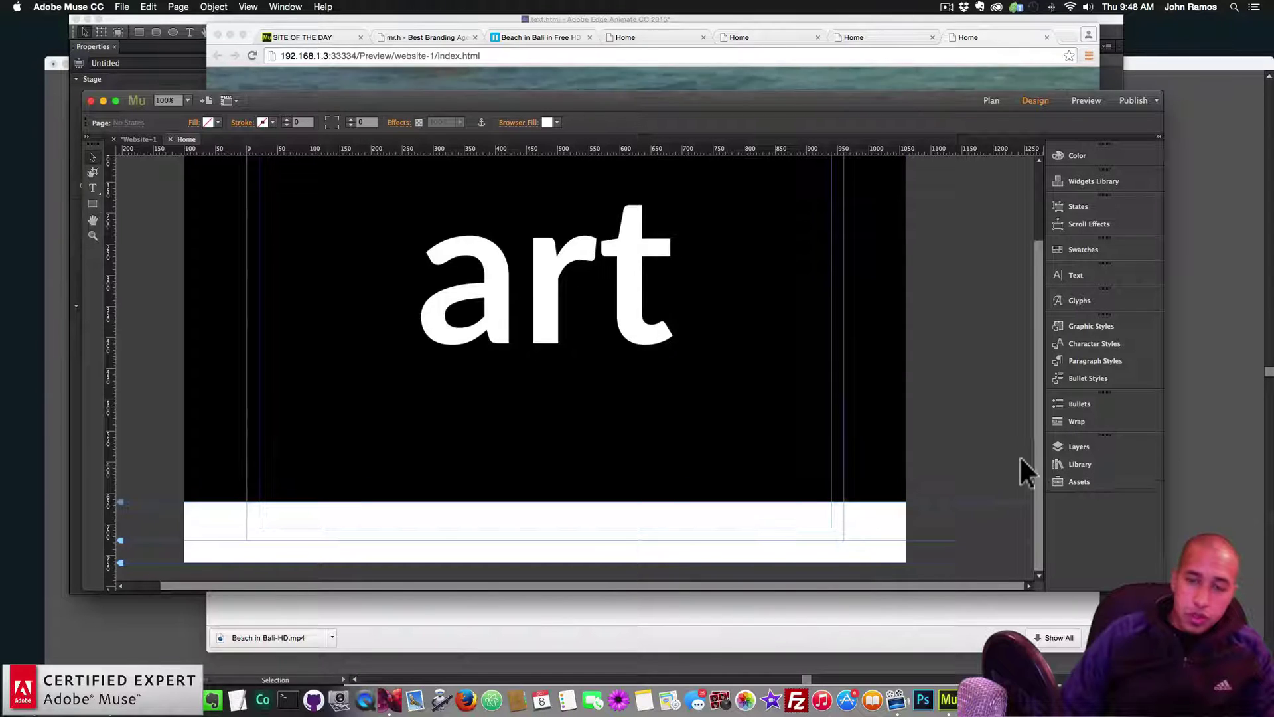
# Enable the Edge Animate scroll effect on the text animation and set it to advance 1 second every 100 px.
pyautogui.click(827, 361)
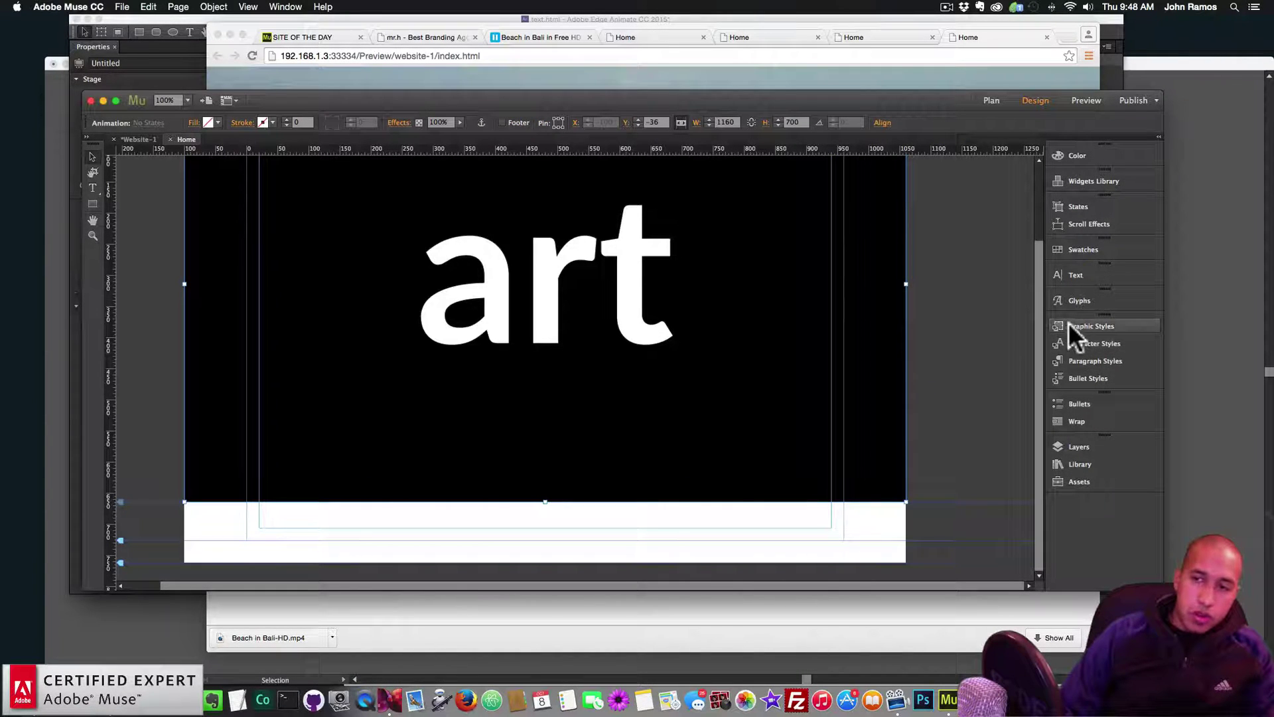
pyautogui.click(1074, 224)
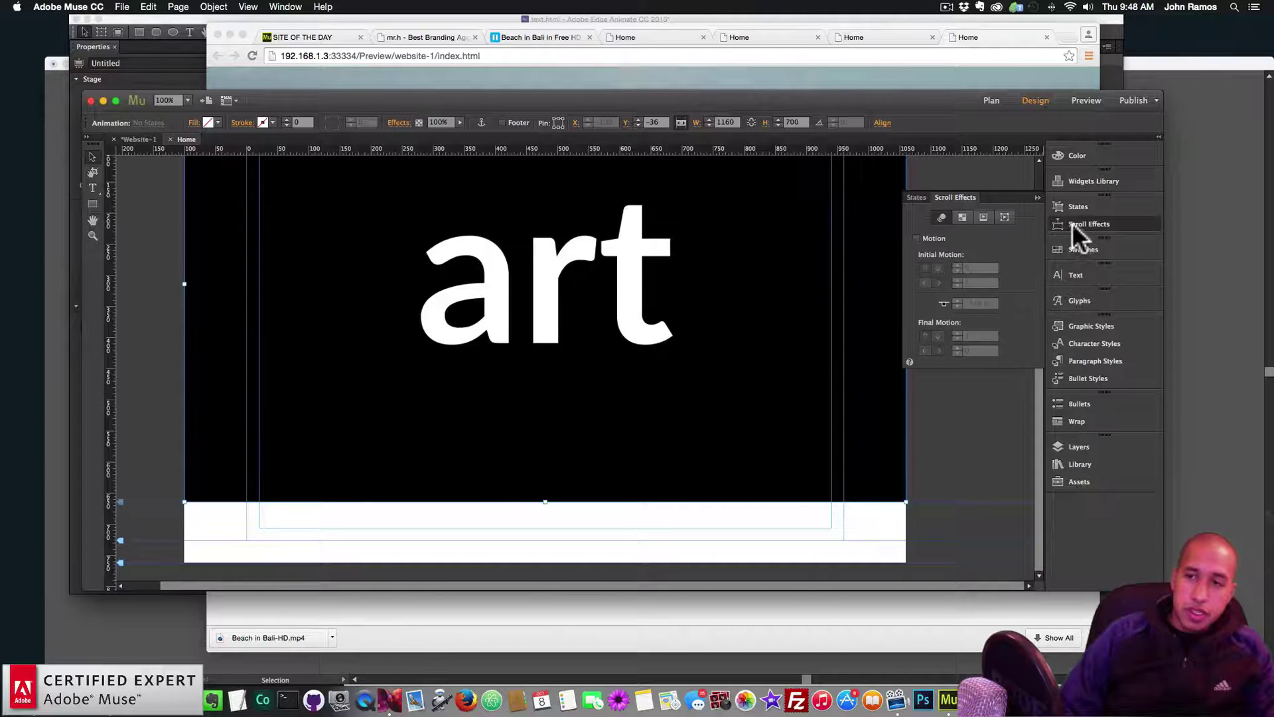
pyautogui.click(1005, 217)
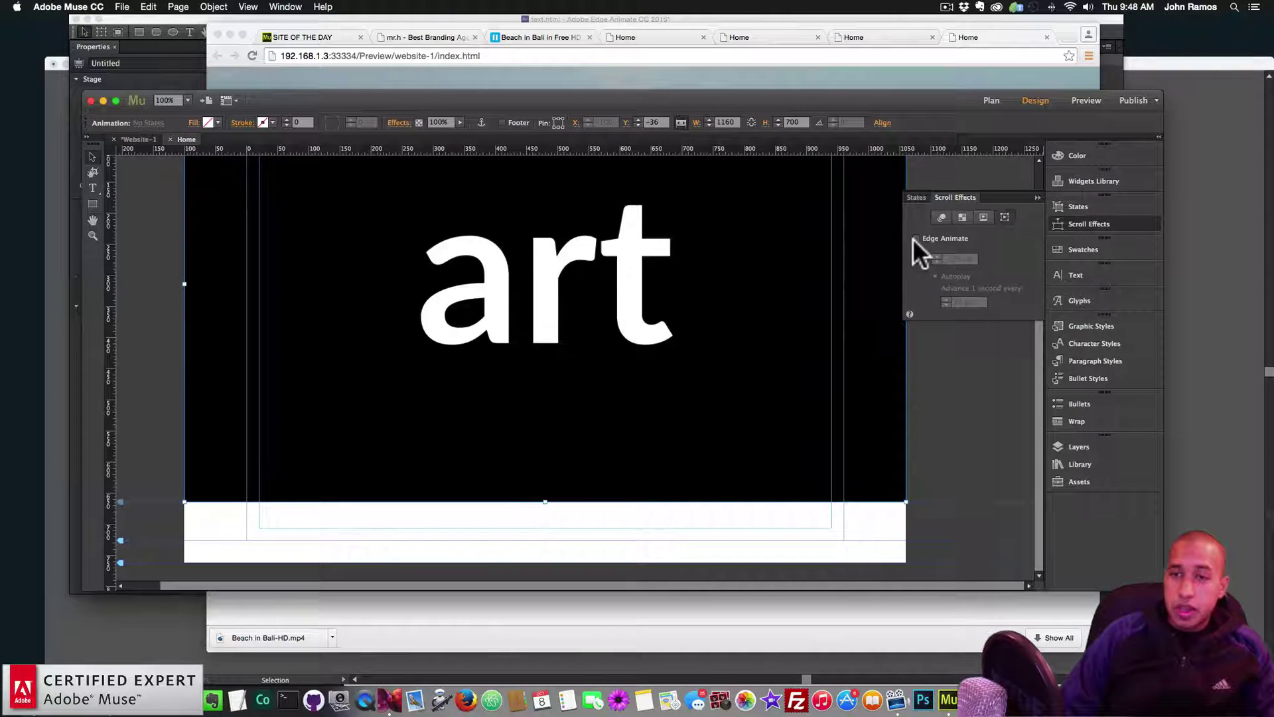
pyautogui.click(915, 237)
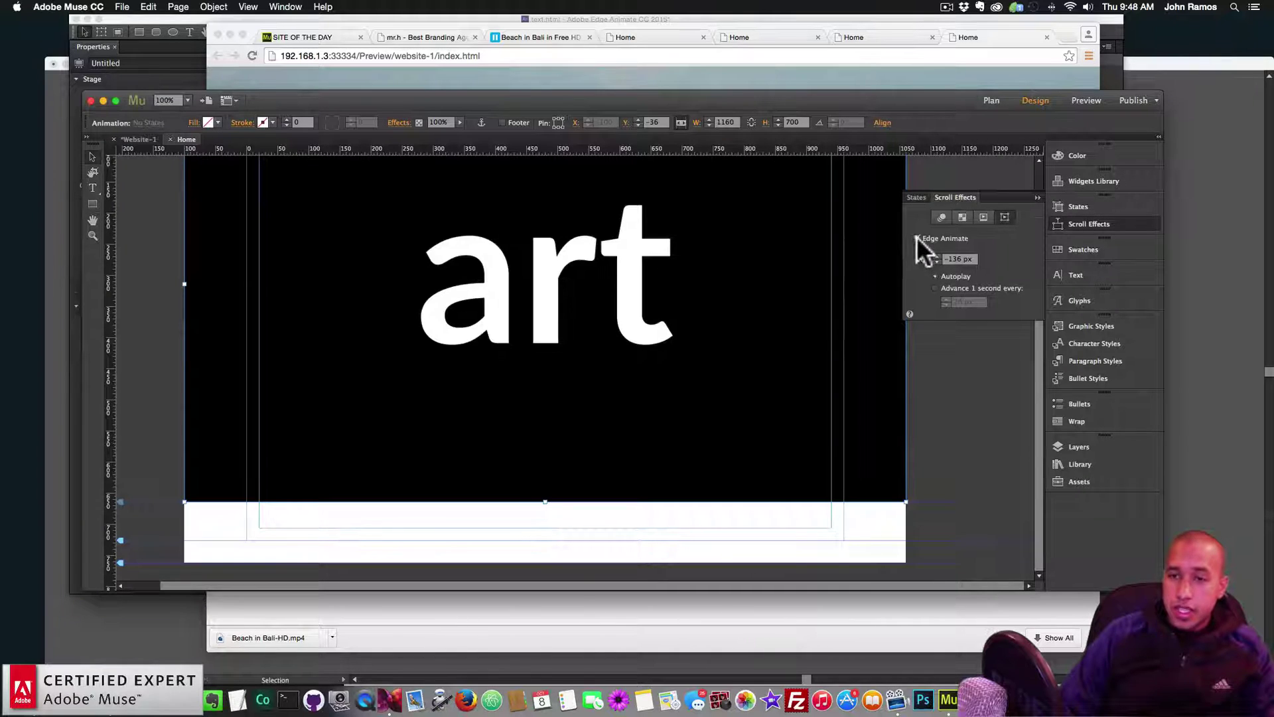
pyautogui.click(936, 289)
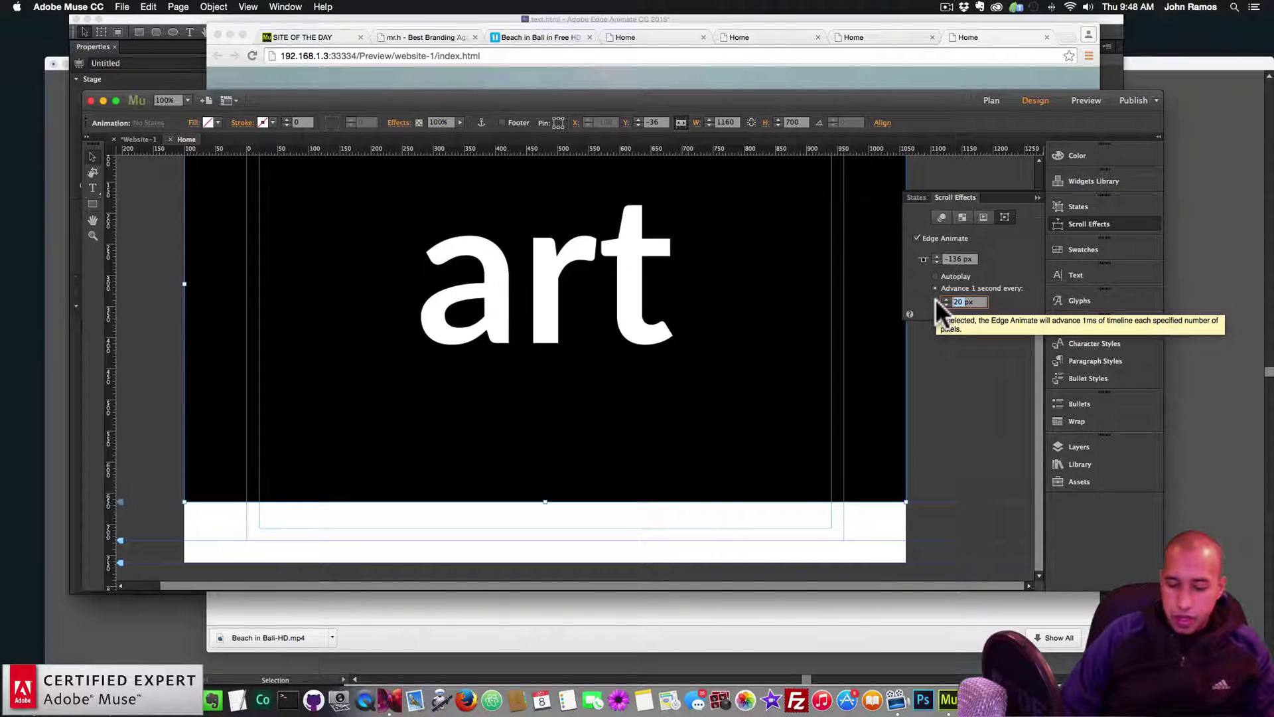
pyautogui.write('100')
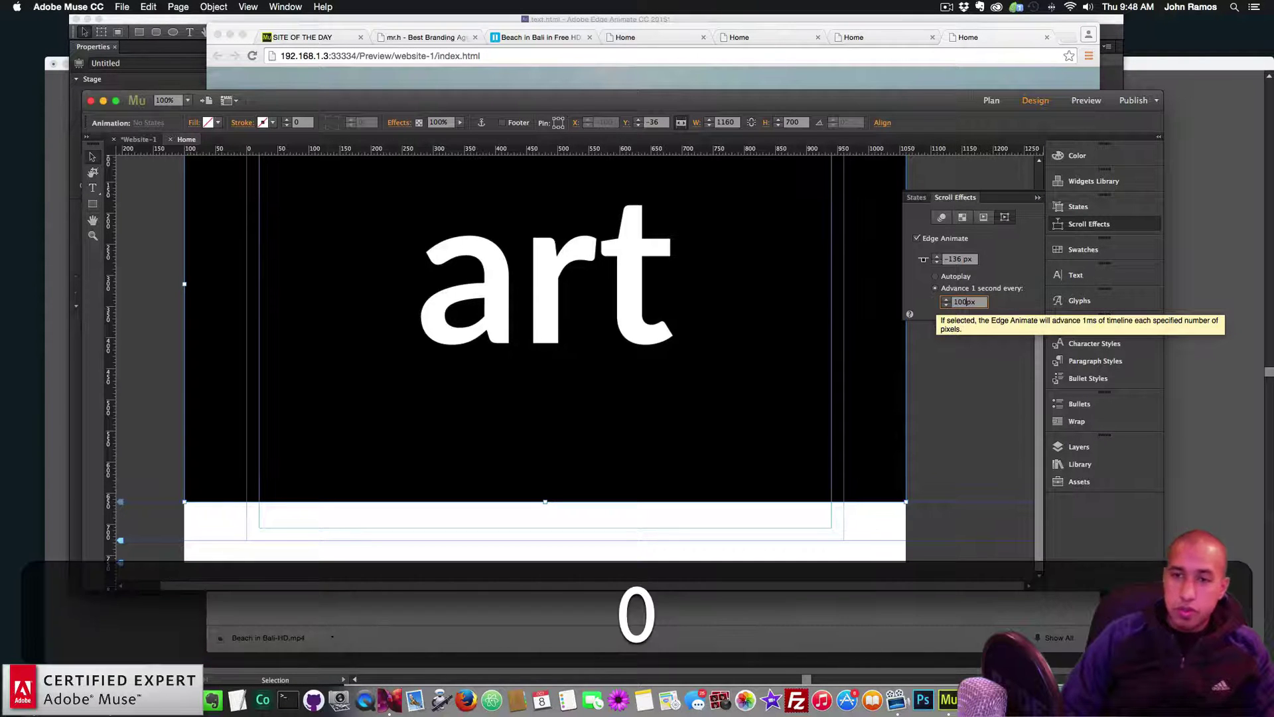
pyautogui.press('Return')
pyautogui.click(959, 350)
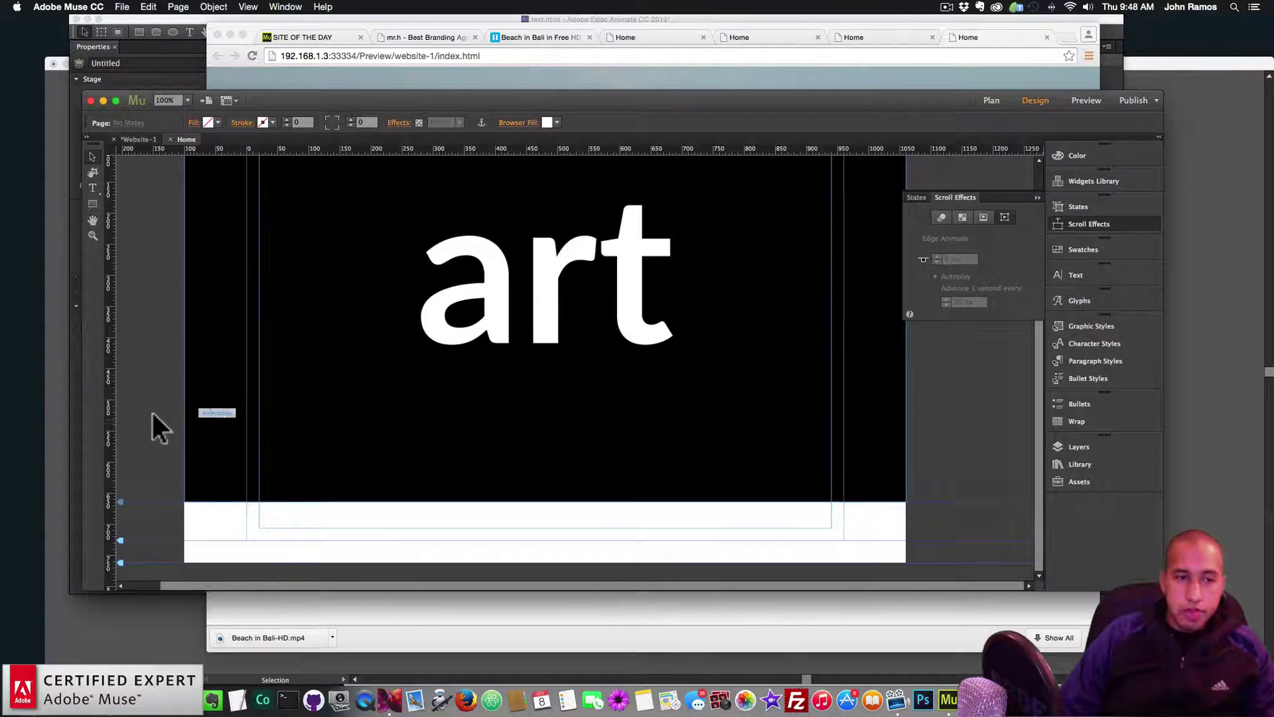
# Extend the Home page far downward below the text animation to create a long scrolling area.
pyautogui.press('super+minus')
pyautogui.press('super+minus')
pyautogui.press('super+minus')
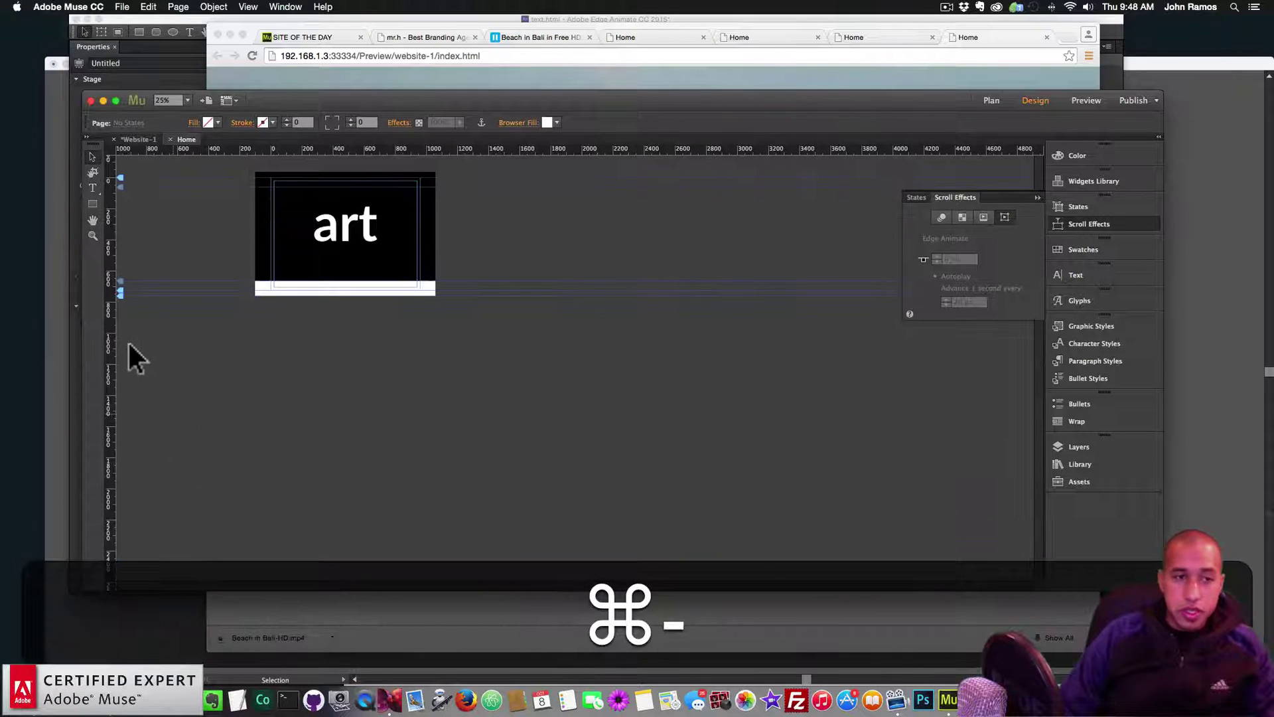
pyautogui.moveTo(120, 293); pyautogui.dragTo(117, 627)
pyautogui.scroll(-2, 175, 430)
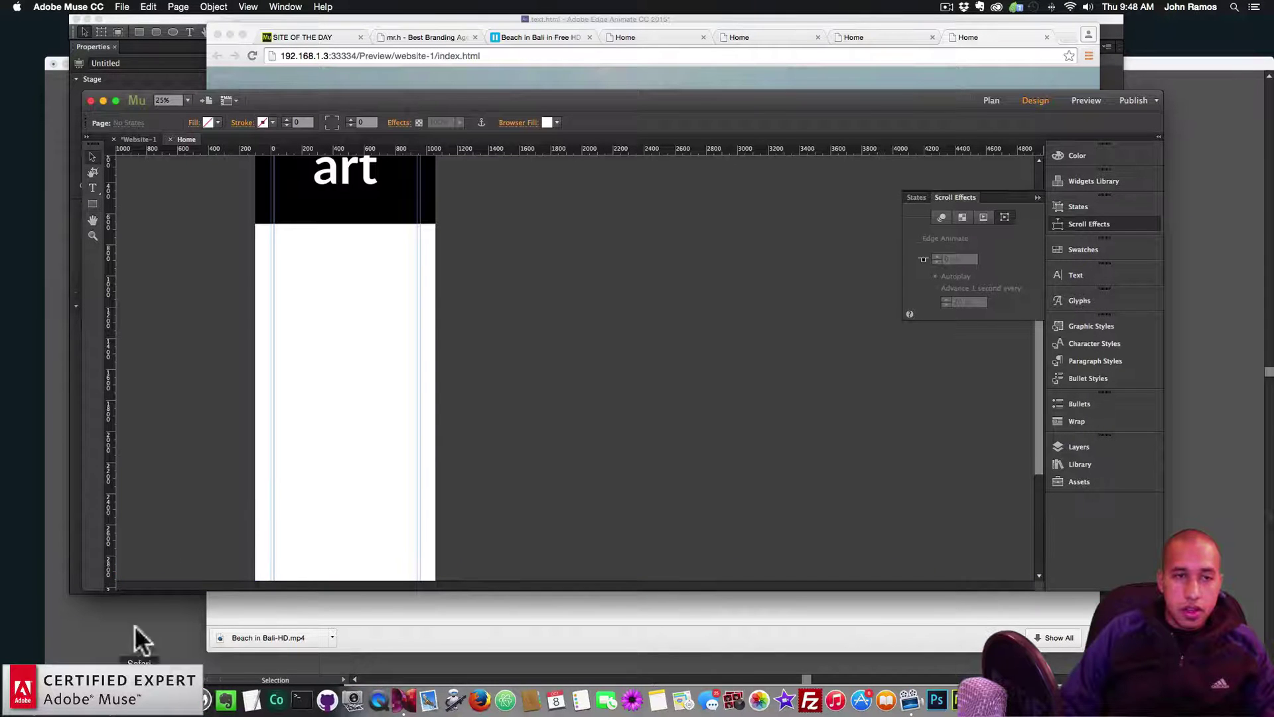
# Preview the lengthened page in the browser to check the scroll-driven text animation over the beach video.
pyautogui.press('shift+super+e')
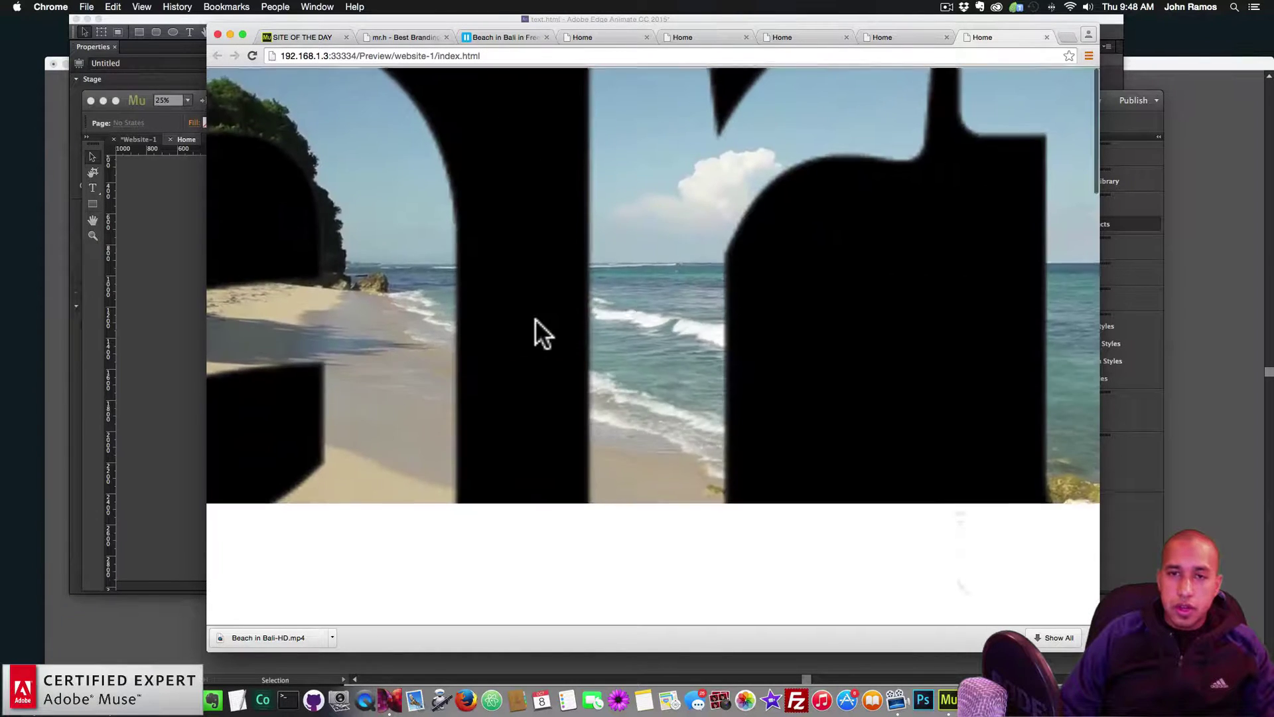
pyautogui.click(201, 273)
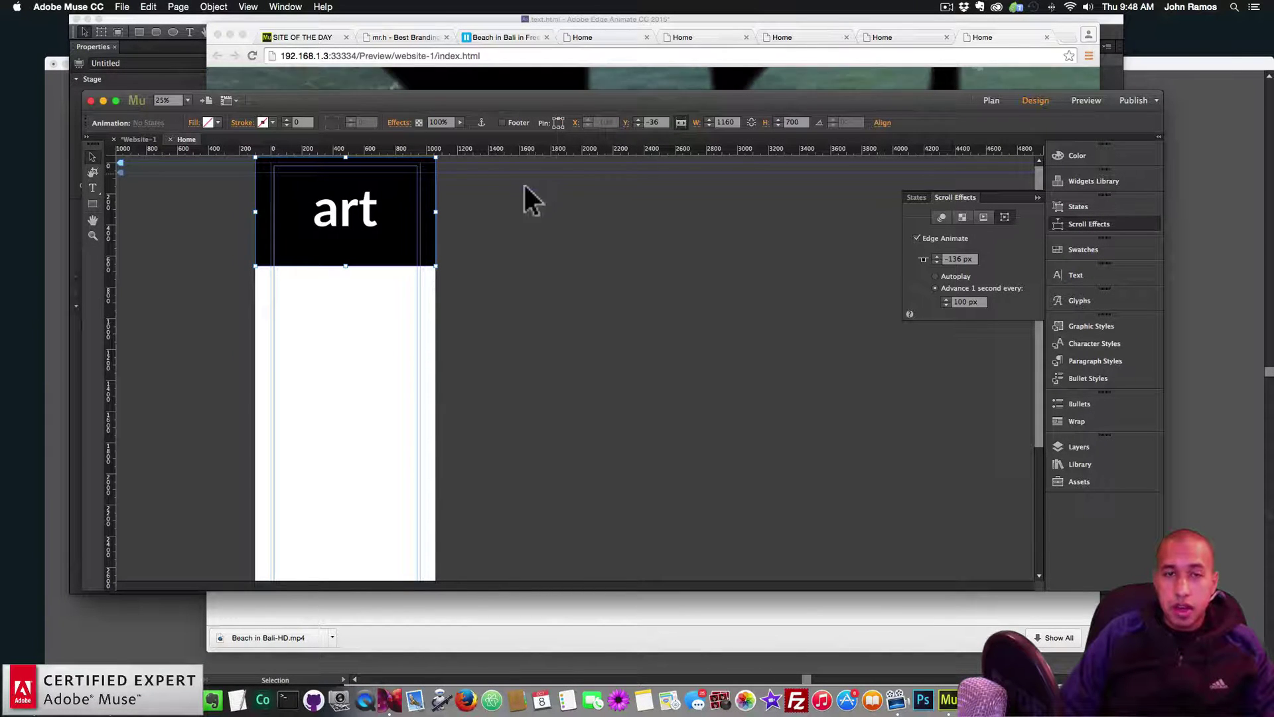
pyautogui.press('shift+super+e')
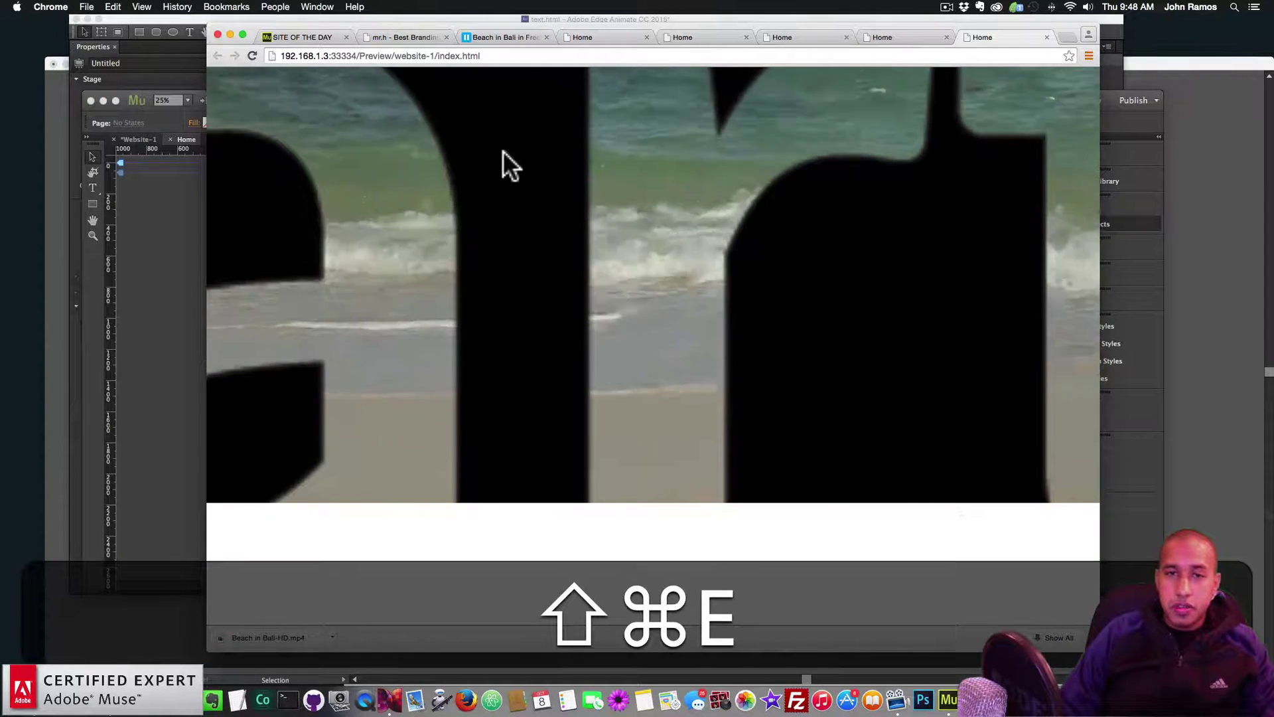
pyautogui.click(199, 193)
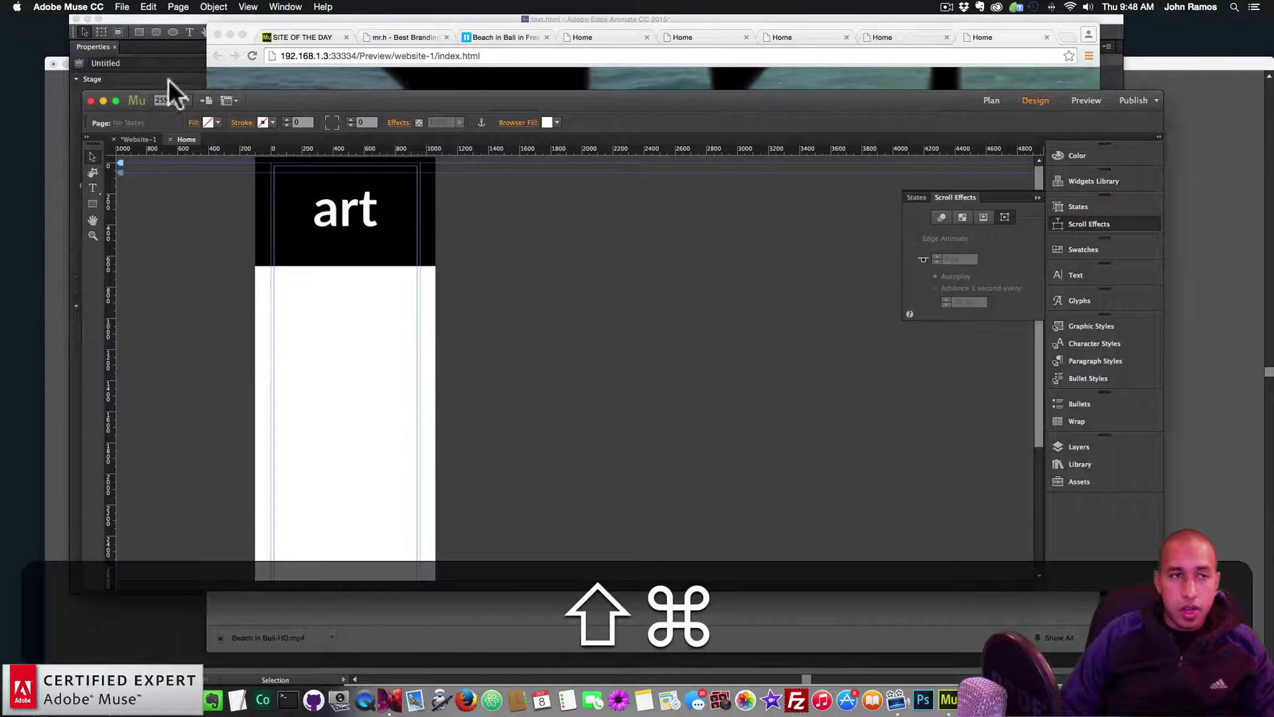
pyautogui.click(121, 7)
pyautogui.click(152, 206)
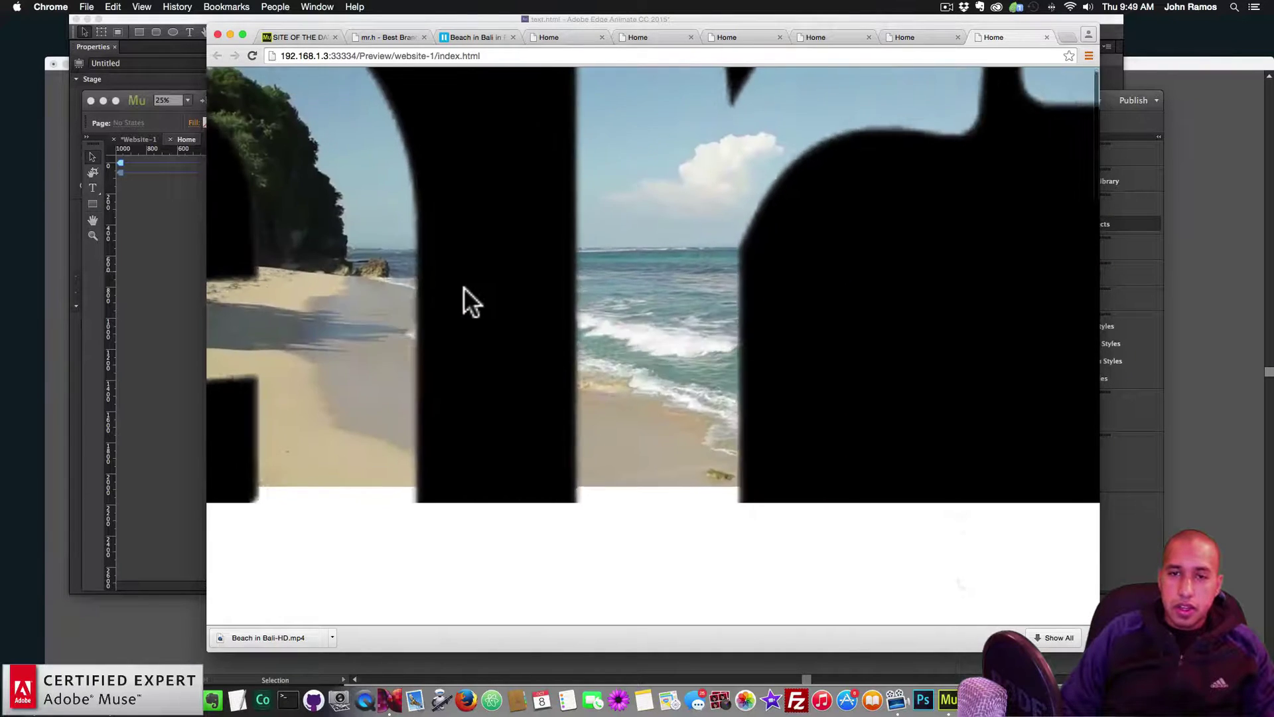
# Back in Muse, move the text animation down the page and place the full-width beach video below it at about Y 1962.
pyautogui.click(190, 269)
pyautogui.click(348, 255)
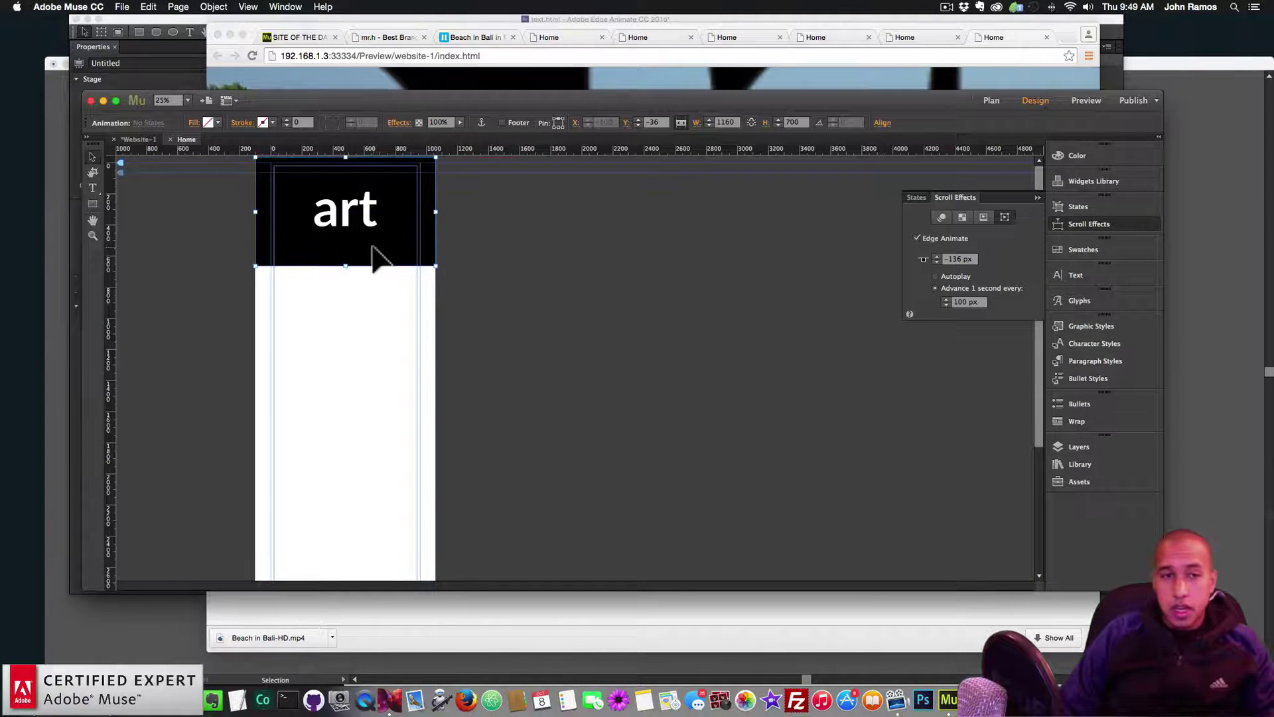
pyautogui.moveTo(370, 256); pyautogui.dragTo(373, 401)
pyautogui.click(385, 226)
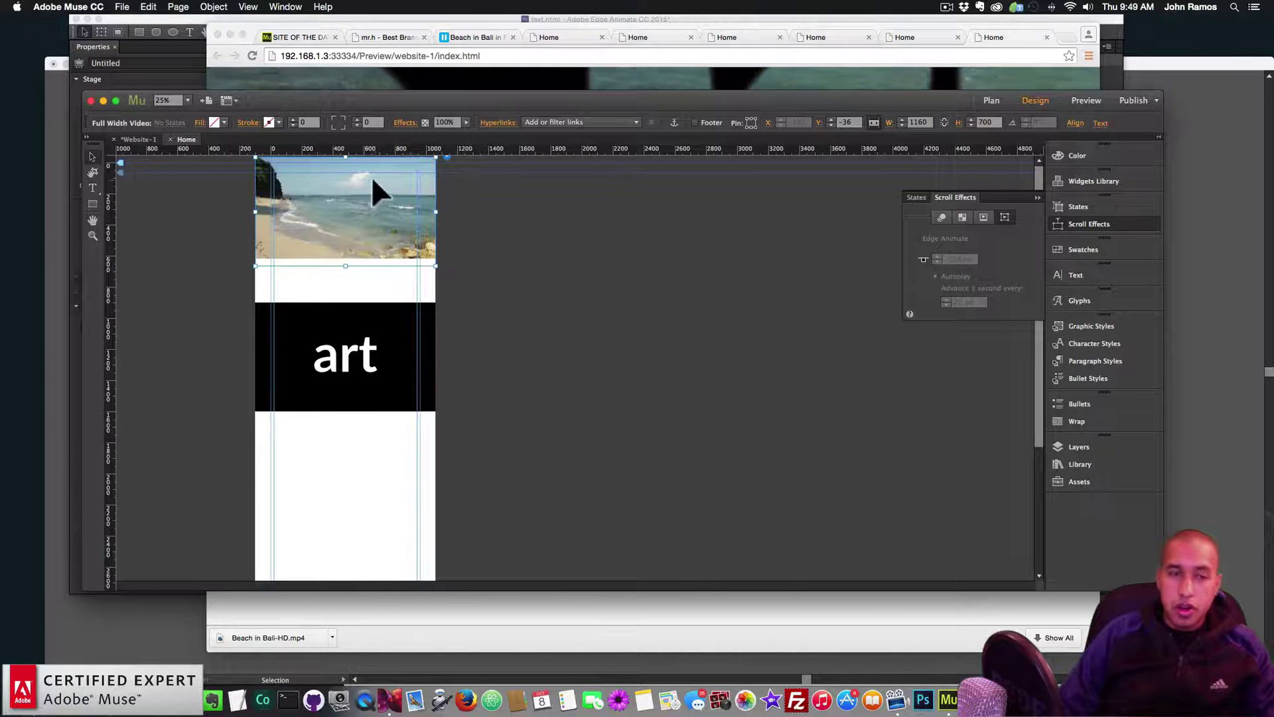
pyautogui.moveTo(357, 187); pyautogui.dragTo(353, 484)
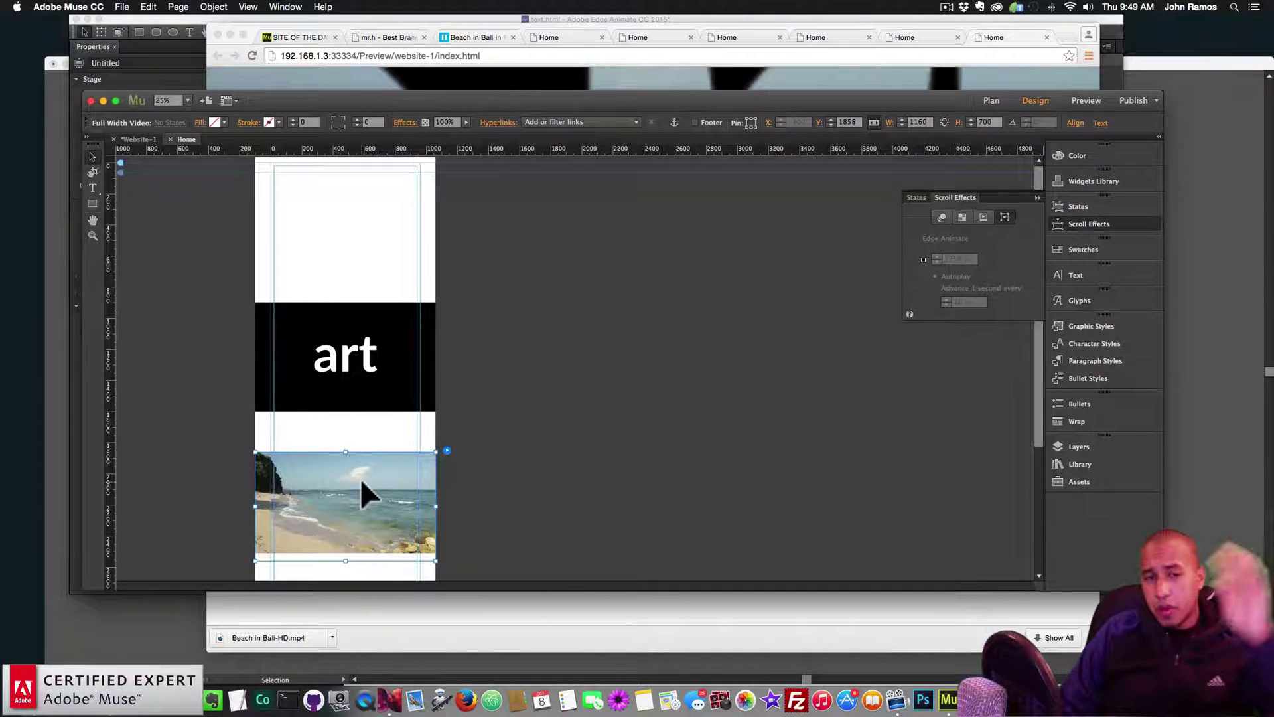
pyautogui.moveTo(362, 479); pyautogui.dragTo(358, 493)
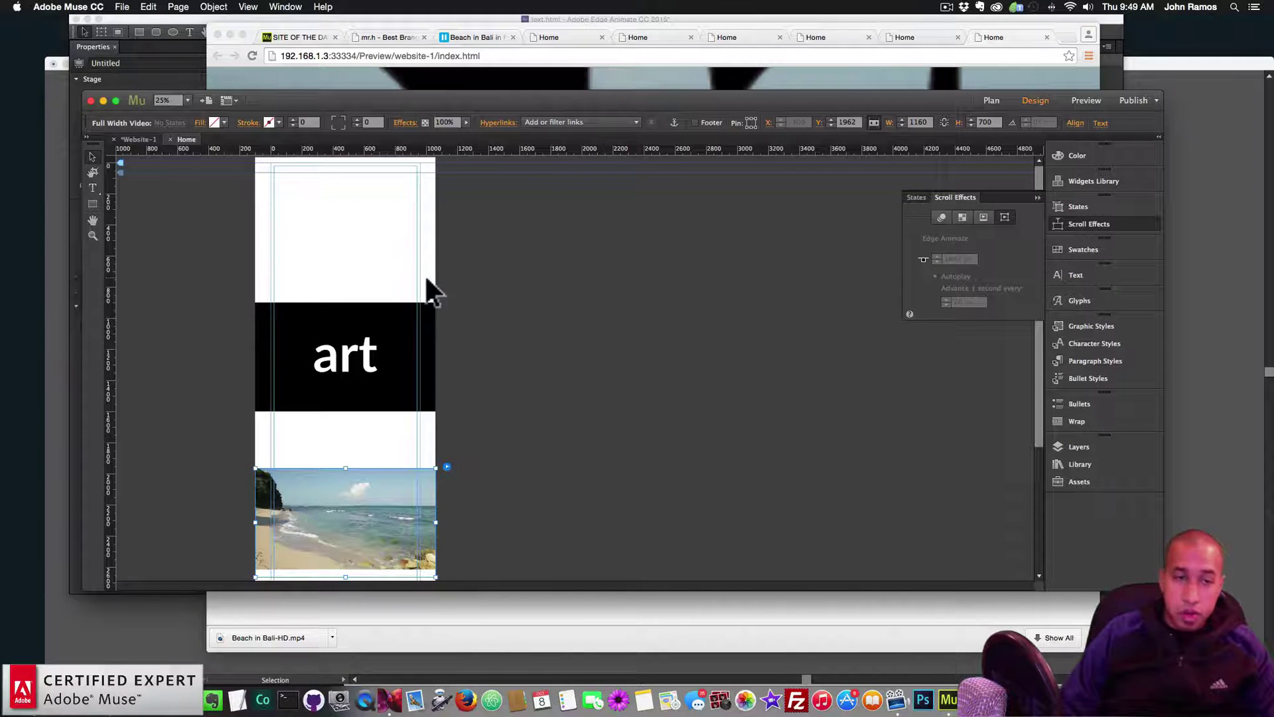
# Enable the Motion scroll effect on the beach video with initial vertical motion 0, and adjust its key position near the video's upper edge.
pyautogui.scroll(-1, 404, 384)
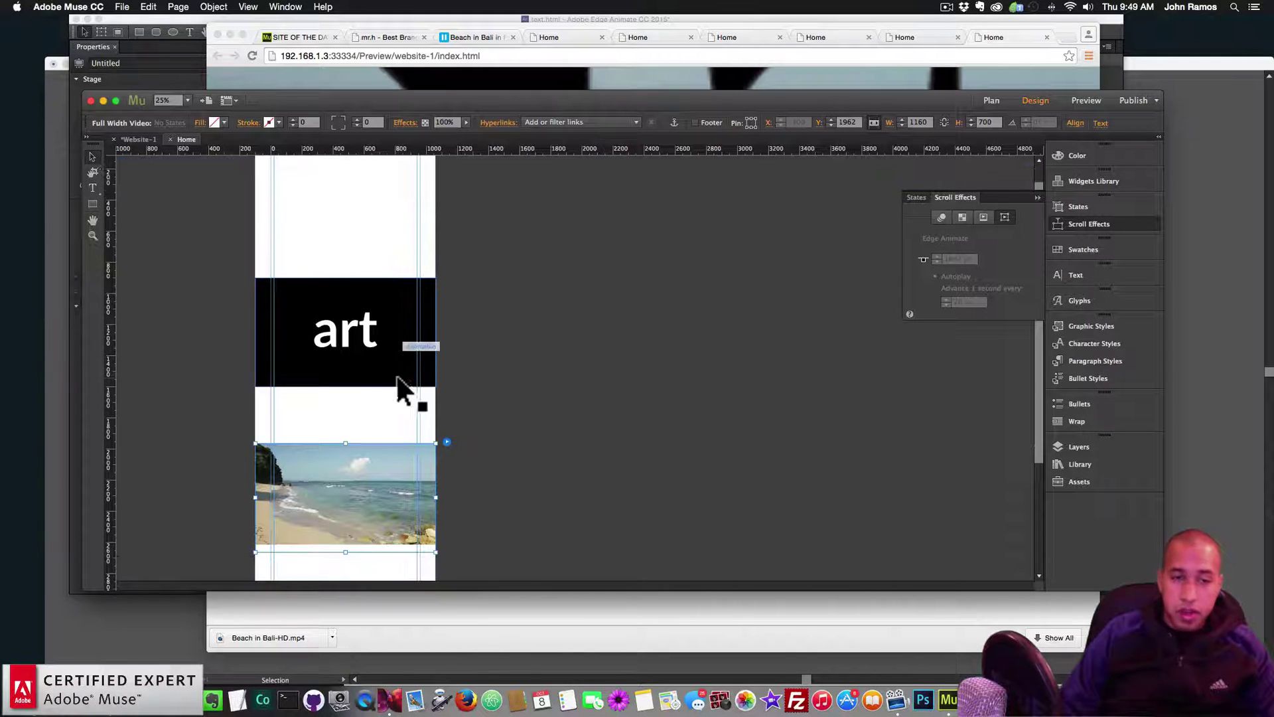
pyautogui.click(941, 215)
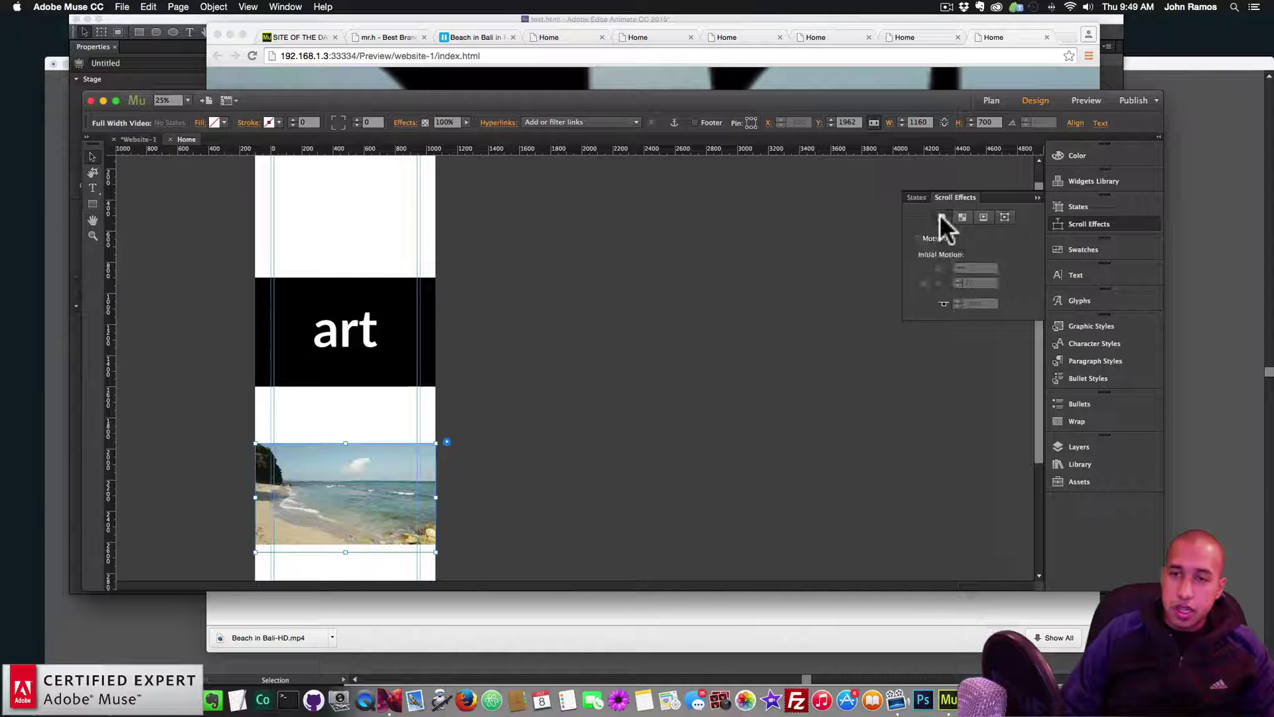
pyautogui.click(915, 238)
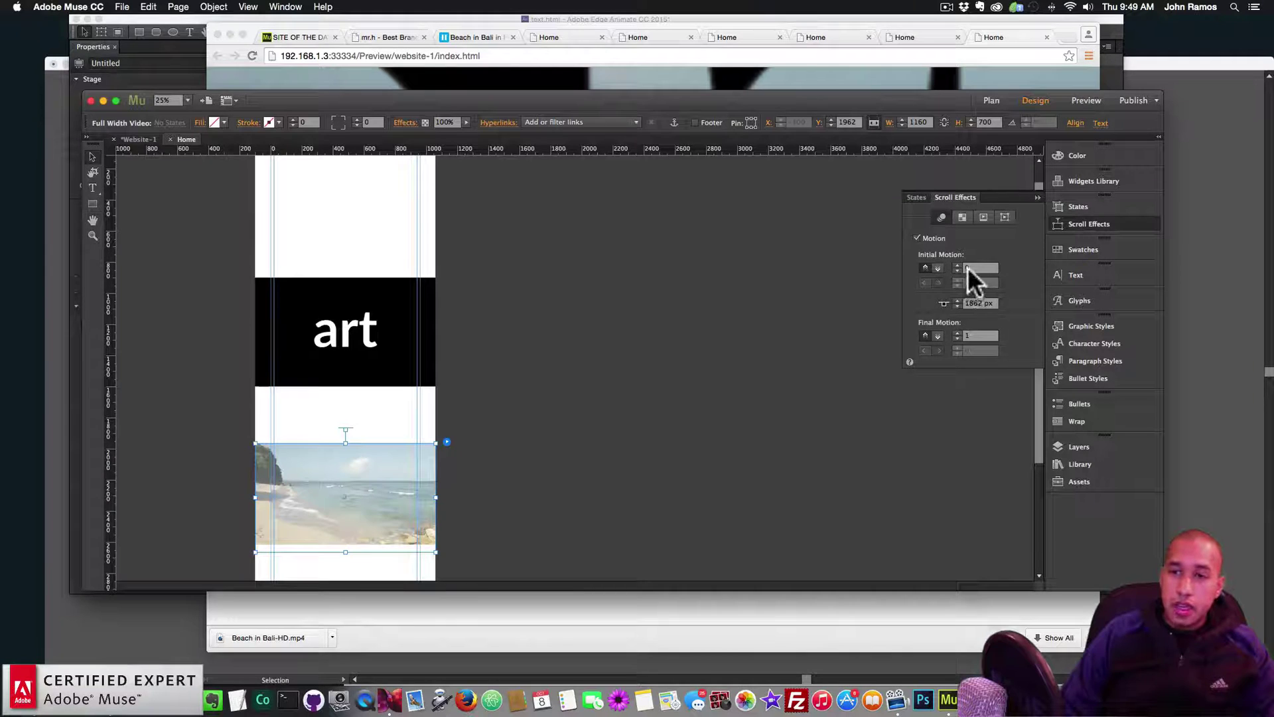
pyautogui.click(346, 423)
pyautogui.click(373, 447)
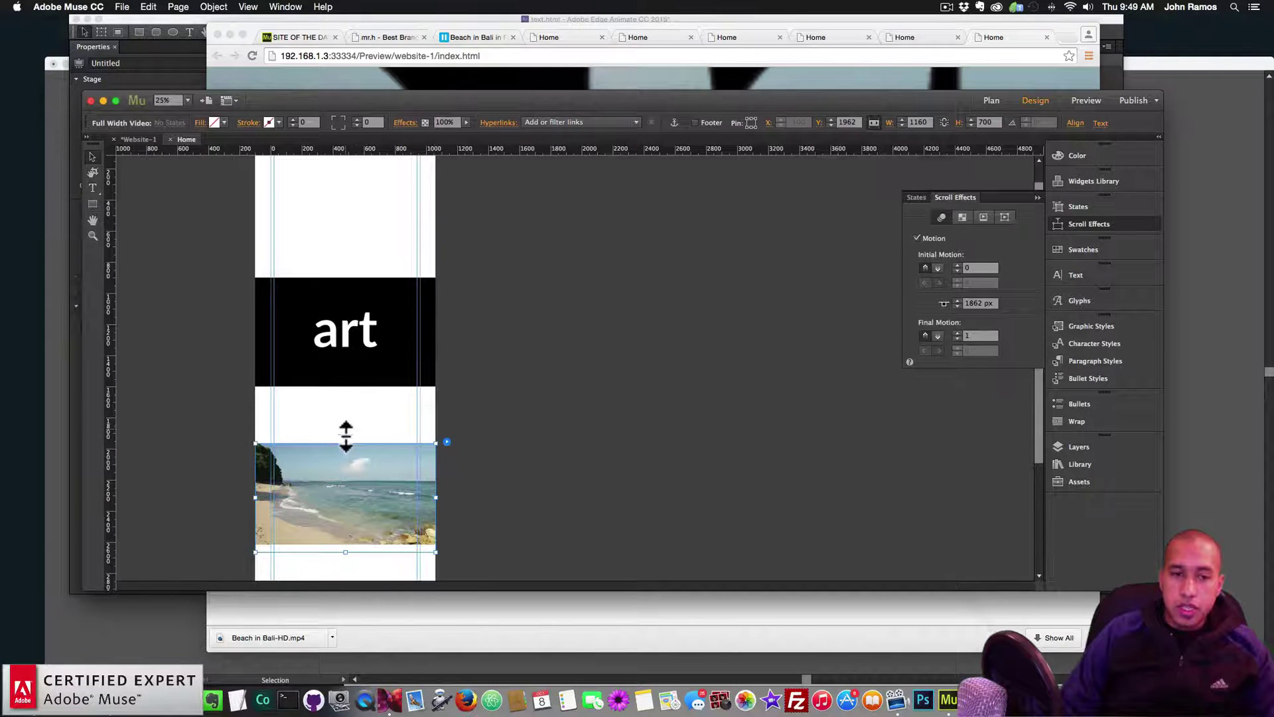
pyautogui.moveTo(346, 436); pyautogui.dragTo(348, 443)
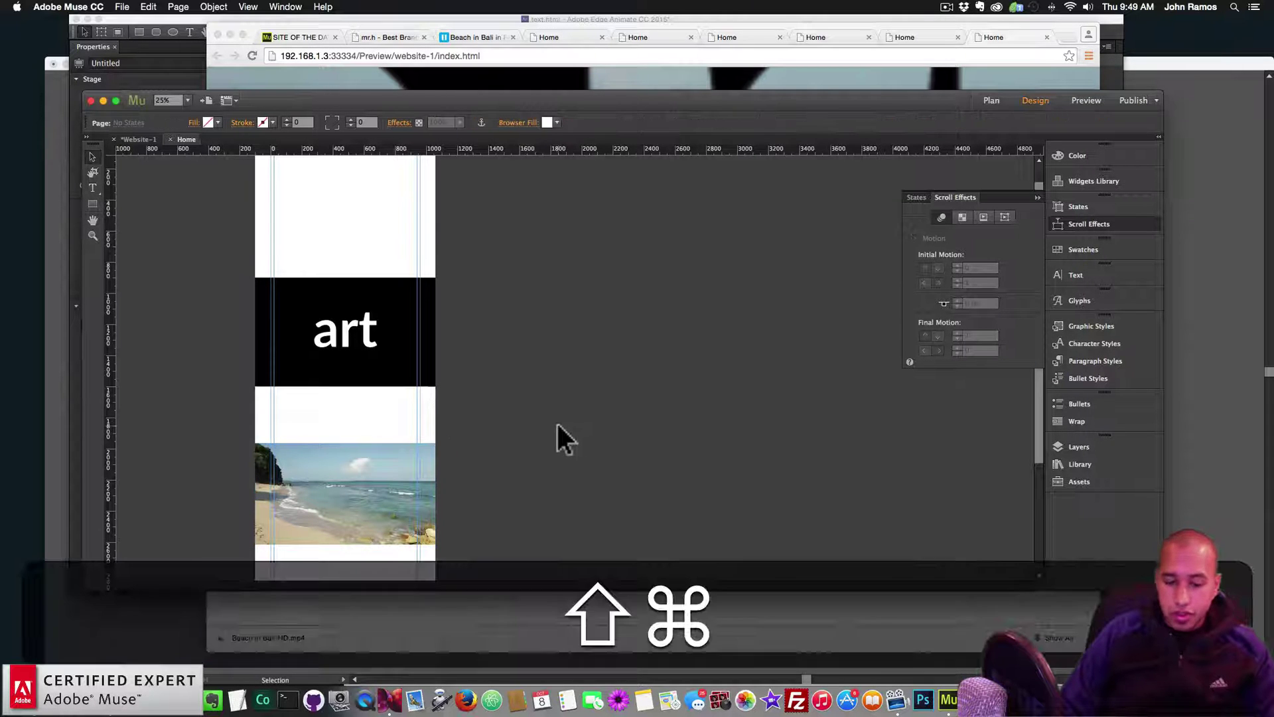
# Preview the page in the browser and scroll through it to check the beach video's motion effect.
pyautogui.press('shift+super+e')
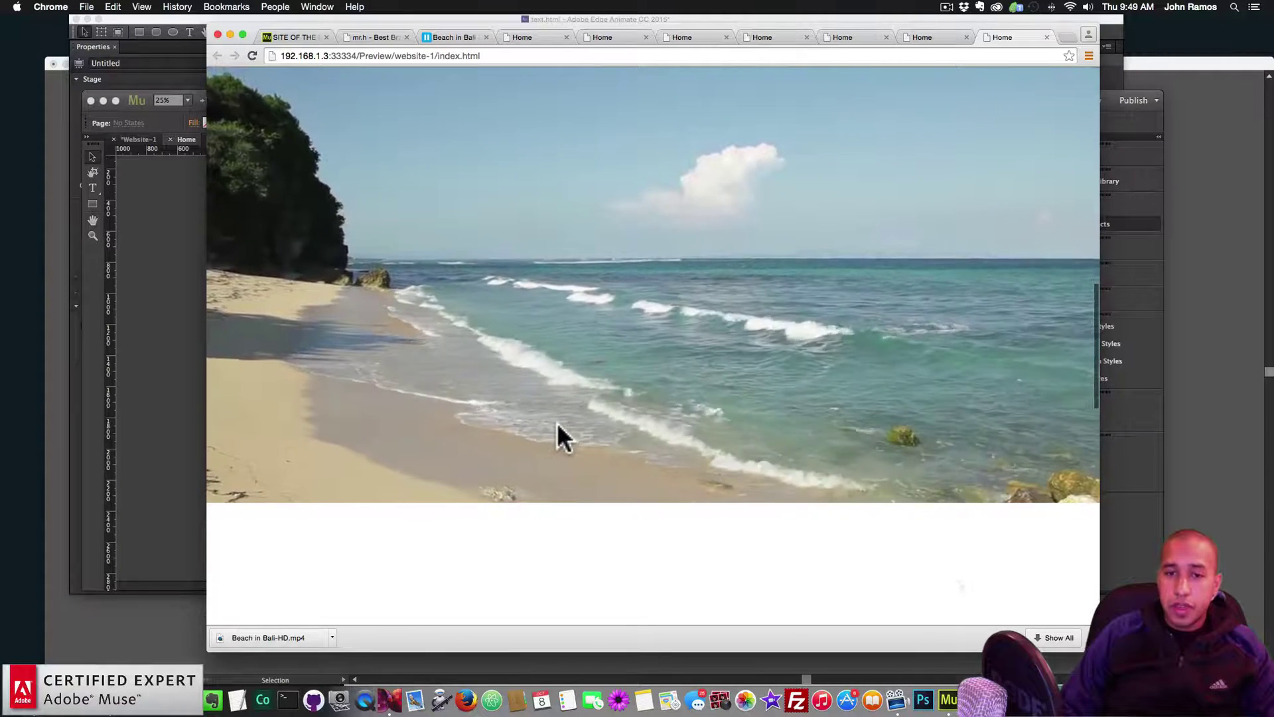
pyautogui.scroll(-5, 557, 424)
pyautogui.scroll(-5, 557, 425)
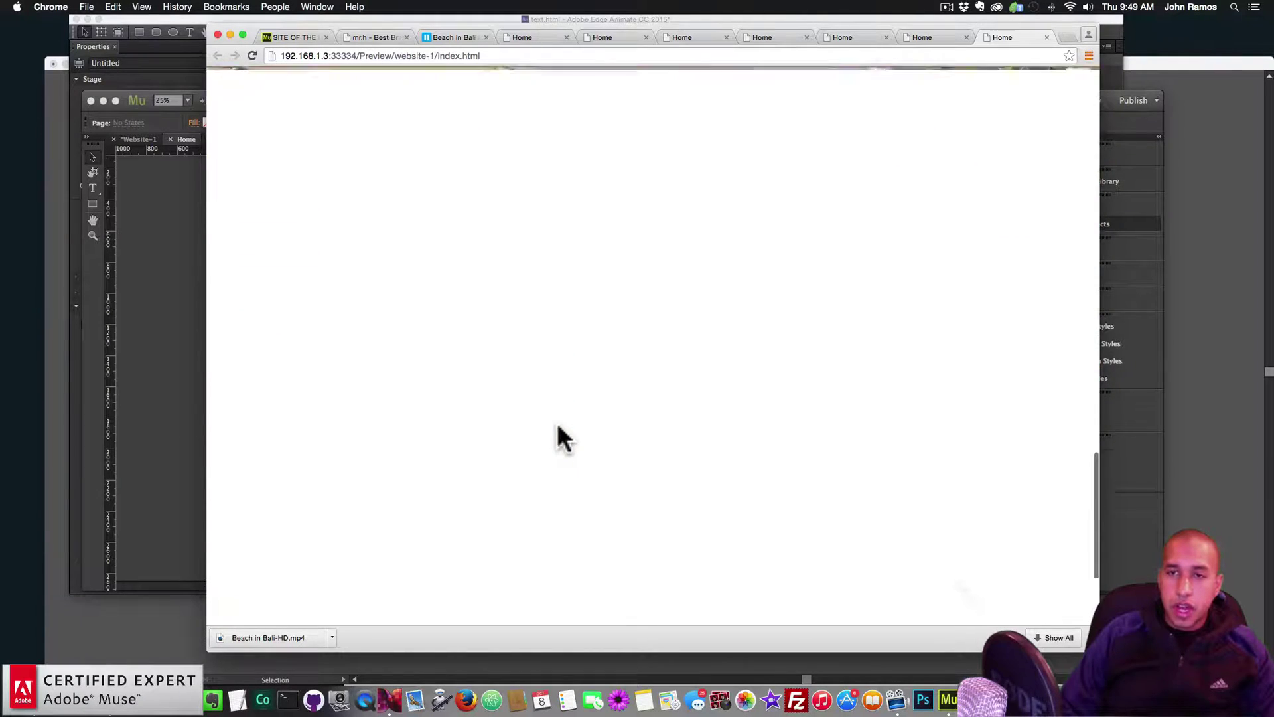
pyautogui.scroll(10, 558, 423)
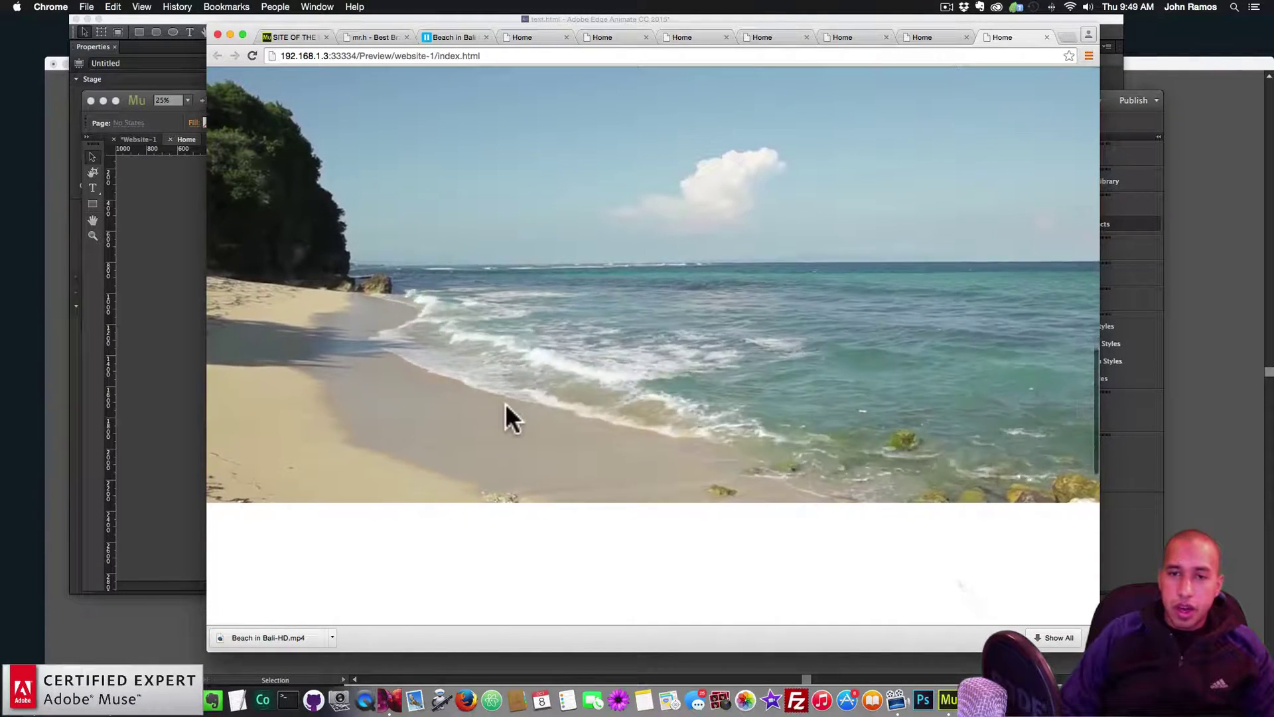
pyautogui.scroll(-6, 506, 406)
pyautogui.scroll(-3, 465, 408)
# Switch to Muse, move the text animation back to the page top at Y -36, and preview the page in the browser.
pyautogui.click(161, 361)
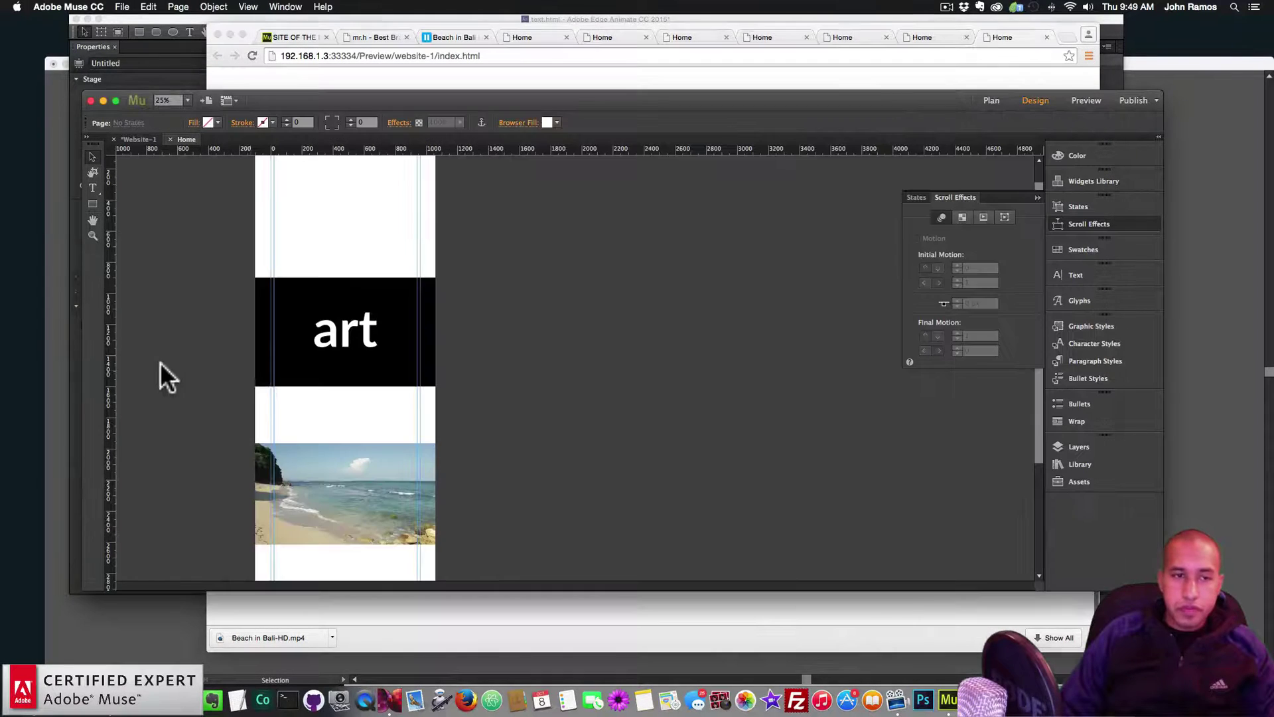
pyautogui.scroll(1, 250, 378)
pyautogui.click(333, 381)
pyautogui.moveTo(334, 379); pyautogui.dragTo(369, 250)
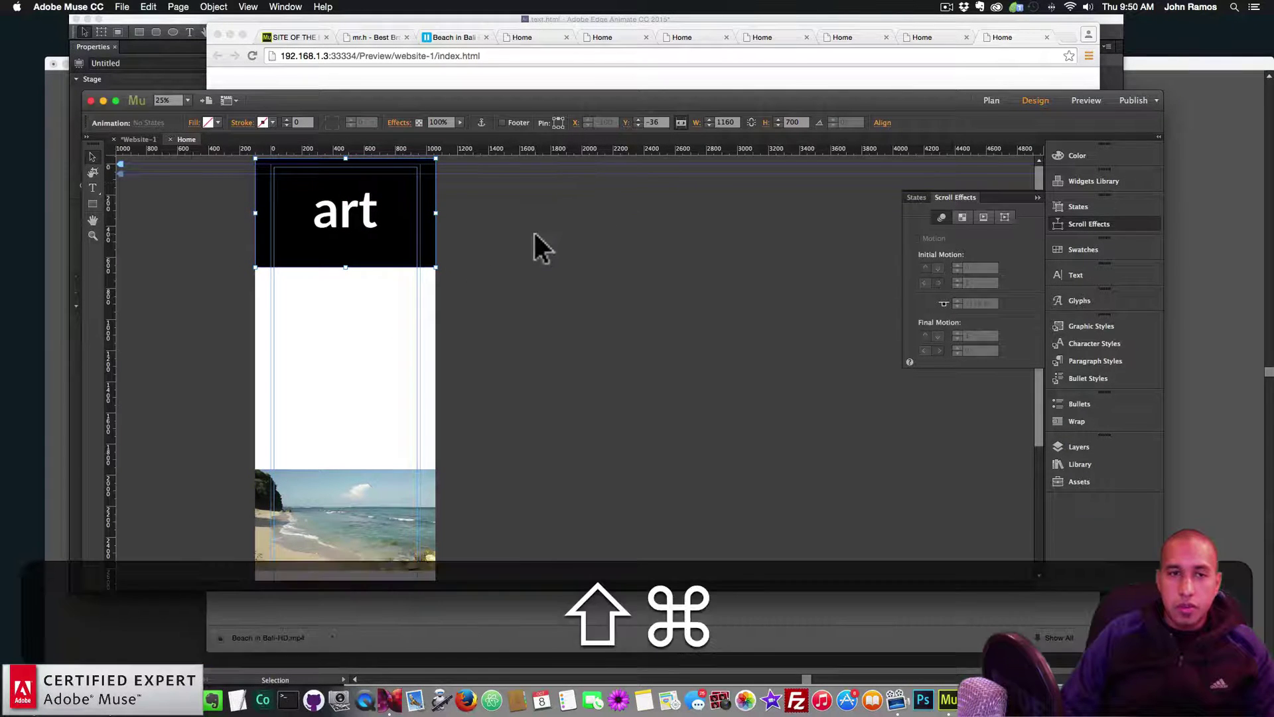
pyautogui.press('super+shift+e')
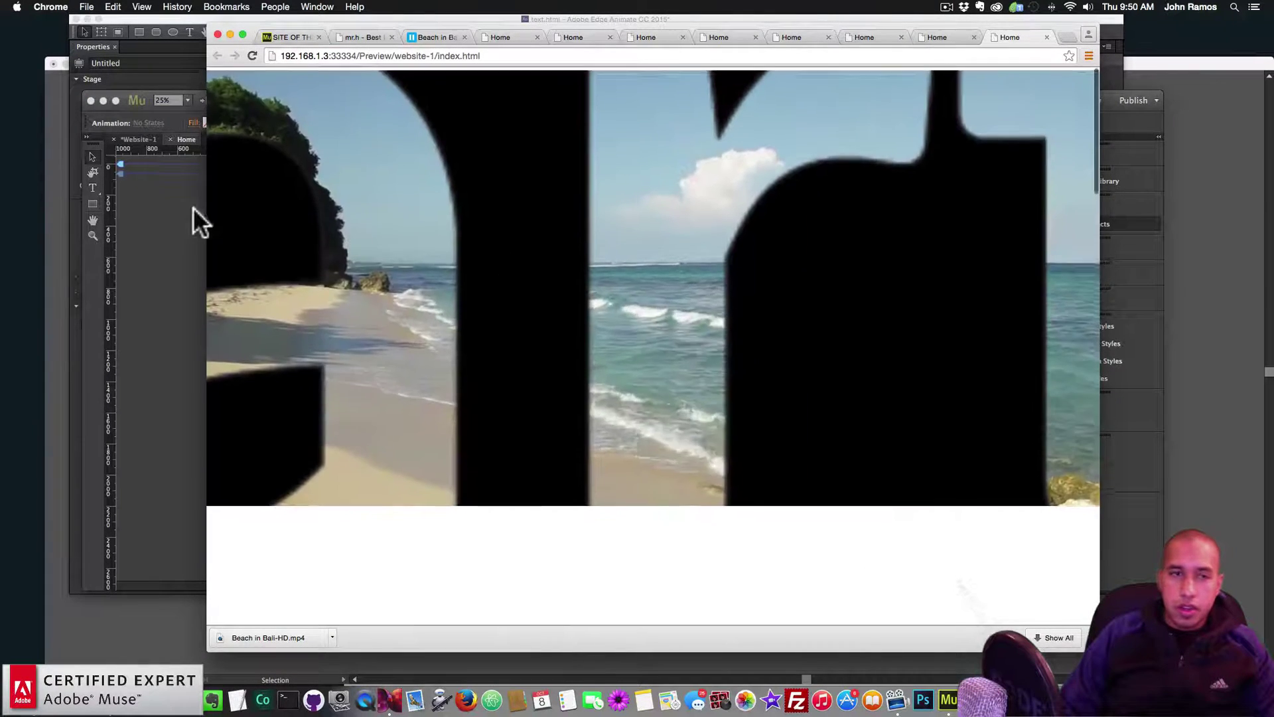
# Switch to Muse, set the text animation's Edge Animate scroll effect key position to -36 px, and preview the page in the browser.
pyautogui.click(194, 218)
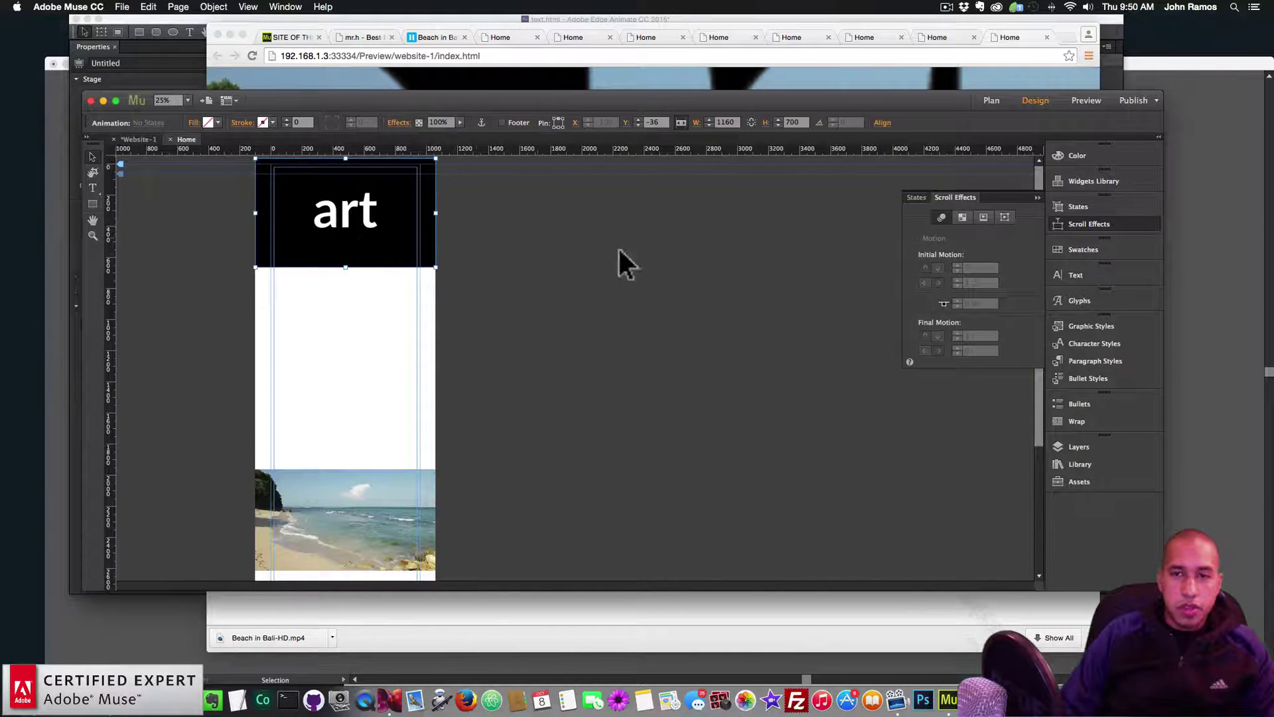
pyautogui.click(1004, 218)
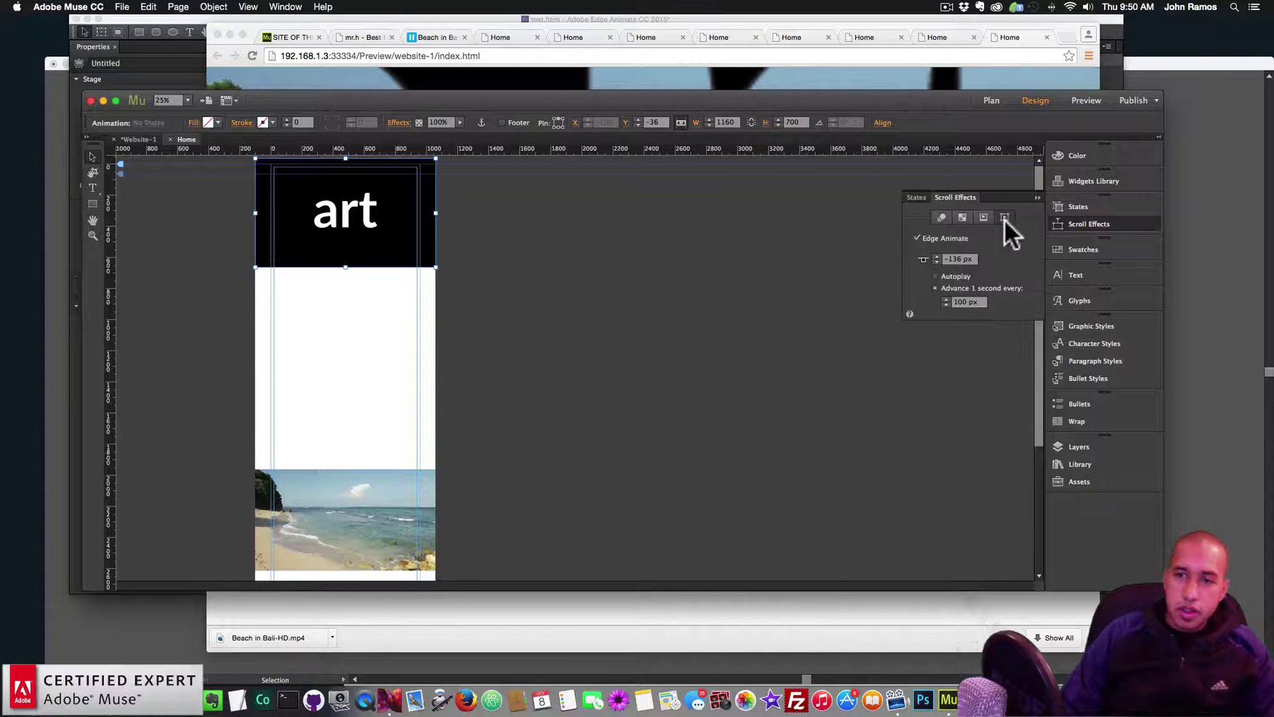
pyautogui.click(963, 260)
pyautogui.doubleClick(962, 259)
pyautogui.write('-36')
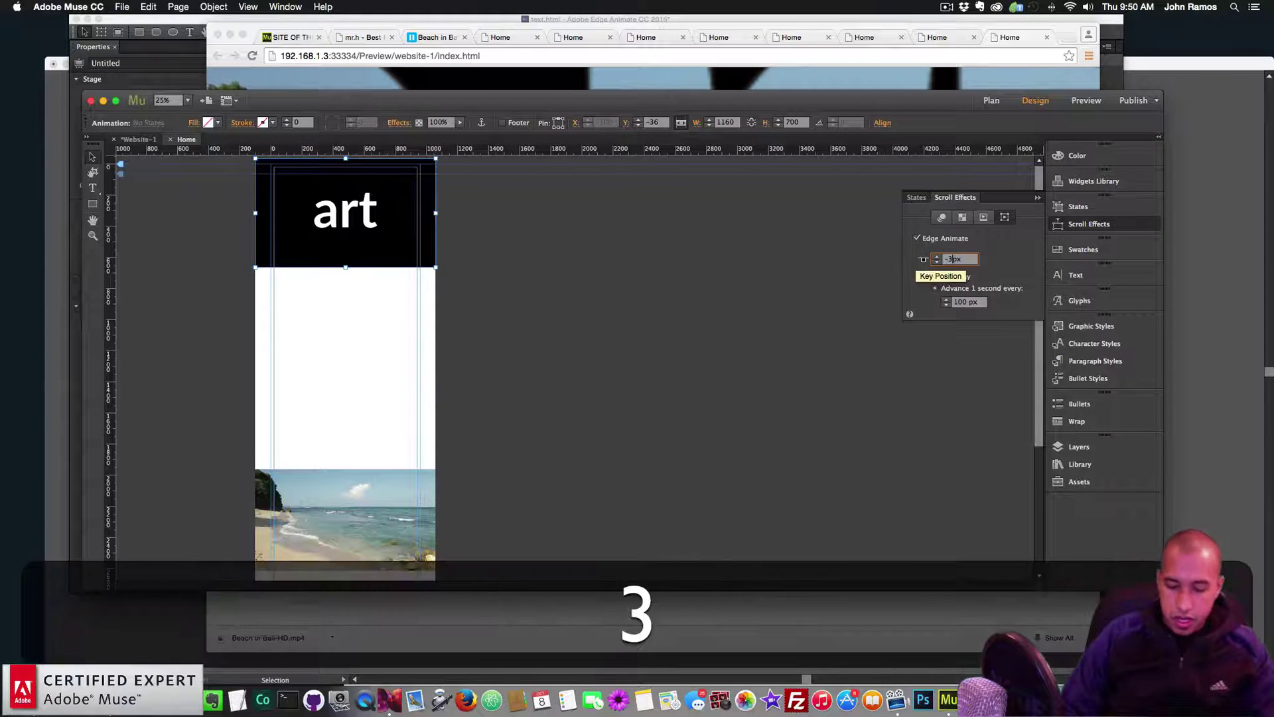
pyautogui.press('Return')
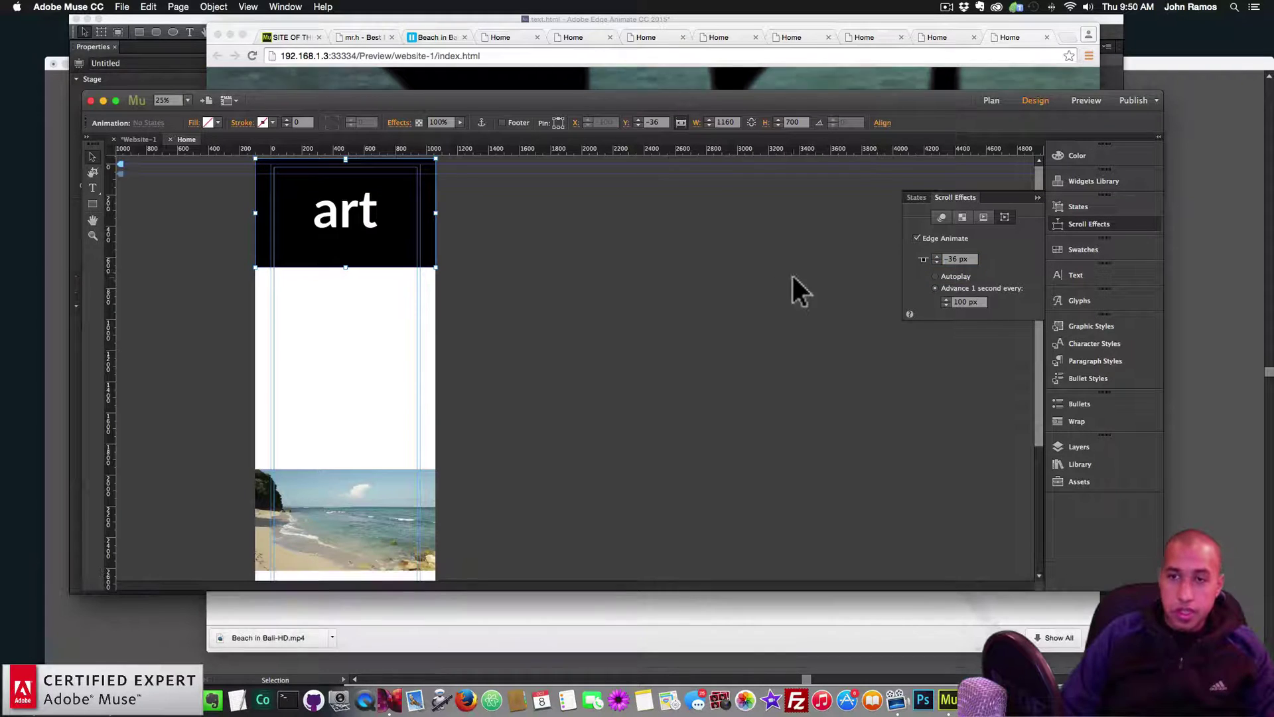
pyautogui.click(708, 253)
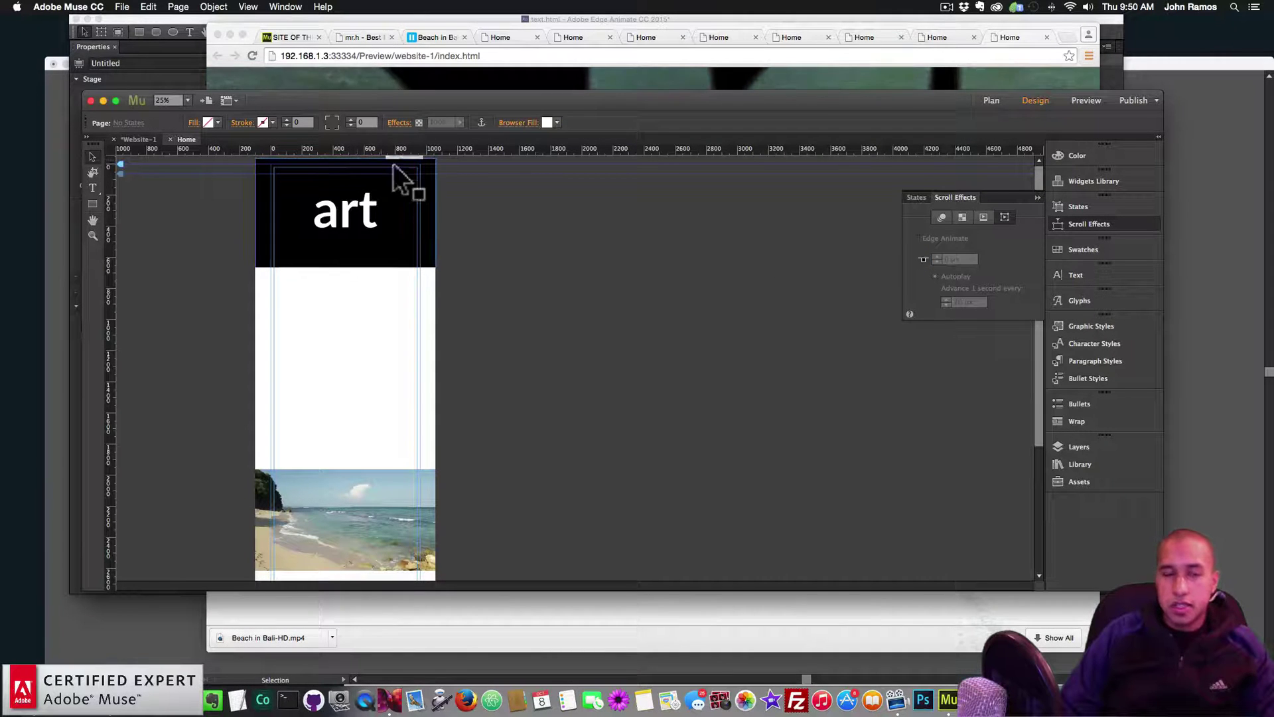
pyautogui.press('shift+super+e')
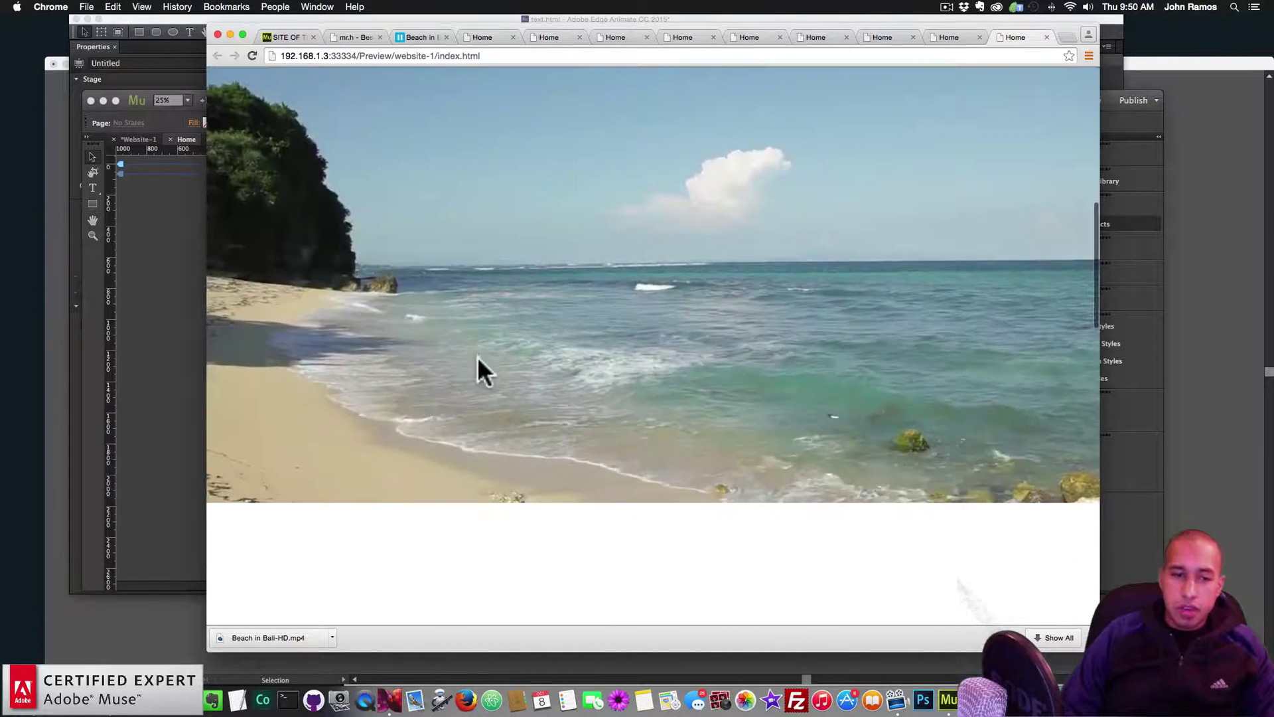
# Switch to Edge Animate and add an opacity keyframe to the text image at about the 10-second mark, where the scaling ends.
pyautogui.click(189, 622)
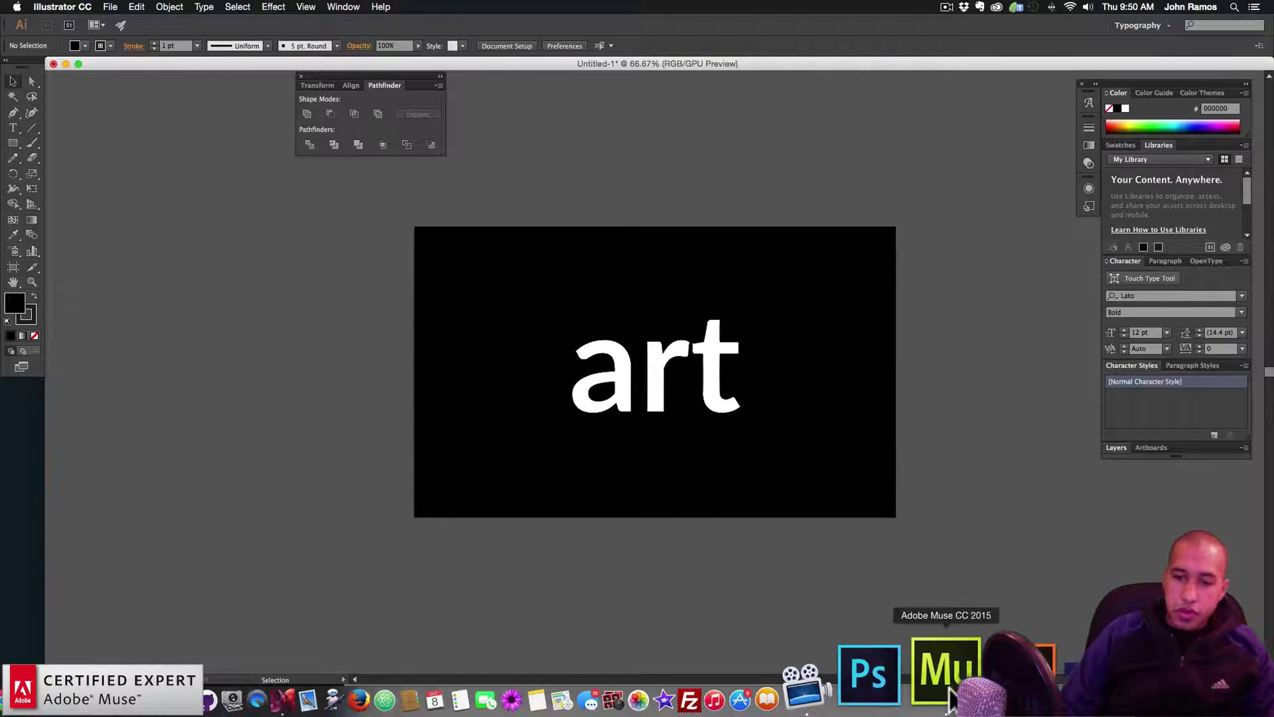
pyautogui.click(1009, 691)
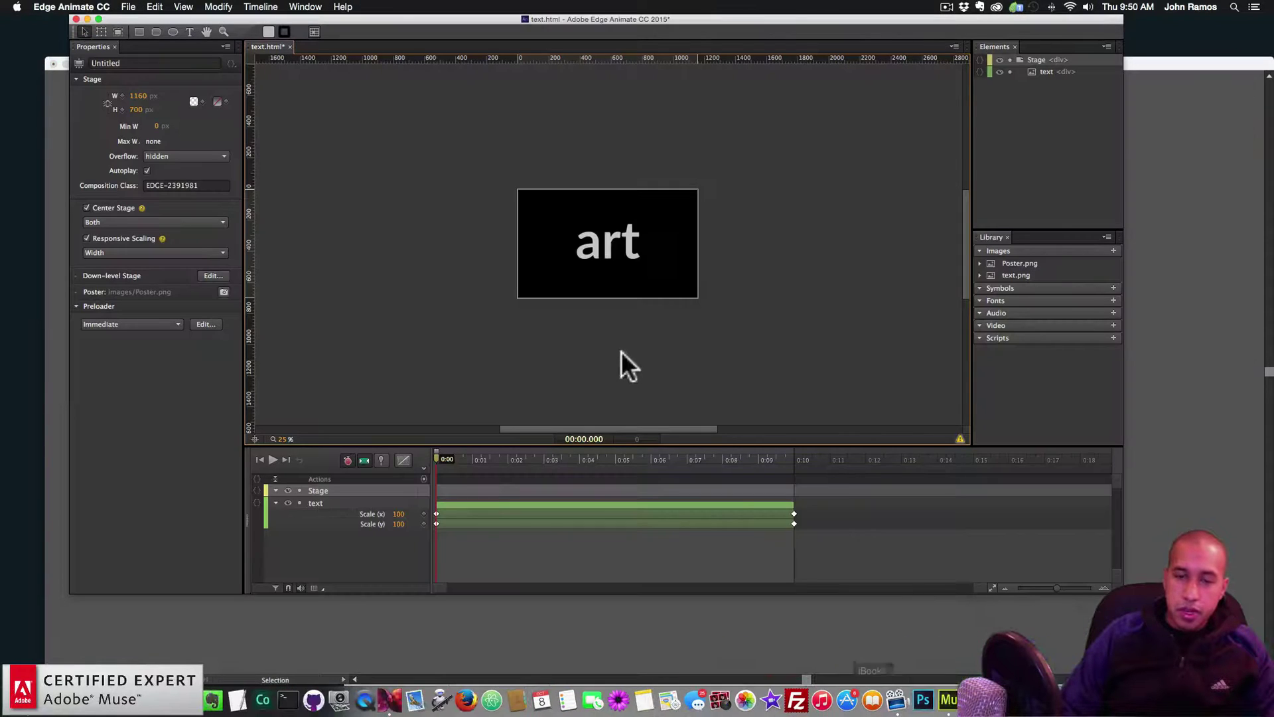
pyautogui.click(786, 458)
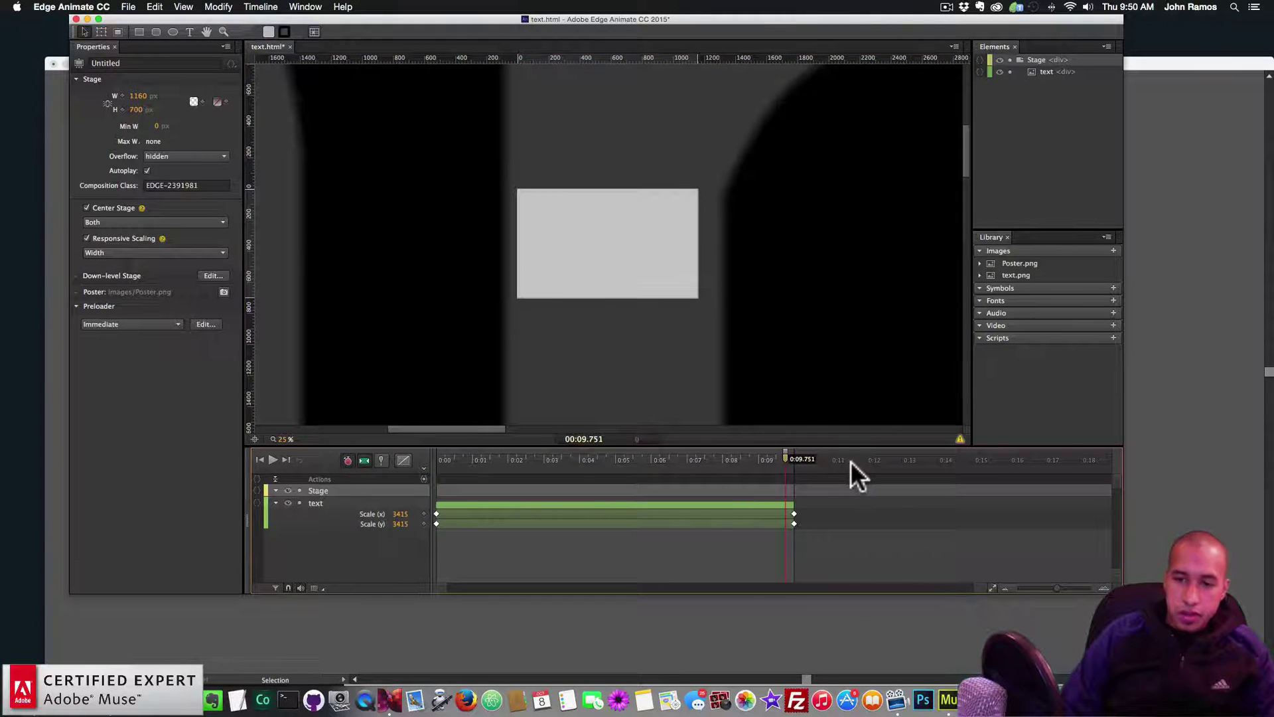
pyautogui.moveTo(786, 462); pyautogui.dragTo(942, 468)
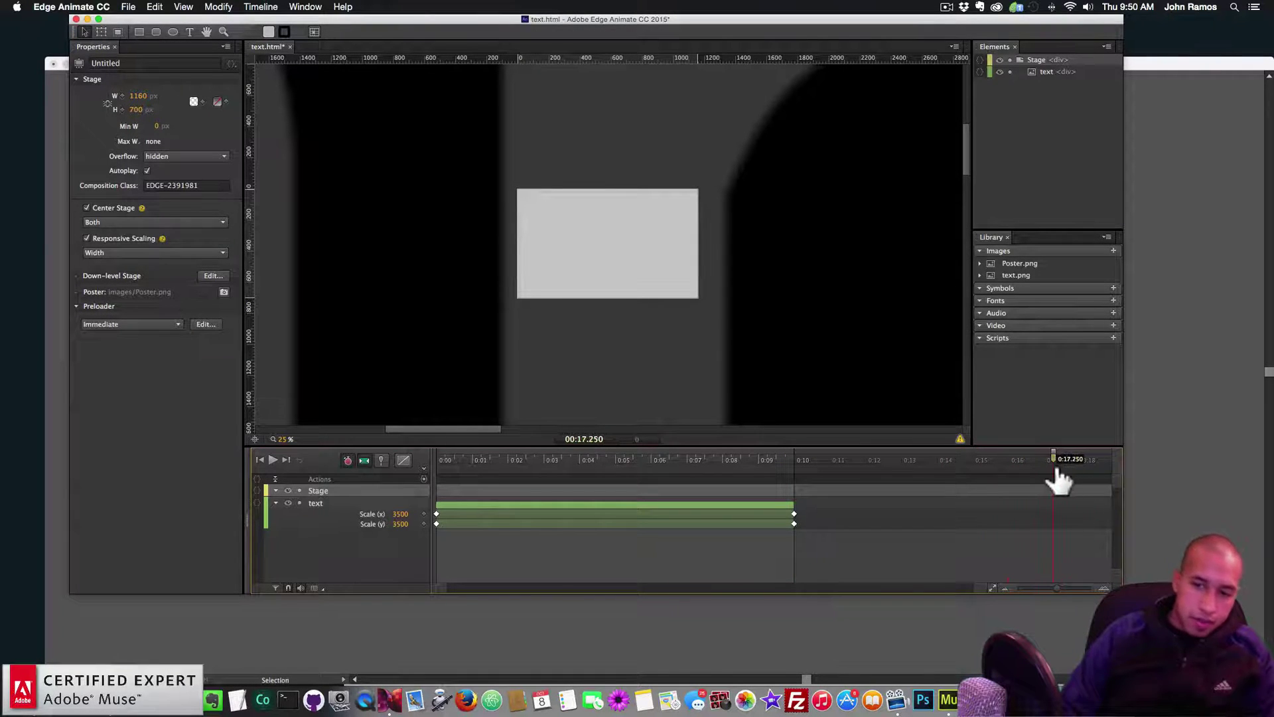
pyautogui.moveTo(1126, 479); pyautogui.dragTo(1018, 465)
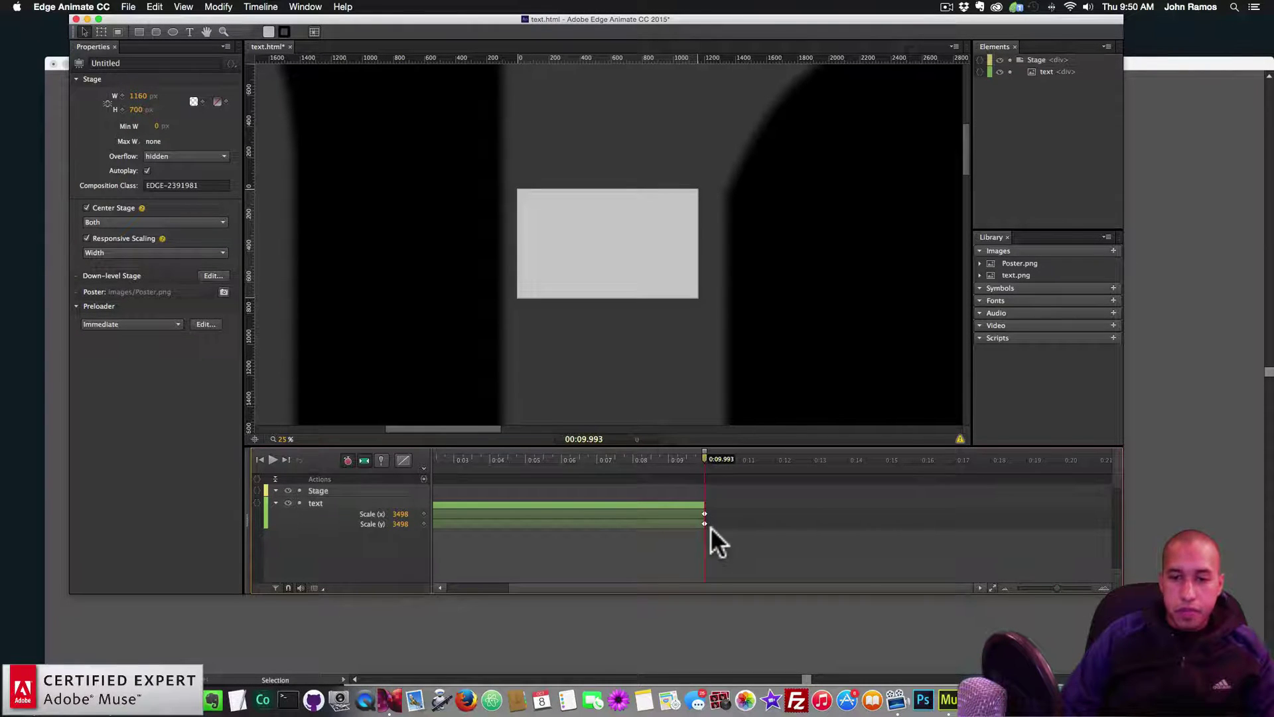
pyautogui.click(731, 372)
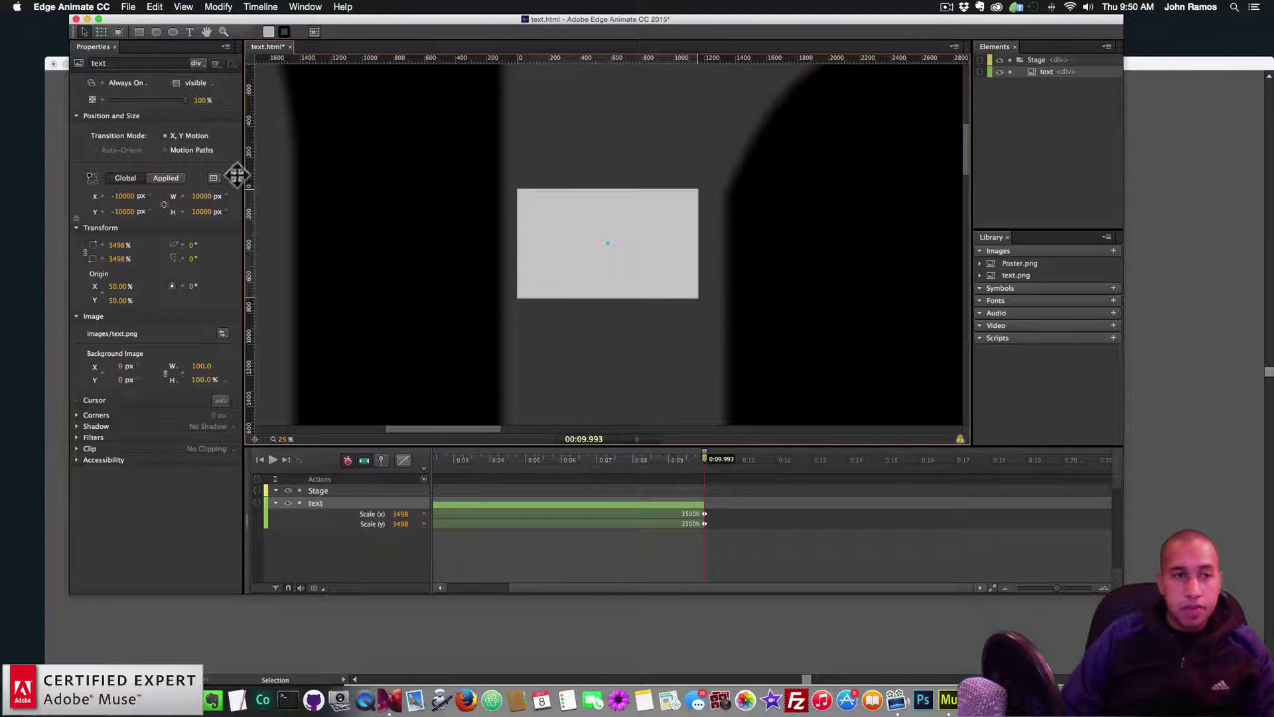
pyautogui.click(99, 97)
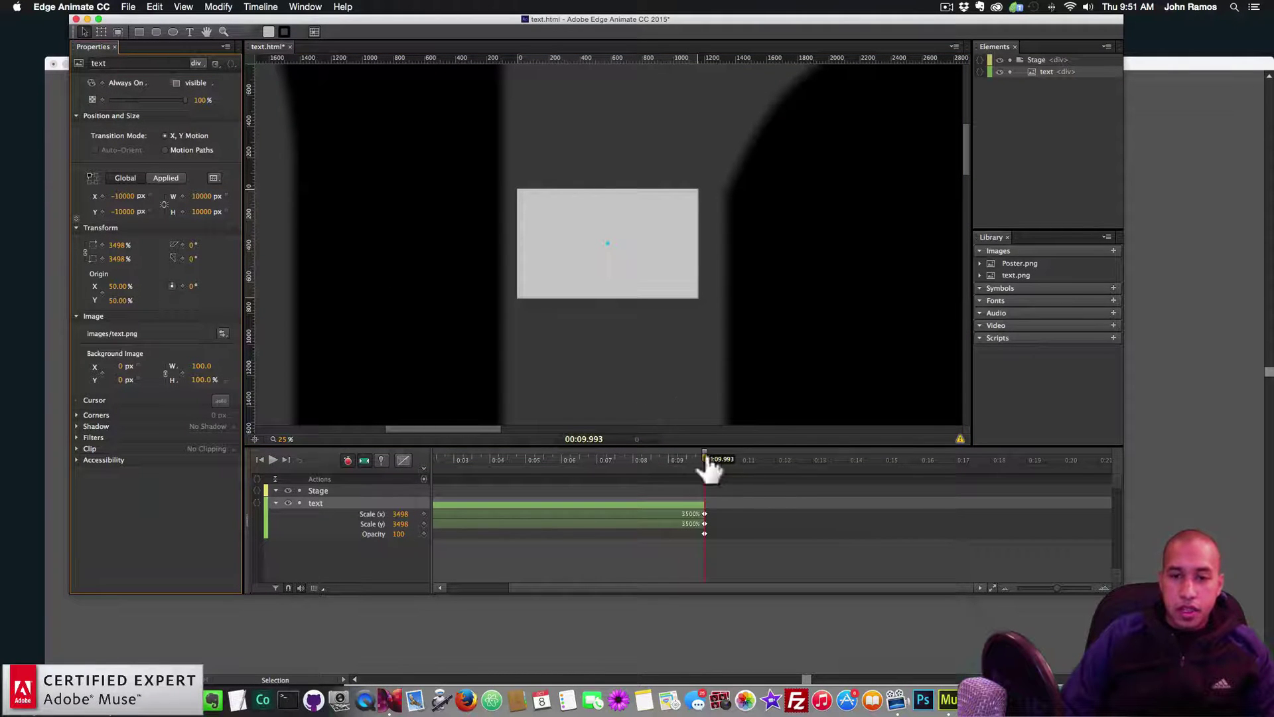
# Set the text image's opacity to 0% at 0:30 on the timeline, and return the playhead to 0:00.
pyautogui.moveTo(707, 461); pyautogui.dragTo(984, 489)
pyautogui.moveTo(1096, 505); pyautogui.dragTo(1012, 502)
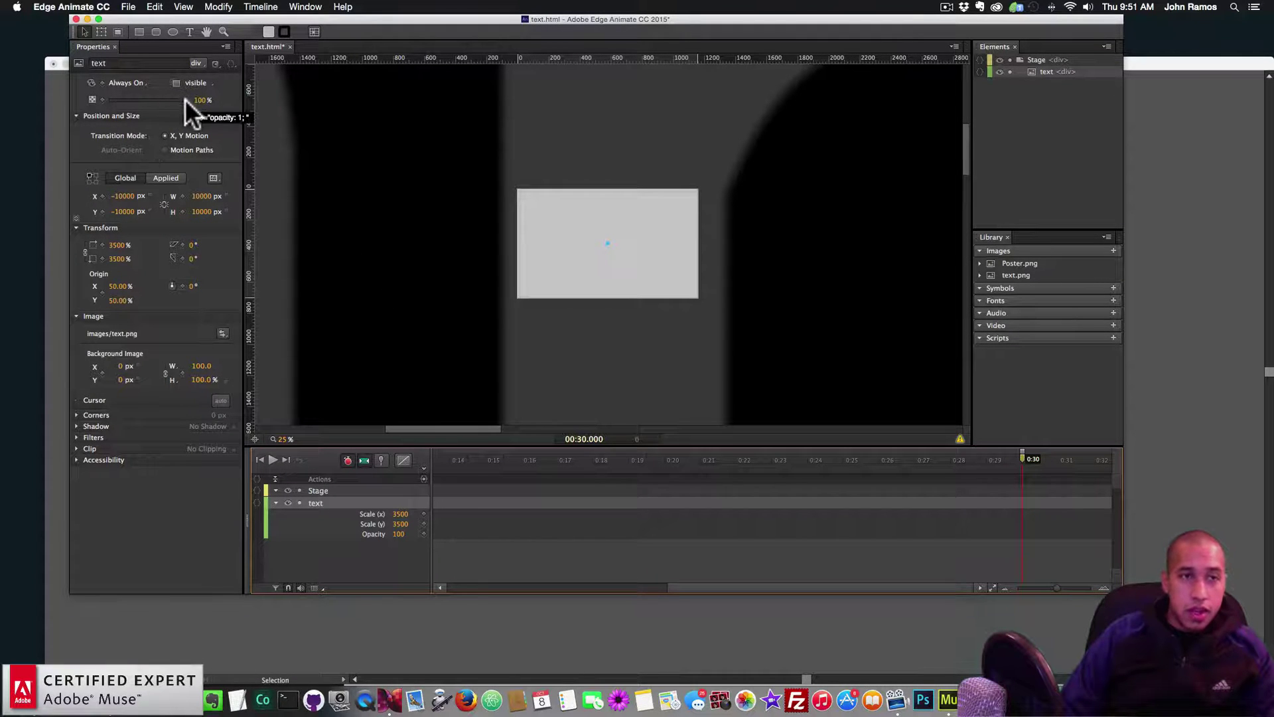
pyautogui.moveTo(184, 98); pyautogui.dragTo(69, 98)
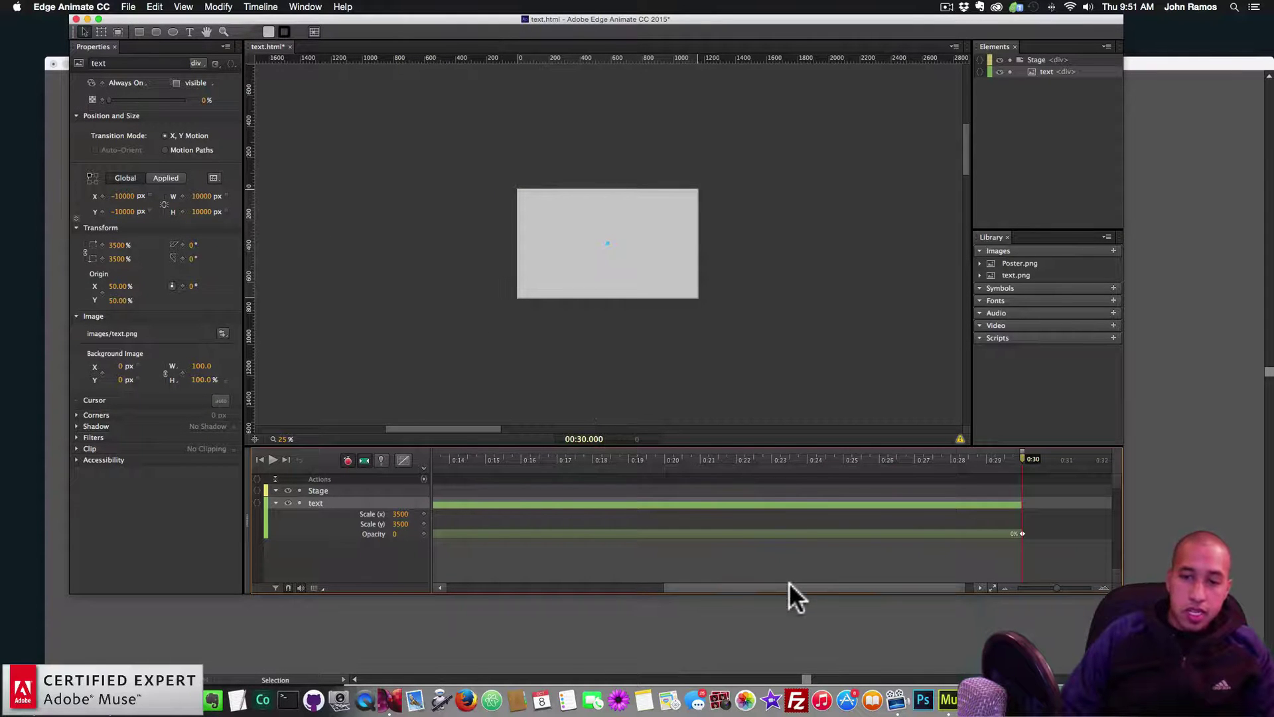
pyautogui.moveTo(790, 584); pyautogui.dragTo(463, 556)
pyautogui.moveTo(465, 461); pyautogui.dragTo(390, 464)
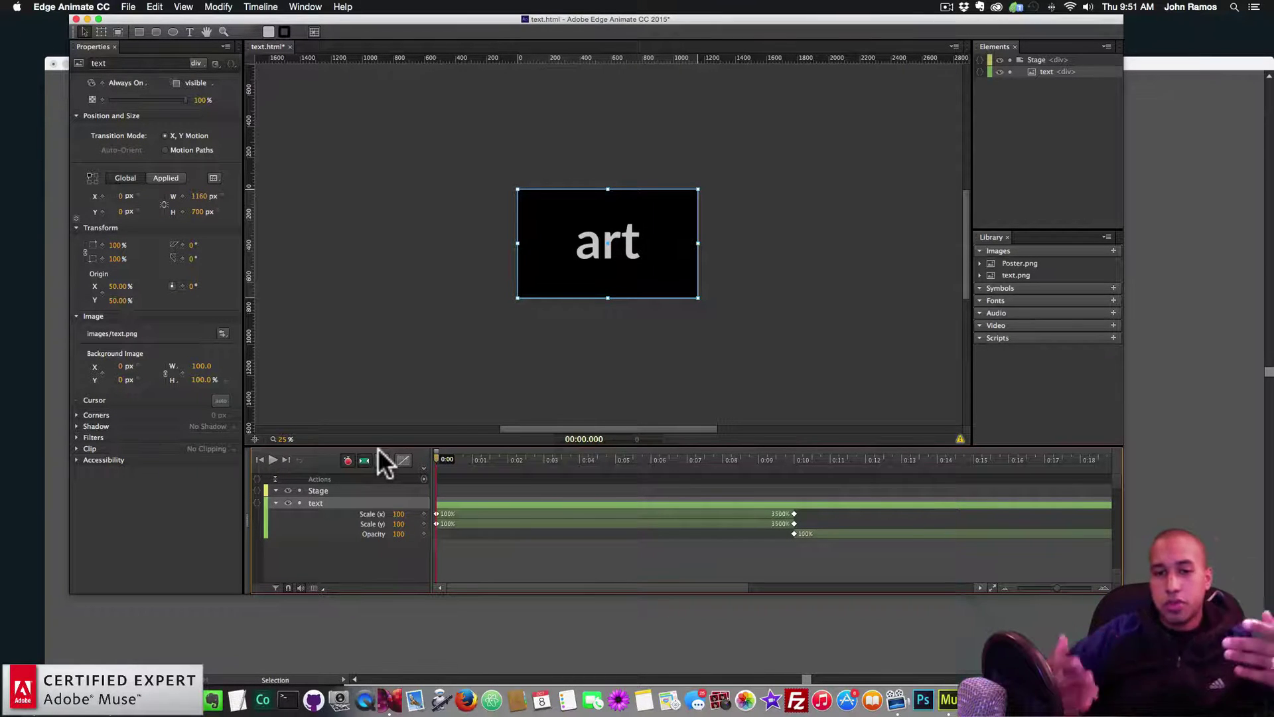
# Publish the Edge Animate composition, and switch to Muse to update the text.oam asset.
pyautogui.click(129, 7)
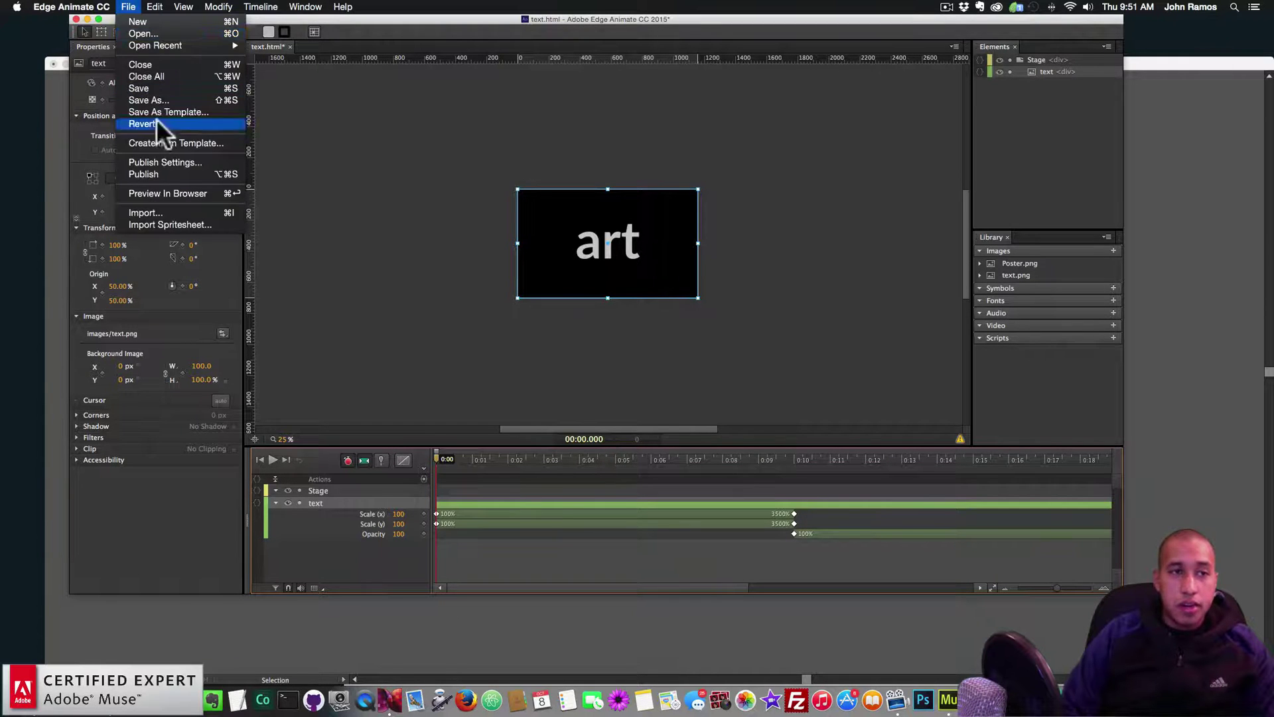
pyautogui.click(161, 173)
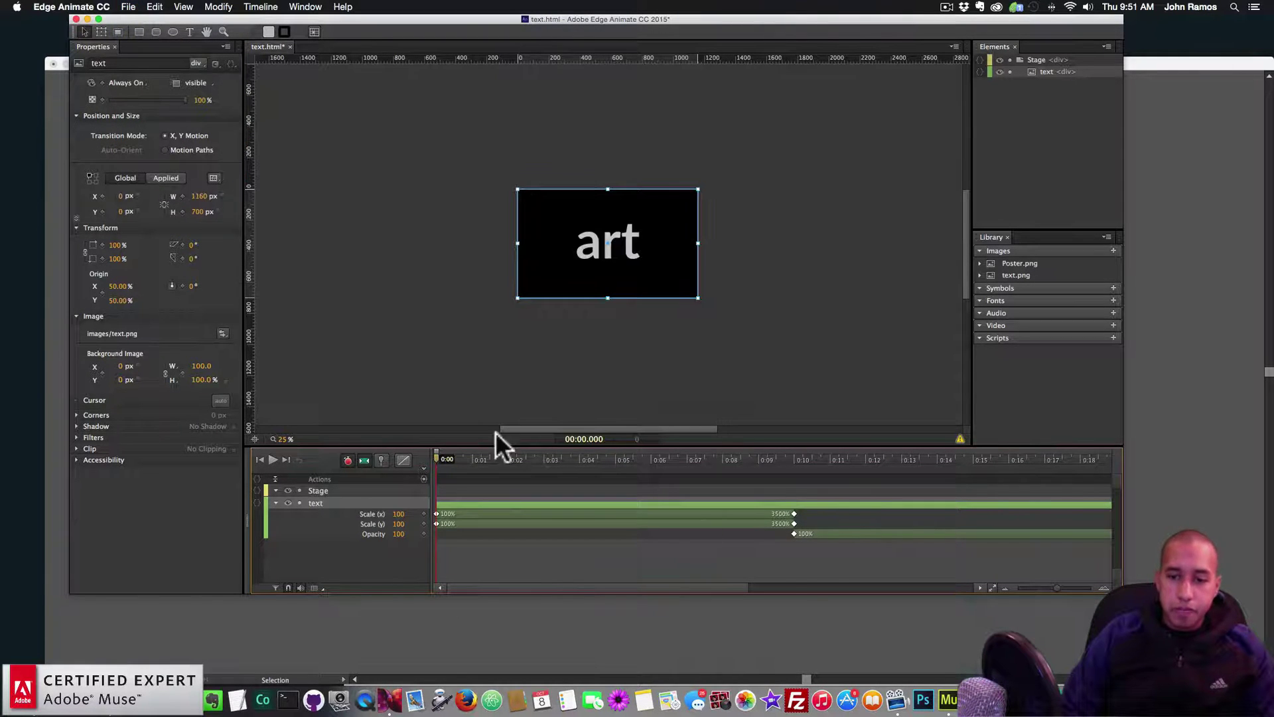
pyautogui.click(950, 699)
pyautogui.moveTo(399, 223); pyautogui.dragTo(399, 224)
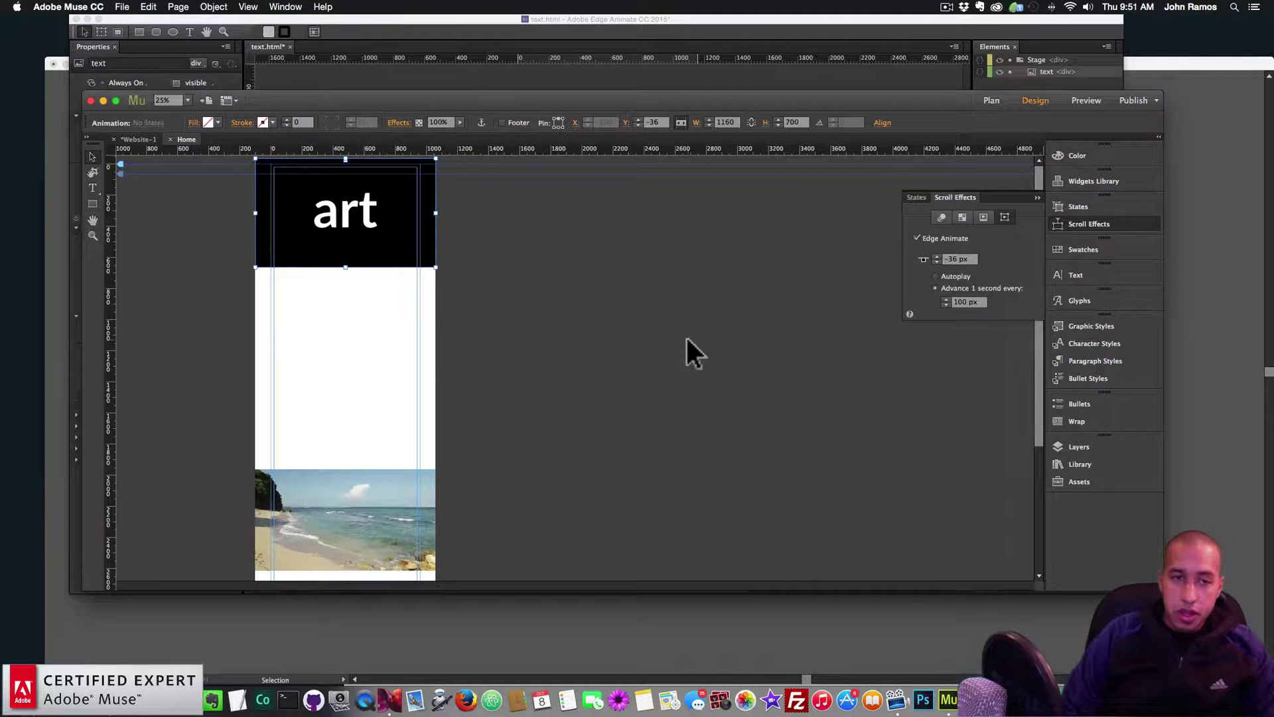
pyautogui.click(1064, 477)
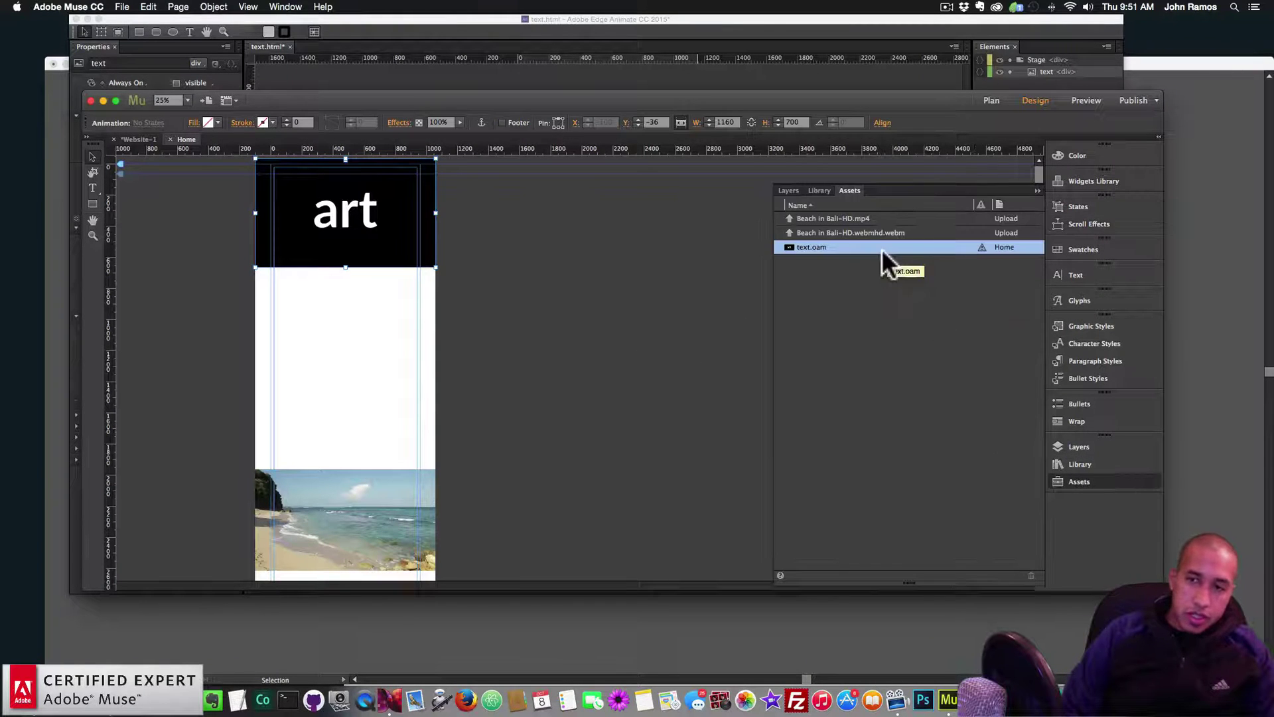
pyautogui.rightClick(847, 246)
pyautogui.click(867, 265)
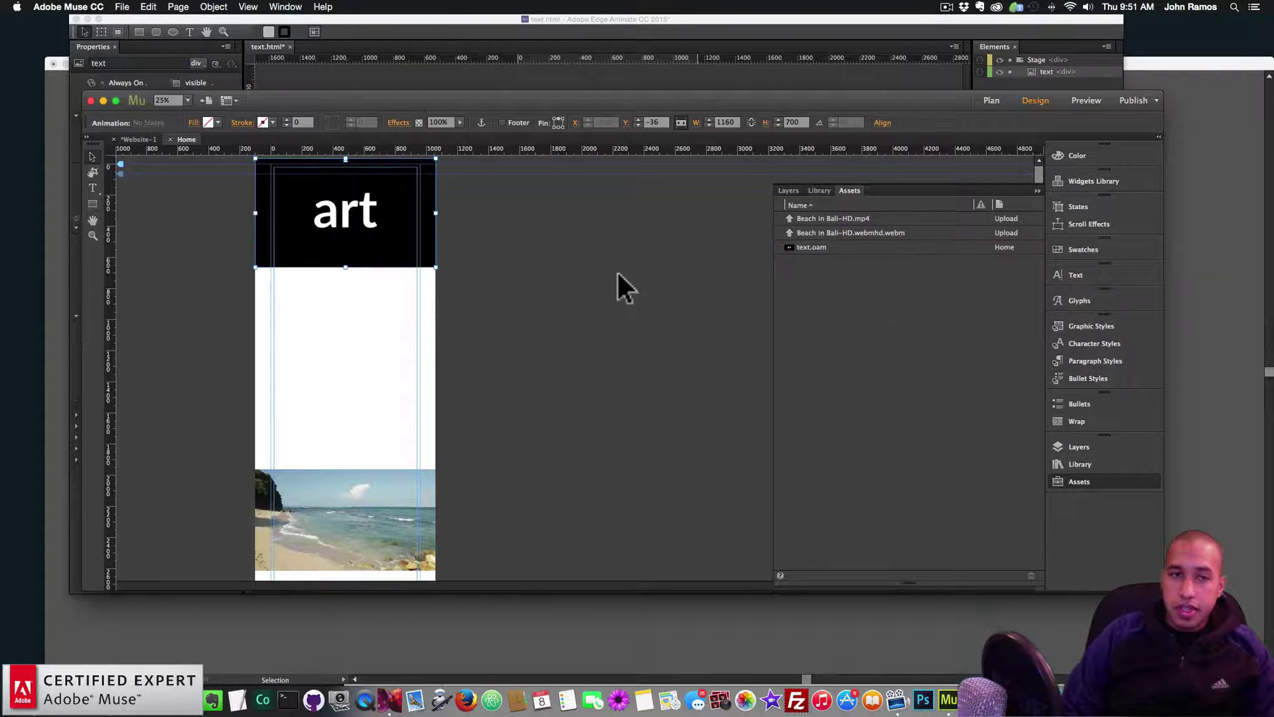
# Preview the page in the browser and scroll through it to check how the text fades over the beach video.
pyautogui.press('shift+super+e')
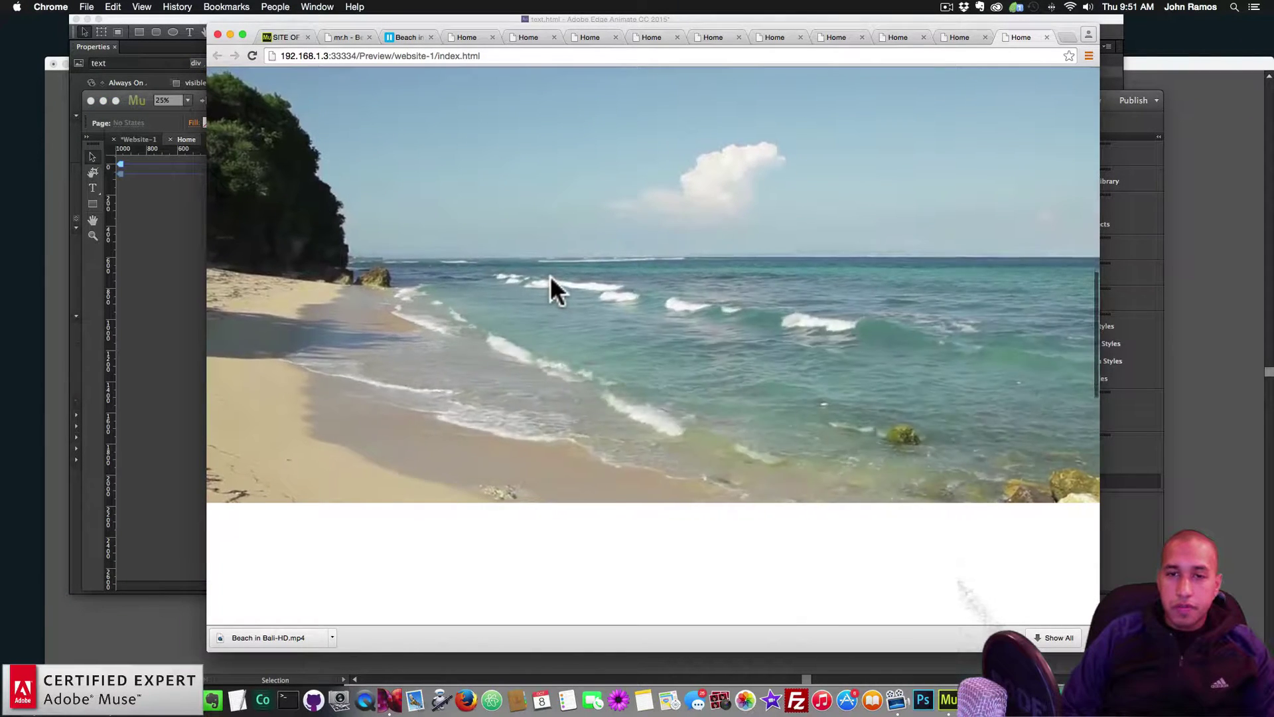
pyautogui.scroll(-5, 551, 276)
pyautogui.scroll(-5, 551, 279)
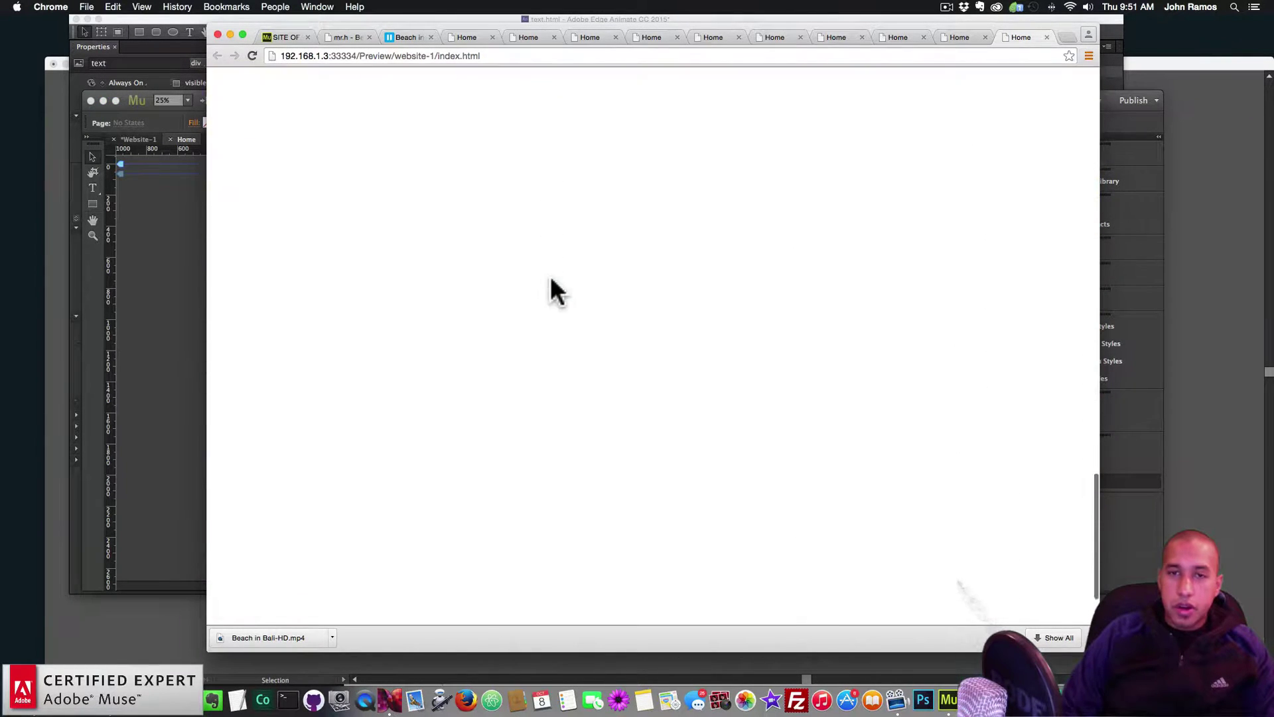
pyautogui.scroll(8, 551, 276)
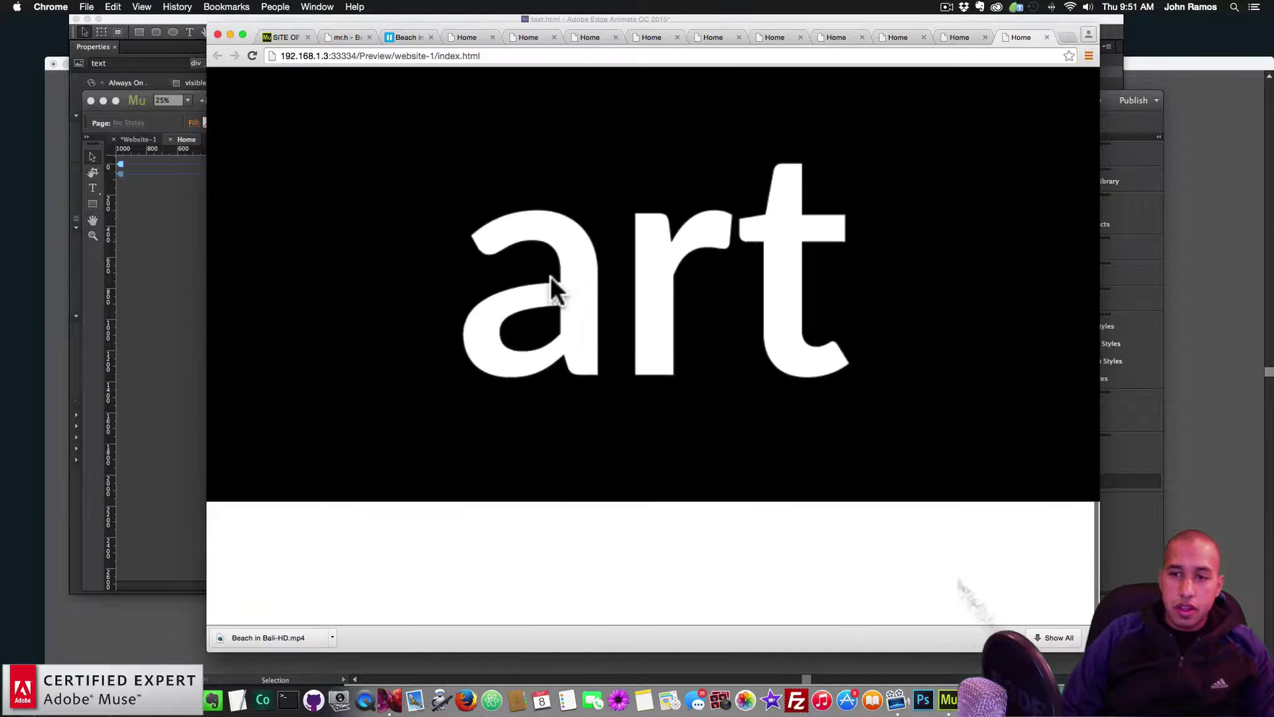
pyautogui.scroll(-6, 551, 277)
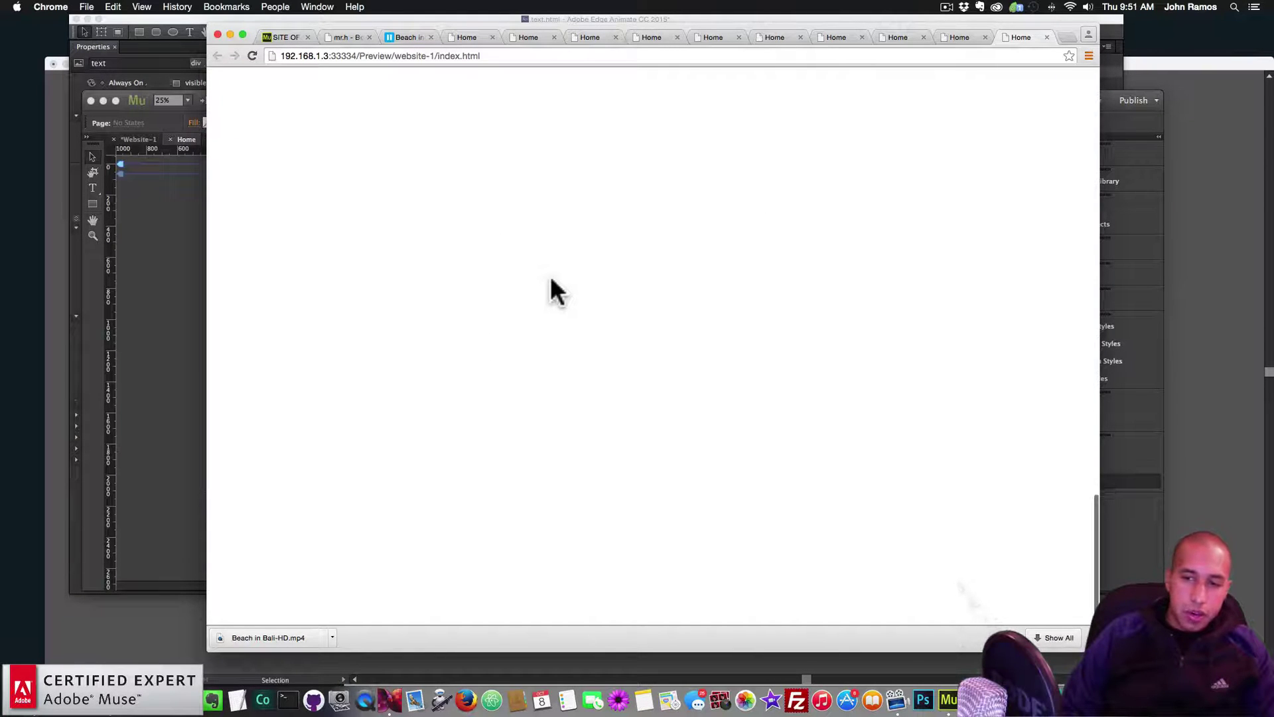
pyautogui.scroll(2, 531, 295)
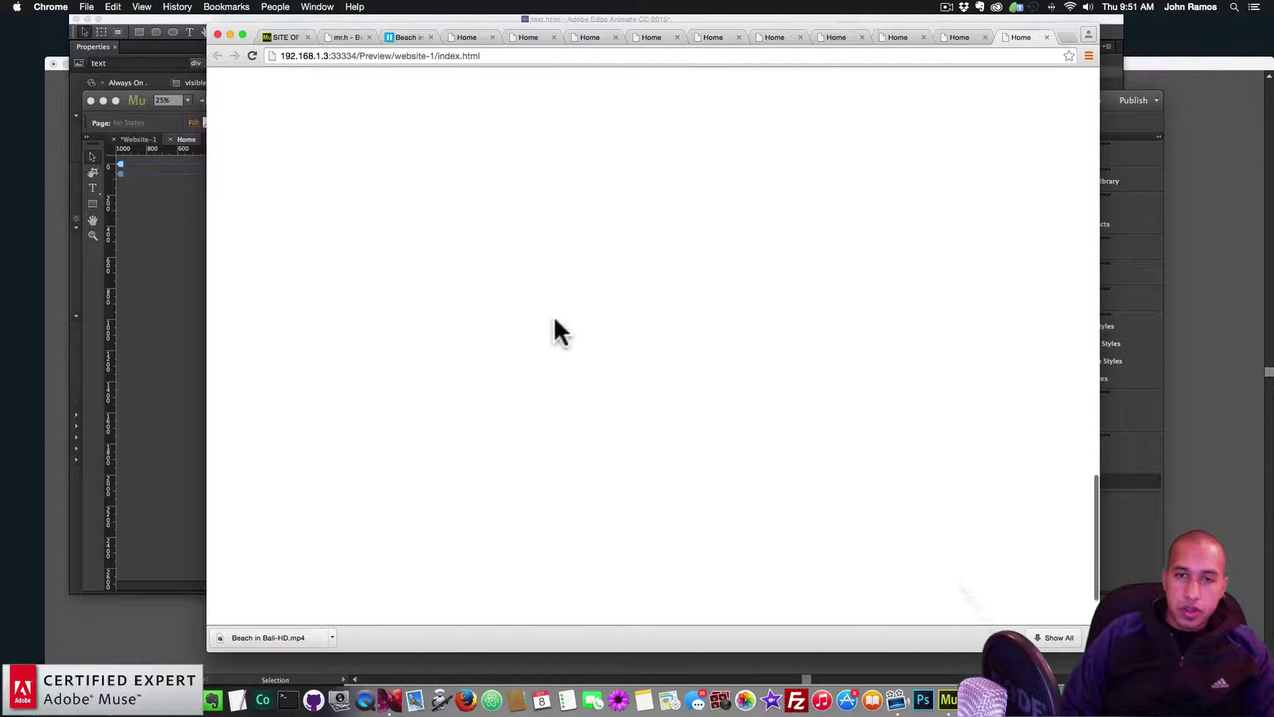
# Back in Muse, set the text animation's Edge Animate scroll effect to advance 1 second every 200 px.
pyautogui.press('super+Tab')
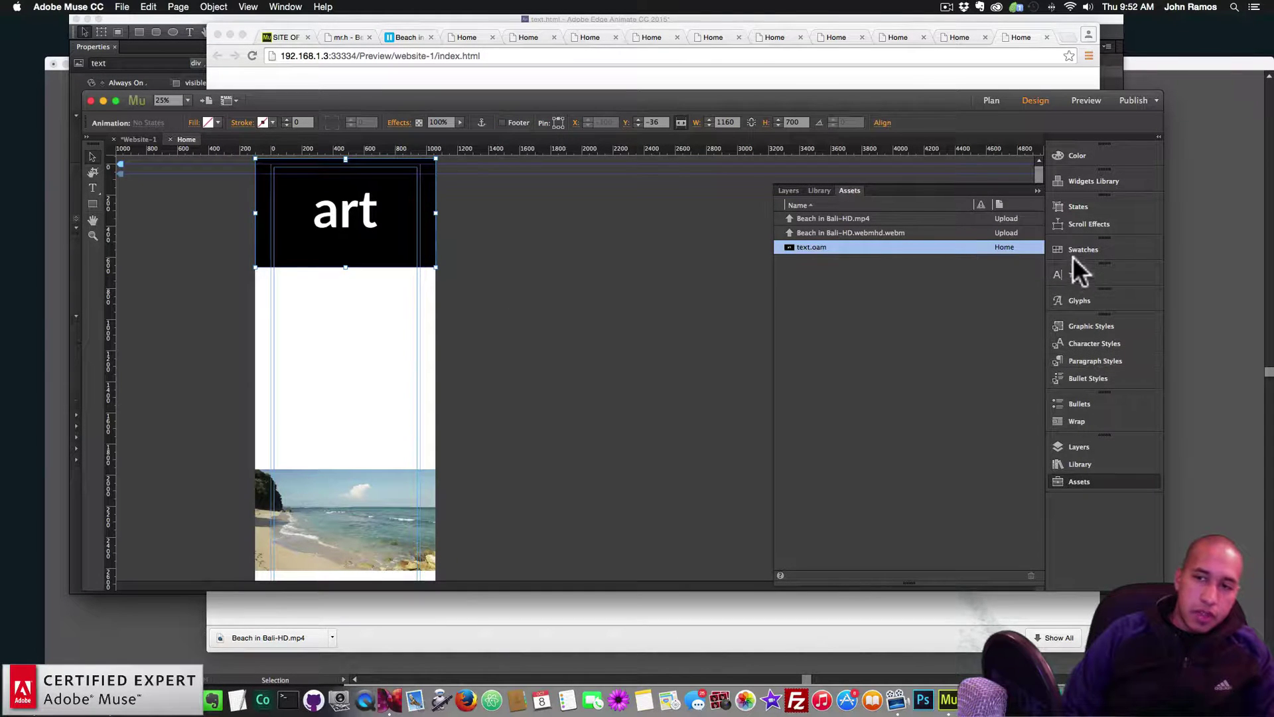
pyautogui.click(1078, 223)
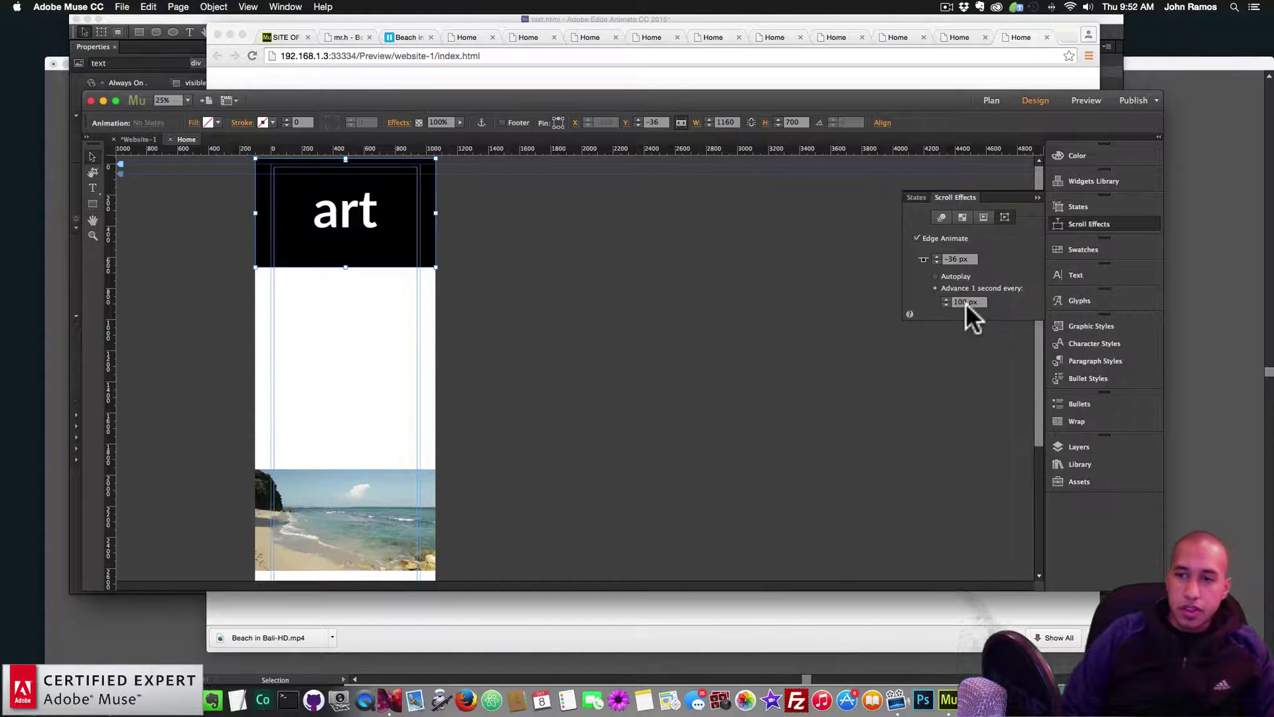
pyautogui.write('0')
pyautogui.press('Return')
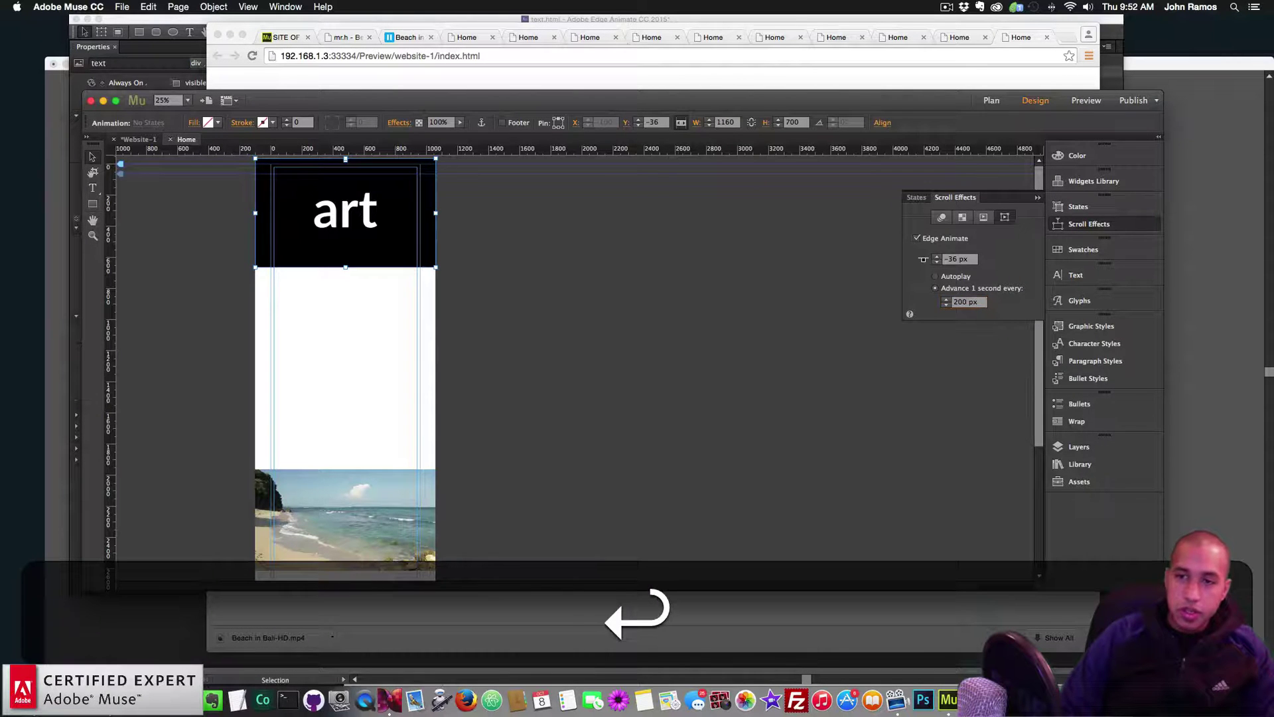
pyautogui.click(670, 302)
# Preview the page in the browser and scroll up and down to check the slower text animation over the beach video.
pyautogui.press('shift+super+e')
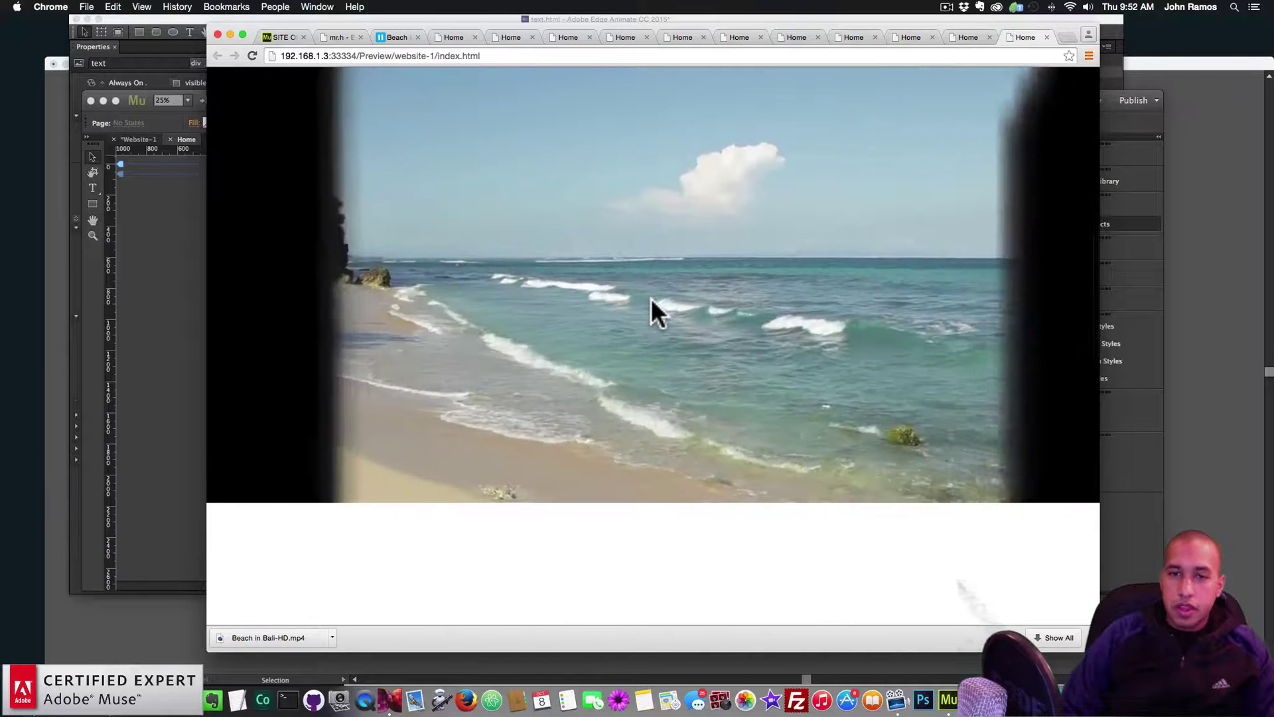
pyautogui.scroll(-5, 651, 298)
pyautogui.scroll(5, 651, 298)
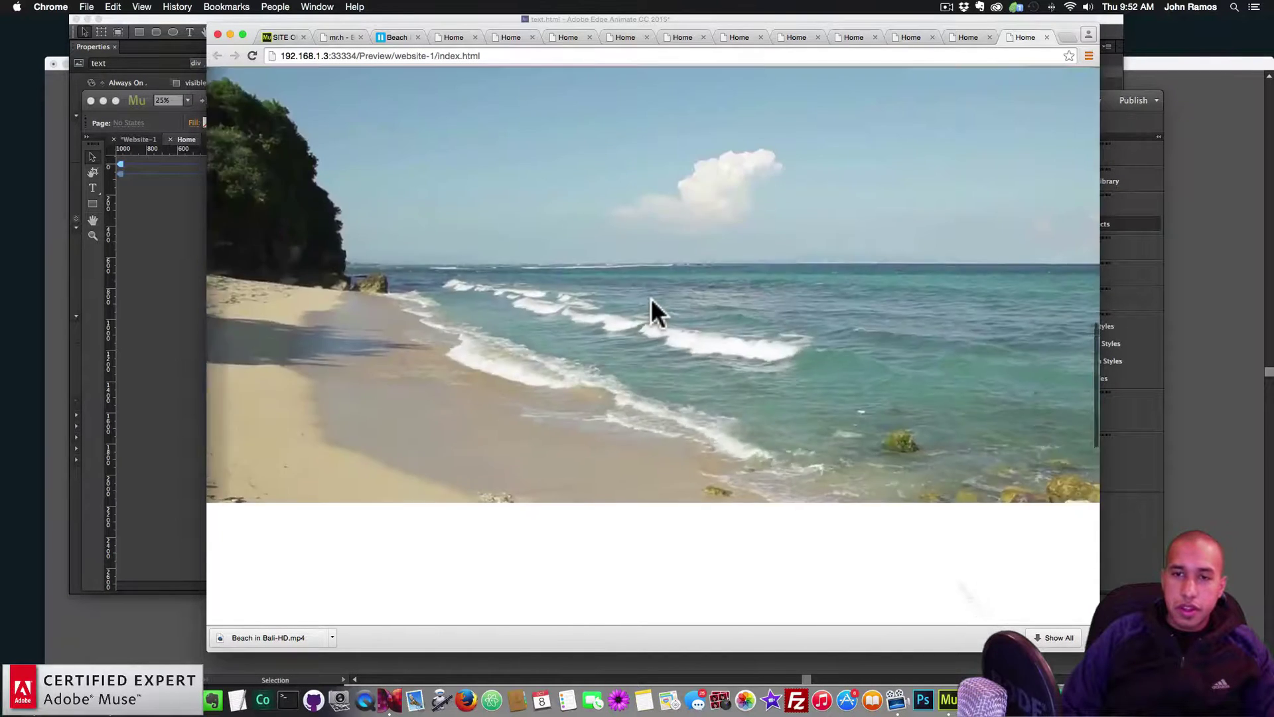
pyautogui.scroll(-5, 651, 297)
pyautogui.scroll(5, 651, 297)
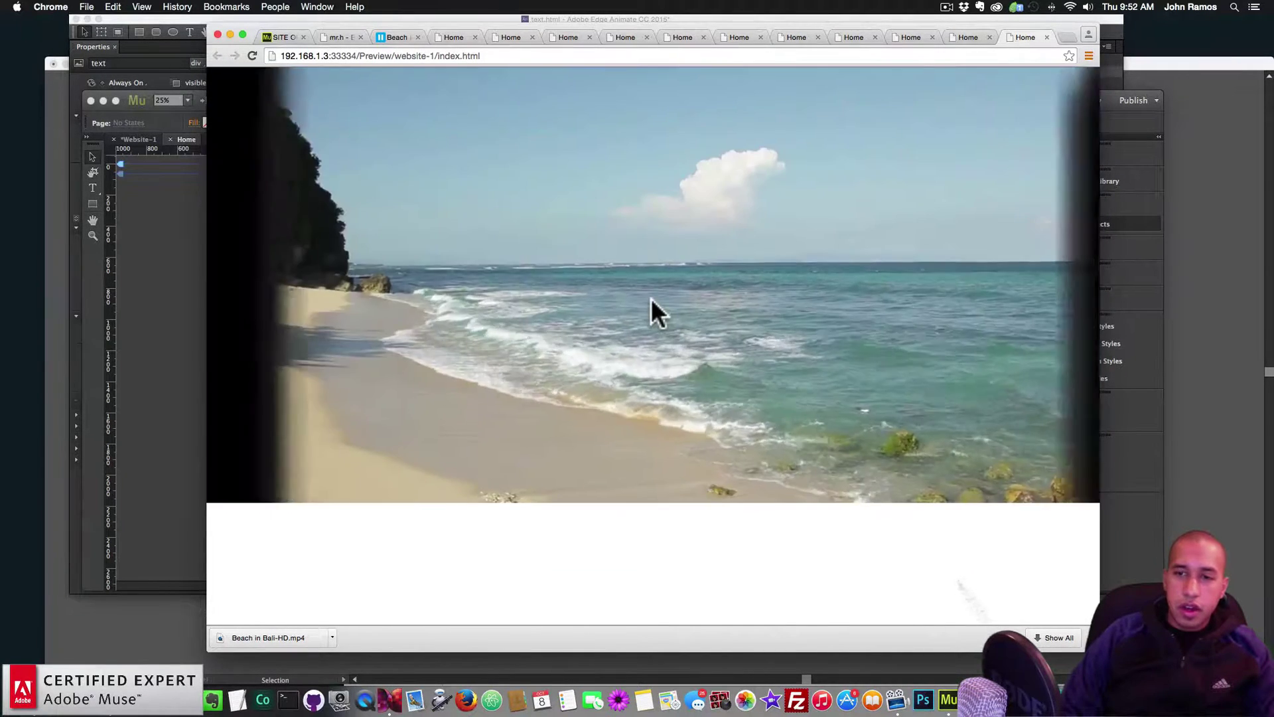
pyautogui.scroll(-5, 651, 298)
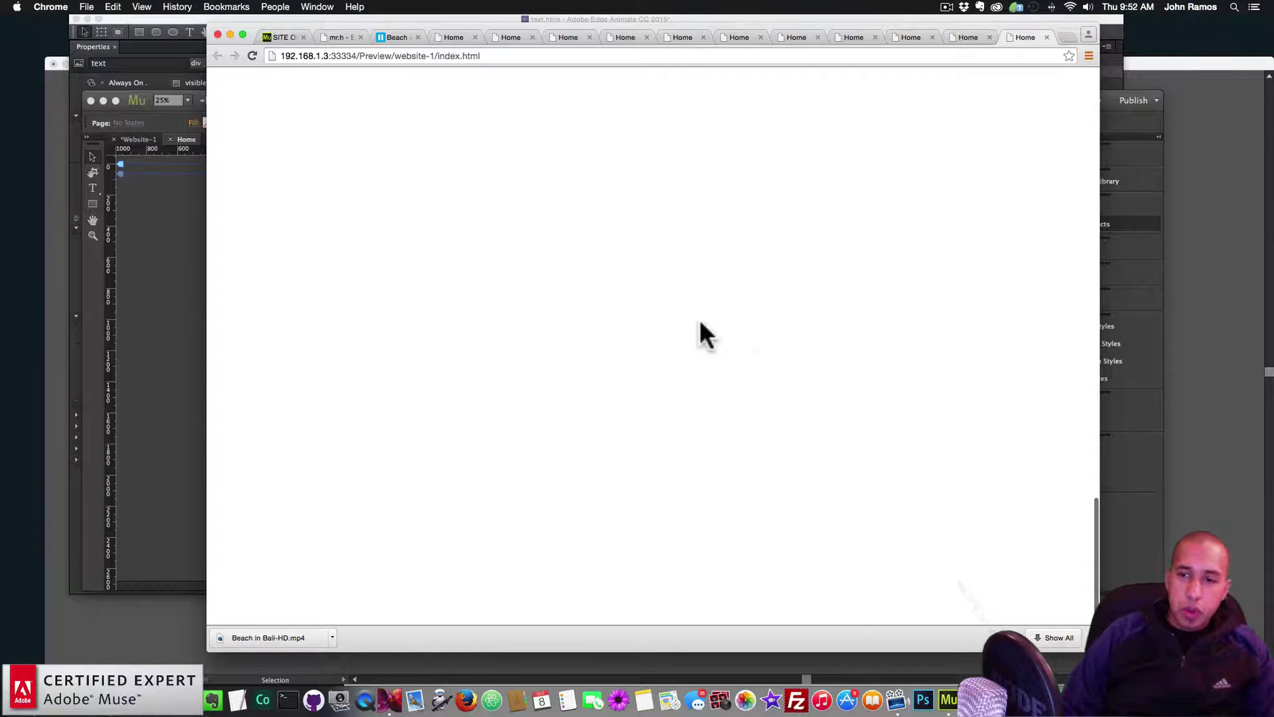
pyautogui.scroll(5, 699, 321)
pyautogui.scroll(-3, 699, 321)
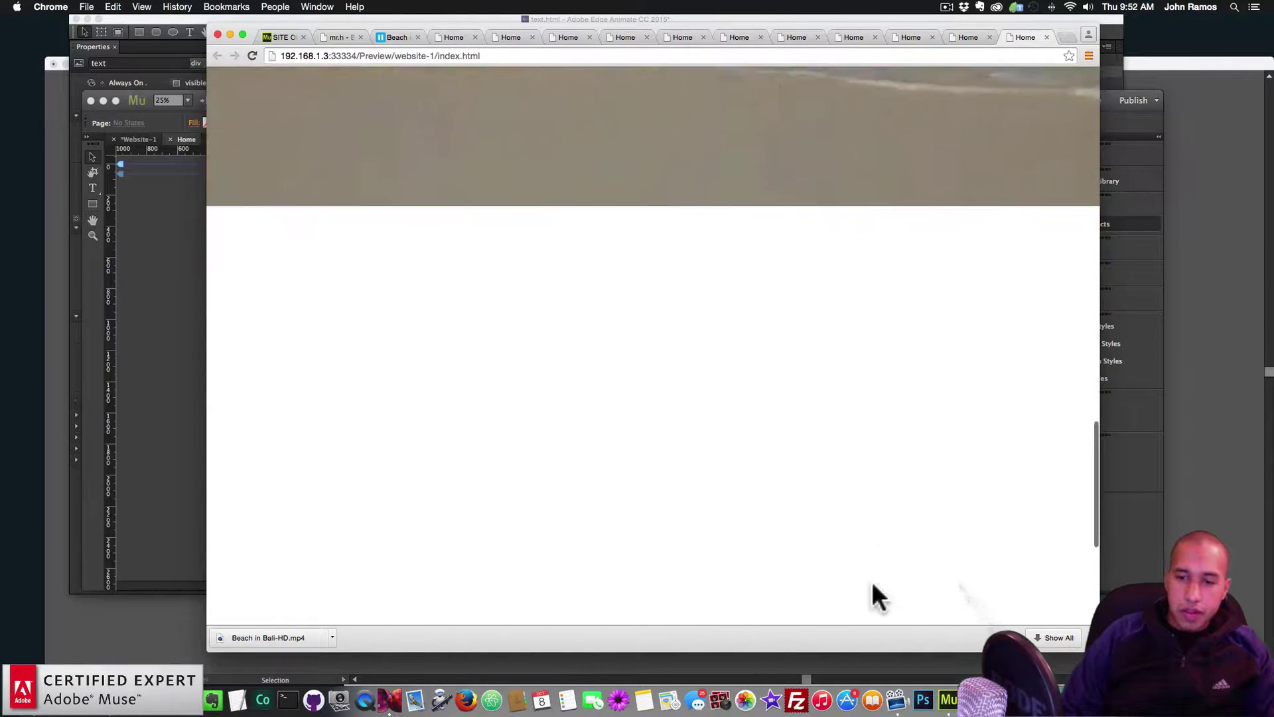
# Switch to Edge Animate and examine the text's scale and opacity keyframes along the full timeline, comparing them with the browser preview.
pyautogui.click(1009, 700)
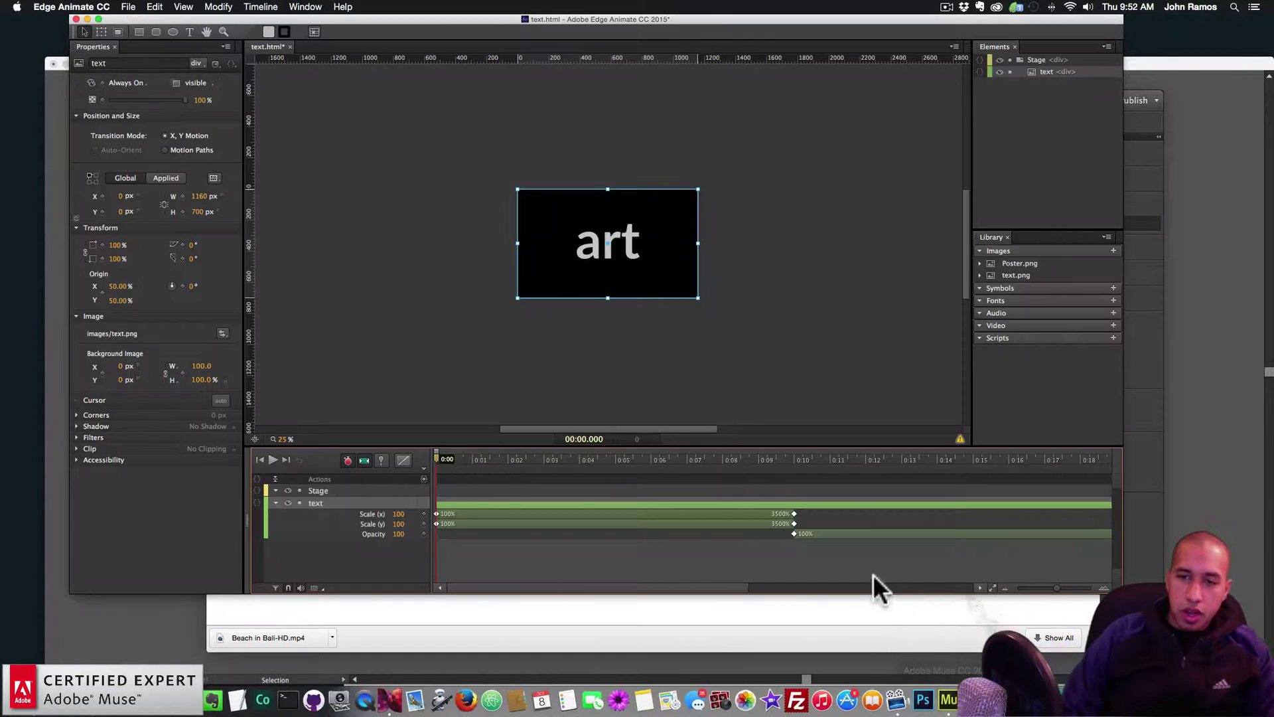
pyautogui.moveTo(704, 588); pyautogui.dragTo(968, 585)
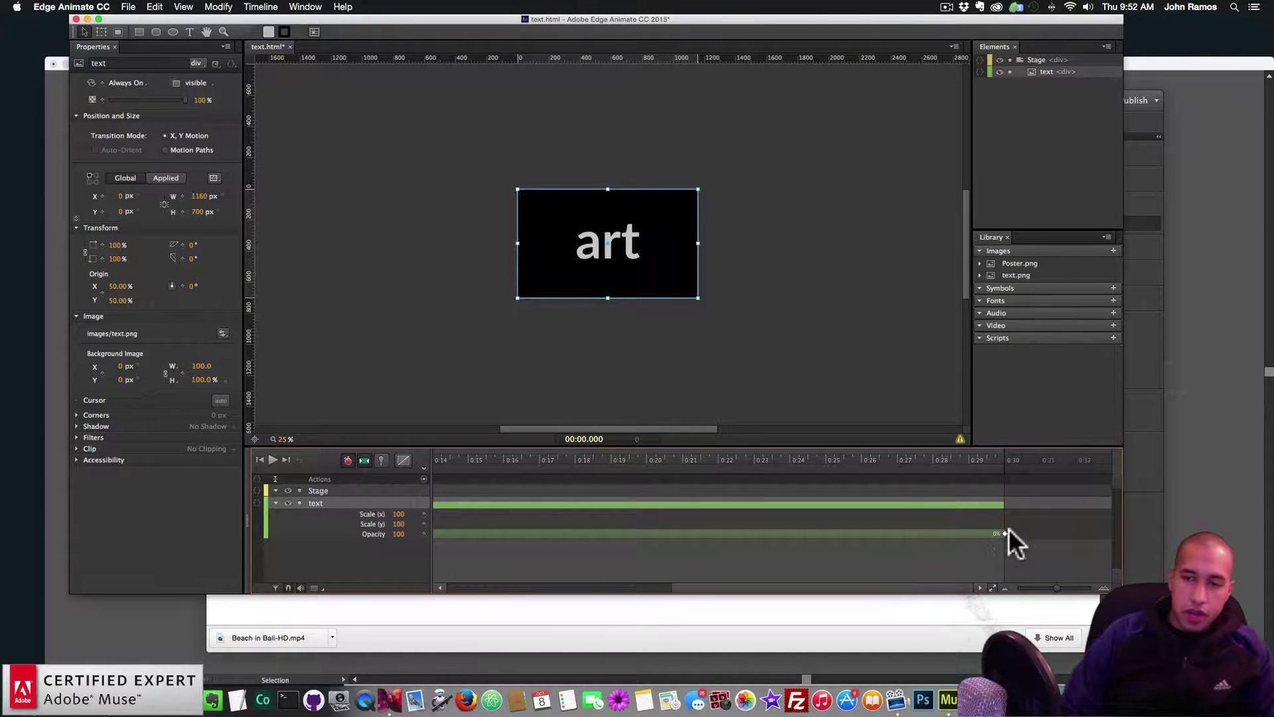
pyautogui.moveTo(886, 586); pyautogui.dragTo(637, 569)
pyautogui.click(409, 618)
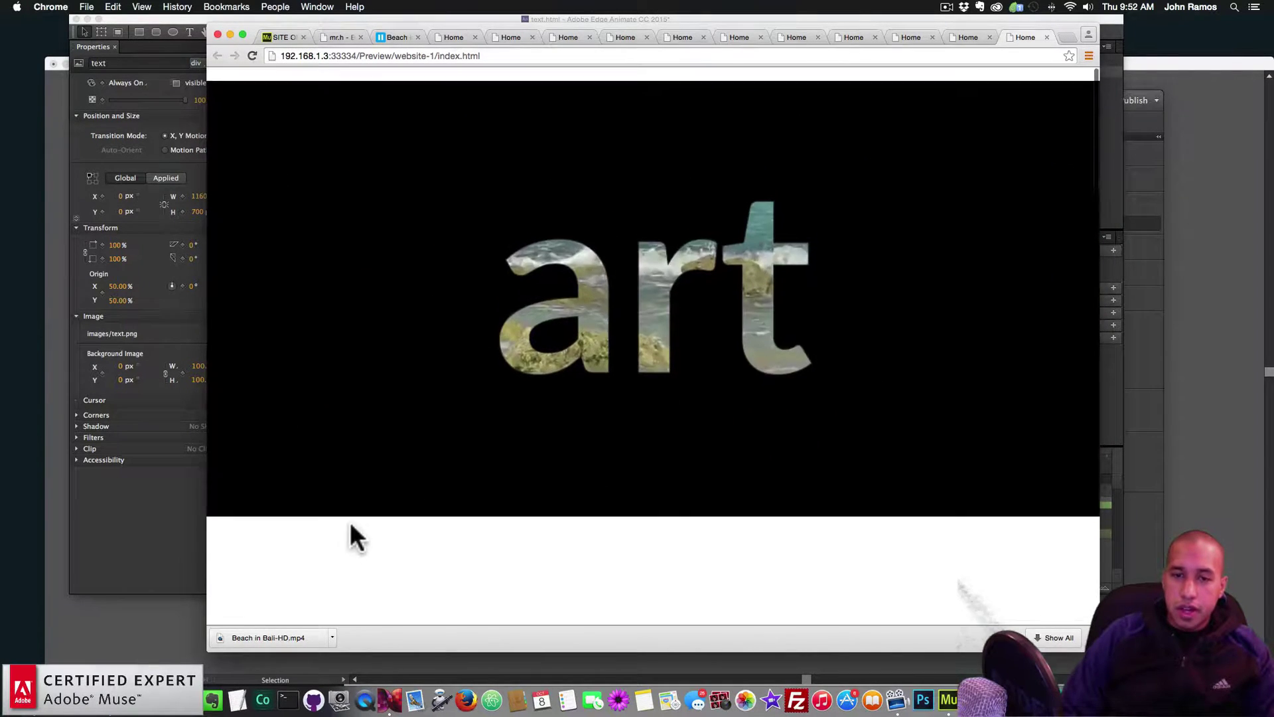
pyautogui.click(196, 616)
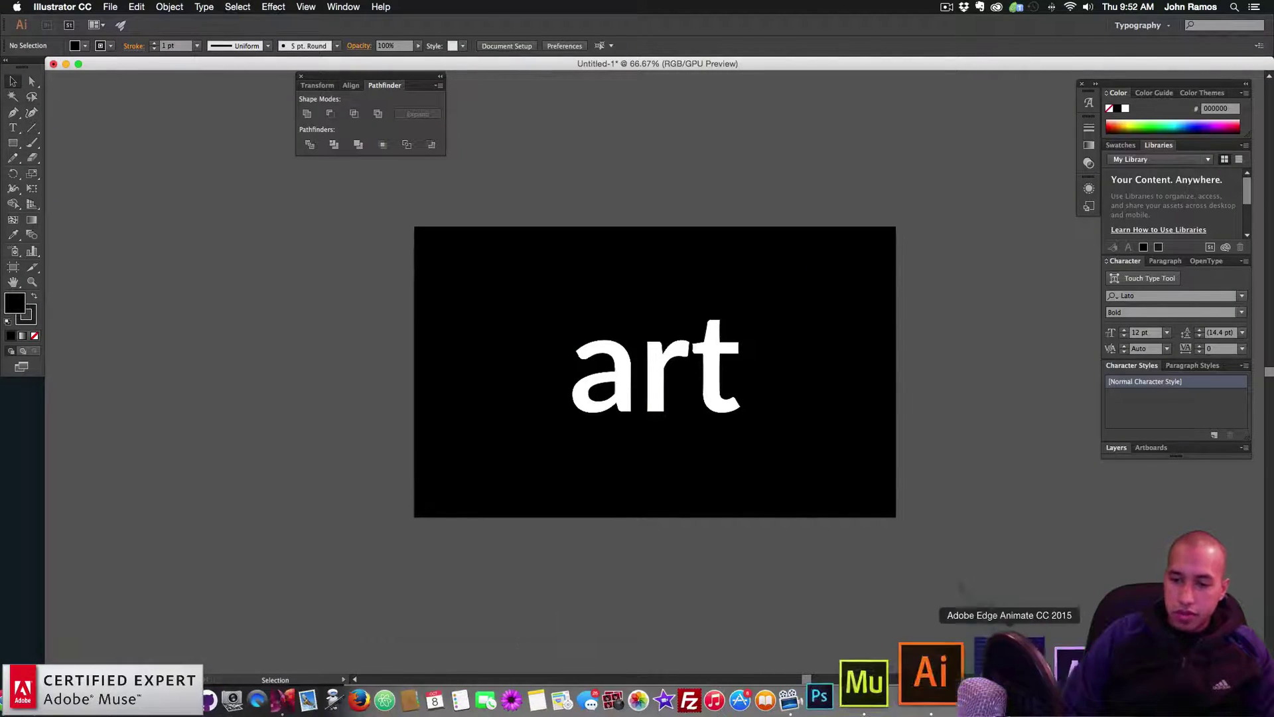
pyautogui.click(920, 657)
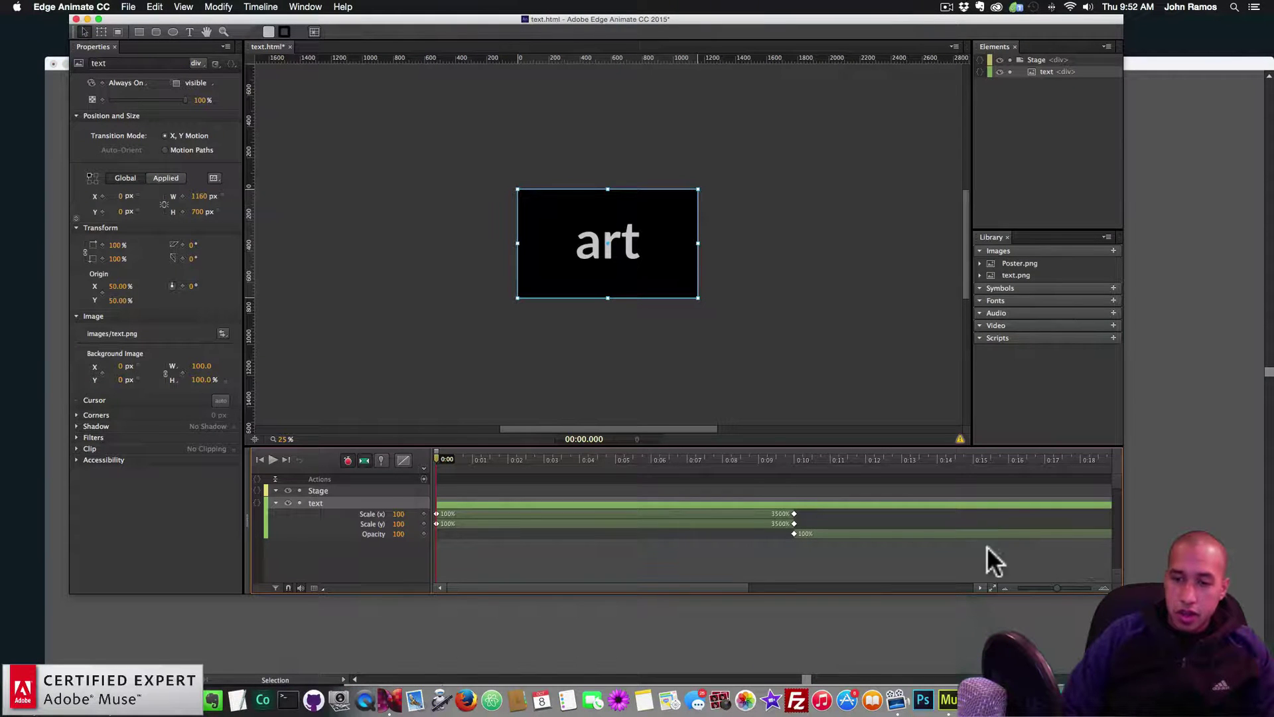
# Switch to Muse, preview the page in the browser again, and scroll repeatedly to examine how the cut-out text scales and fades over the beach video.
pyautogui.click(1012, 677)
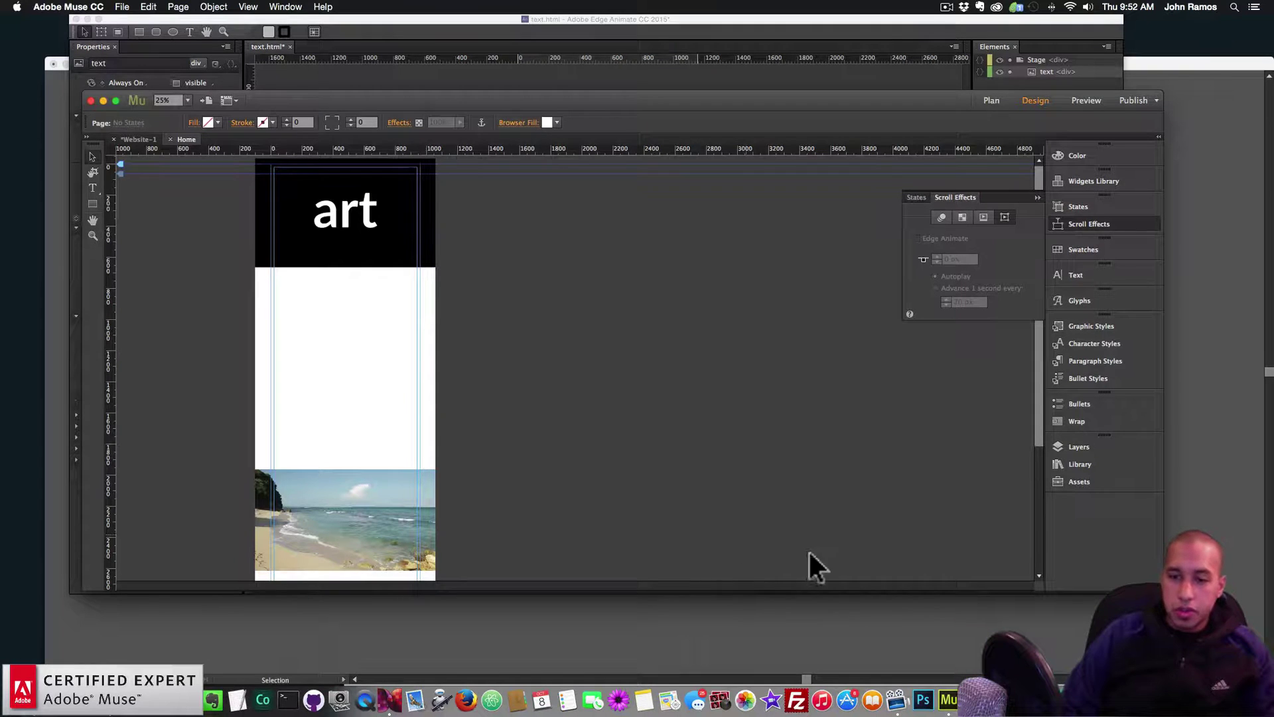
pyautogui.press('super+shift+e')
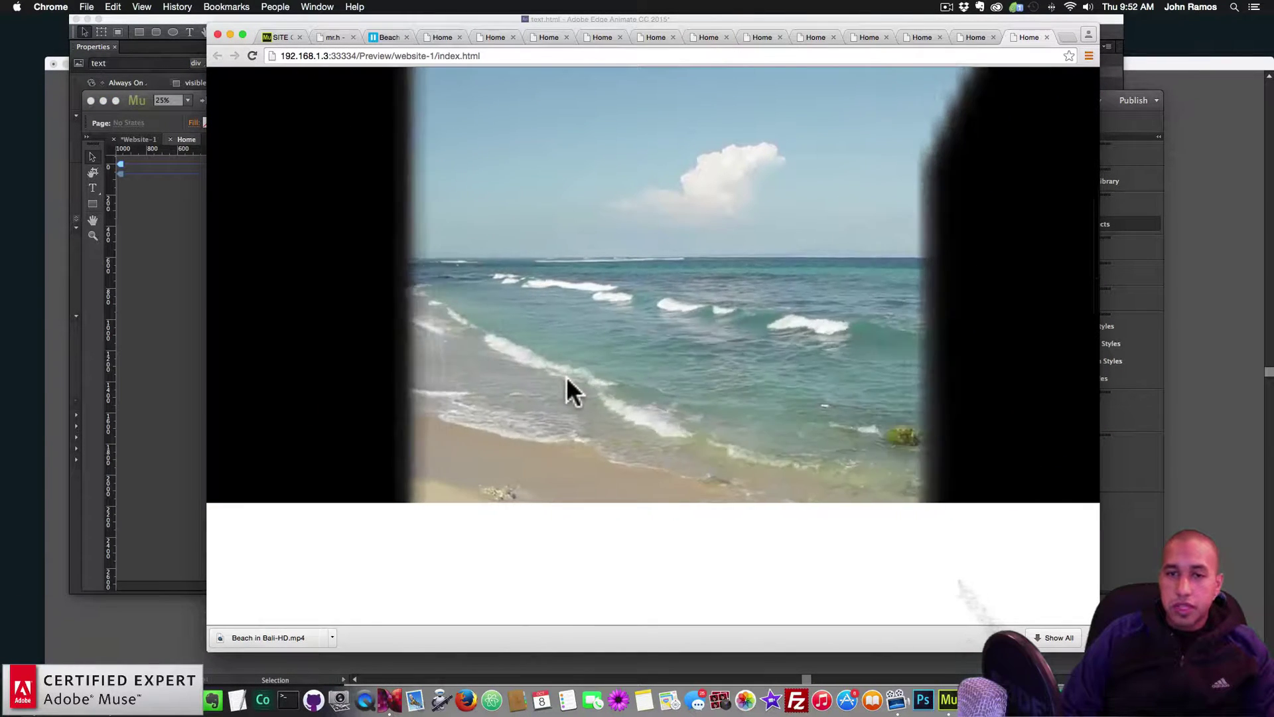
pyautogui.scroll(-10, 567, 378)
pyautogui.scroll(10, 567, 380)
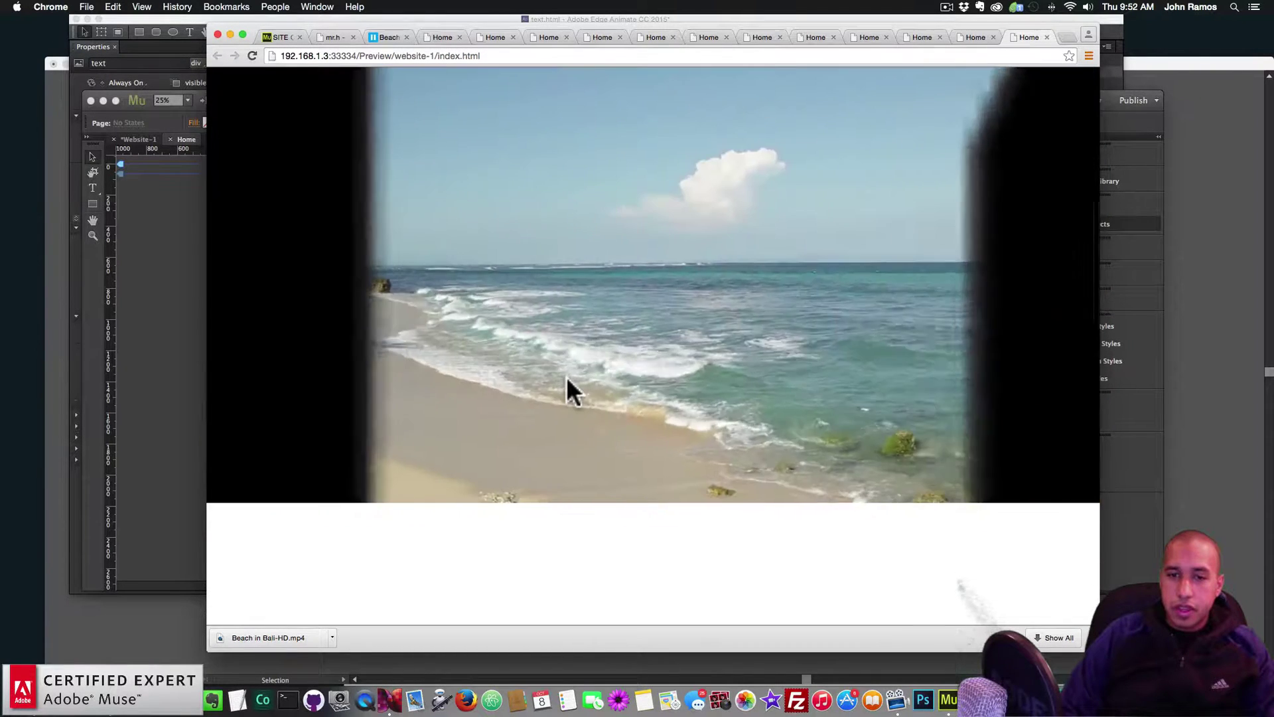
pyautogui.scroll(-10, 567, 376)
pyautogui.scroll(6, 566, 376)
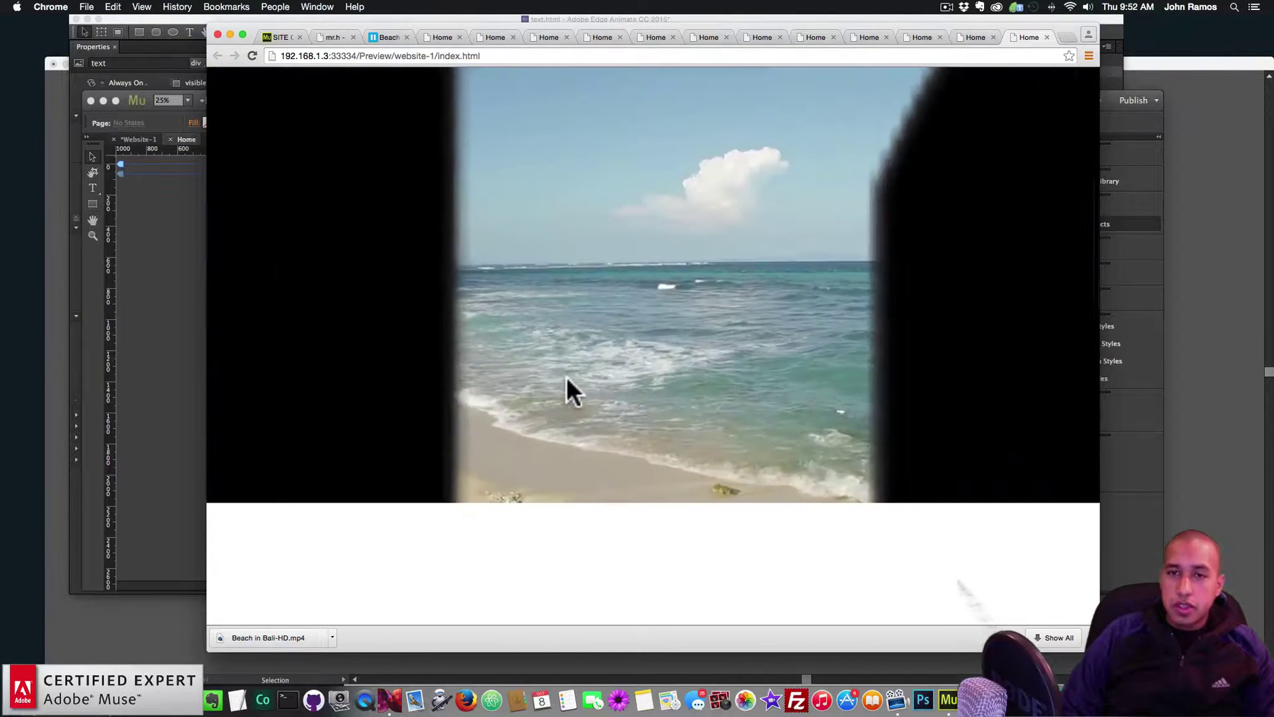
pyautogui.scroll(-5, 567, 377)
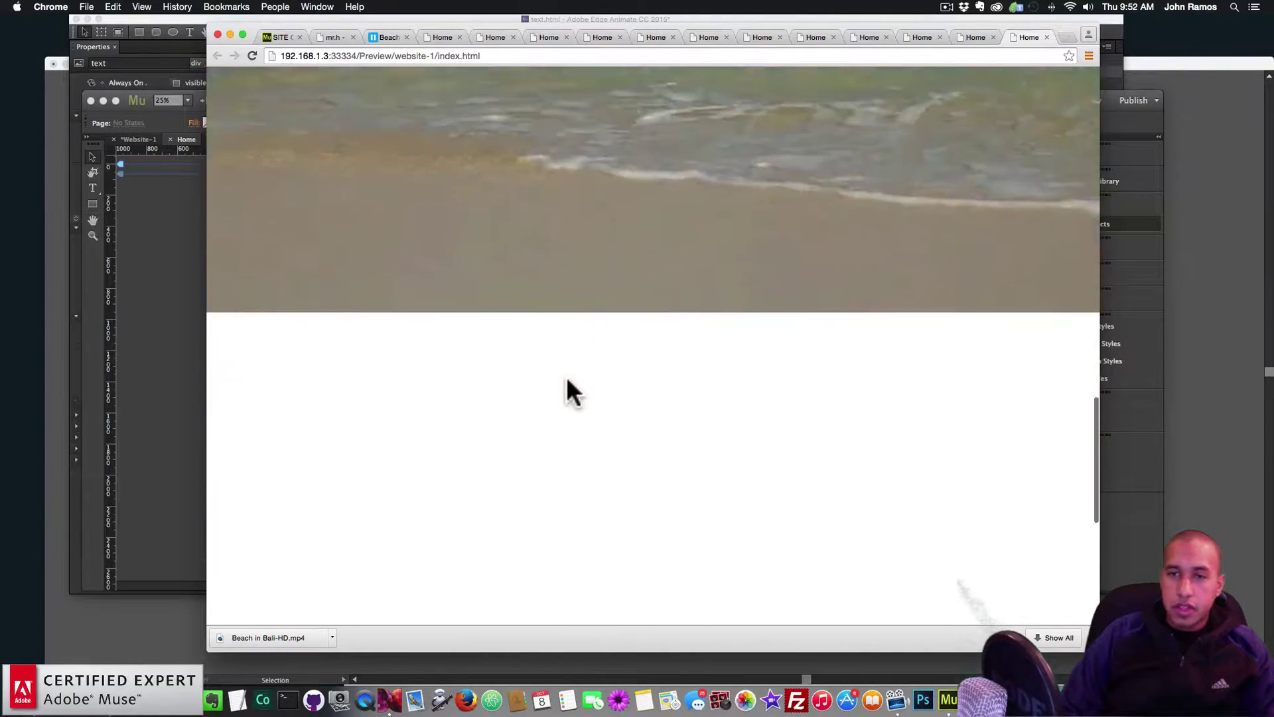
pyautogui.scroll(5, 567, 376)
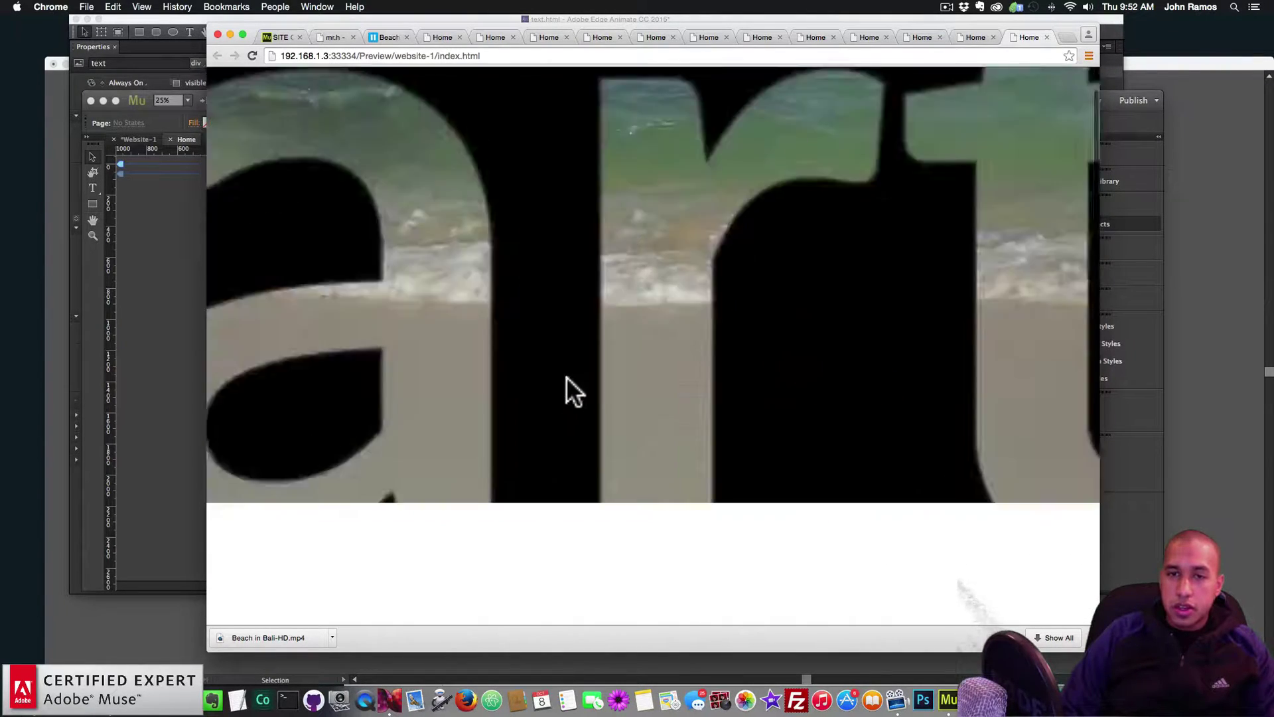
pyautogui.scroll(-5, 566, 377)
pyautogui.scroll(5, 568, 380)
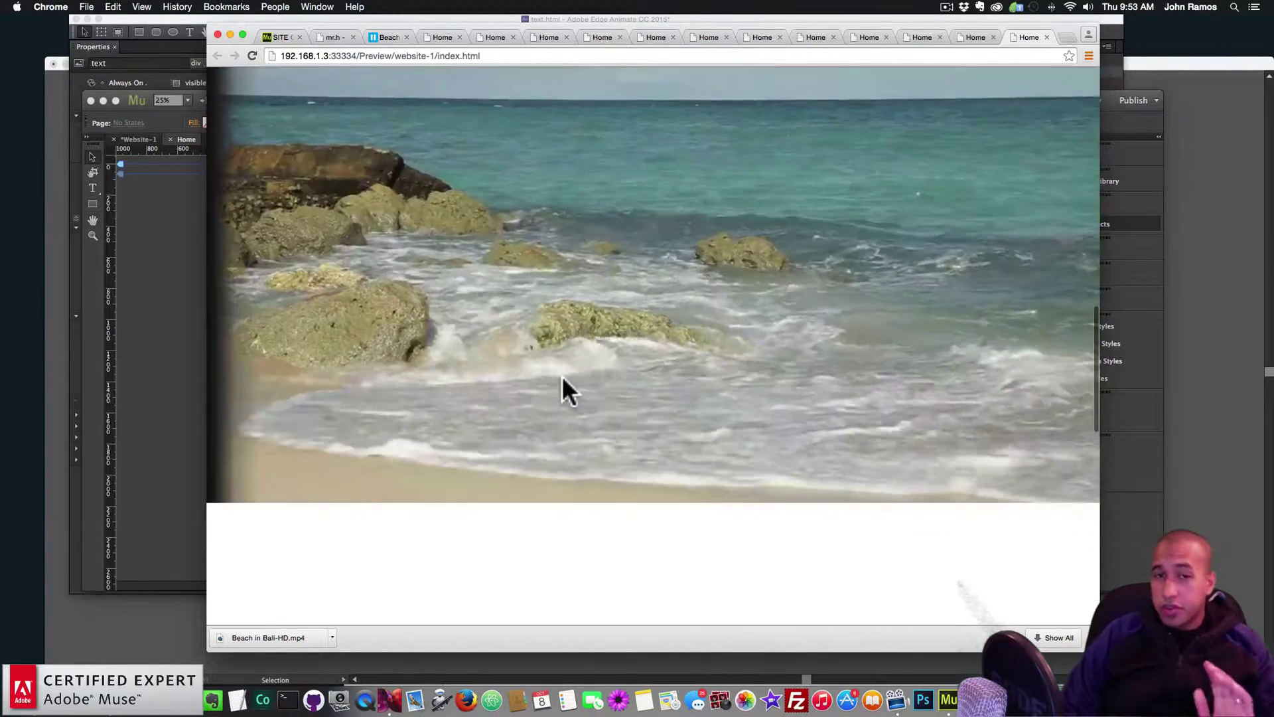
pyautogui.scroll(-2, 563, 376)
pyautogui.scroll(-5, 563, 392)
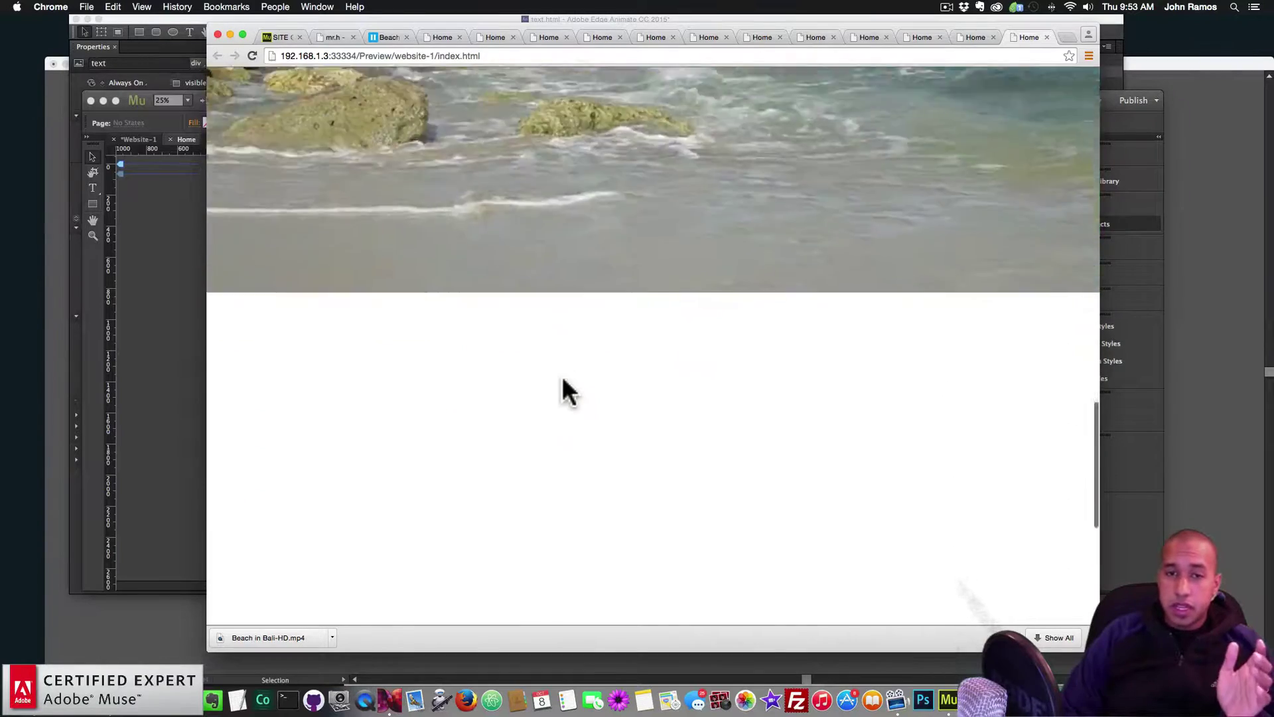
pyautogui.scroll(6, 563, 379)
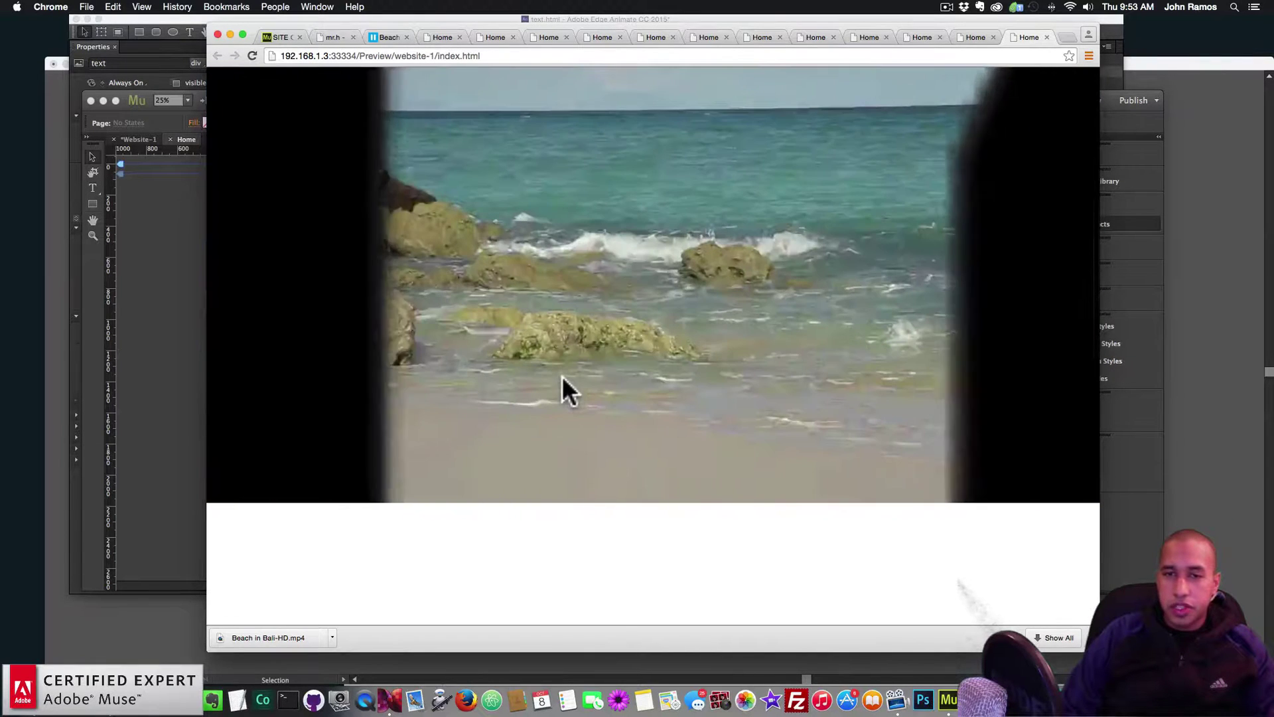
pyautogui.scroll(-3, 563, 375)
pyautogui.scroll(5, 563, 375)
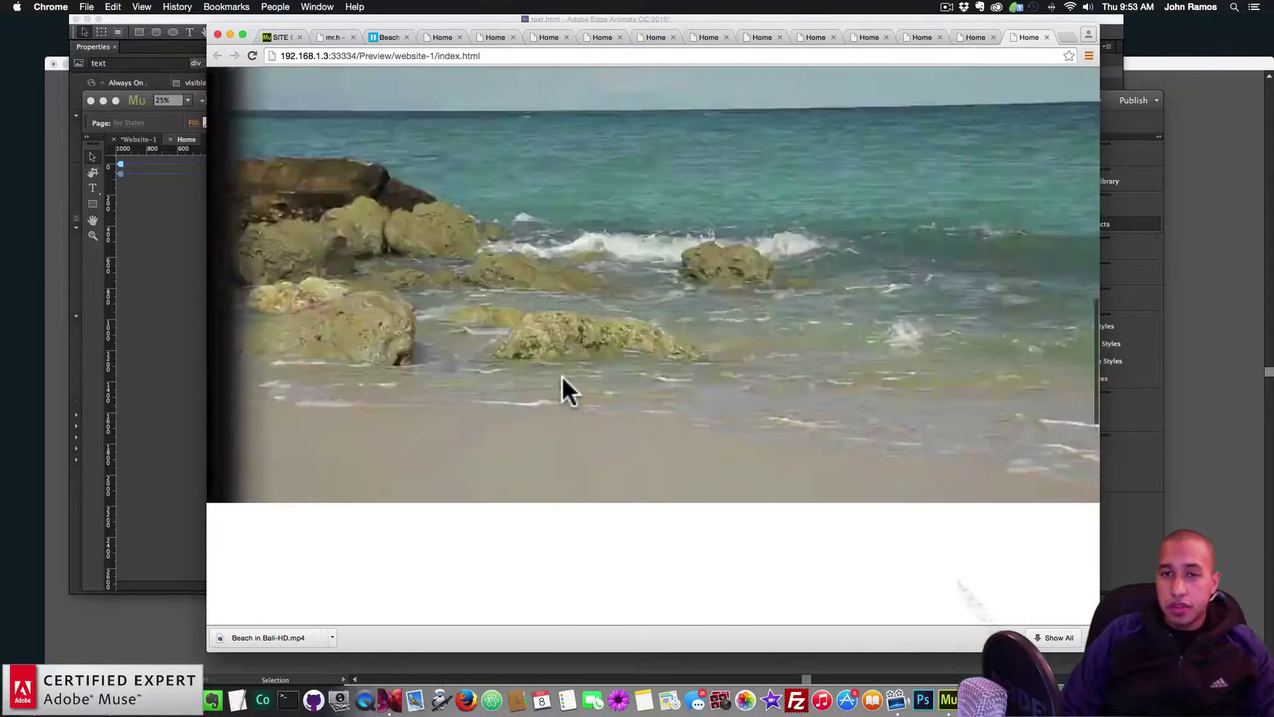
pyautogui.scroll(-6, 563, 375)
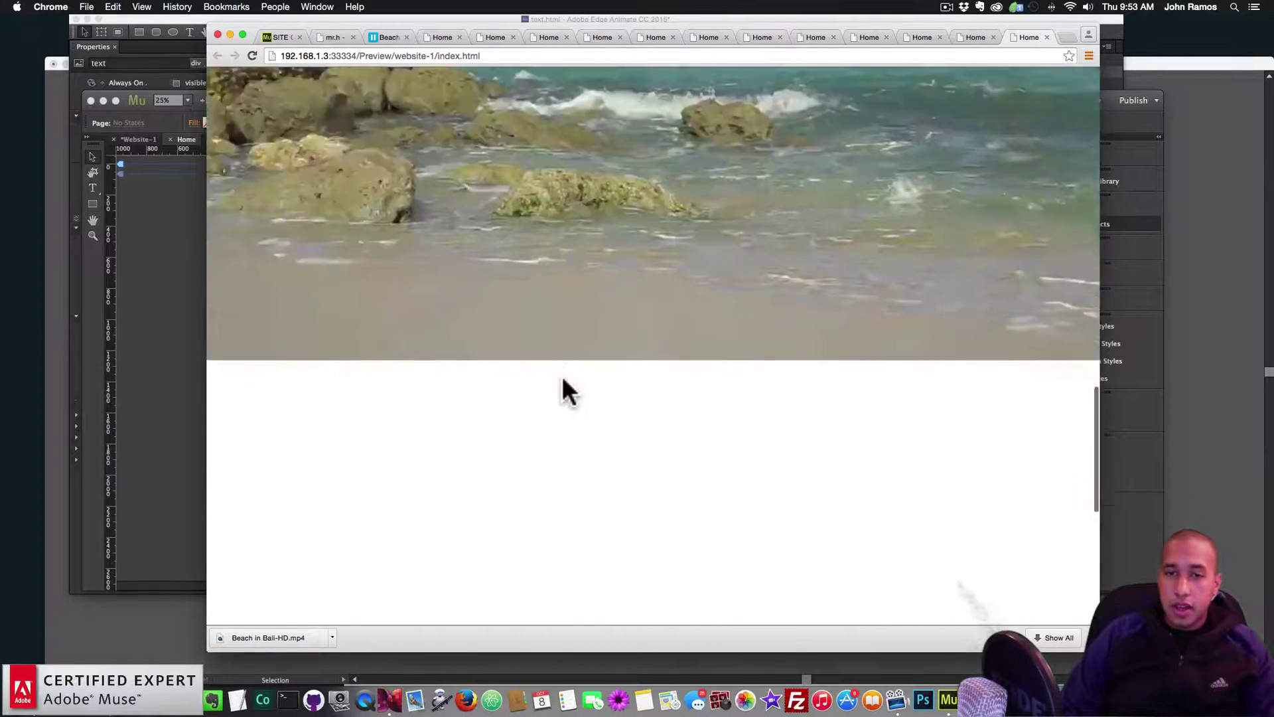
pyautogui.scroll(6, 563, 376)
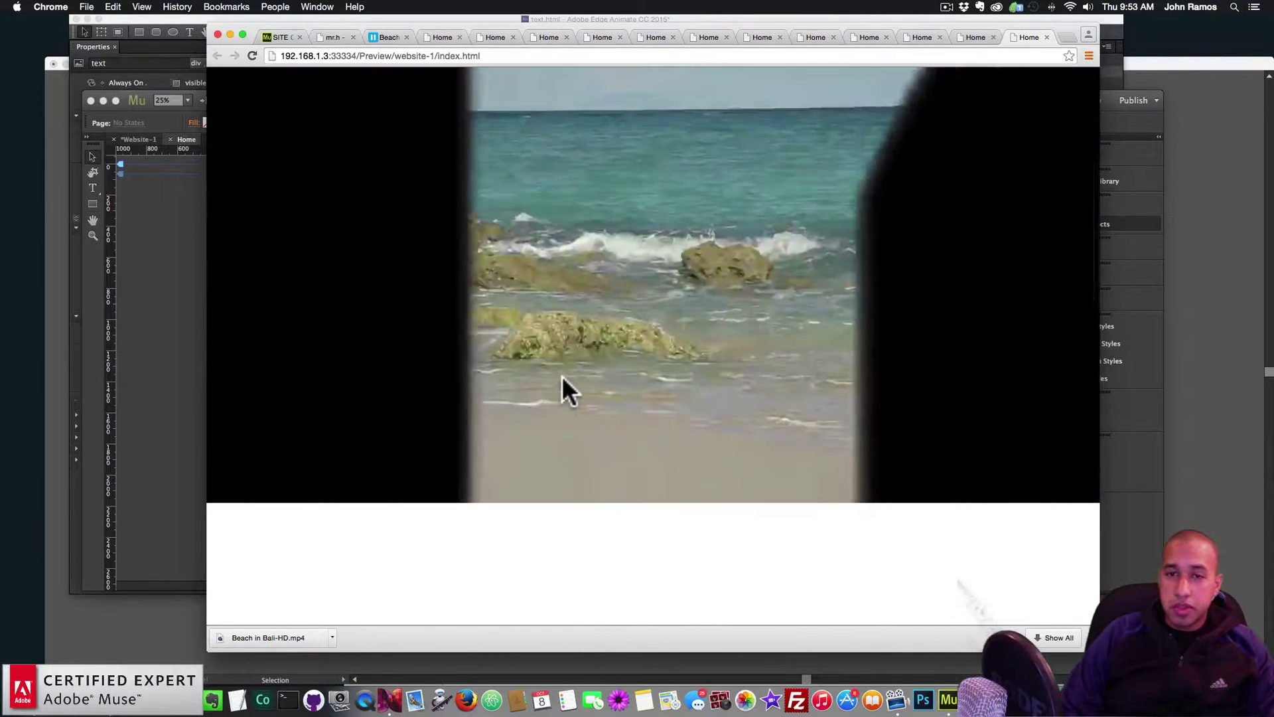